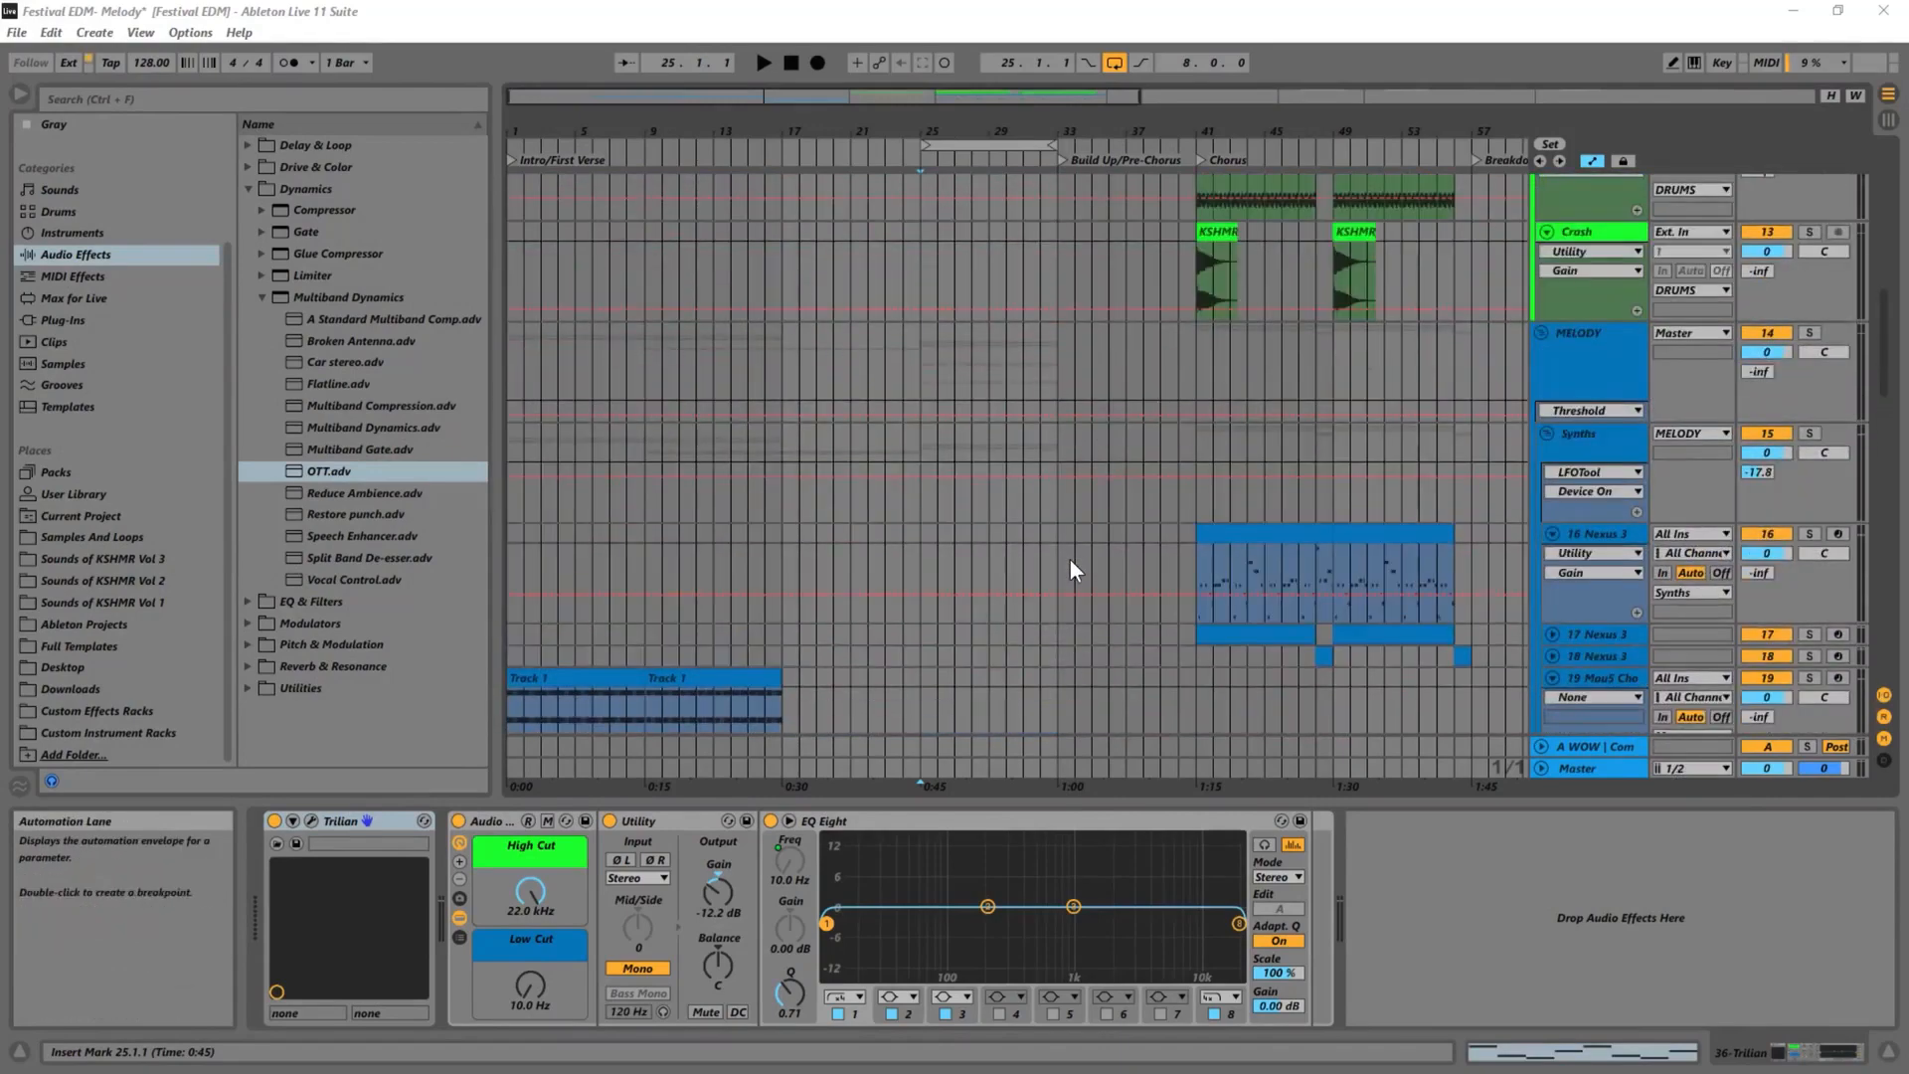
Play the arrangement from bar 1 and listen through the Intro/First Verse melody tracks to just past bar 17.
{"action": "scroll", "coordinate": [1088, 562], "scroll_direction": "up", "scroll_amount": 5}
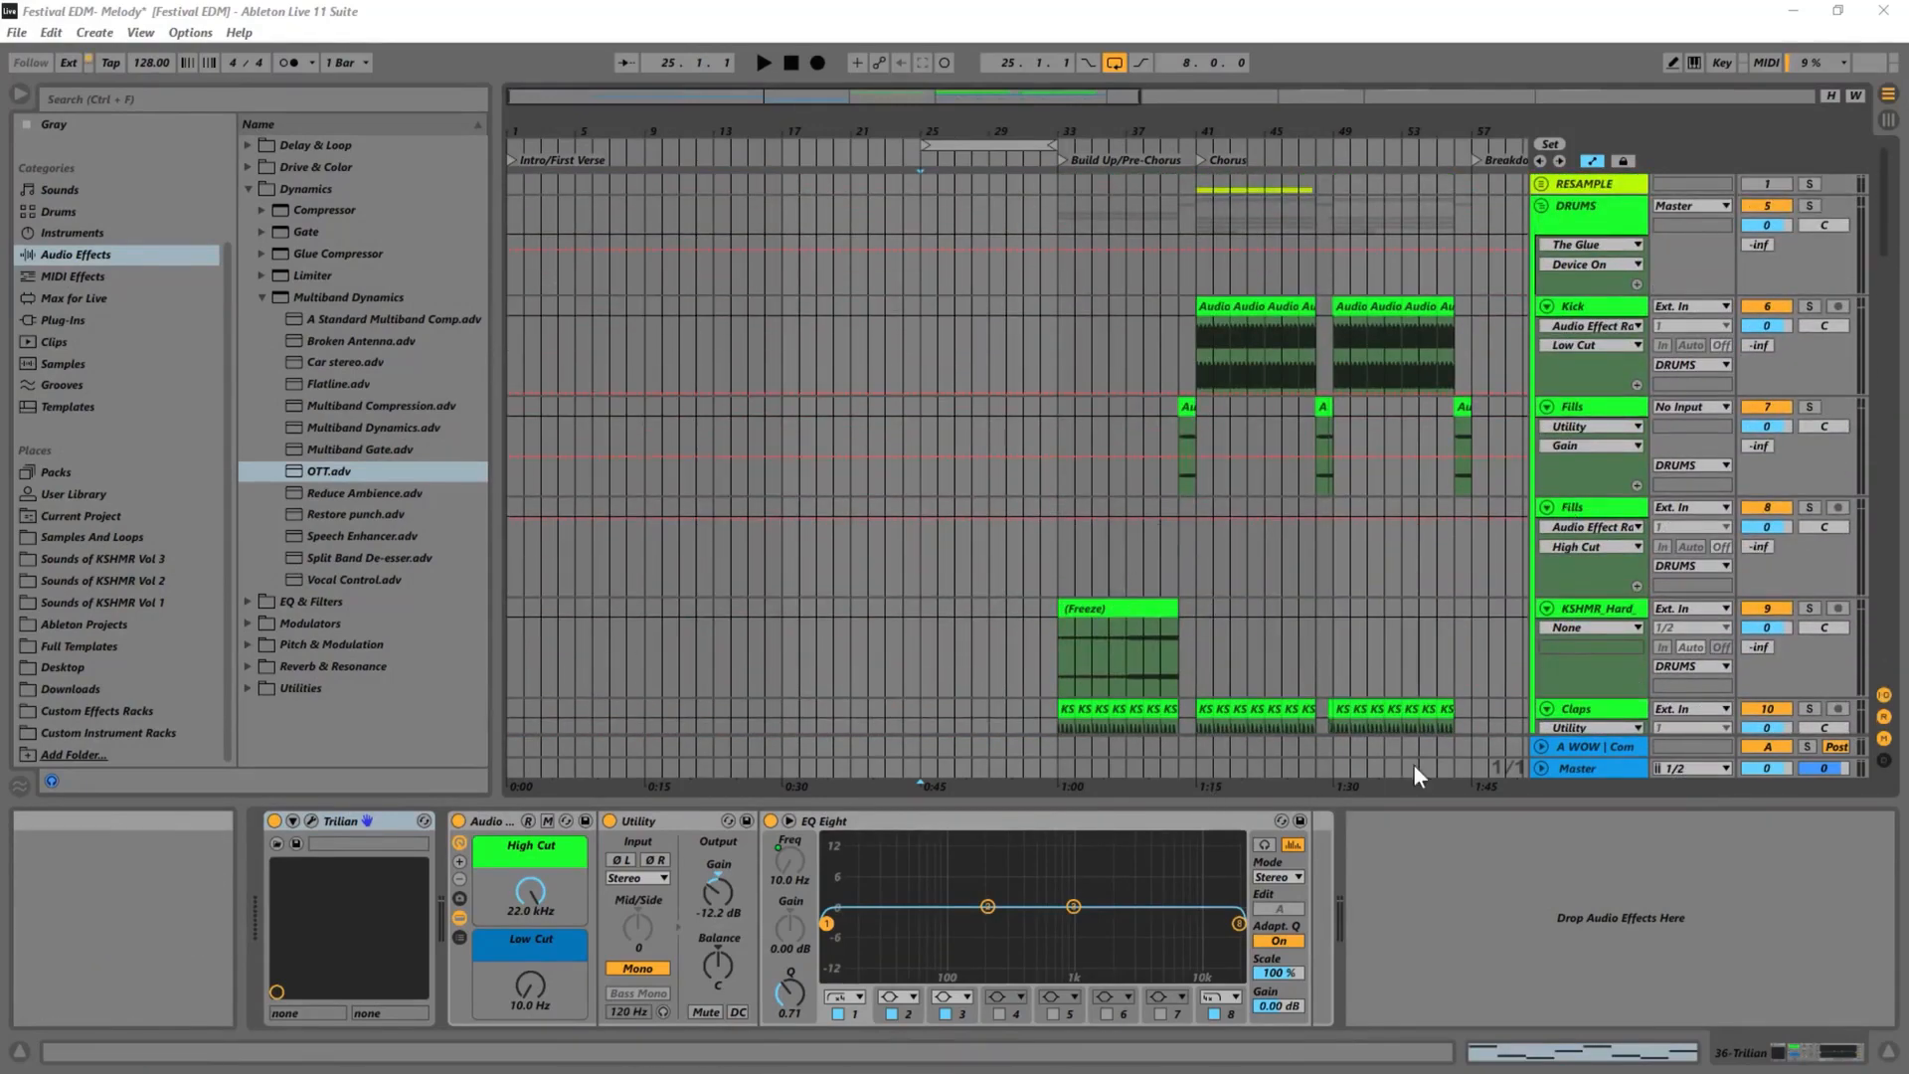
{"action": "left_click_drag", "start_coordinate": [1327, 126], "coordinate": [1268, 70]}
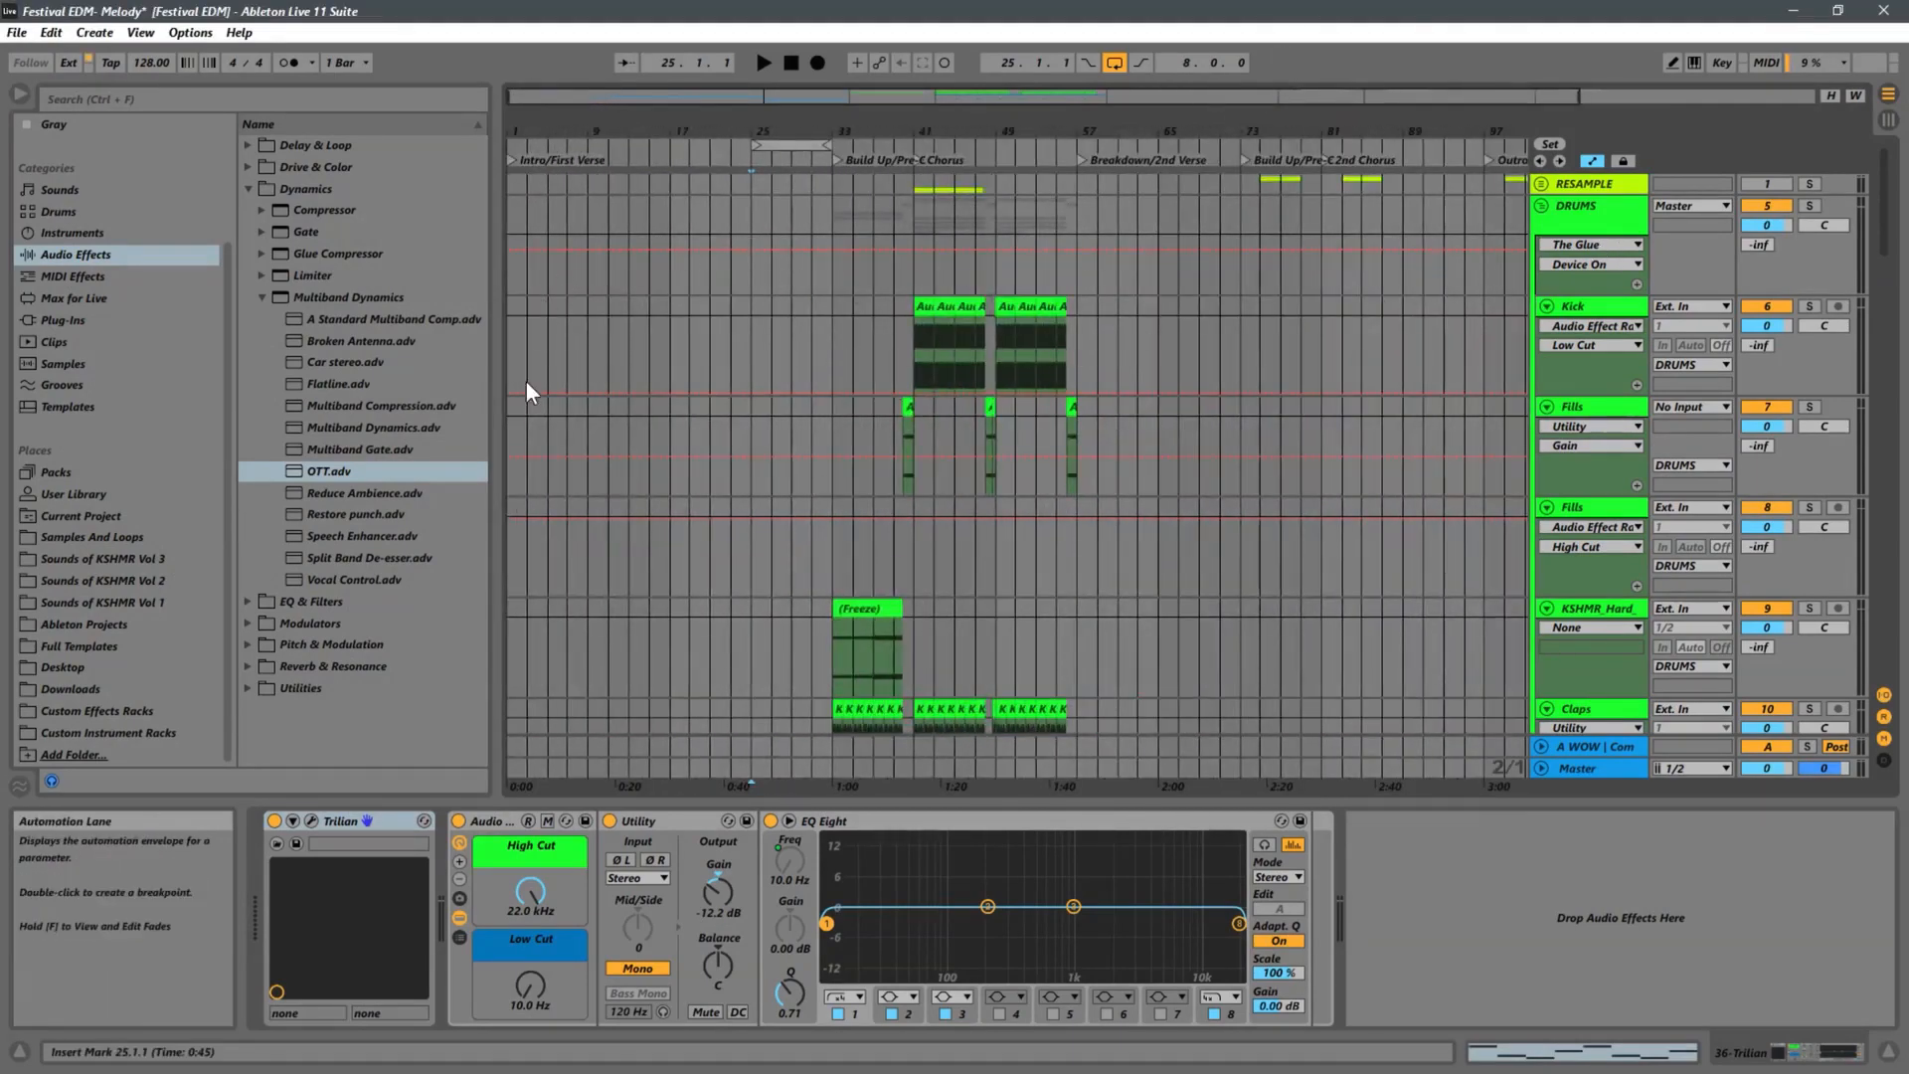
{"action": "left_click", "coordinate": [512, 360]}
{"action": "left_click_drag", "start_coordinate": [645, 127], "coordinate": [645, 135]}
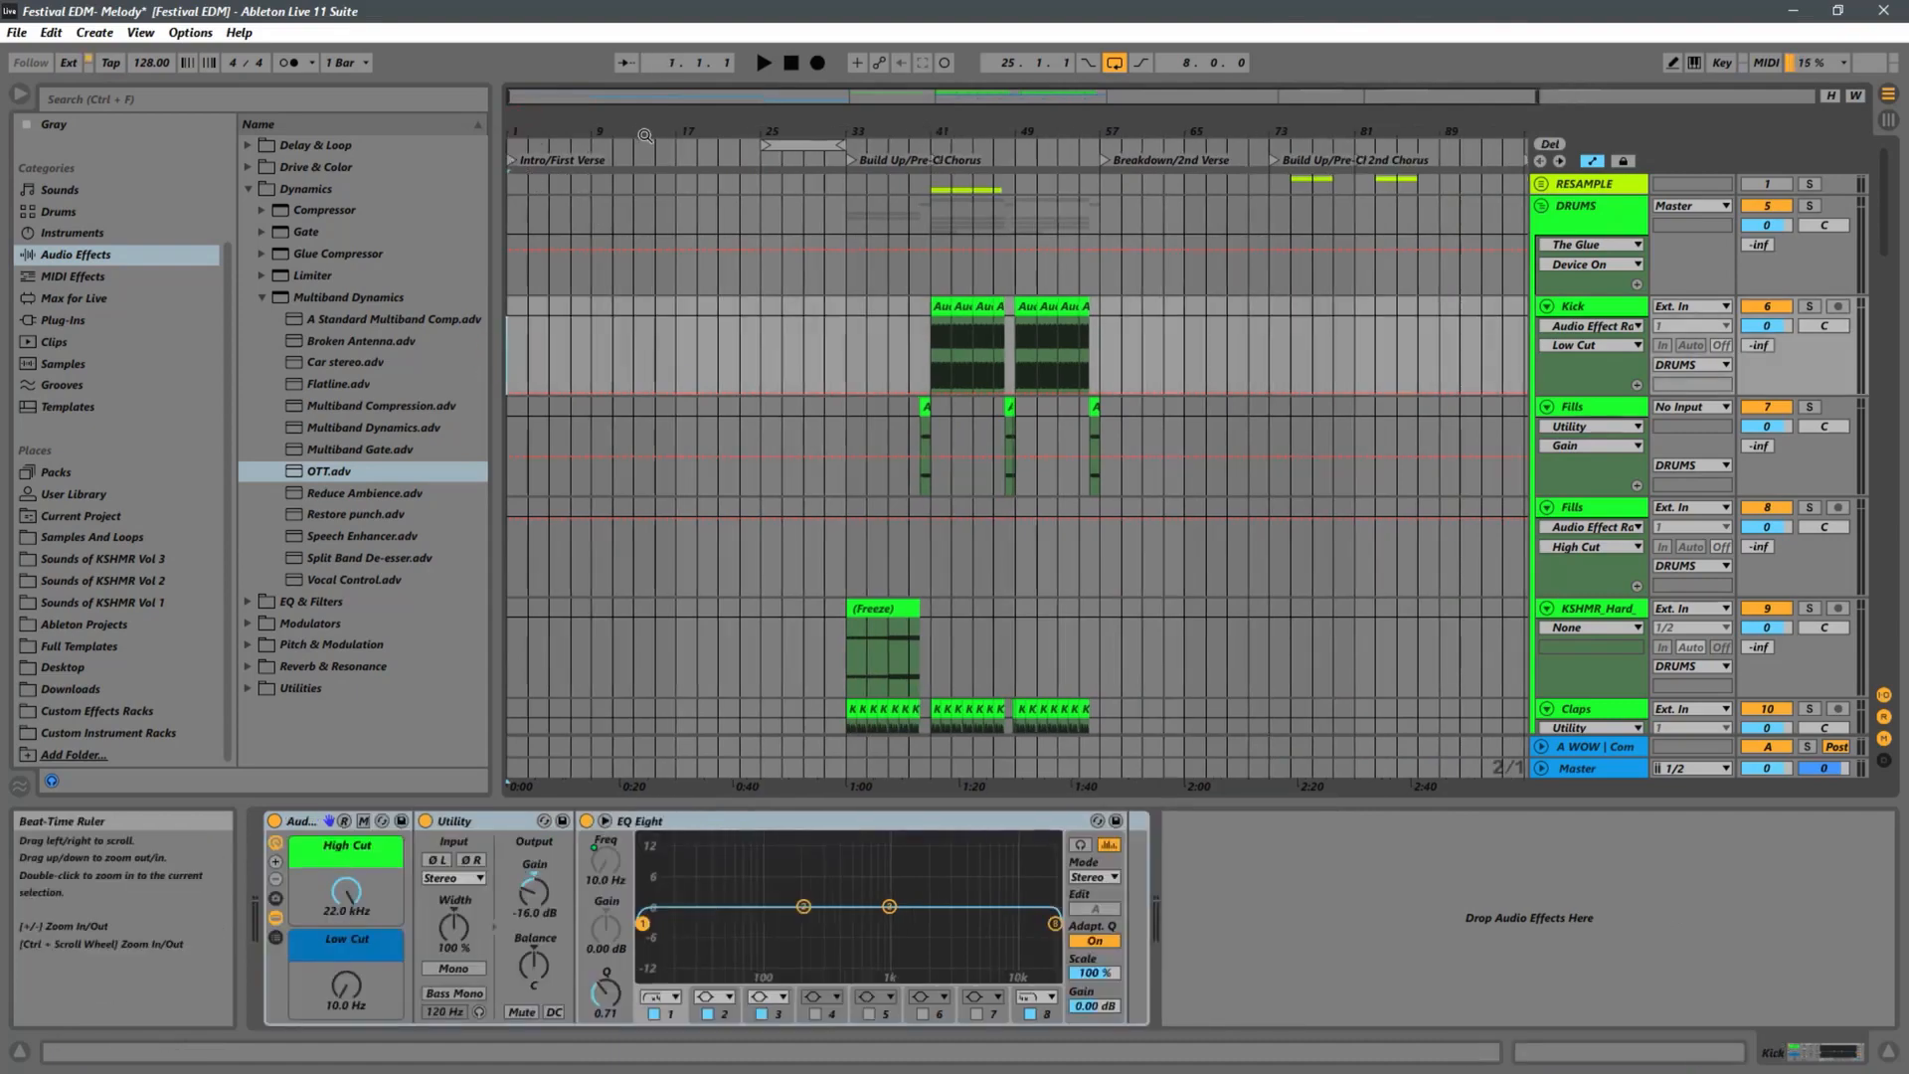
{"action": "scroll", "coordinate": [626, 413], "scroll_direction": "down", "scroll_amount": 15}
{"action": "key", "text": "space"}
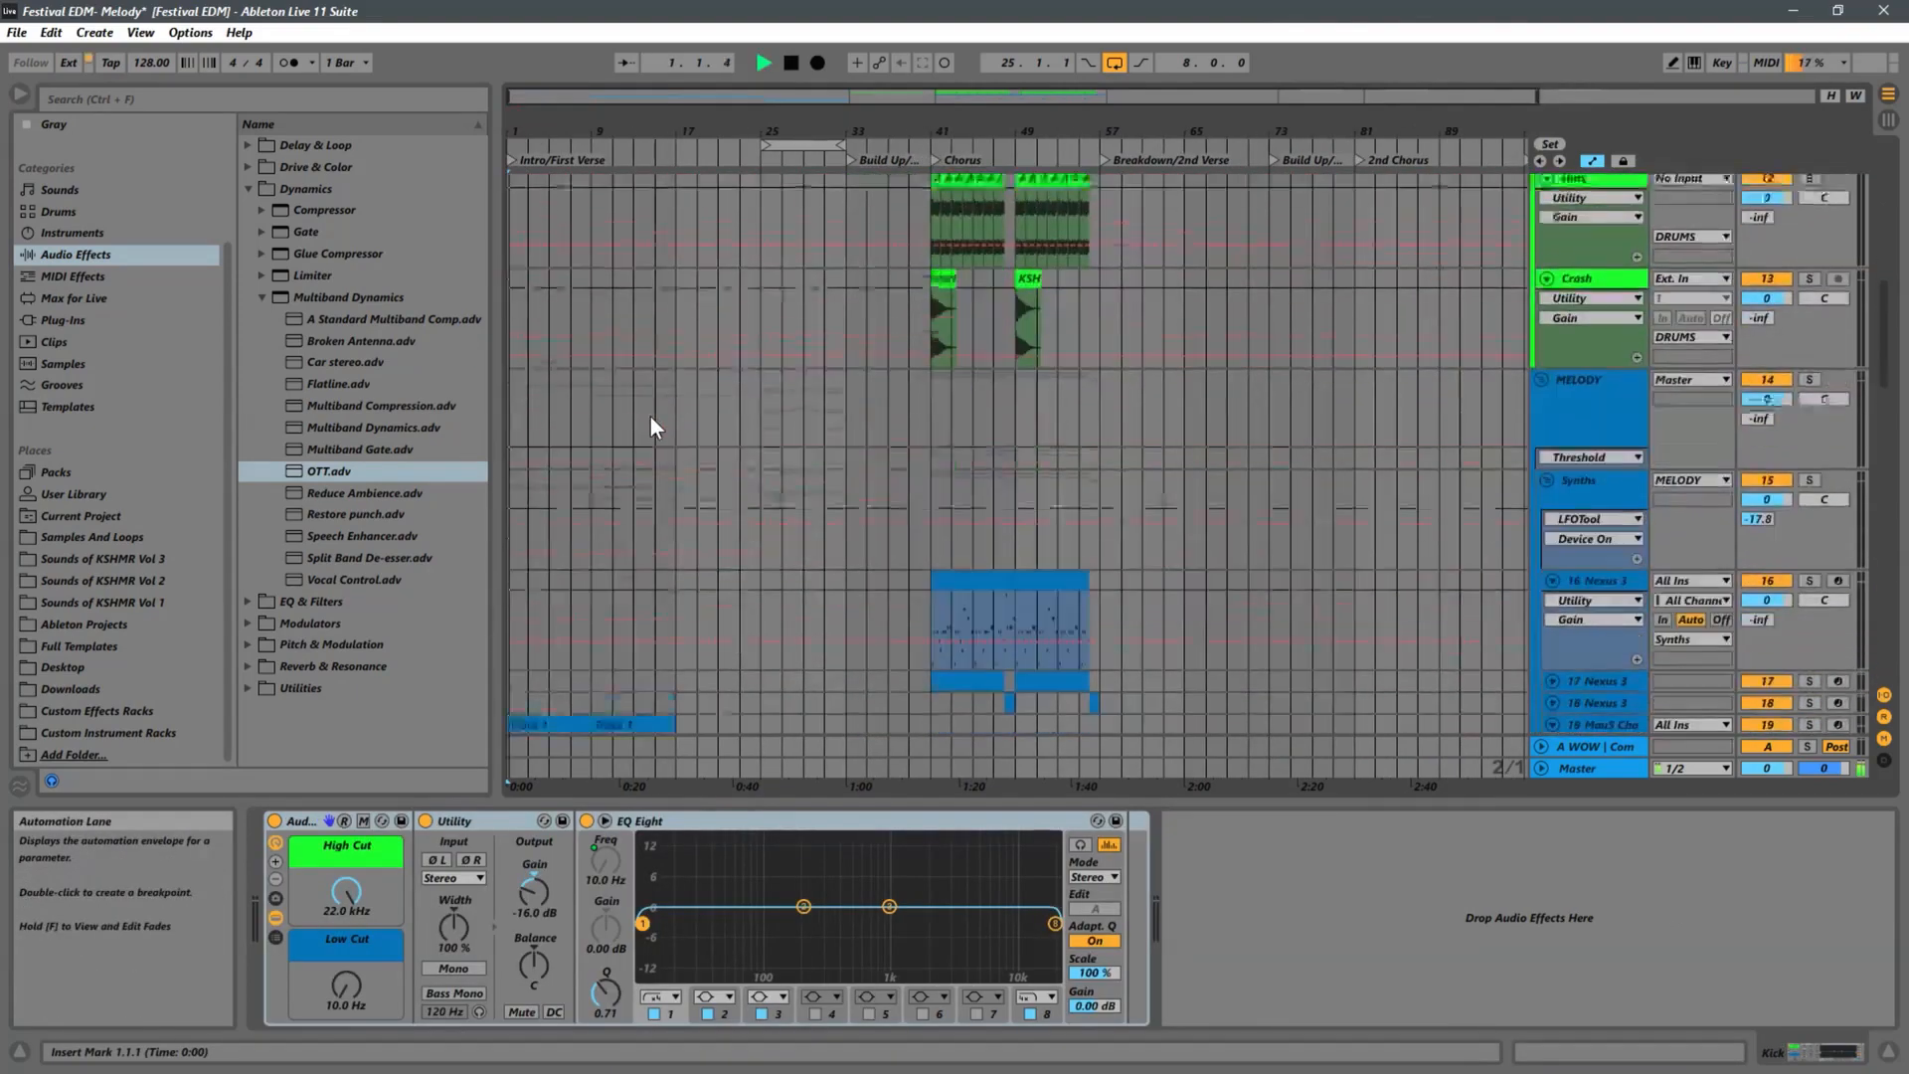
{"action": "scroll", "coordinate": [651, 420], "scroll_direction": "down", "scroll_amount": 10}
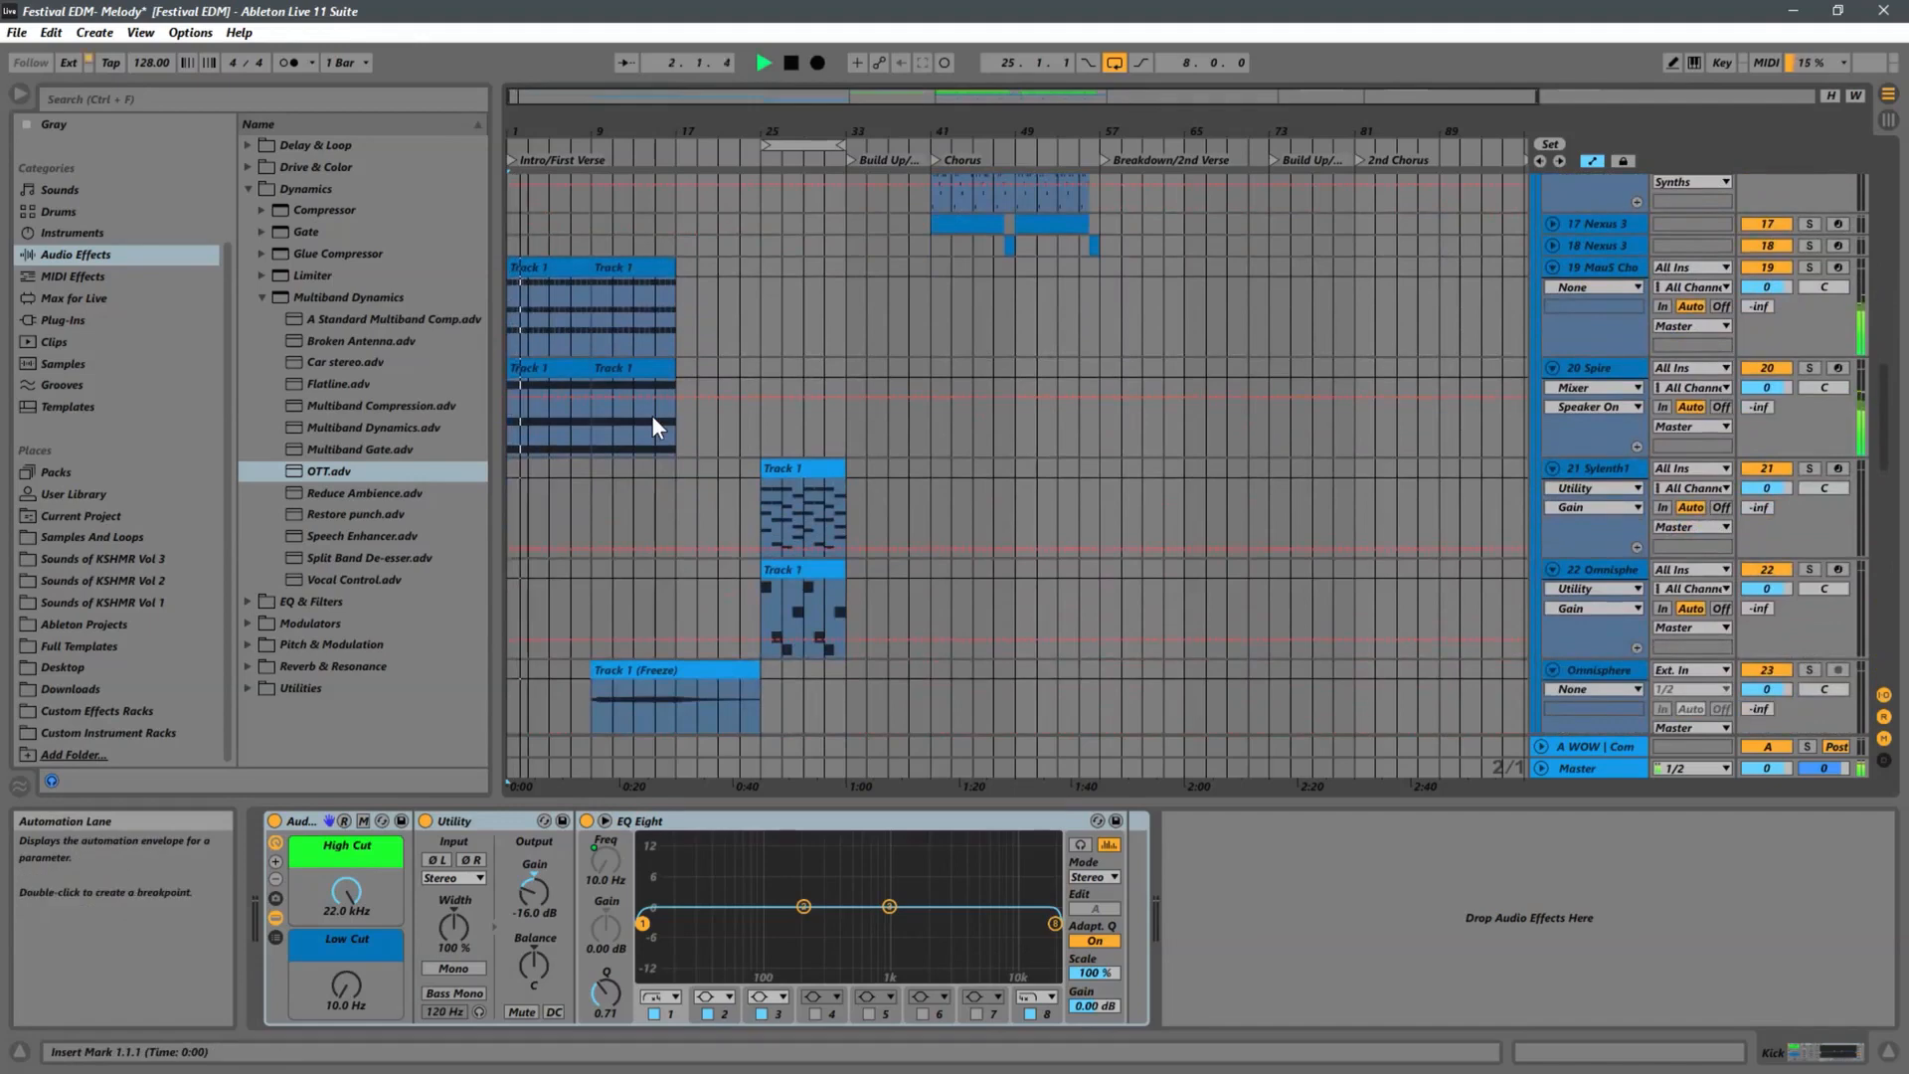
{"action": "scroll", "coordinate": [653, 415], "scroll_direction": "down", "scroll_amount": 3}
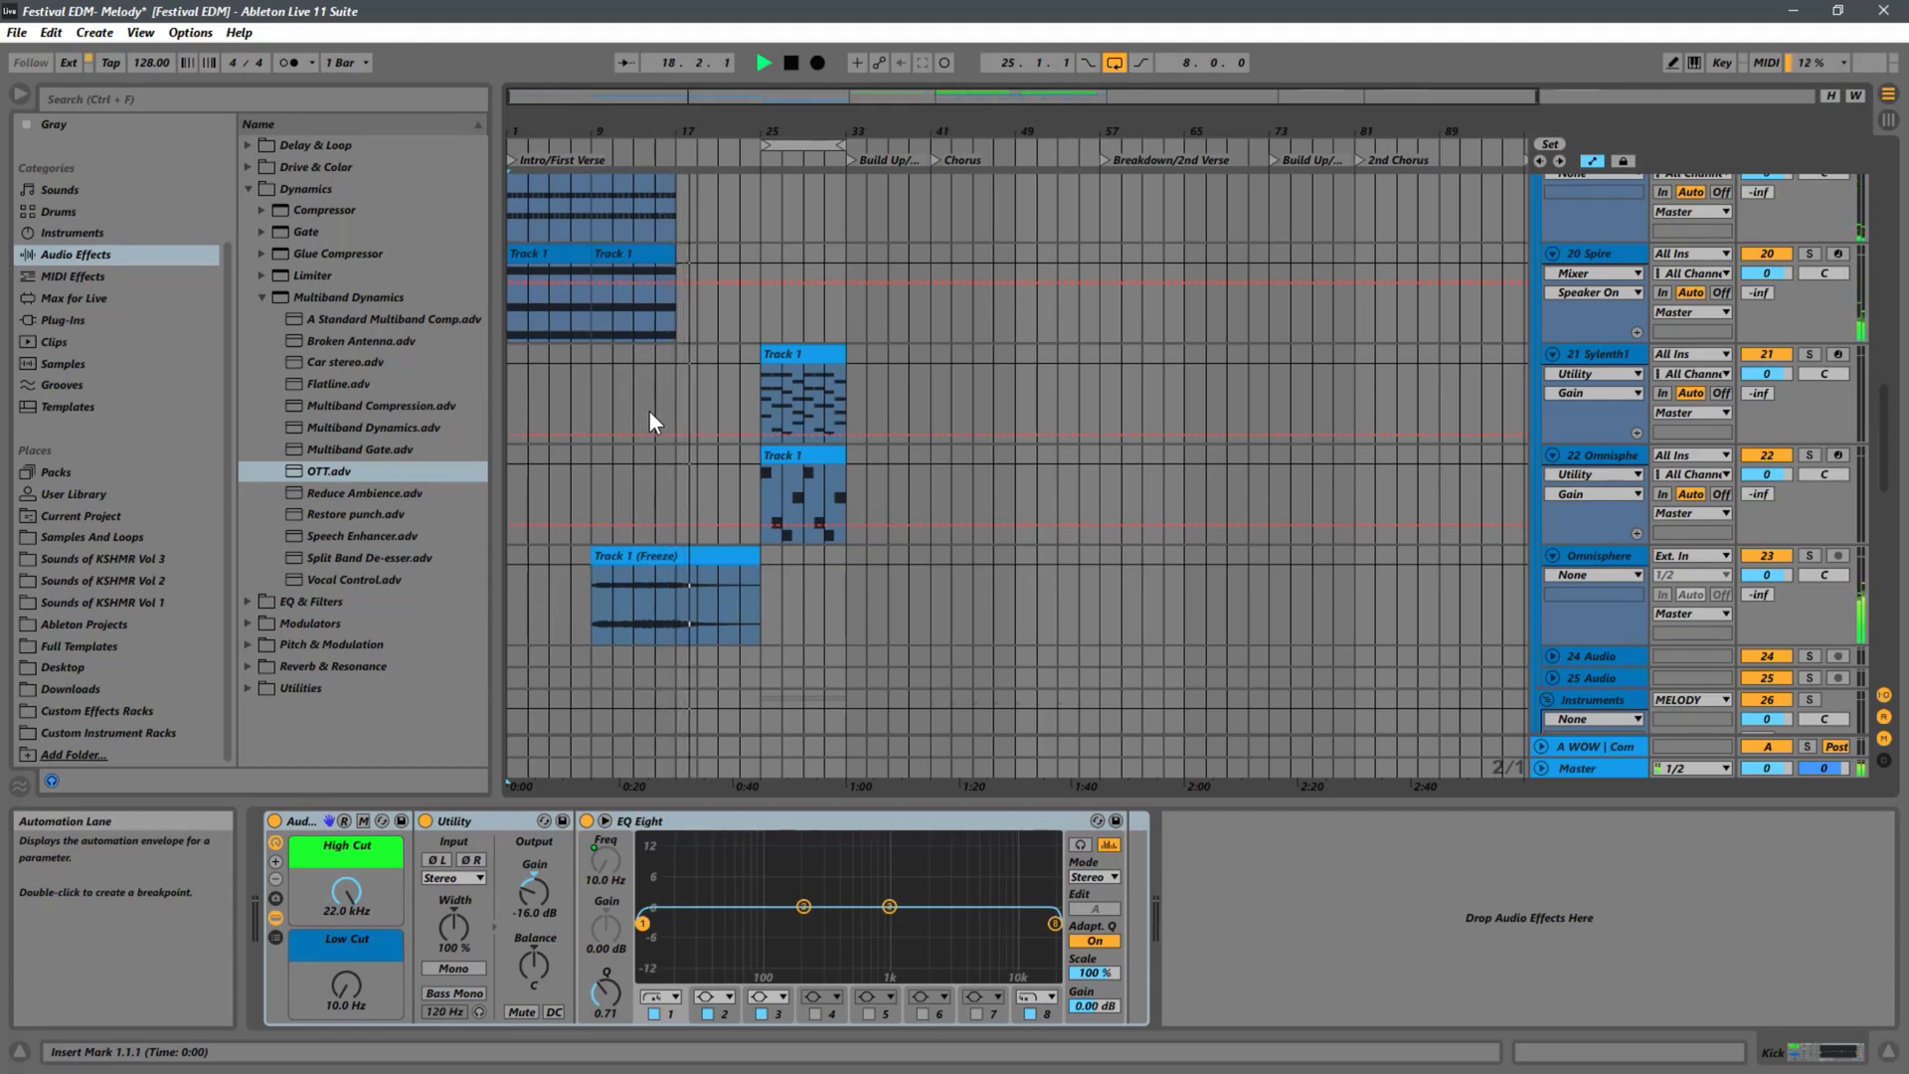
{"action": "key", "text": "space"}
Insert four bars of silence into the arrangement from bar 17 to bar 21.
{"action": "left_click", "coordinate": [642, 393]}
{"action": "scroll", "coordinate": [644, 392], "scroll_direction": "up", "scroll_amount": 4}
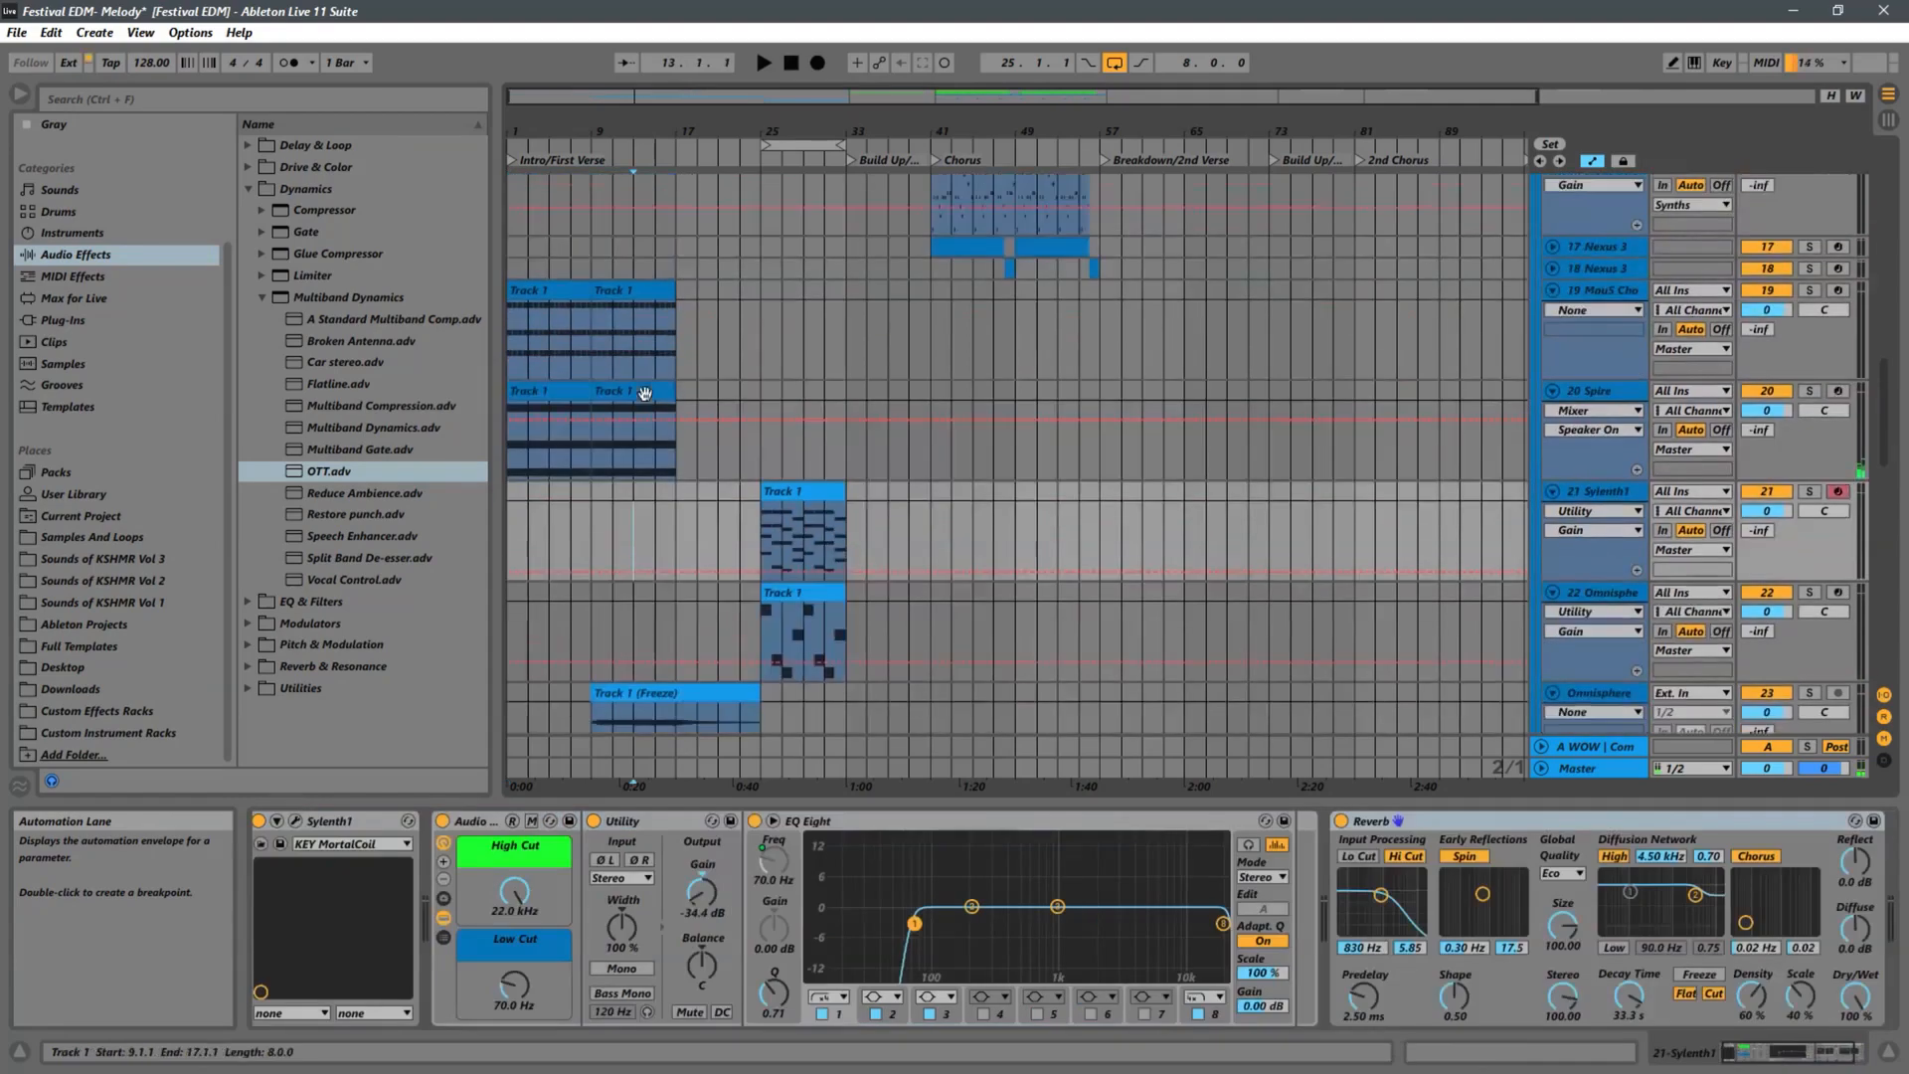
{"action": "left_click", "coordinate": [676, 507]}
{"action": "scroll", "coordinate": [677, 504], "scroll_direction": "up", "scroll_amount": 5}
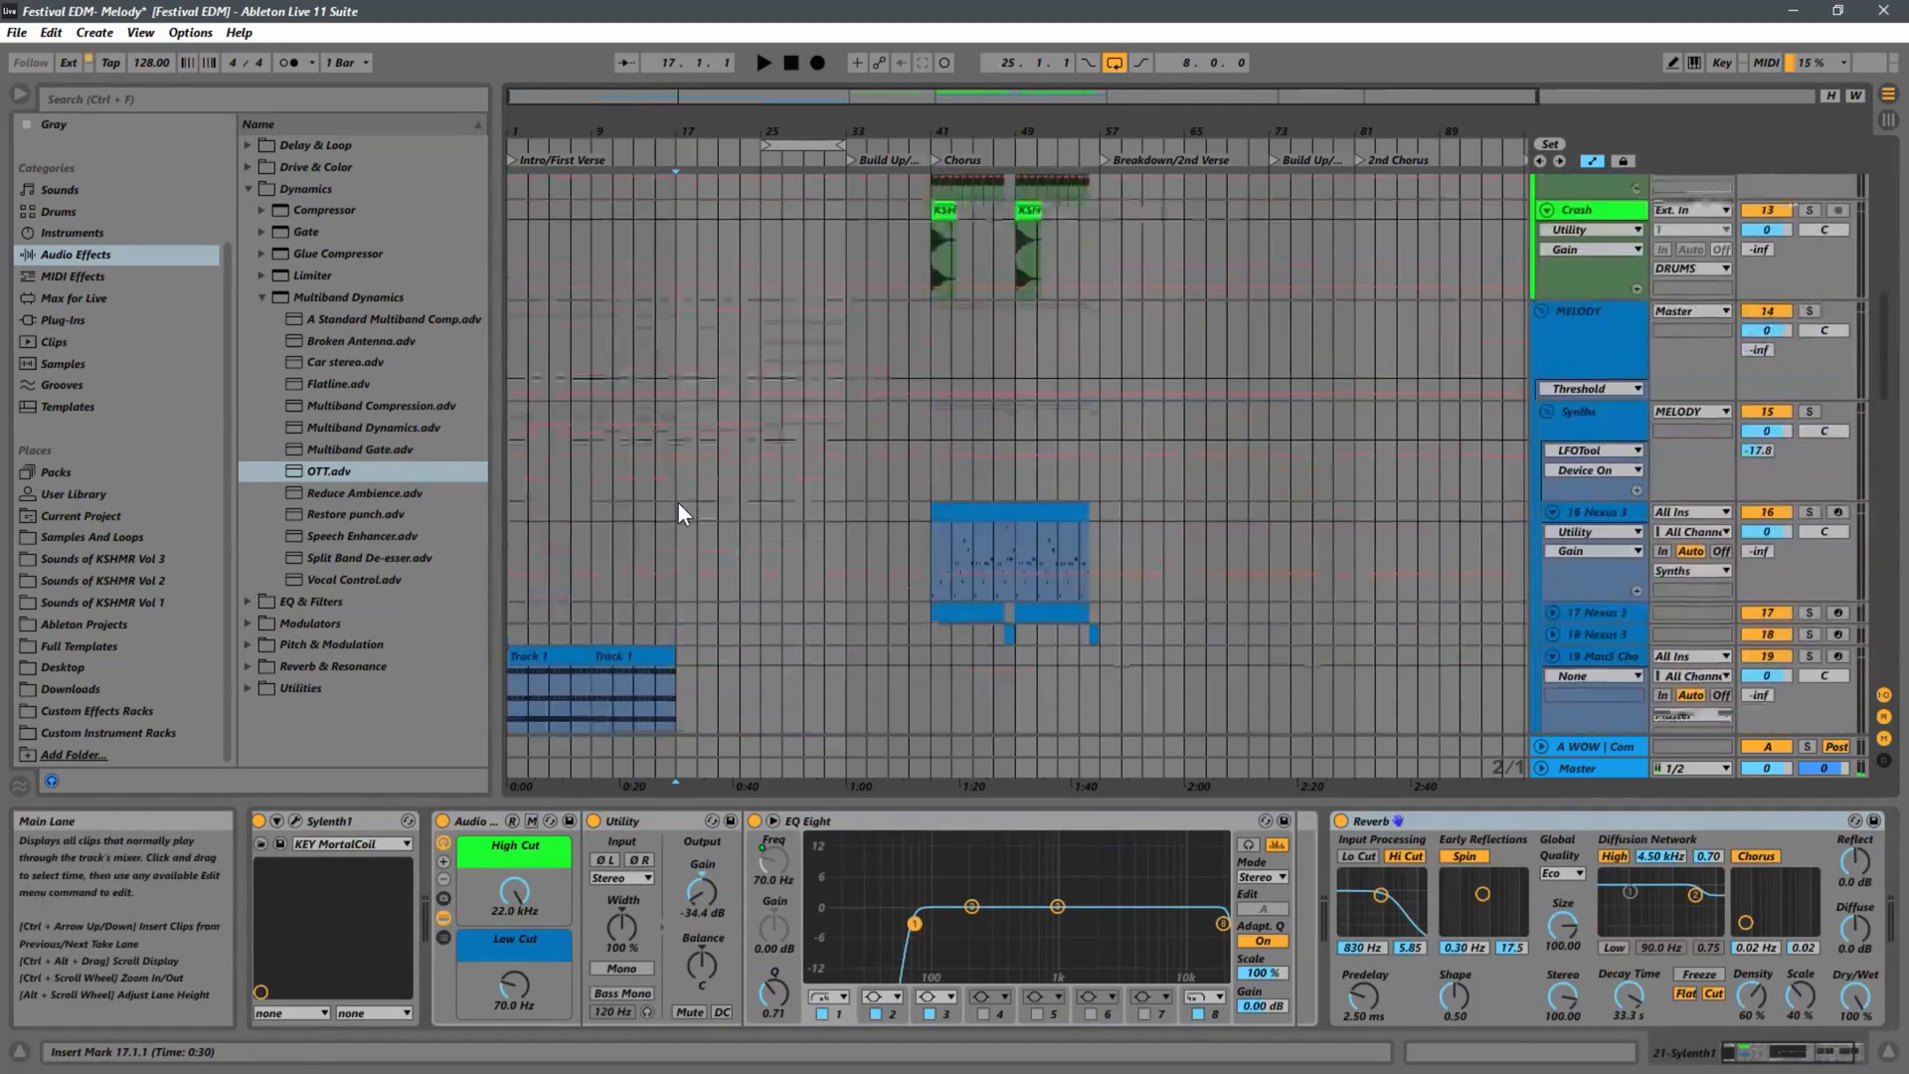
{"action": "scroll", "coordinate": [677, 501], "scroll_direction": "up", "scroll_amount": 6}
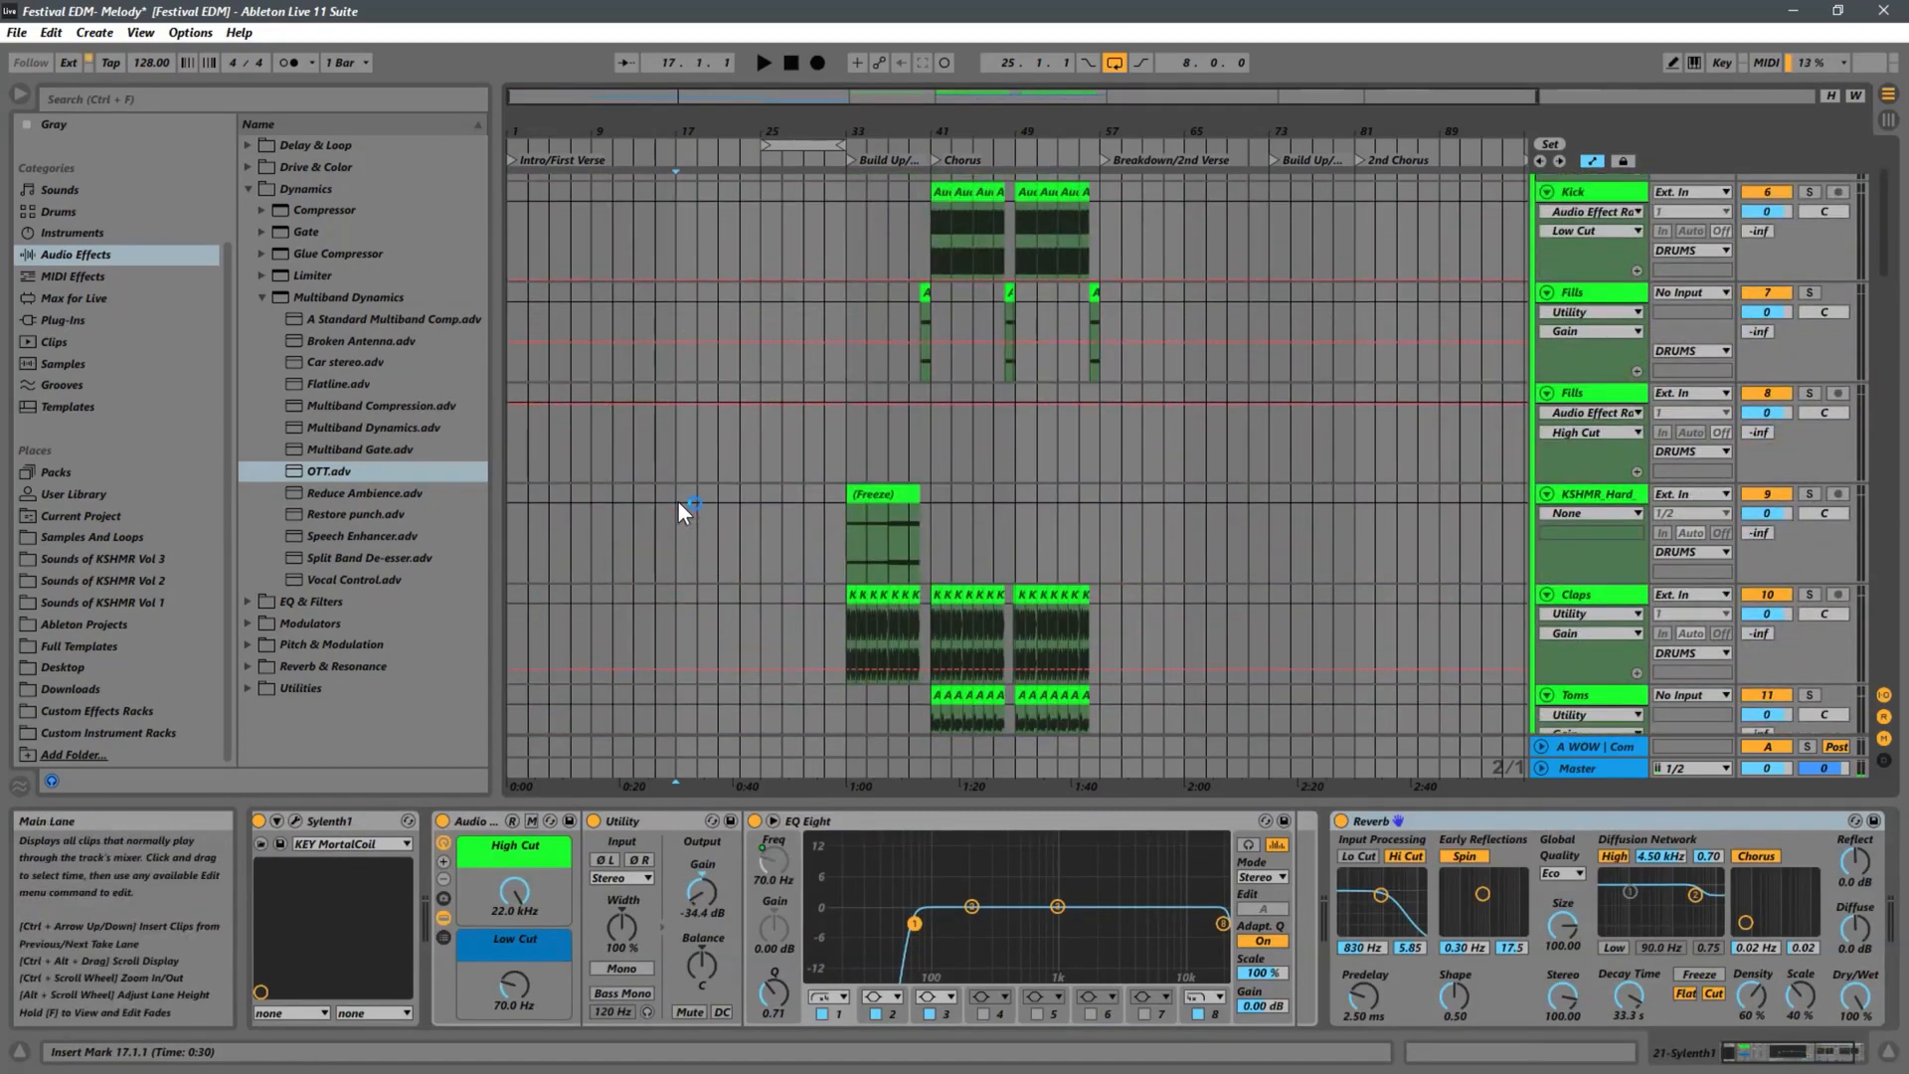
{"action": "scroll", "coordinate": [676, 551], "scroll_direction": "down", "scroll_amount": 1}
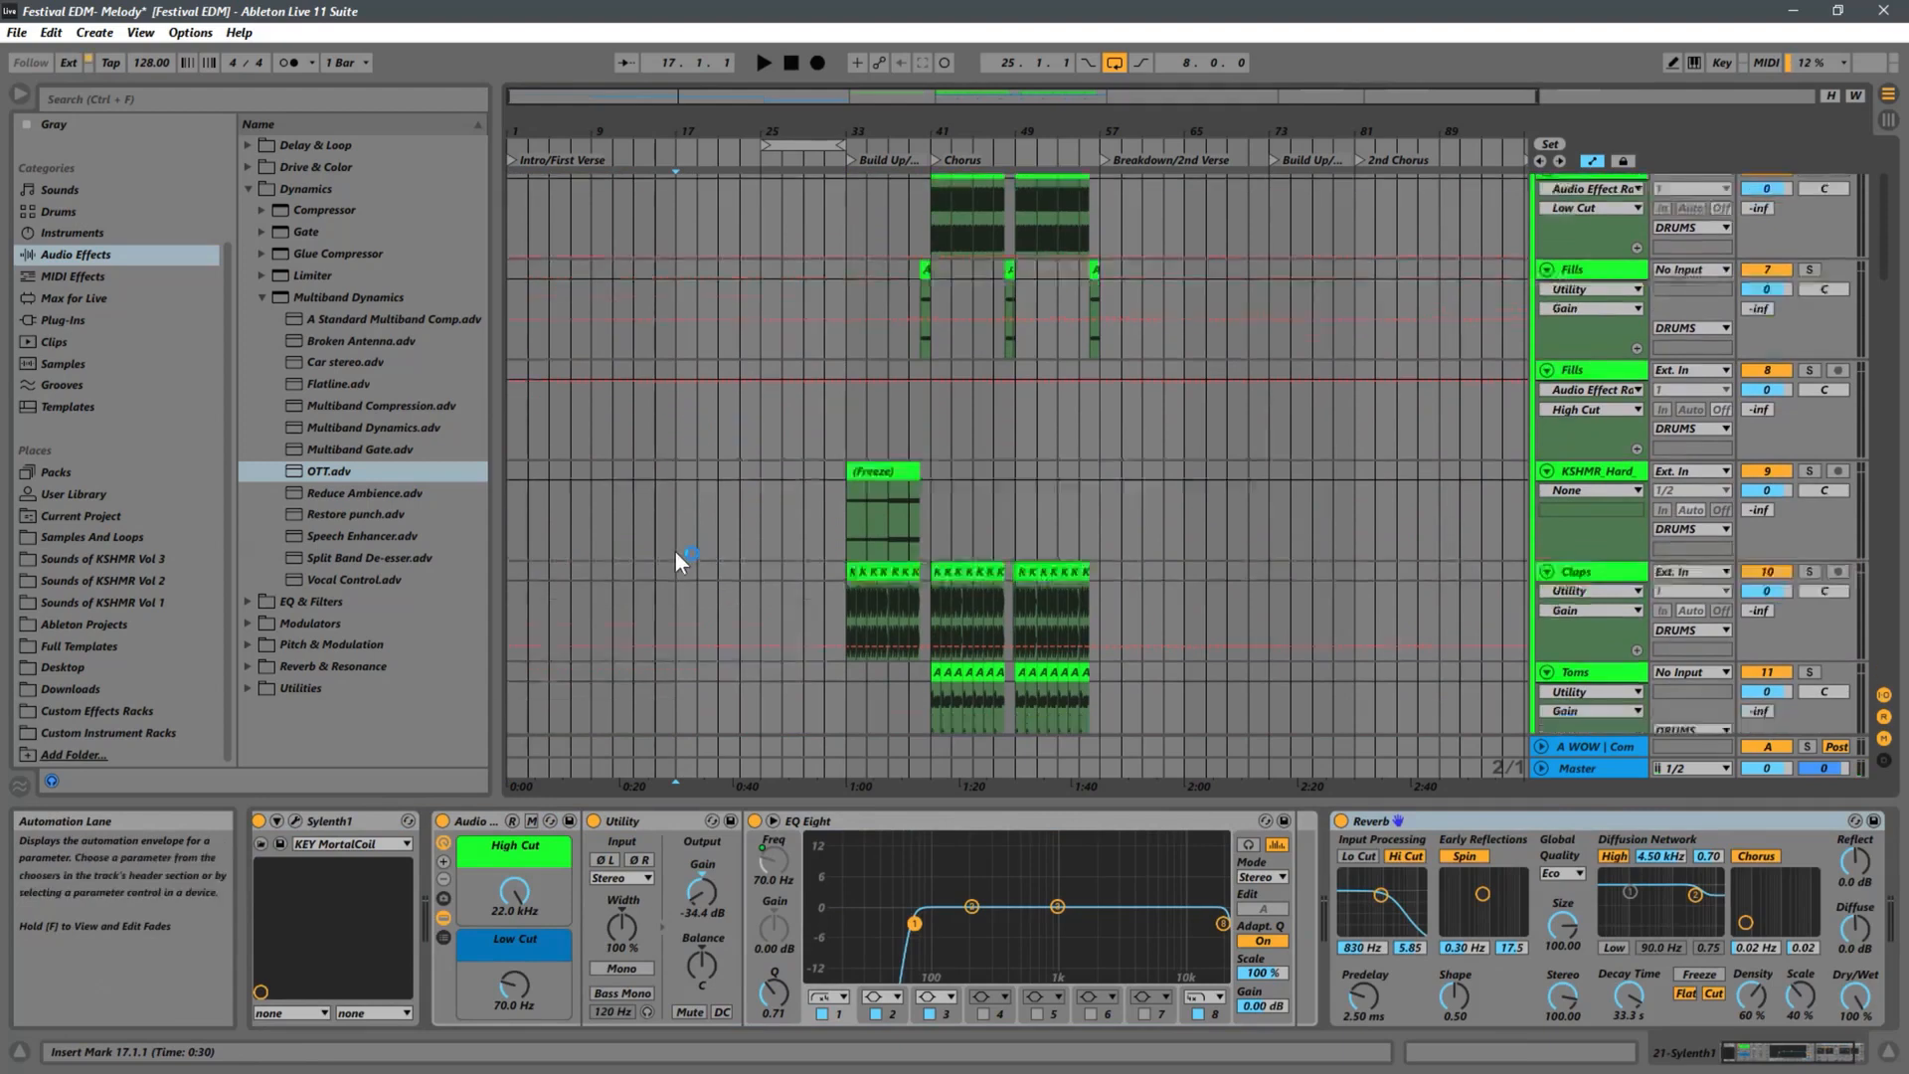
{"action": "scroll", "coordinate": [676, 552], "scroll_direction": "down", "scroll_amount": 2}
{"action": "left_click_drag", "start_coordinate": [675, 468], "coordinate": [718, 462]}
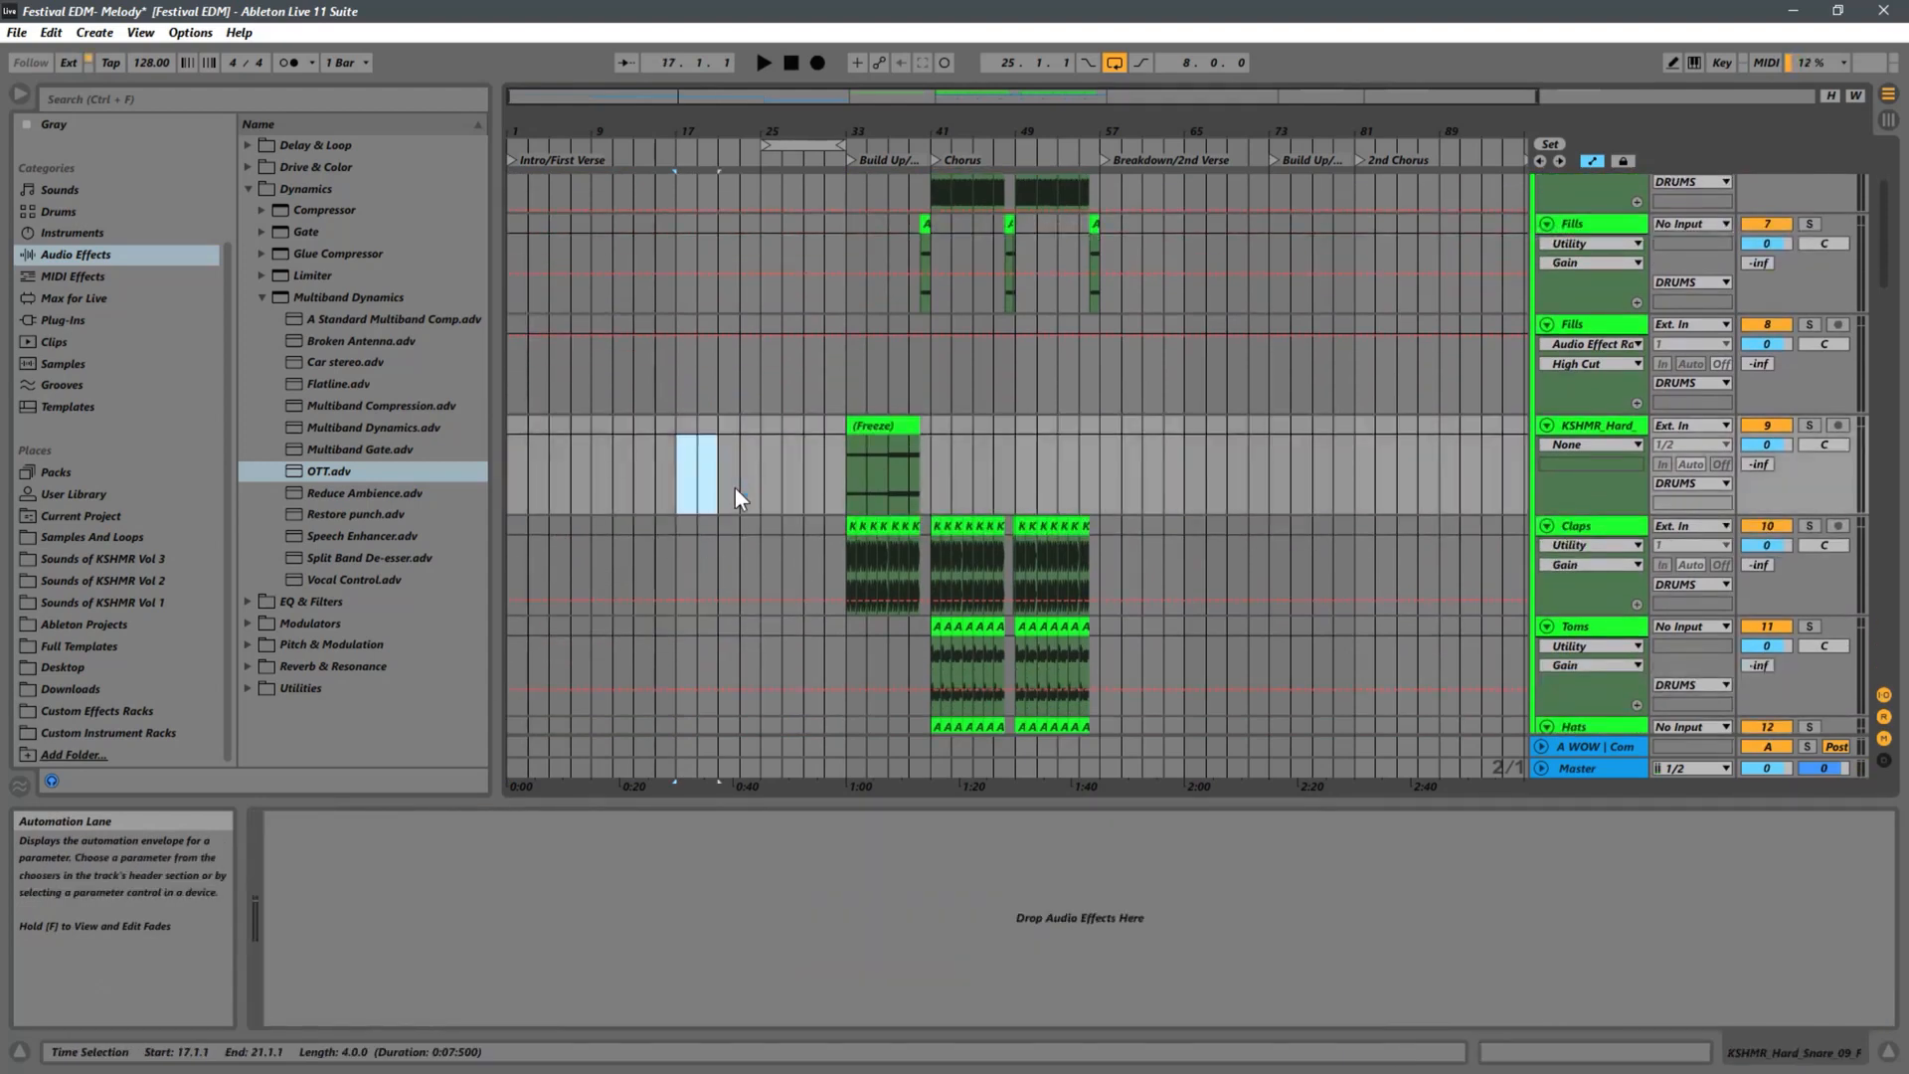
{"action": "left_click_drag", "start_coordinate": [677, 474], "coordinate": [708, 472]}
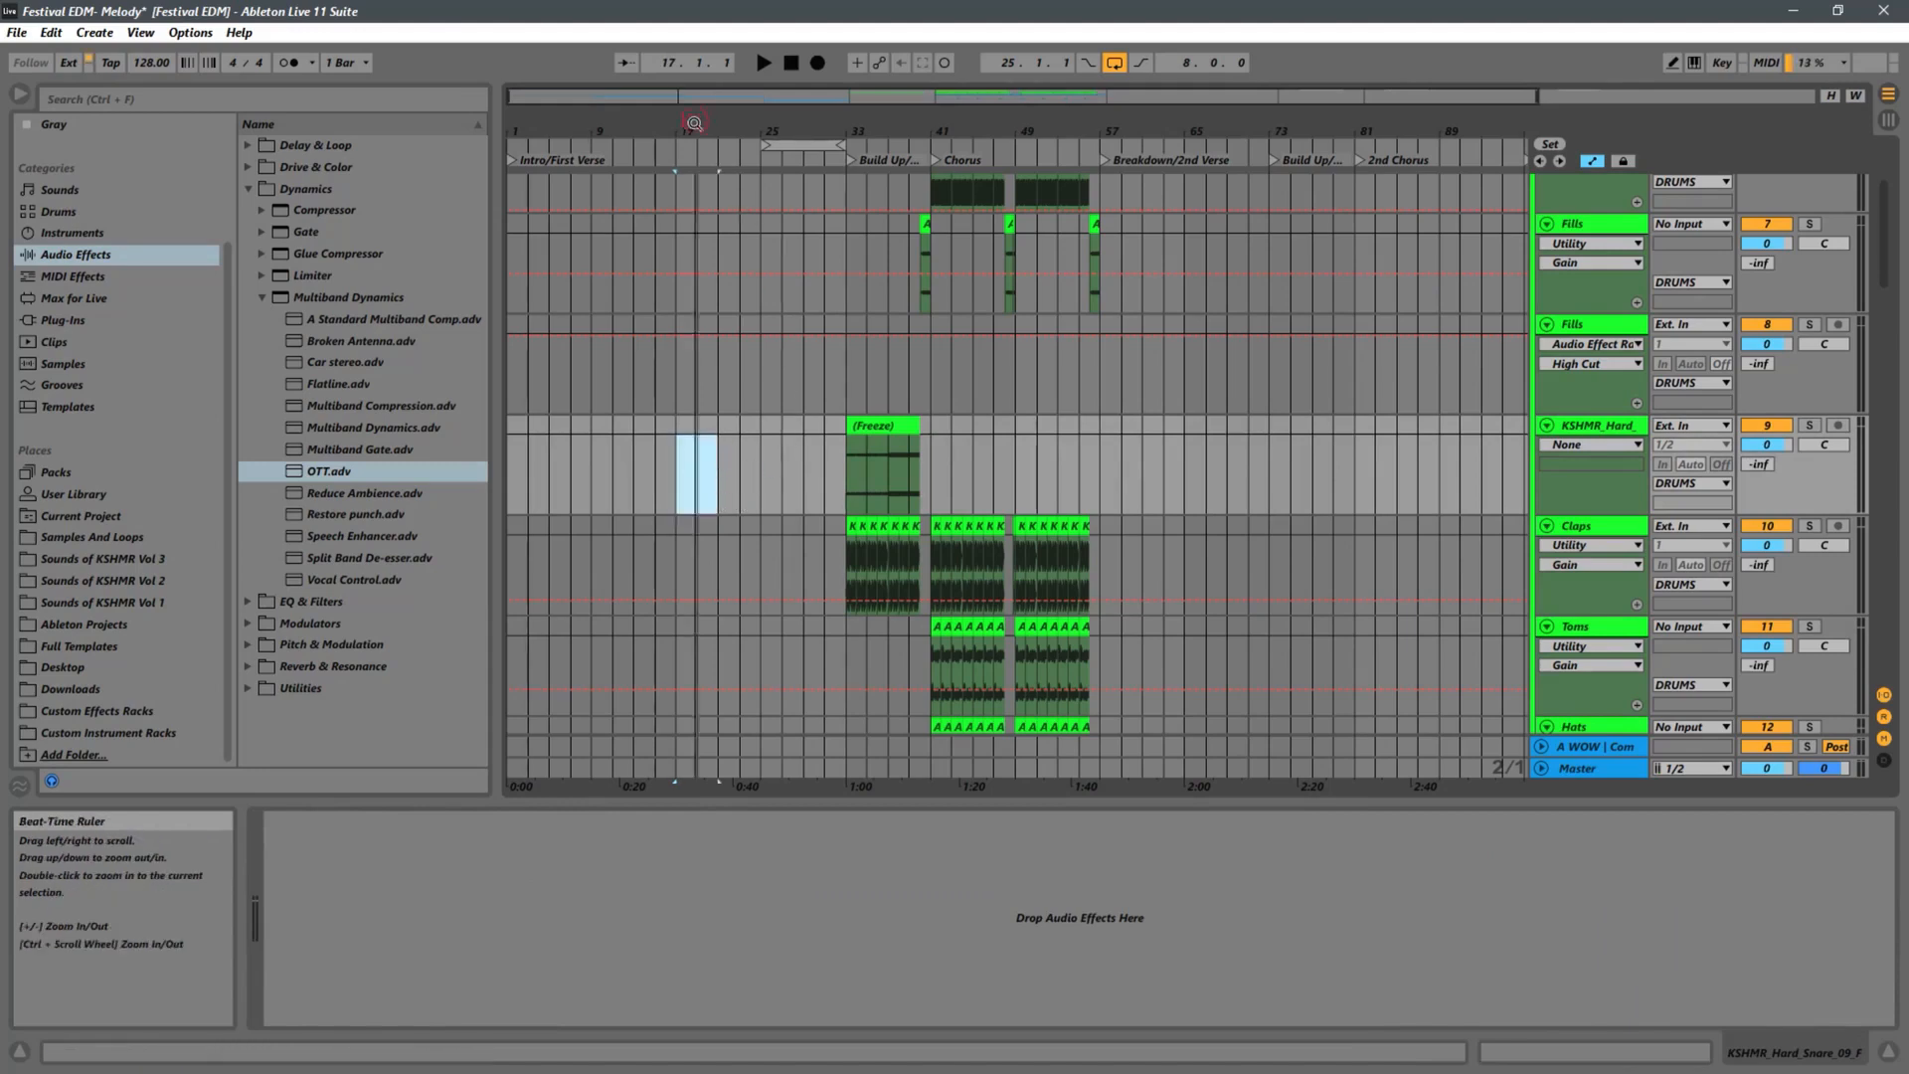
{"action": "left_click_drag", "start_coordinate": [695, 123], "coordinate": [735, 245]}
{"action": "left_click_drag", "start_coordinate": [663, 468], "coordinate": [773, 469]}
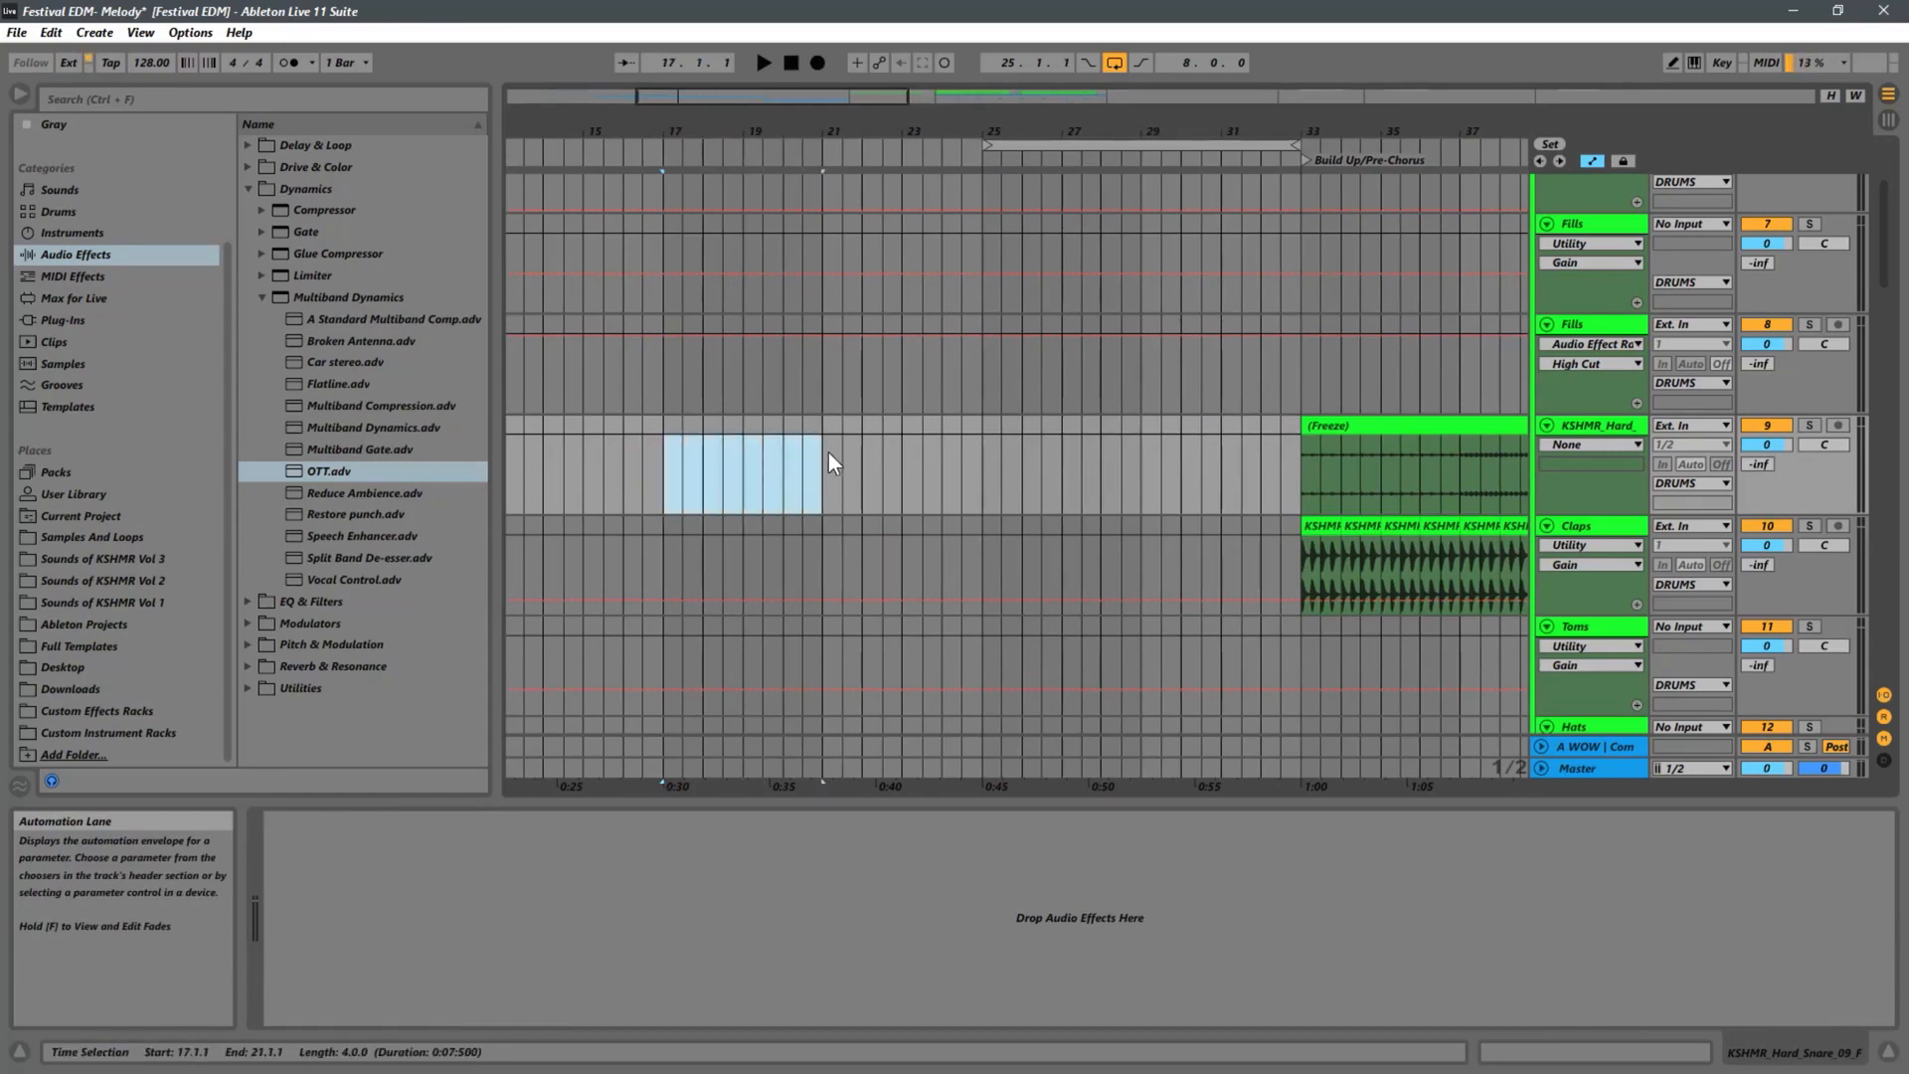
{"action": "left_click", "coordinate": [670, 487]}
{"action": "left_click_drag", "start_coordinate": [689, 128], "coordinate": [716, 104]}
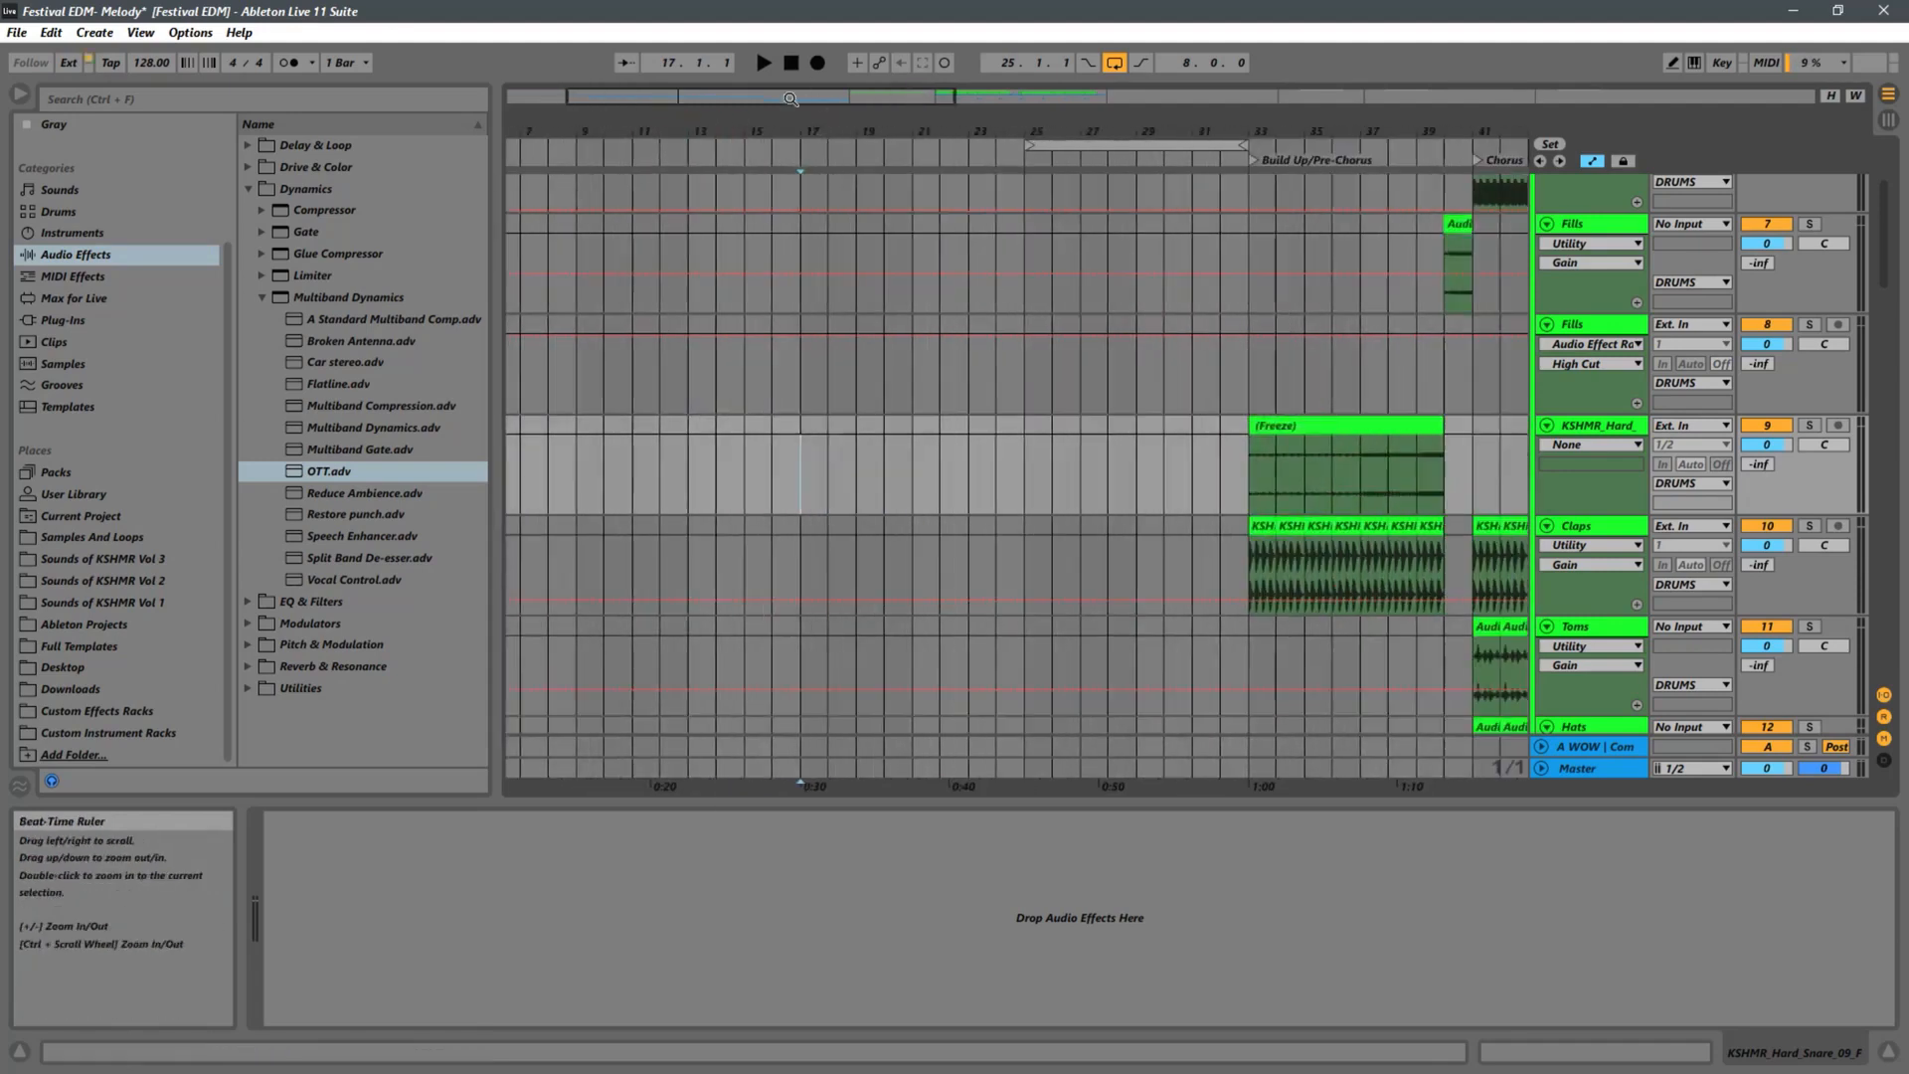
{"action": "left_click_drag", "start_coordinate": [802, 433], "coordinate": [909, 449]}
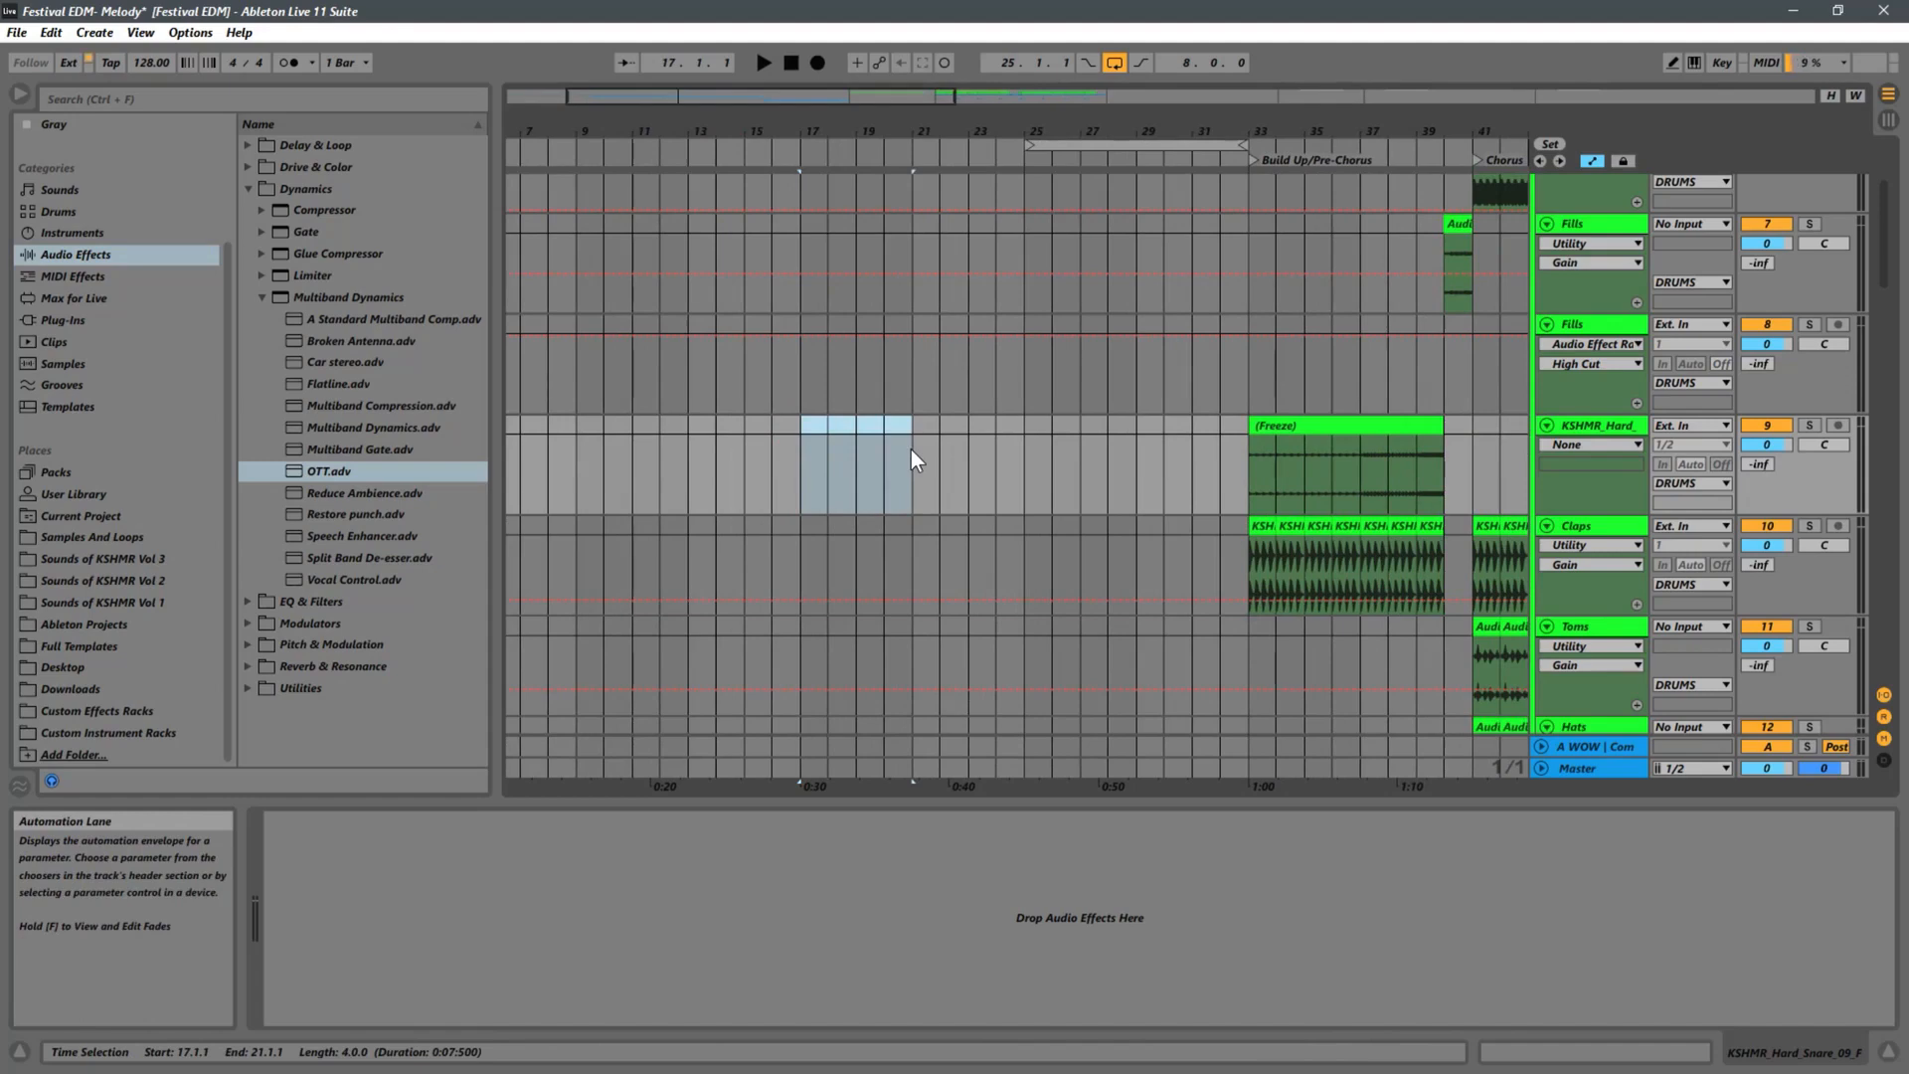
{"action": "key", "text": "ctrl+i"}
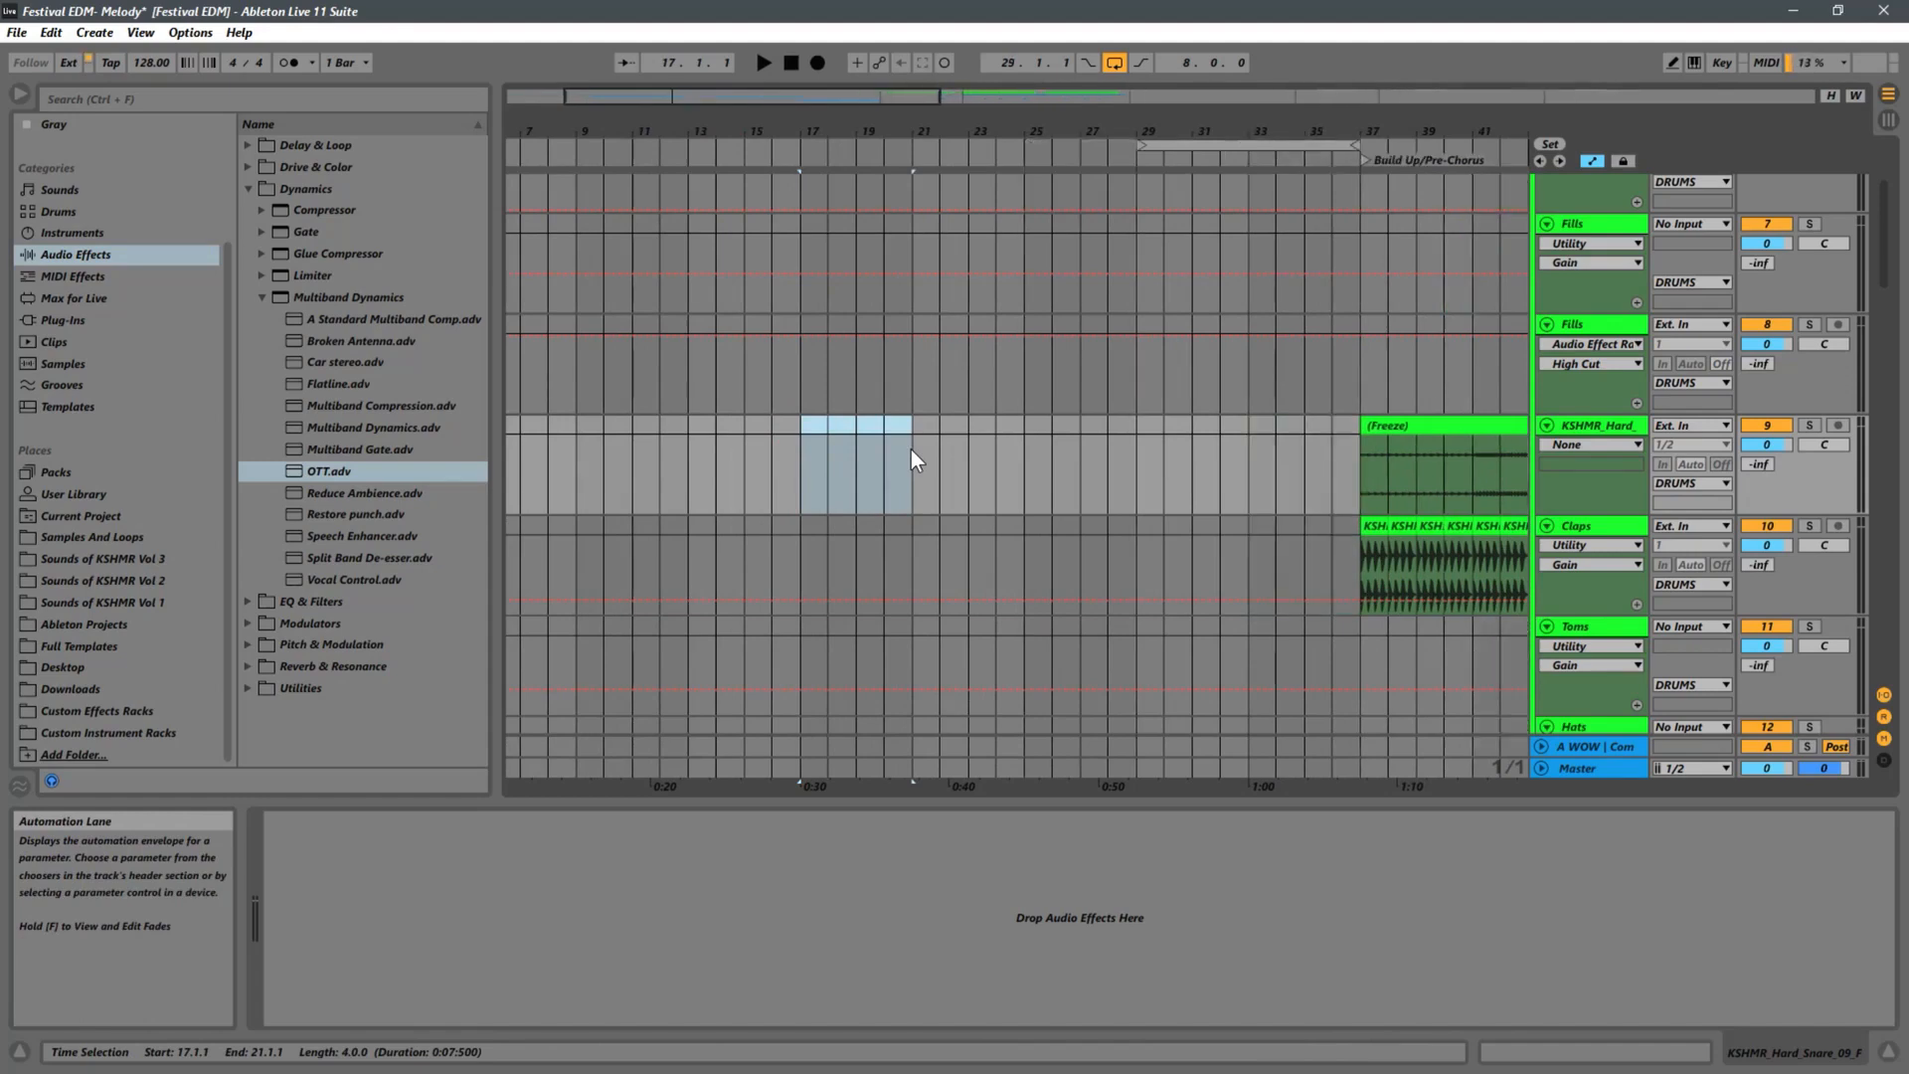
Delete the frozen Omnisphere clip spanning bars 21 to 29, after the inserted gap.
{"action": "left_click_drag", "start_coordinate": [987, 130], "coordinate": [991, 8]}
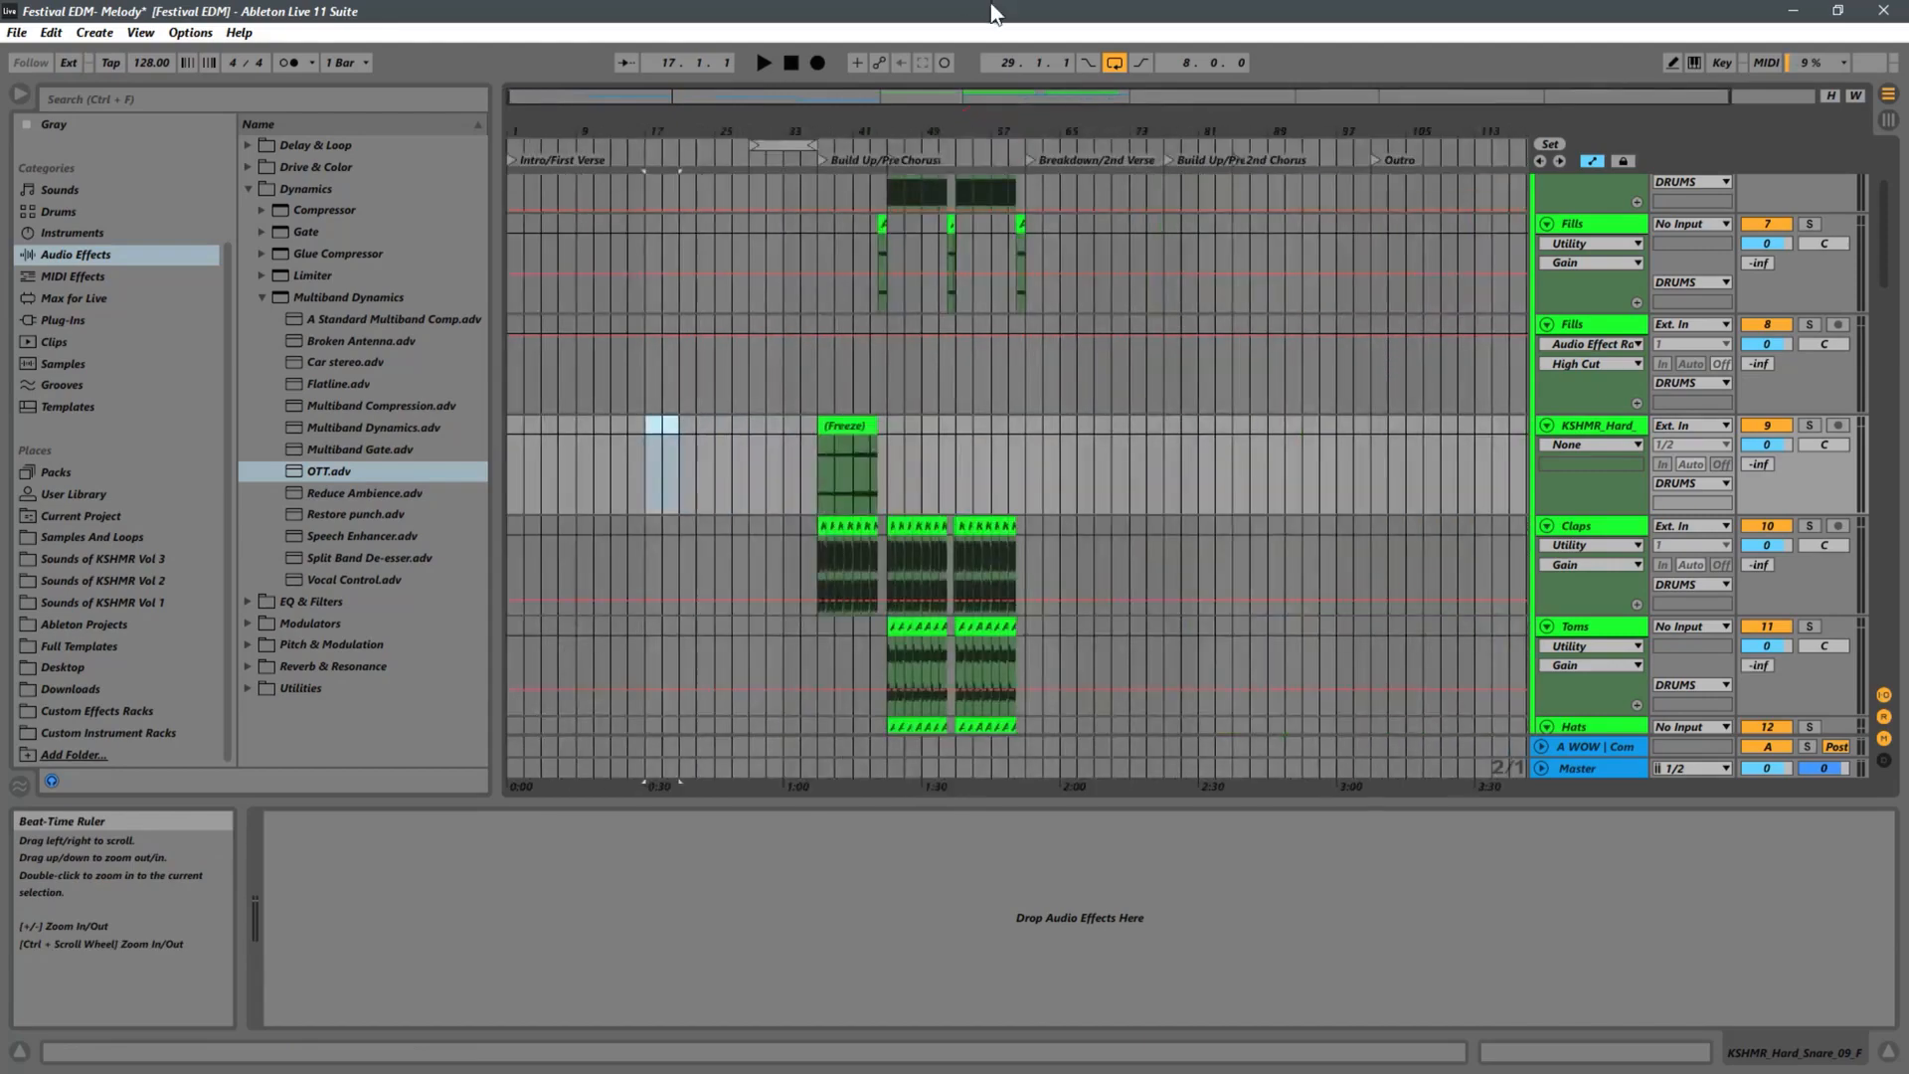
{"action": "scroll", "coordinate": [729, 404], "scroll_direction": "up", "scroll_amount": 2}
{"action": "scroll", "coordinate": [718, 402], "scroll_direction": "down", "scroll_amount": 5}
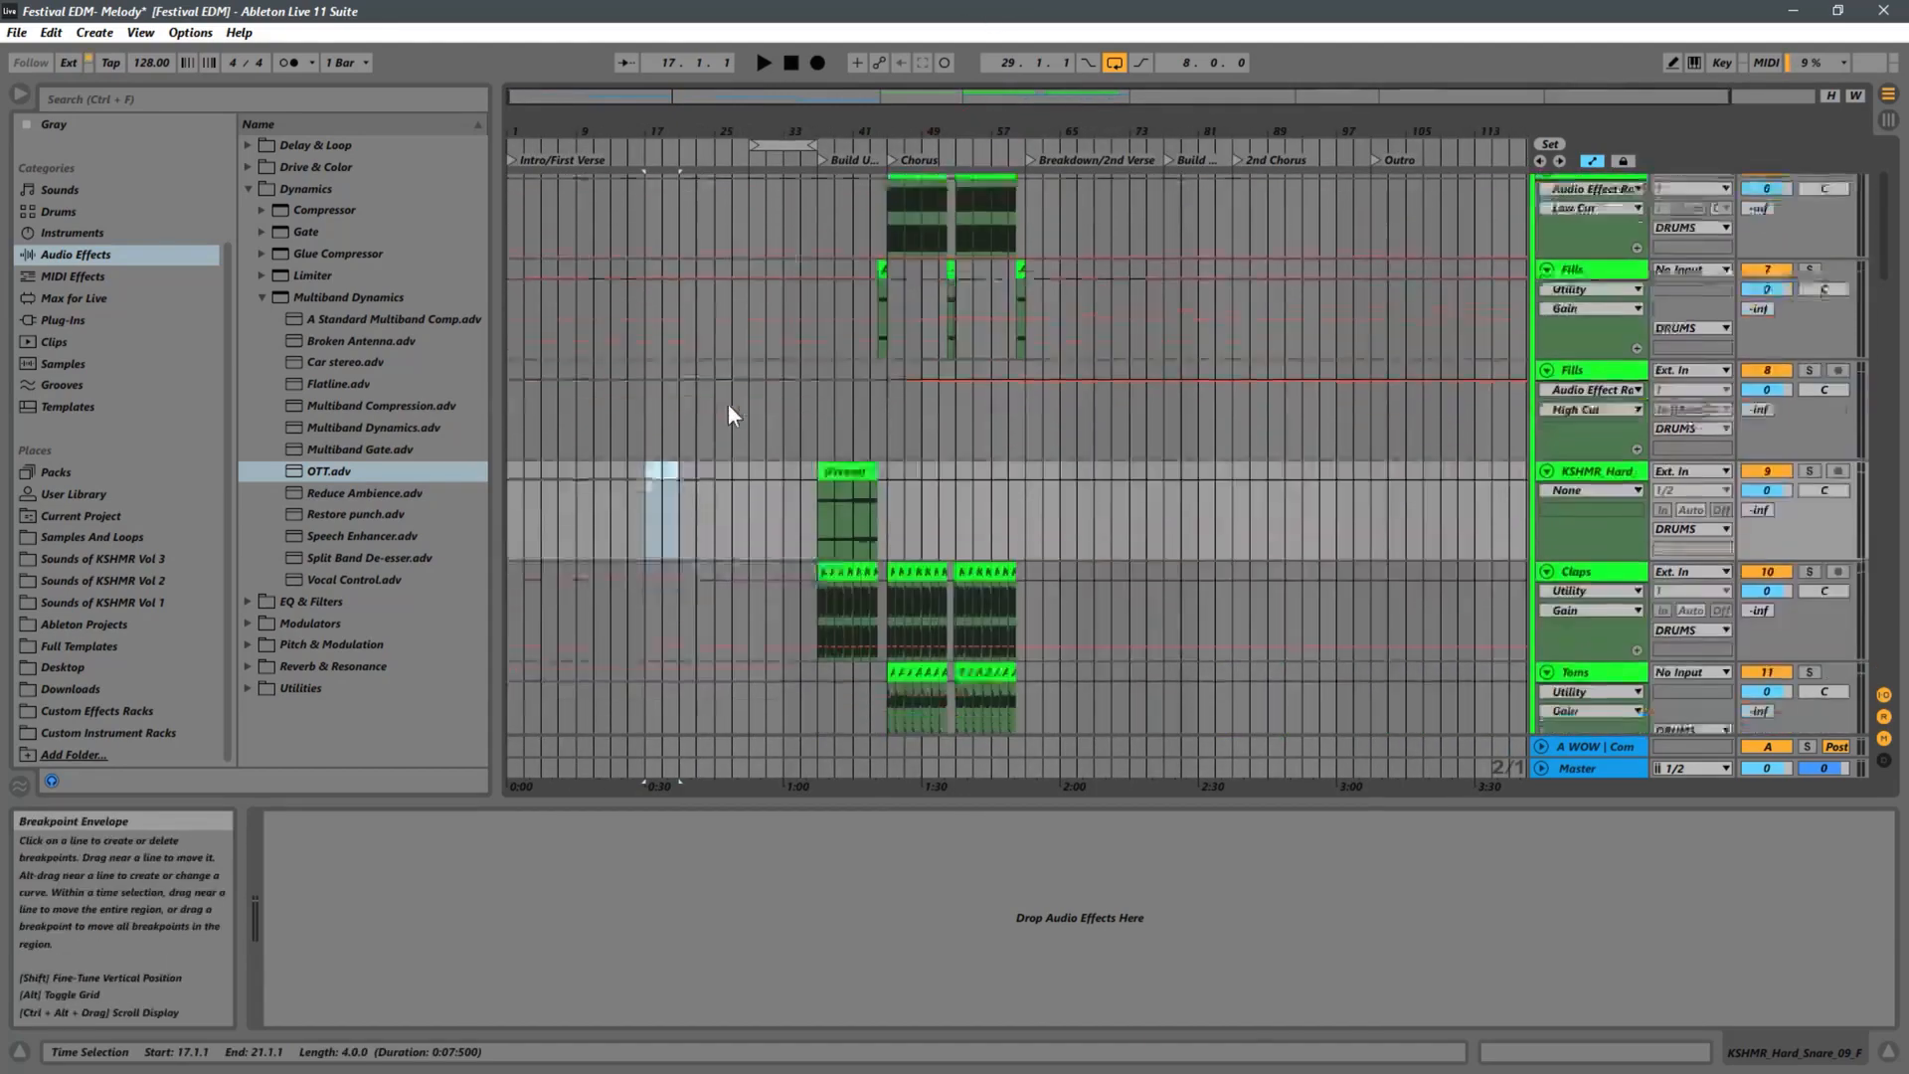
{"action": "scroll", "coordinate": [721, 461], "scroll_direction": "down", "scroll_amount": 10}
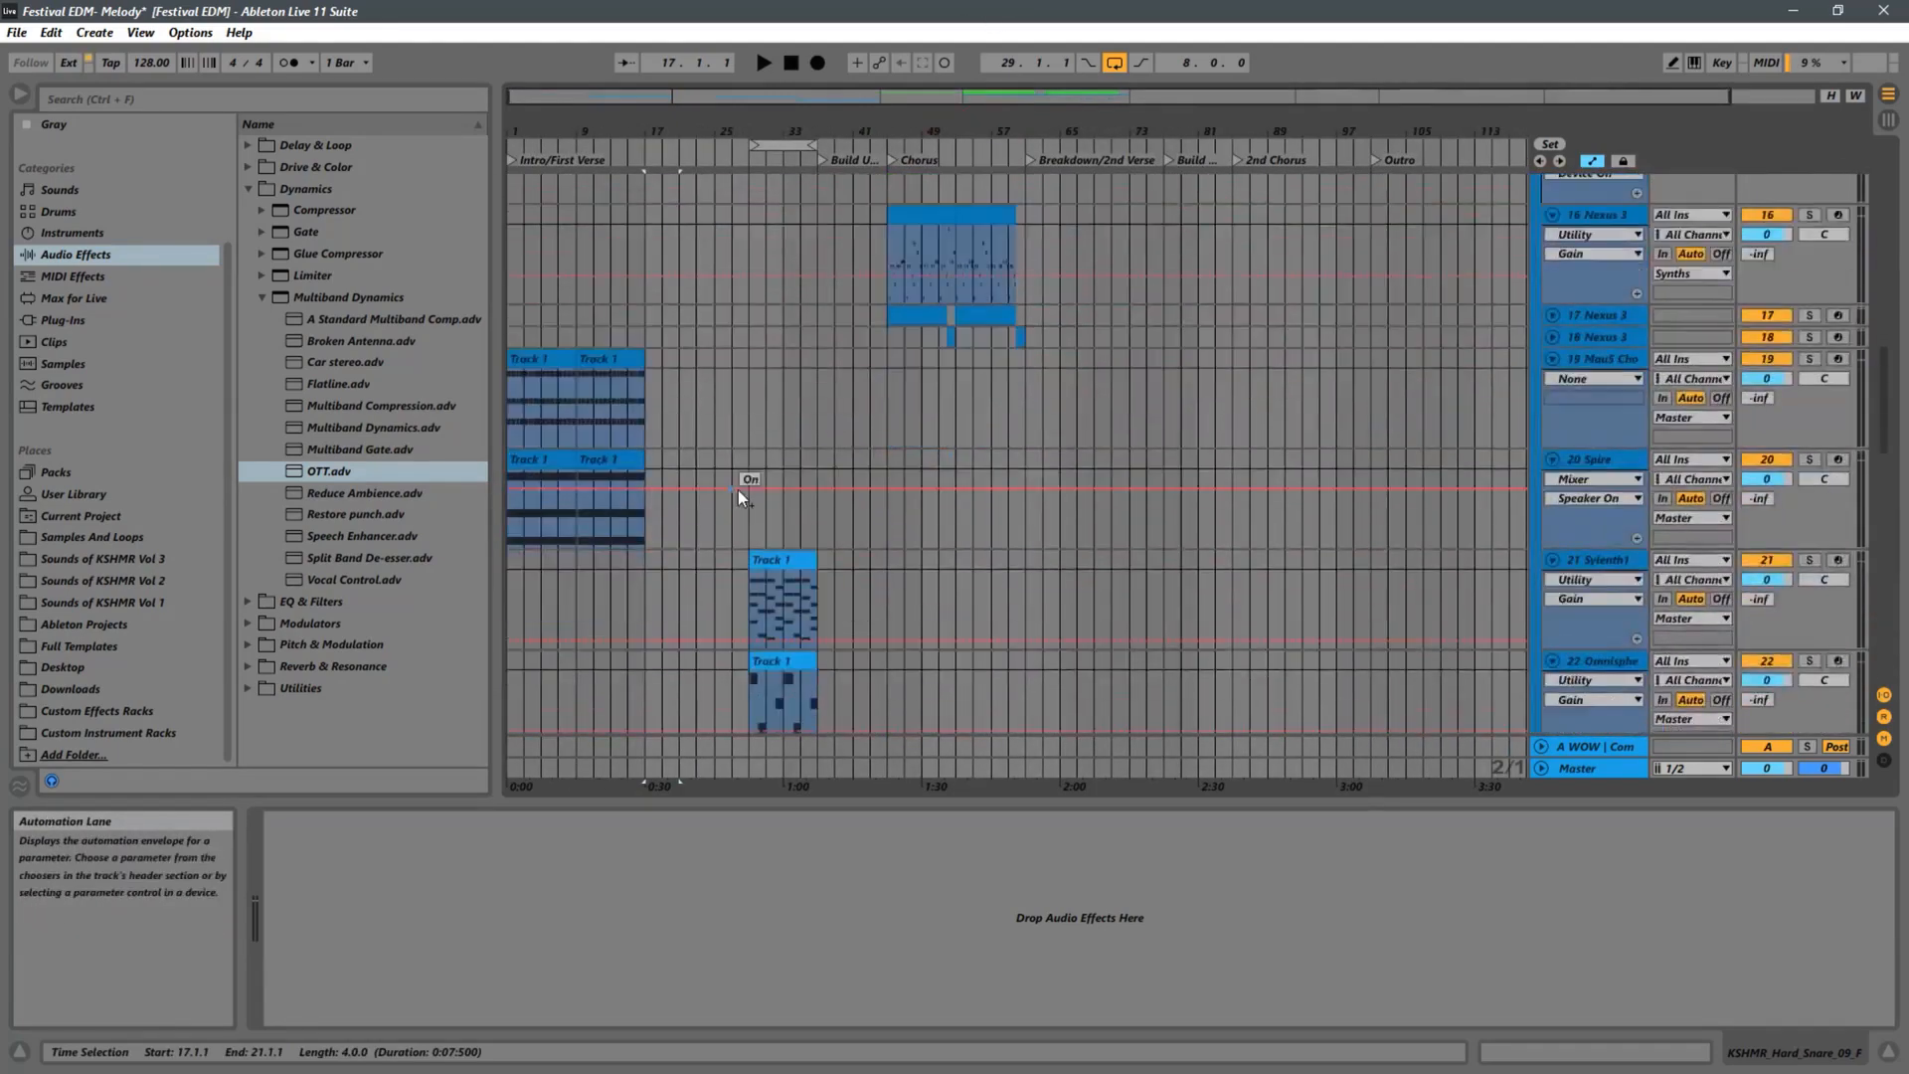
{"action": "left_click", "coordinate": [642, 541]}
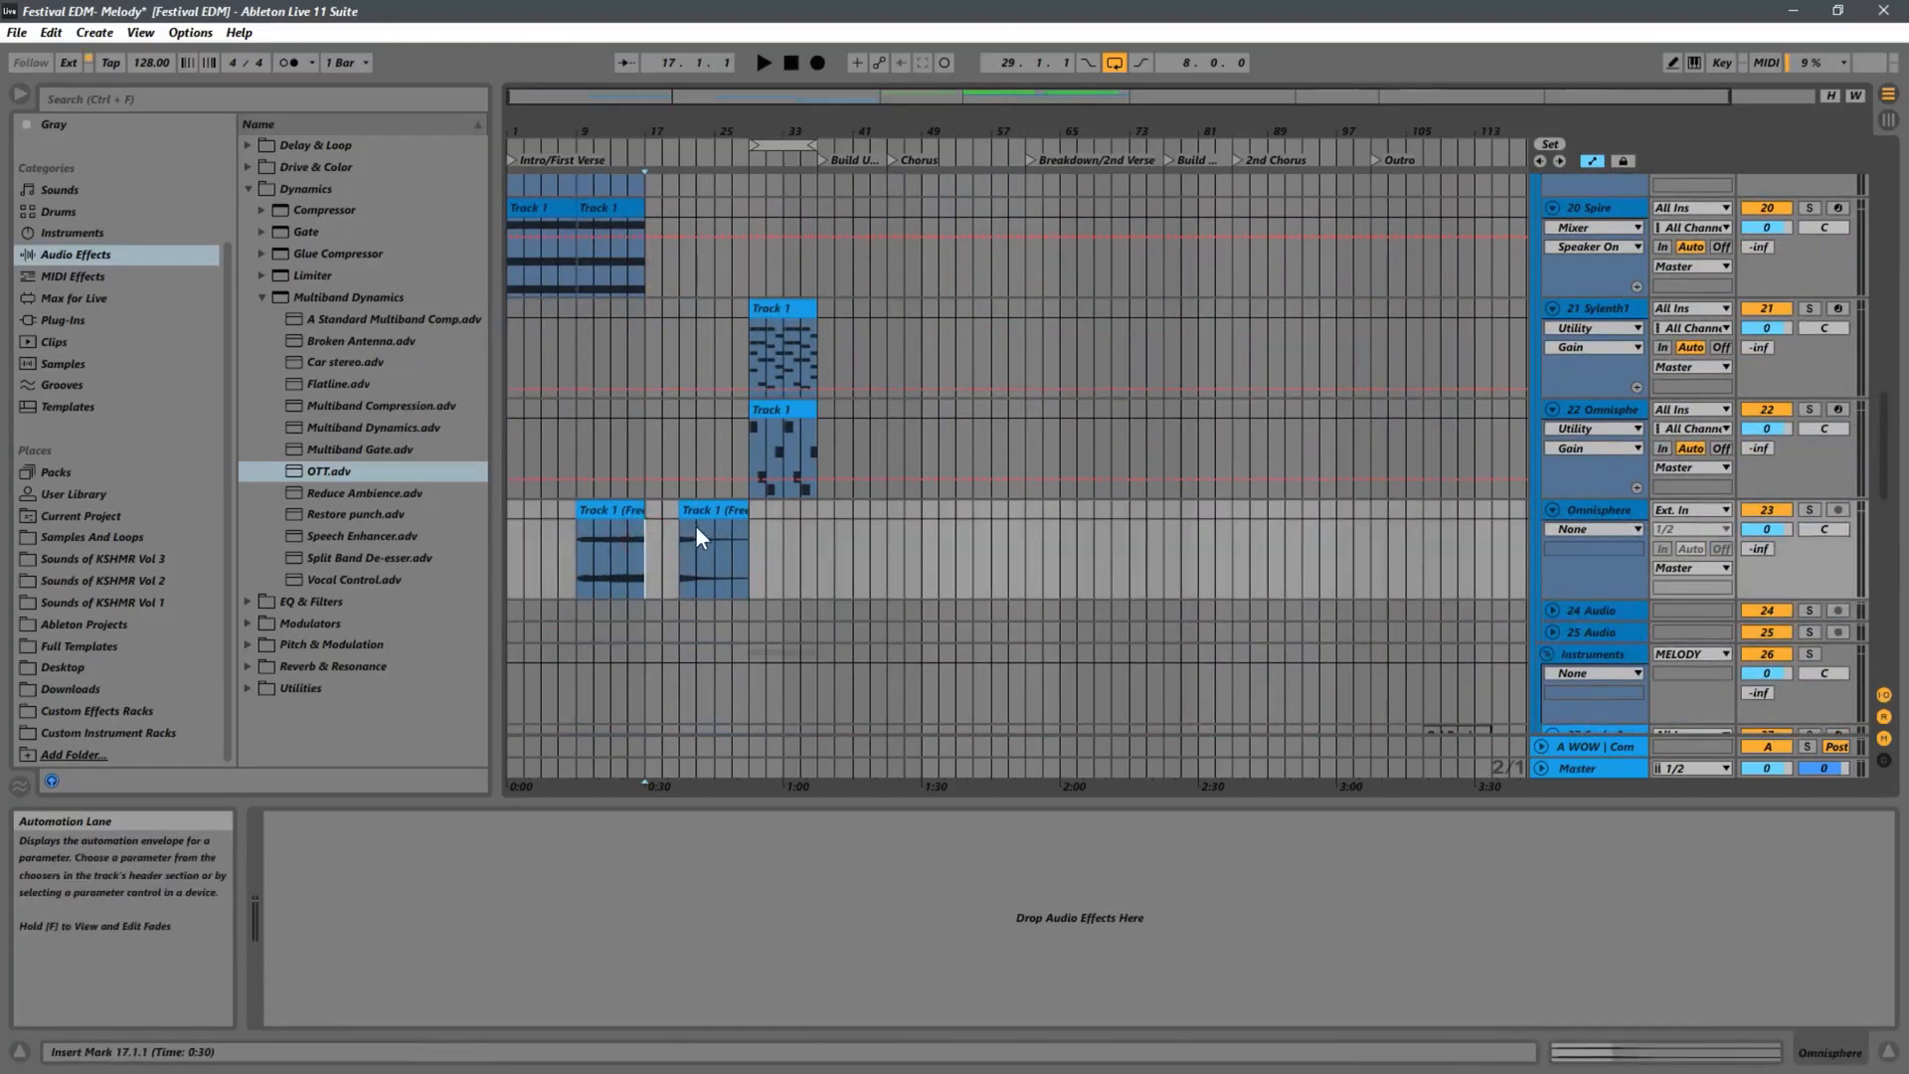
{"action": "left_click", "coordinate": [708, 514]}
{"action": "key", "text": "Delete"}
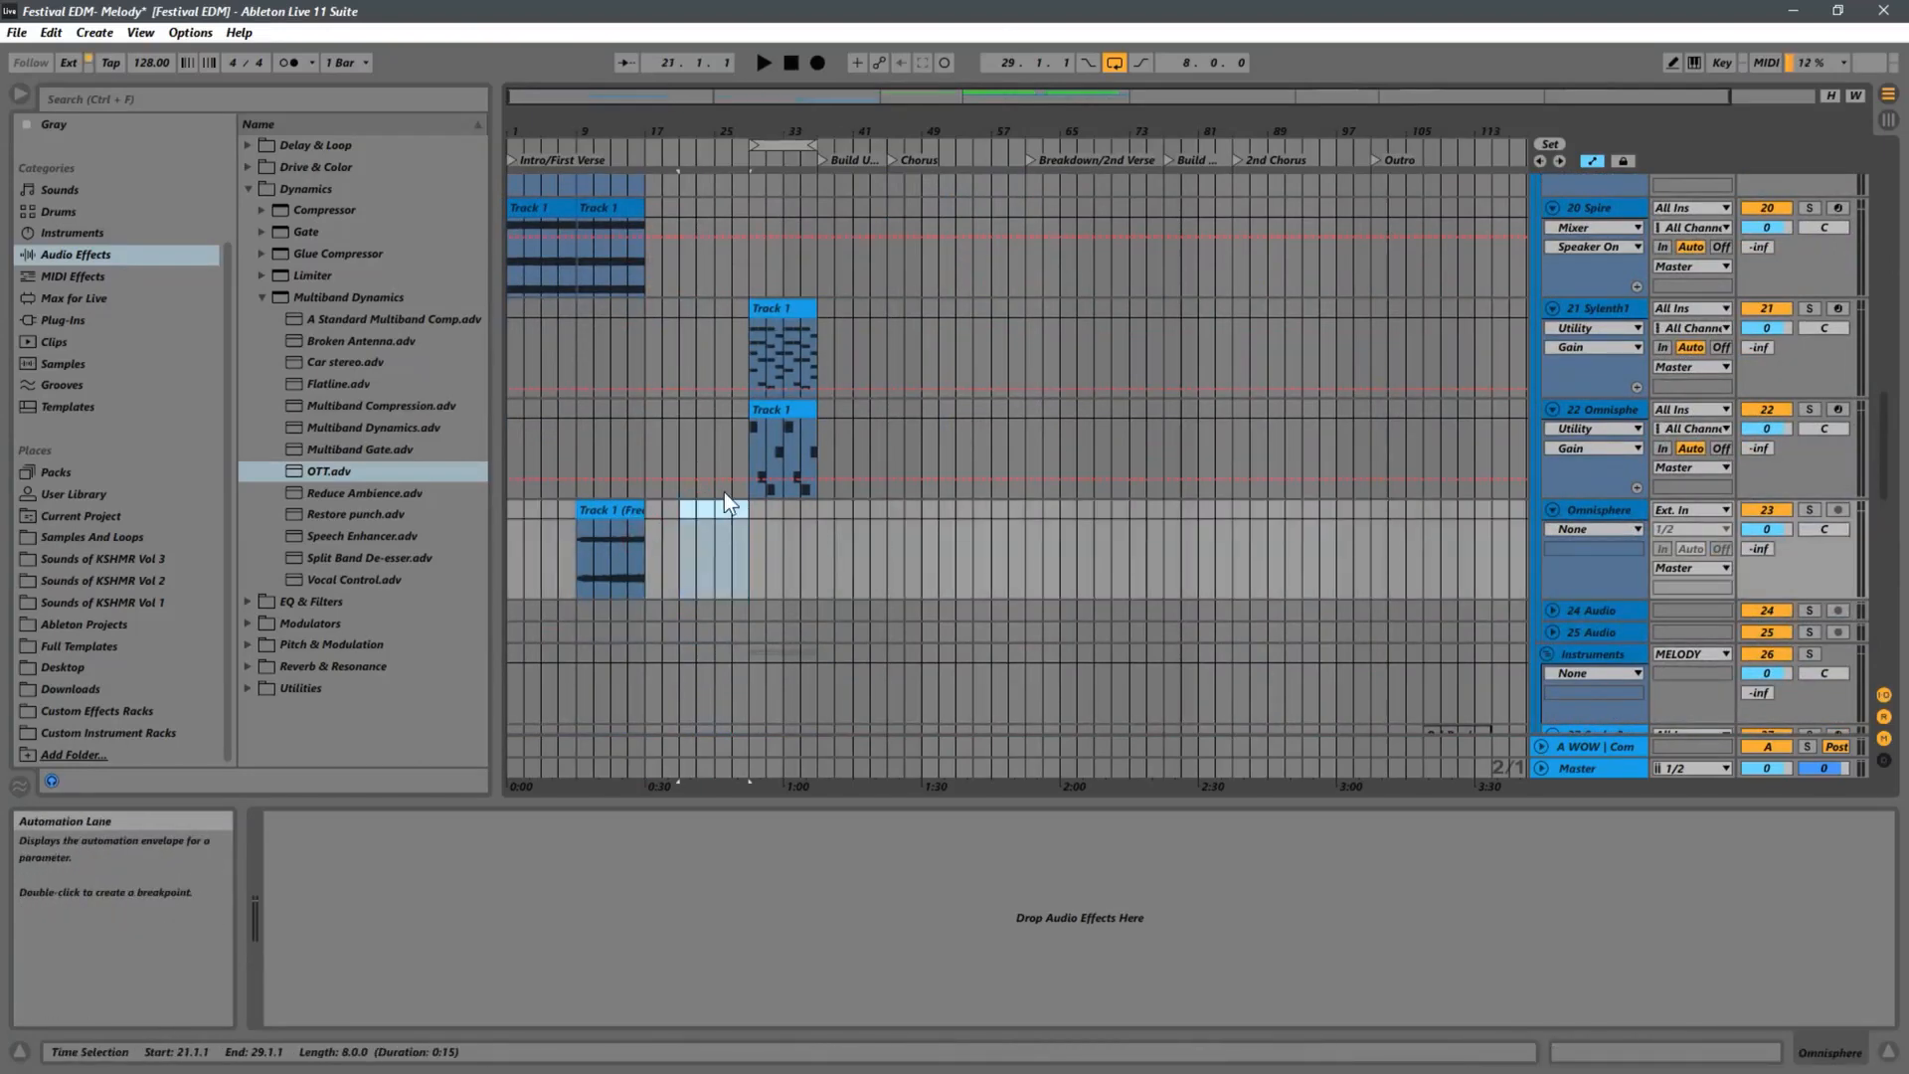
Look over the drum tracks and their build-up and chorus clips for parts to reuse in the intro.
{"action": "scroll", "coordinate": [730, 492], "scroll_direction": "up", "scroll_amount": 3}
{"action": "scroll", "coordinate": [734, 492], "scroll_direction": "up", "scroll_amount": 3}
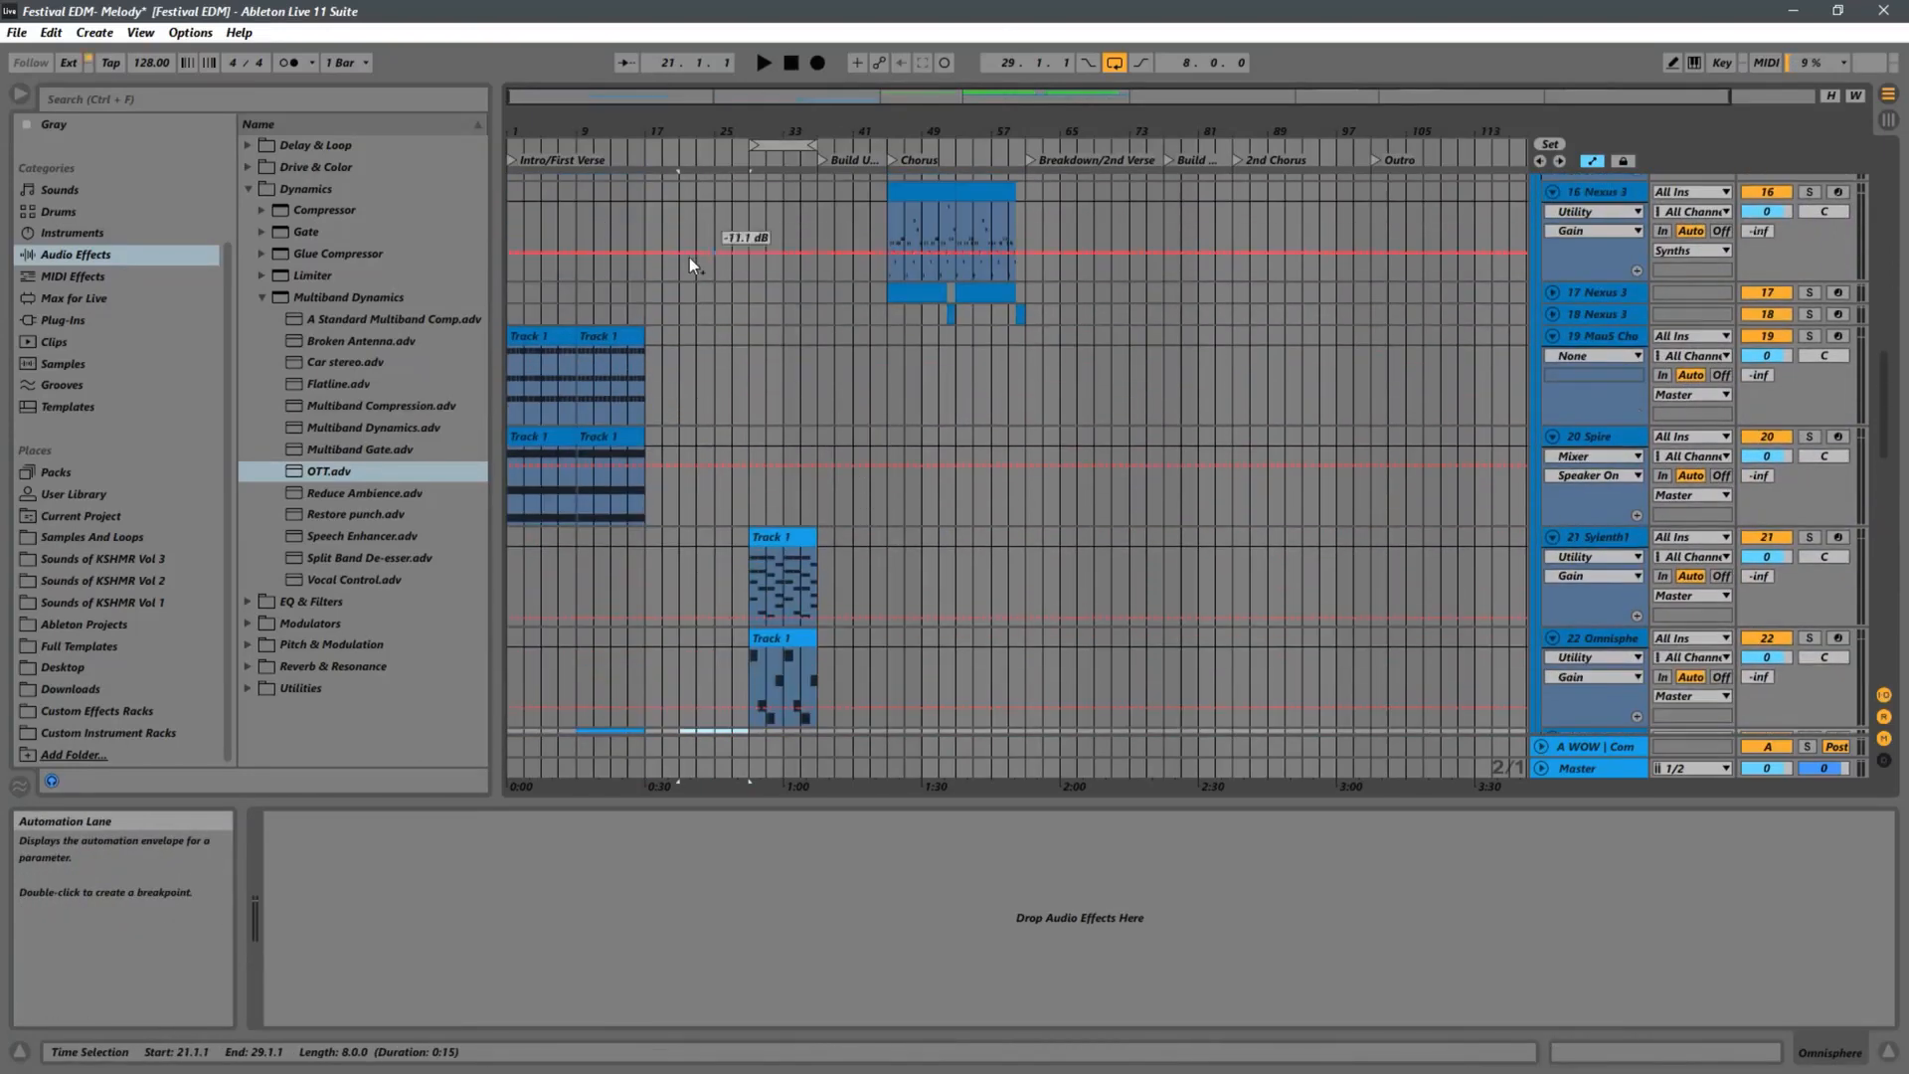
{"action": "scroll", "coordinate": [712, 417], "scroll_direction": "up", "scroll_amount": 10}
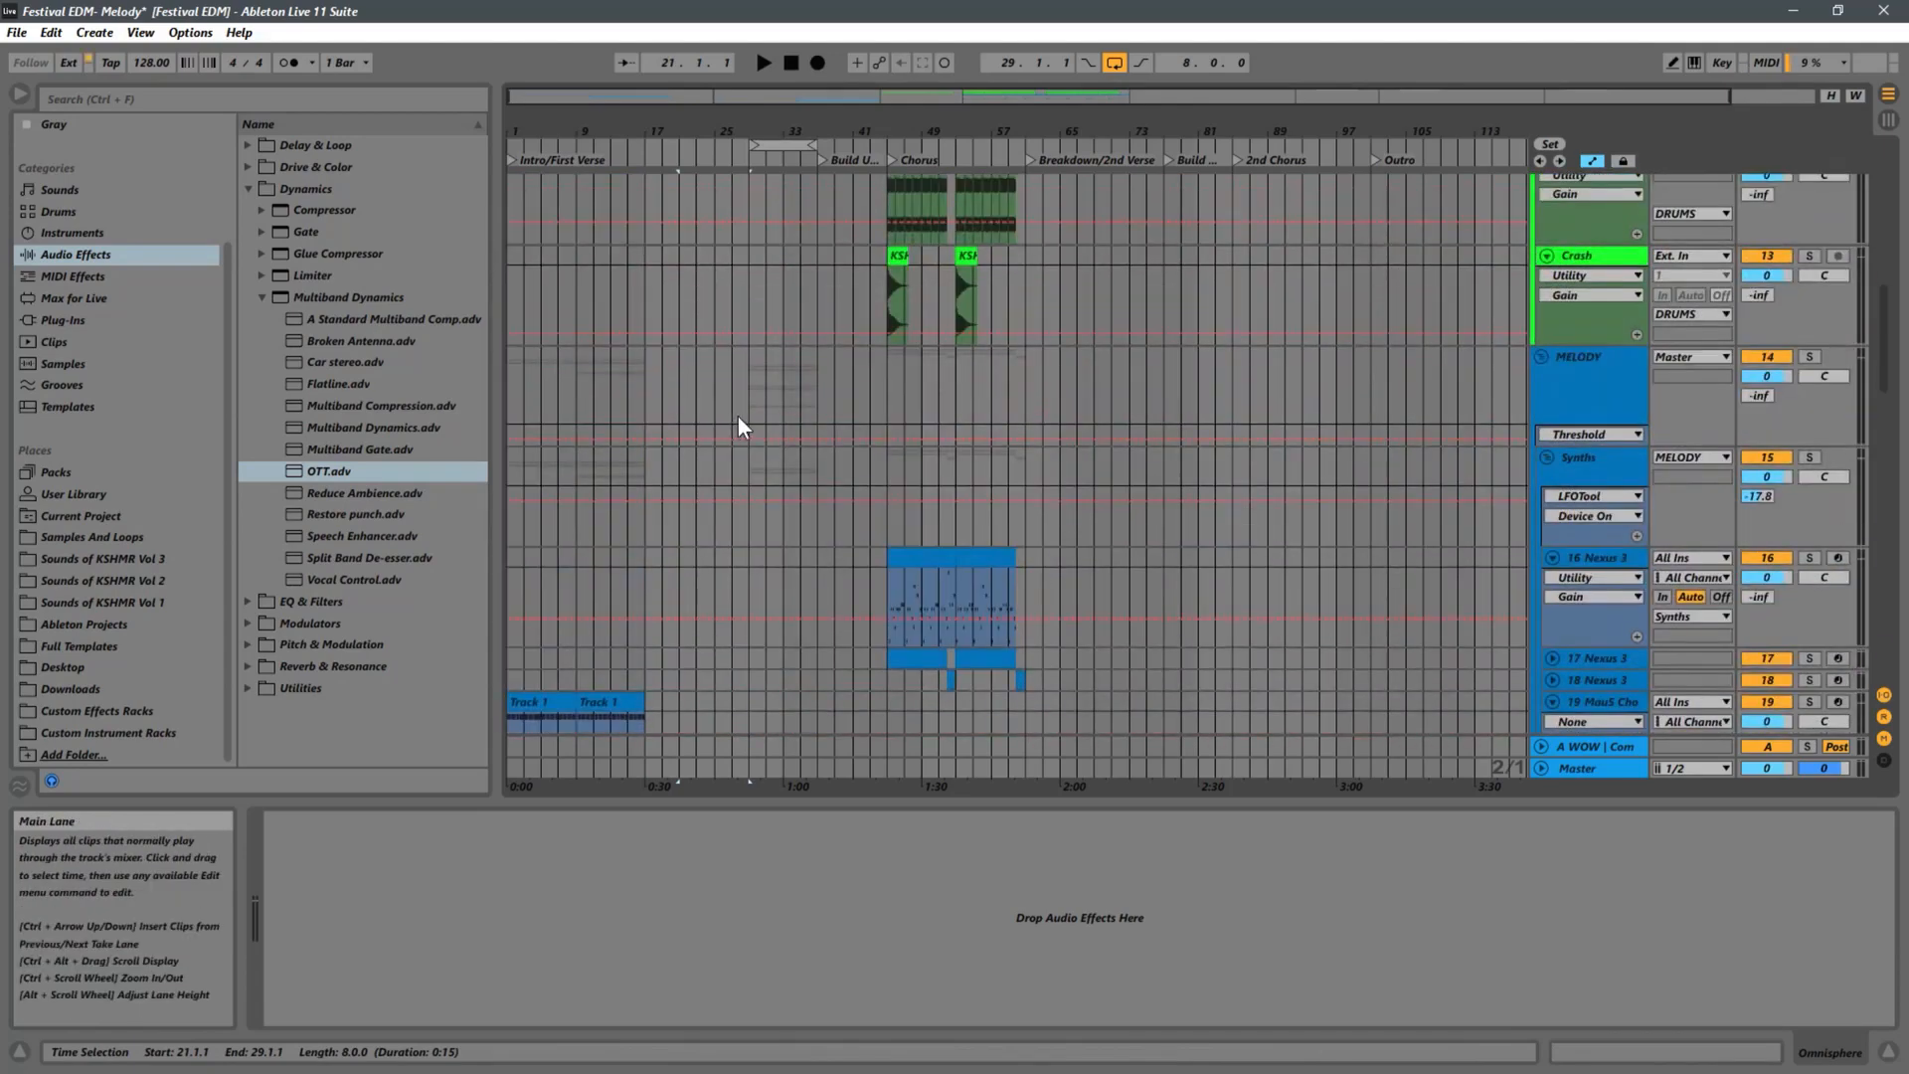
{"action": "scroll", "coordinate": [738, 416], "scroll_direction": "up", "scroll_amount": 20}
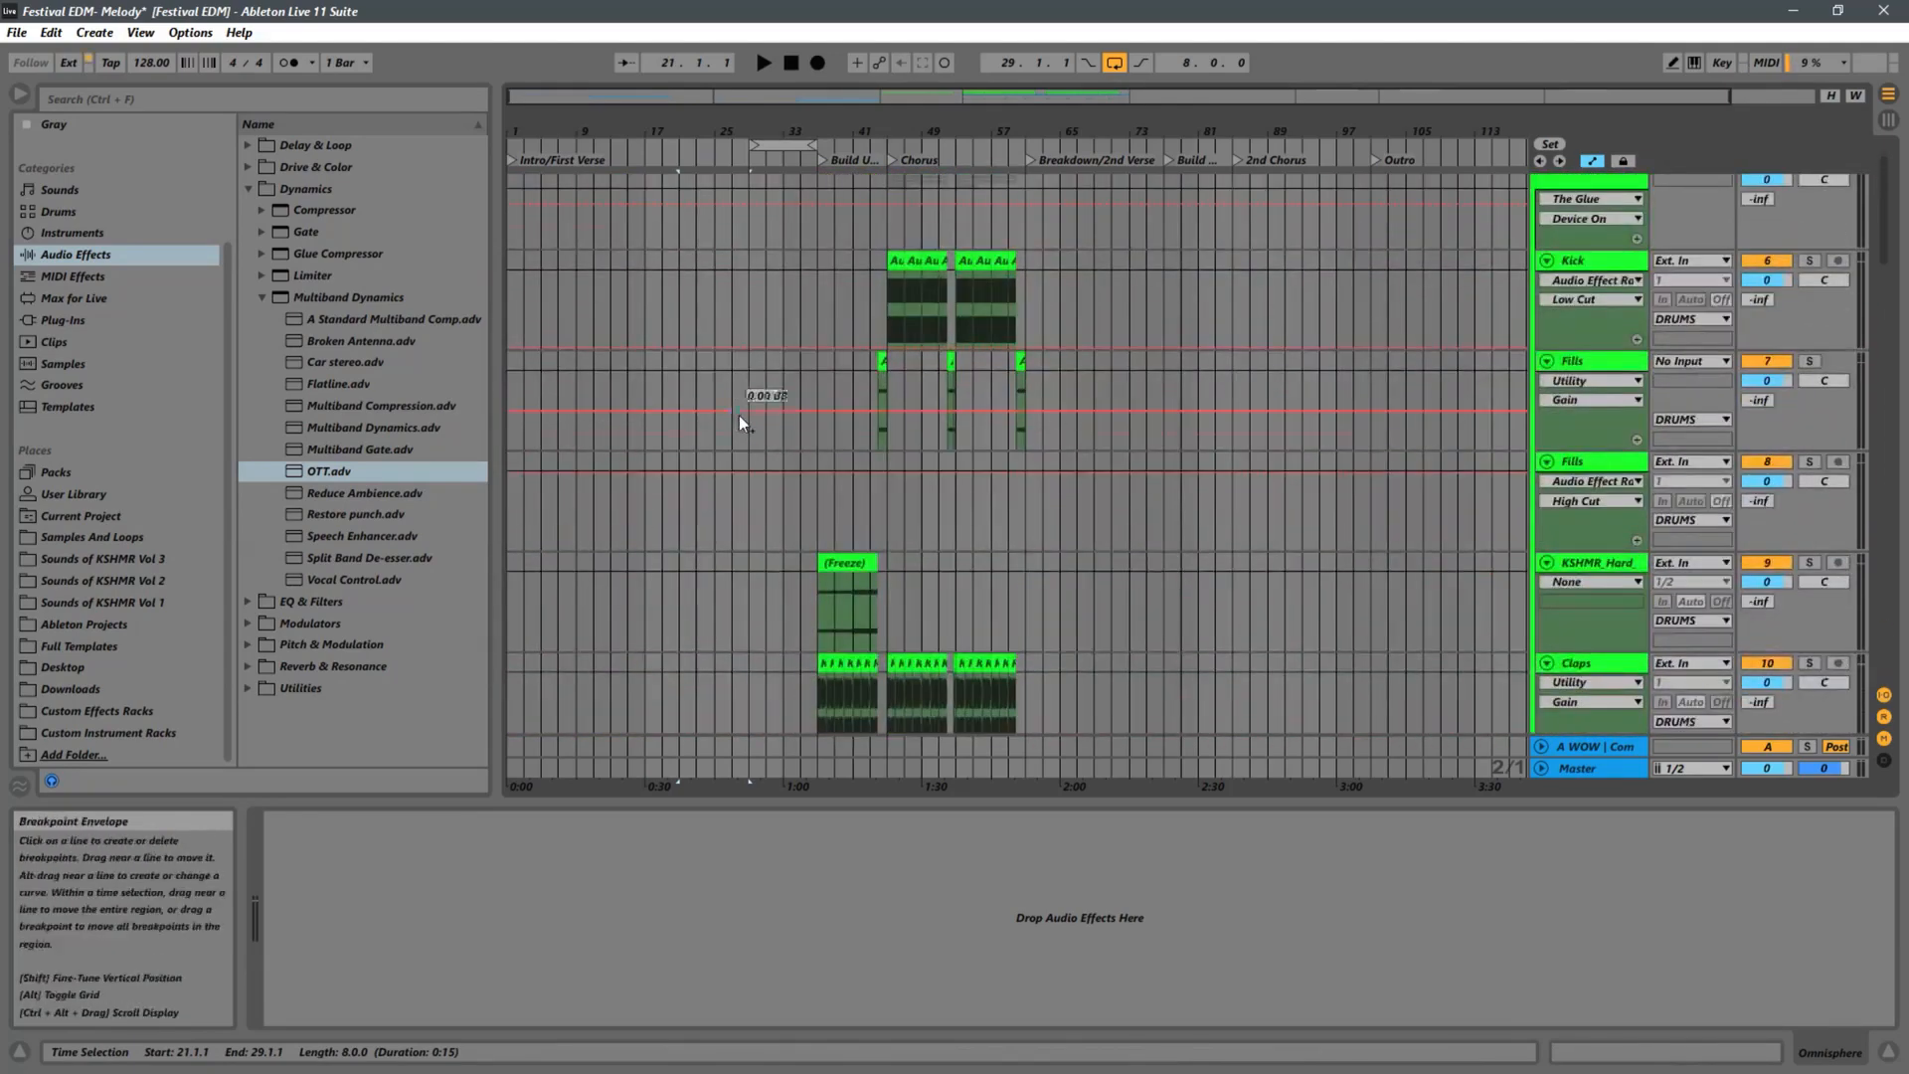
{"action": "scroll", "coordinate": [738, 415], "scroll_direction": "up", "scroll_amount": 1}
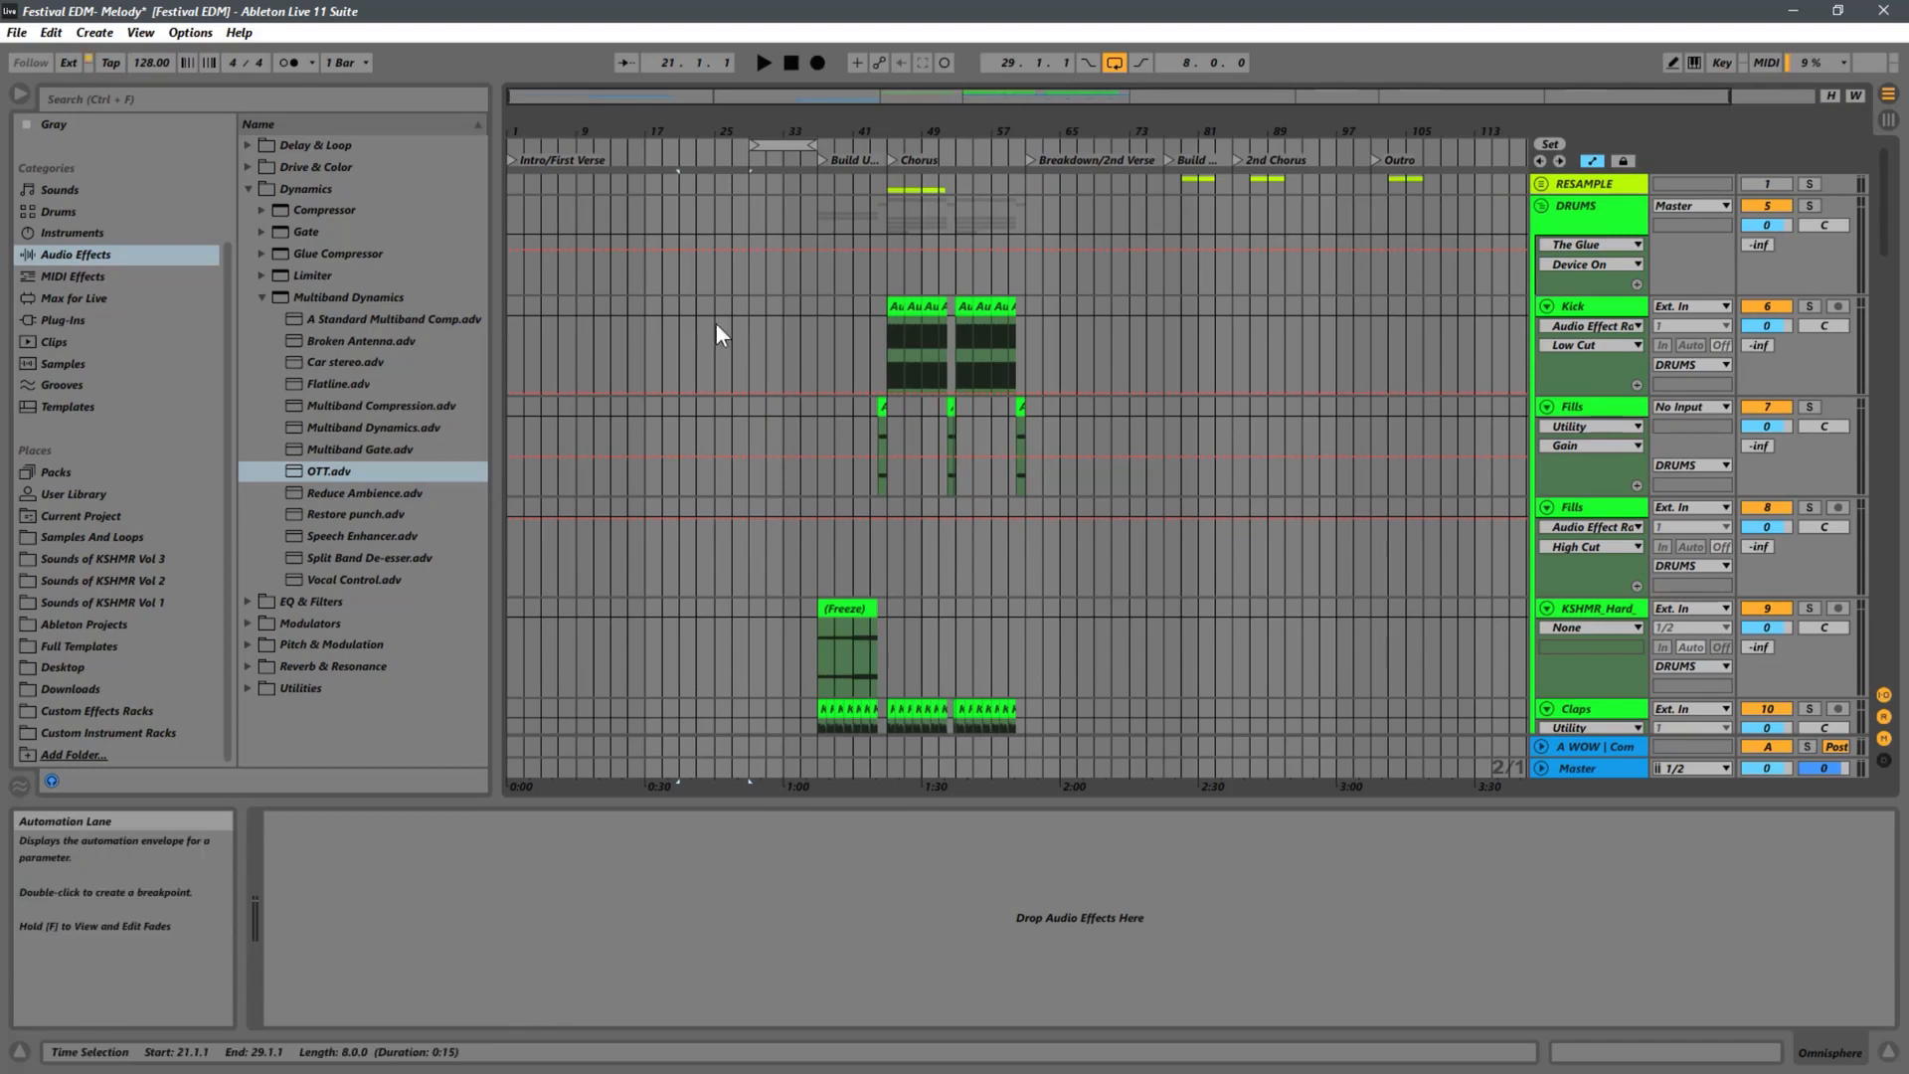
{"action": "scroll", "coordinate": [726, 320], "scroll_direction": "down", "scroll_amount": 12}
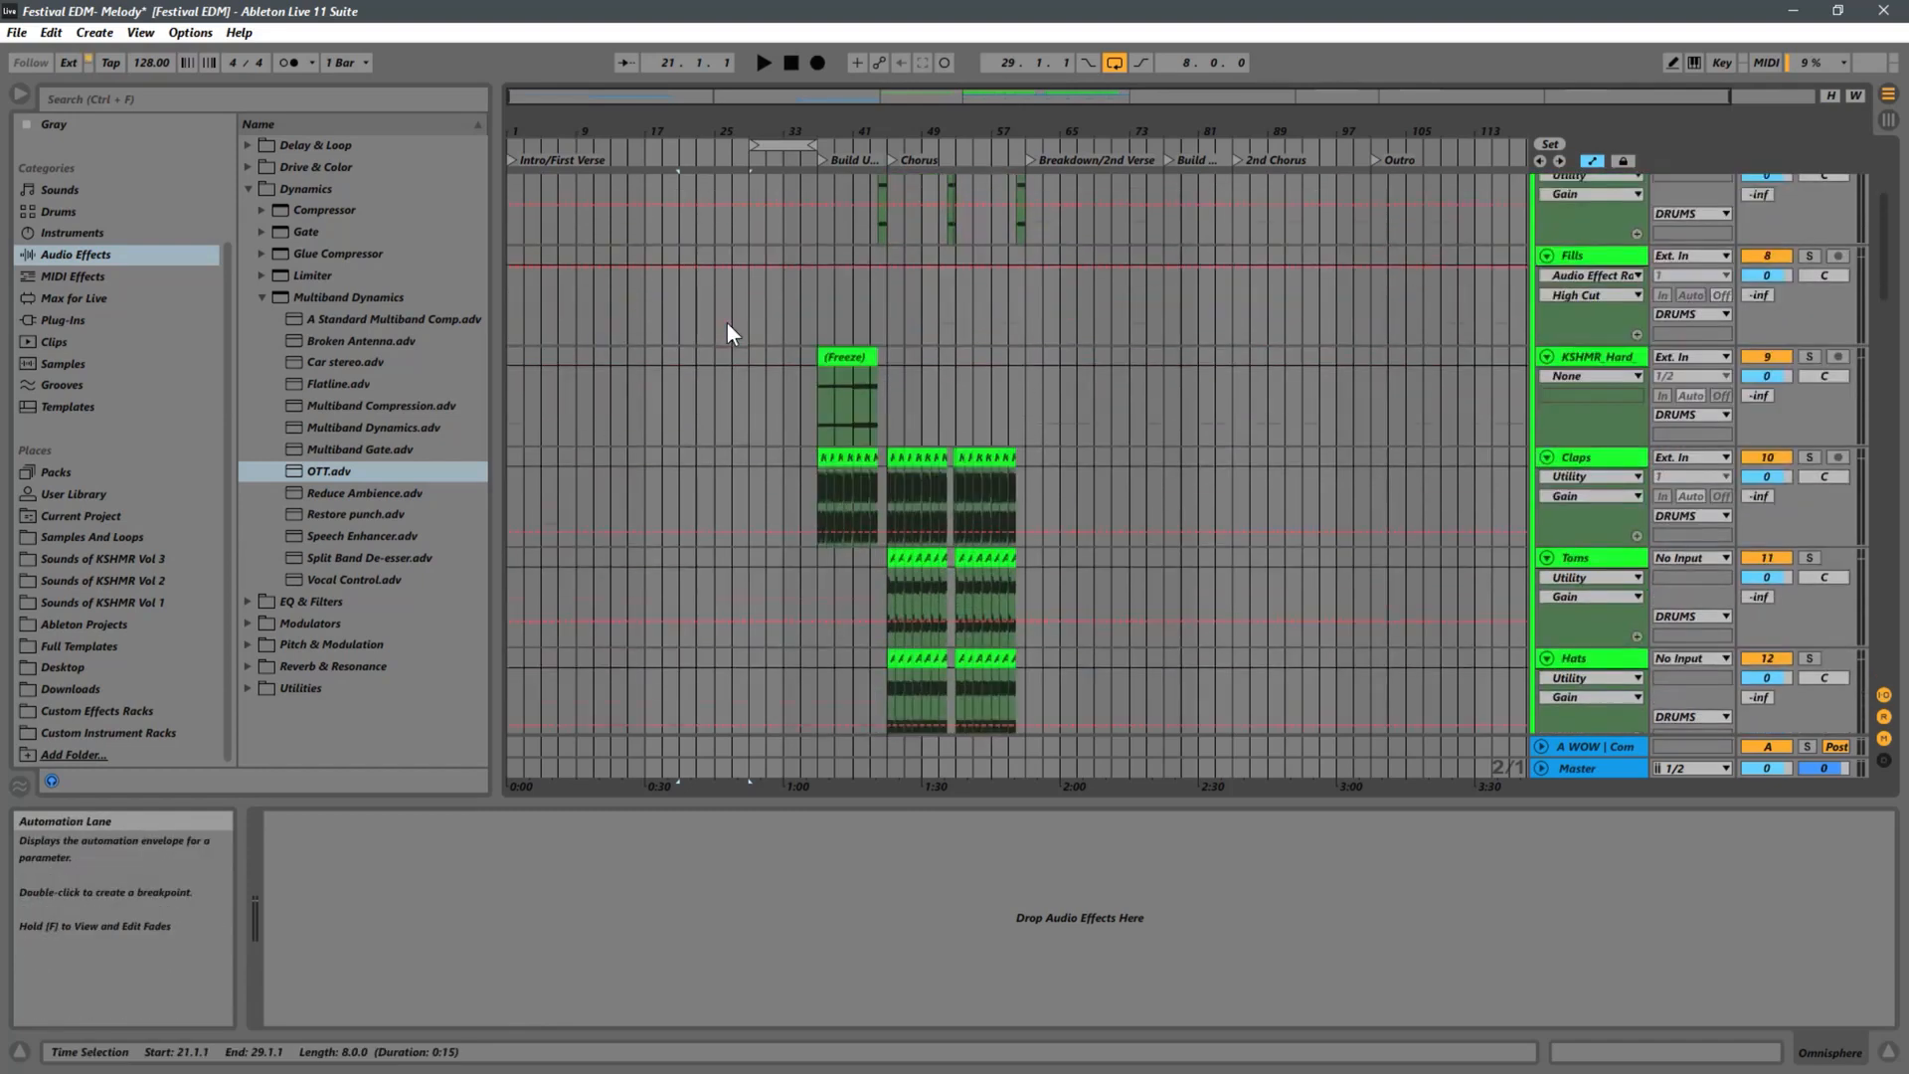
{"action": "left_click_drag", "start_coordinate": [632, 131], "coordinate": [634, 126]}
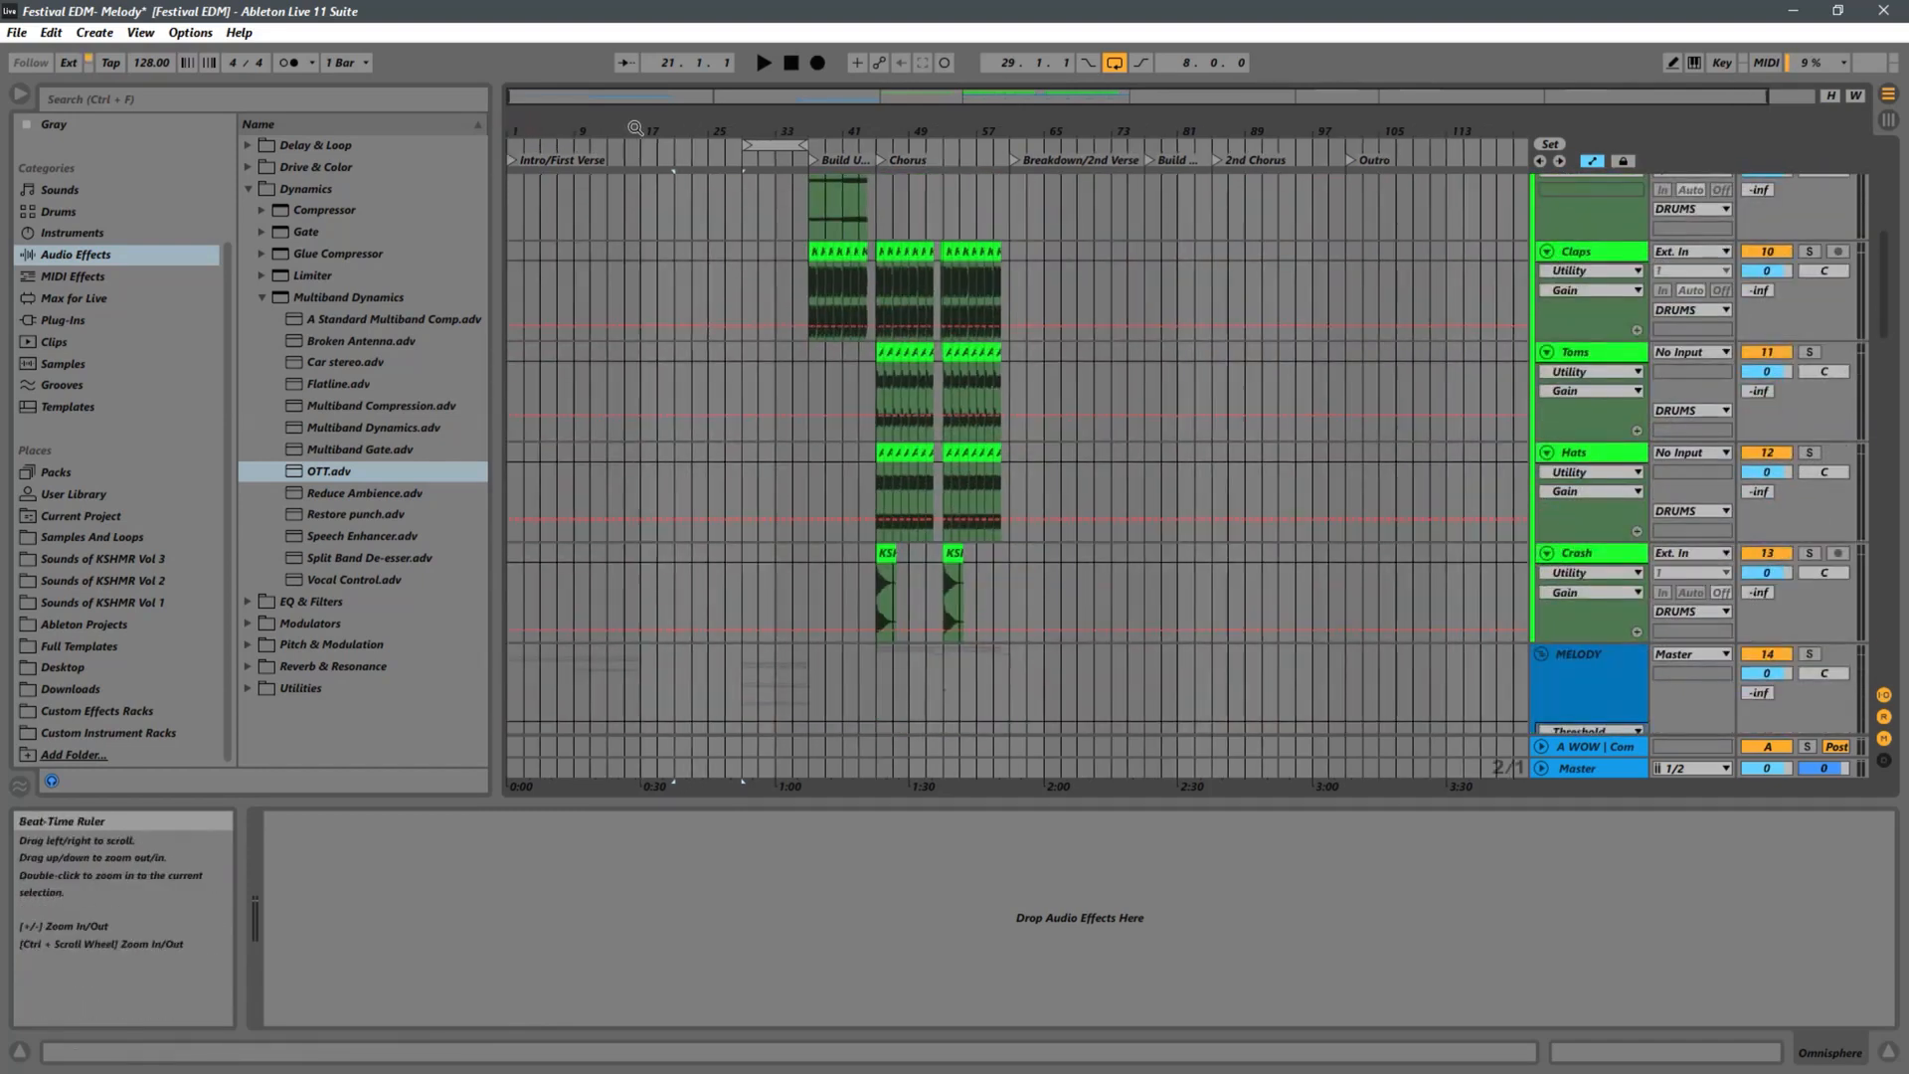
{"action": "scroll", "coordinate": [688, 374], "scroll_direction": "up", "scroll_amount": 5}
{"action": "scroll", "coordinate": [688, 373], "scroll_direction": "up", "scroll_amount": 5}
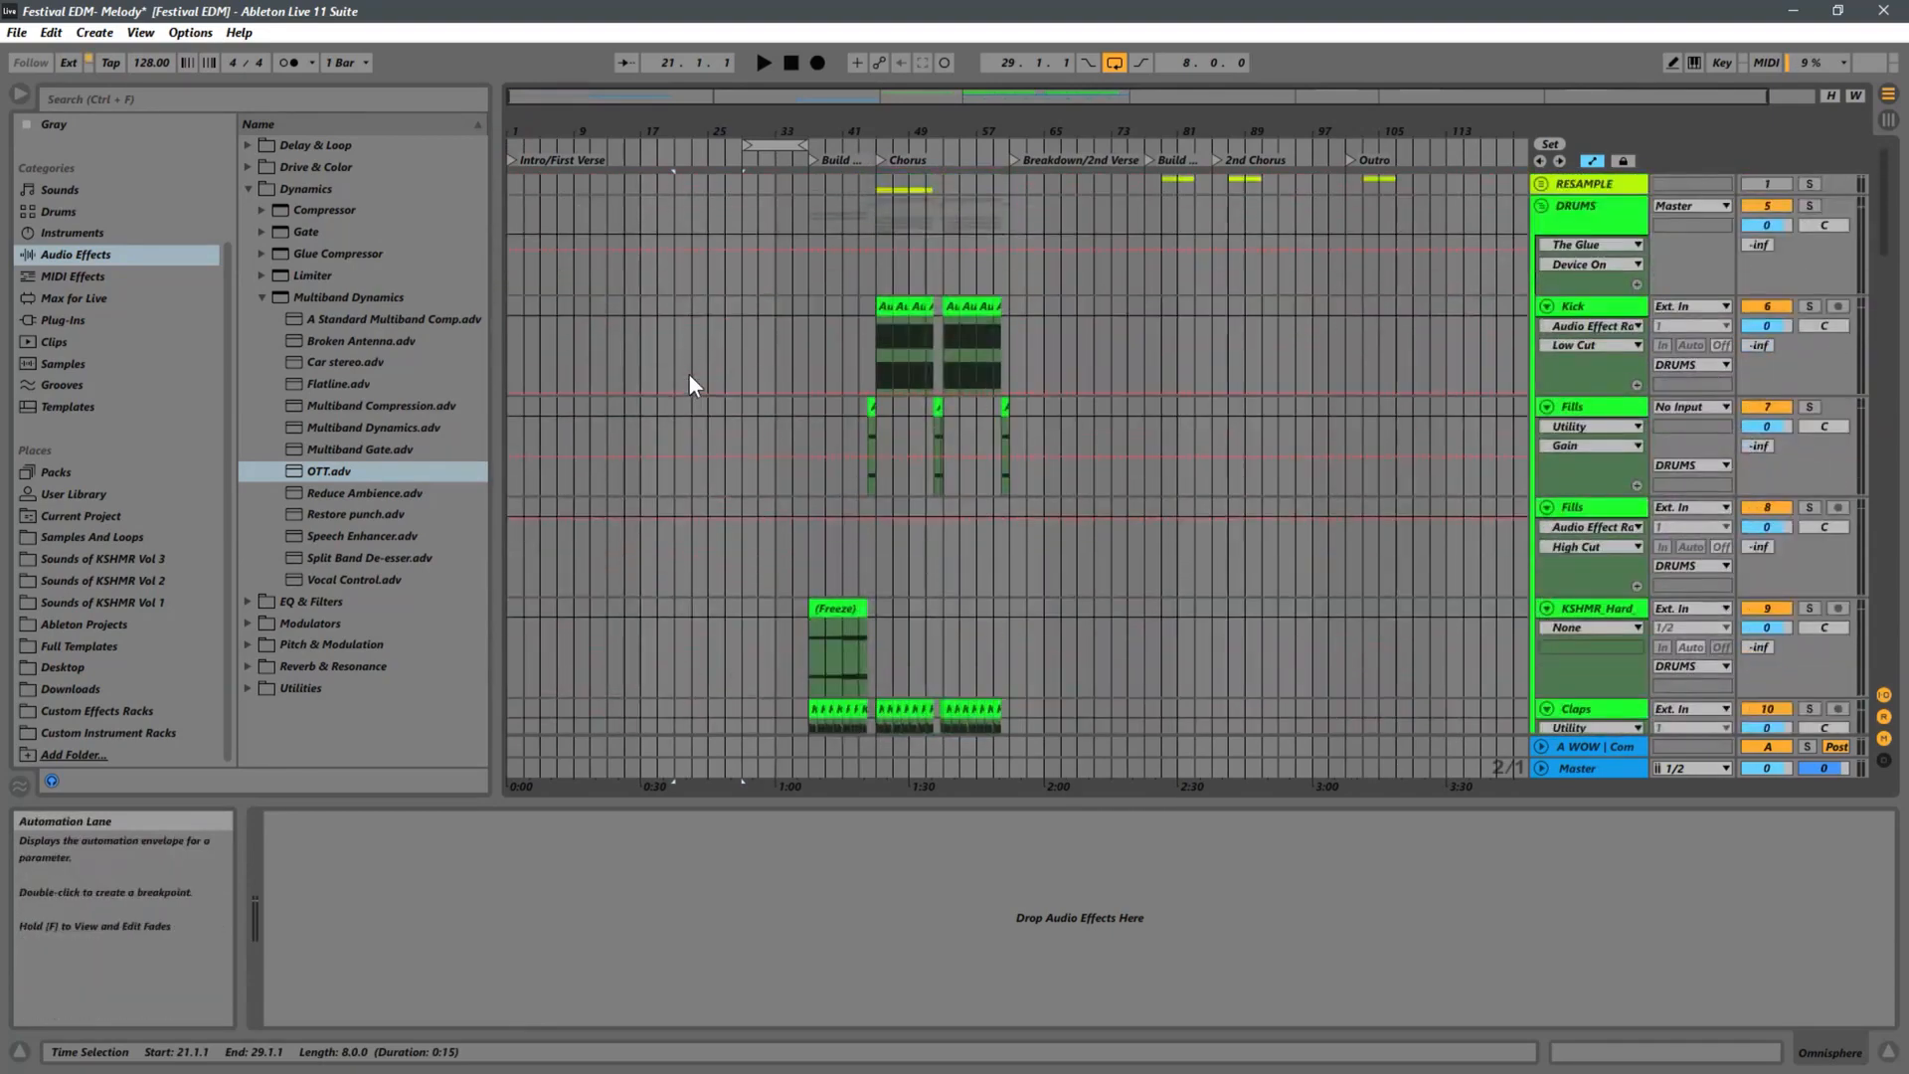
{"action": "scroll", "coordinate": [698, 374], "scroll_direction": "down", "scroll_amount": 7}
{"action": "scroll", "coordinate": [700, 374], "scroll_direction": "down", "scroll_amount": 2}
{"action": "scroll", "coordinate": [700, 378], "scroll_direction": "up", "scroll_amount": 5}
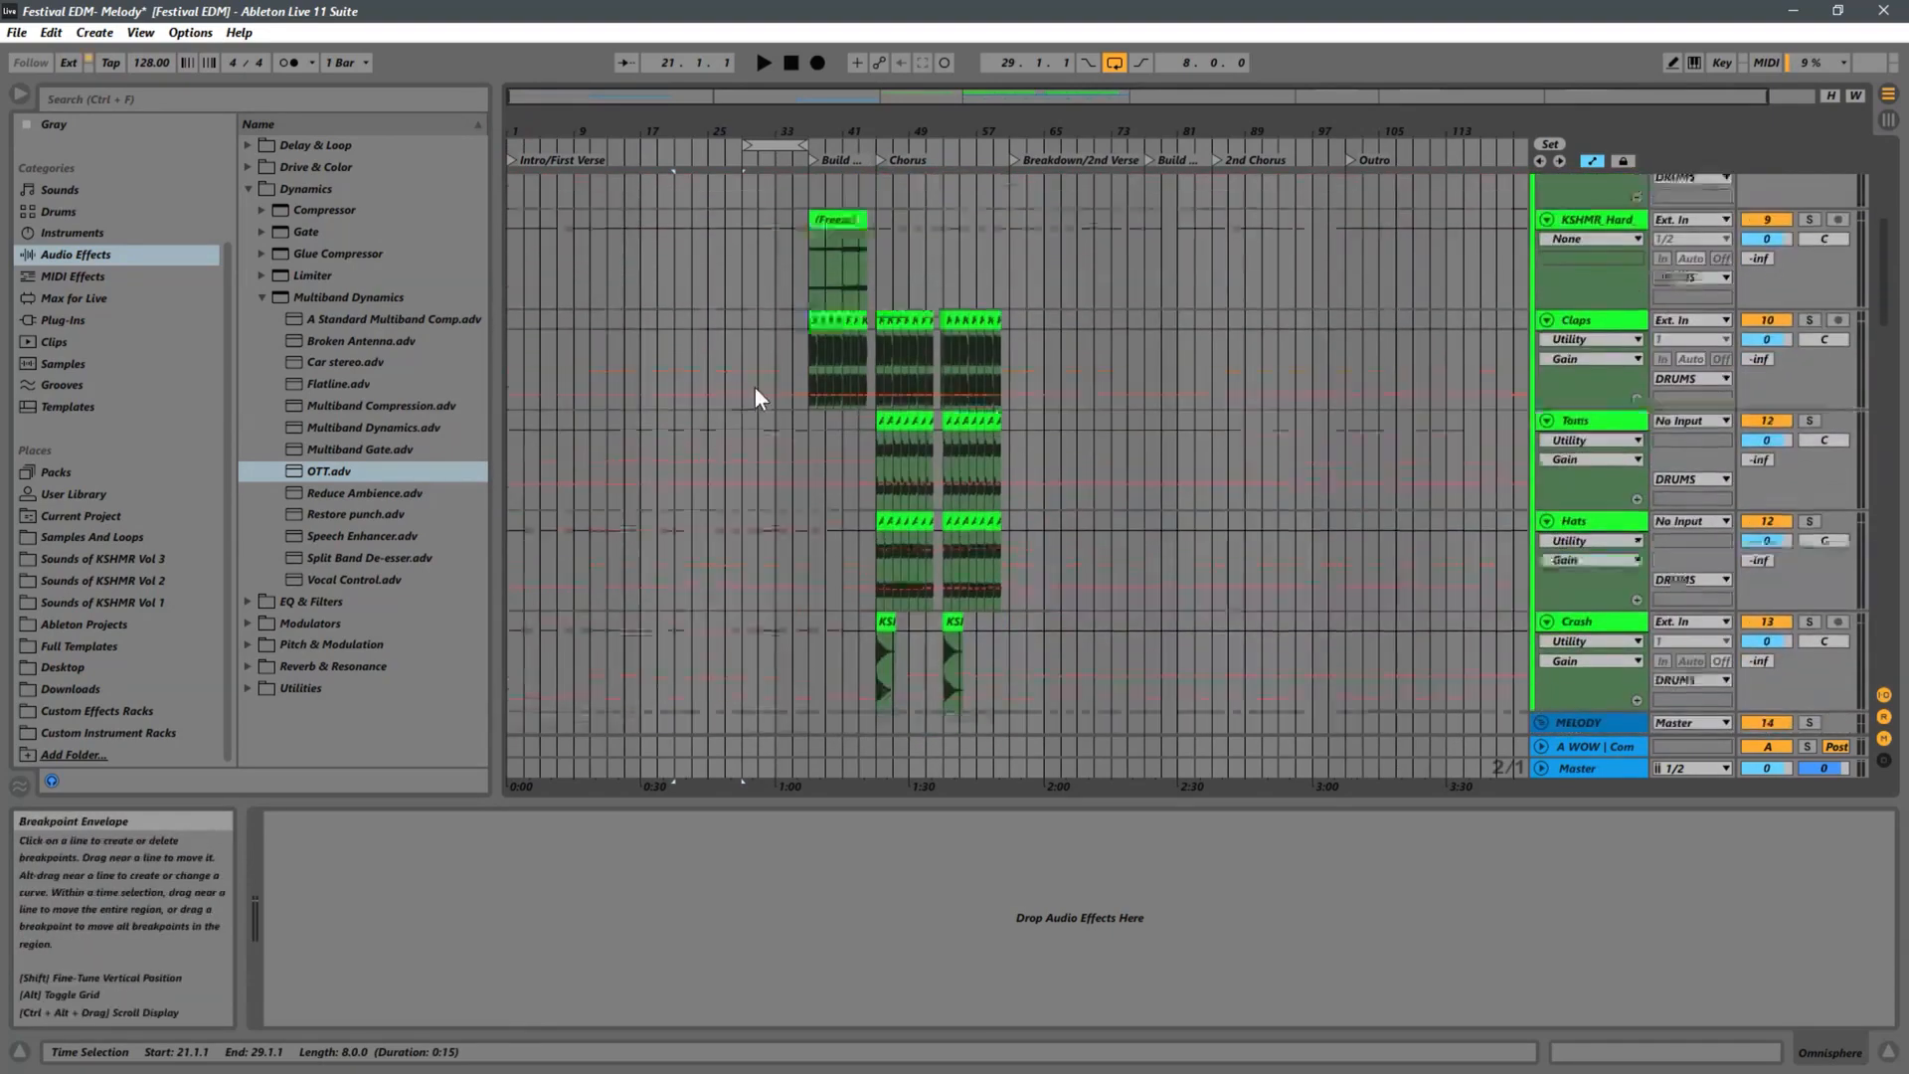
{"action": "scroll", "coordinate": [817, 397], "scroll_direction": "up", "scroll_amount": 4}
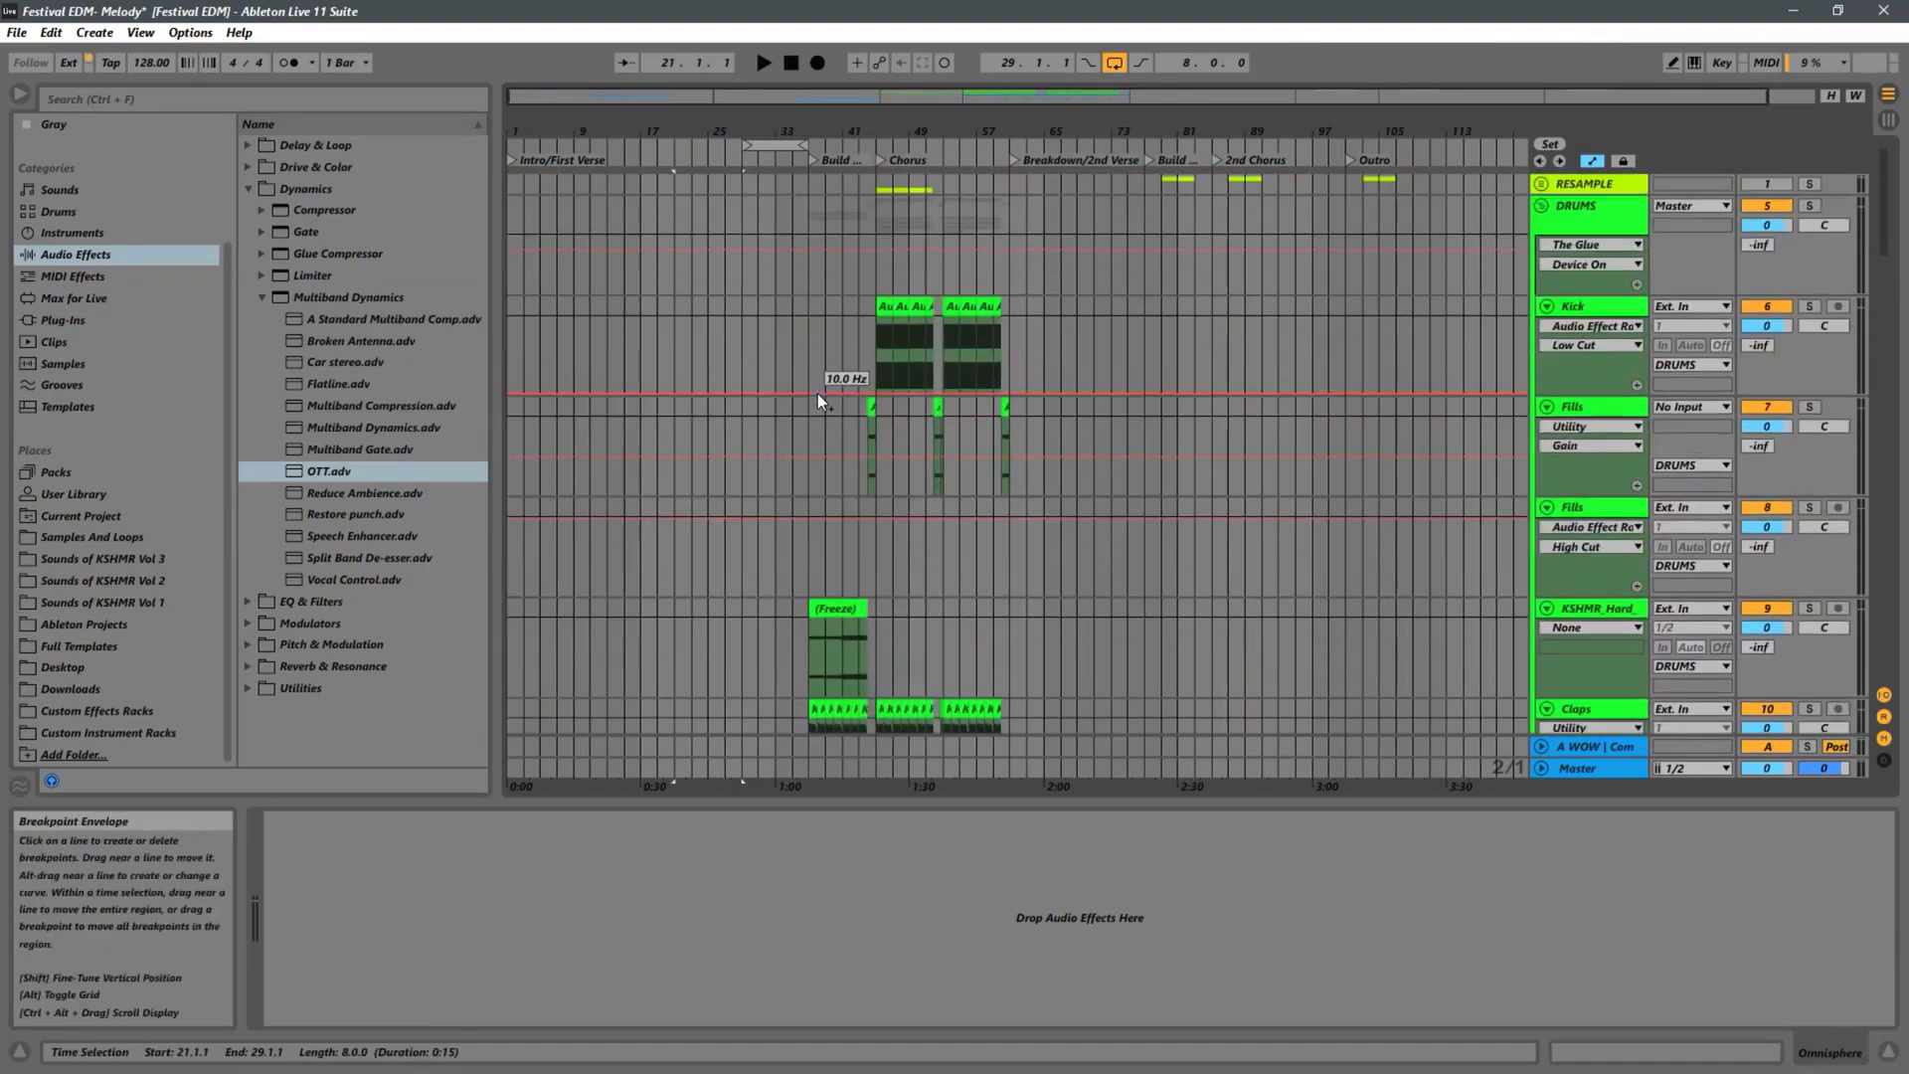
Copy the first four bars of the chorus kick to bar 1 and duplicate them until the kick fills the intro to bar 17.
{"action": "left_click", "coordinate": [887, 309]}
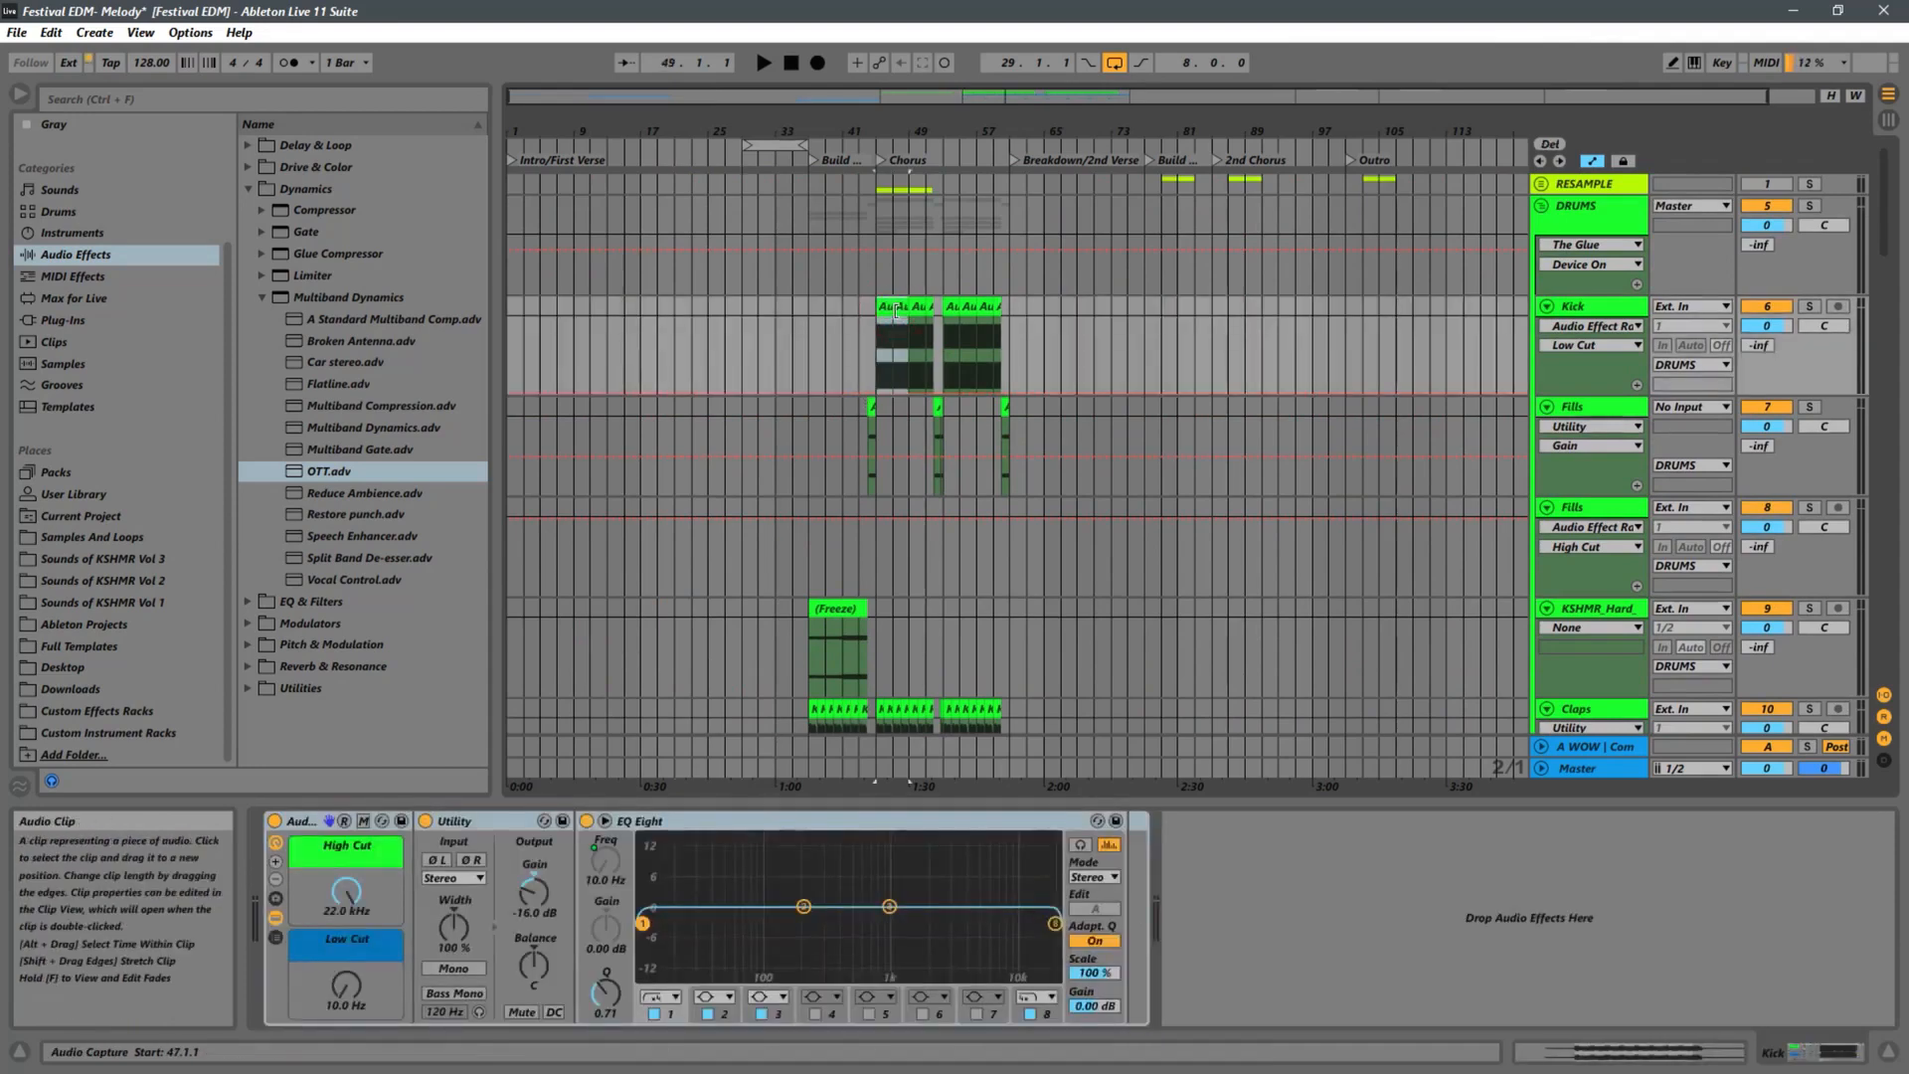
{"action": "left_click_drag", "start_coordinate": [887, 310], "coordinate": [519, 330]}
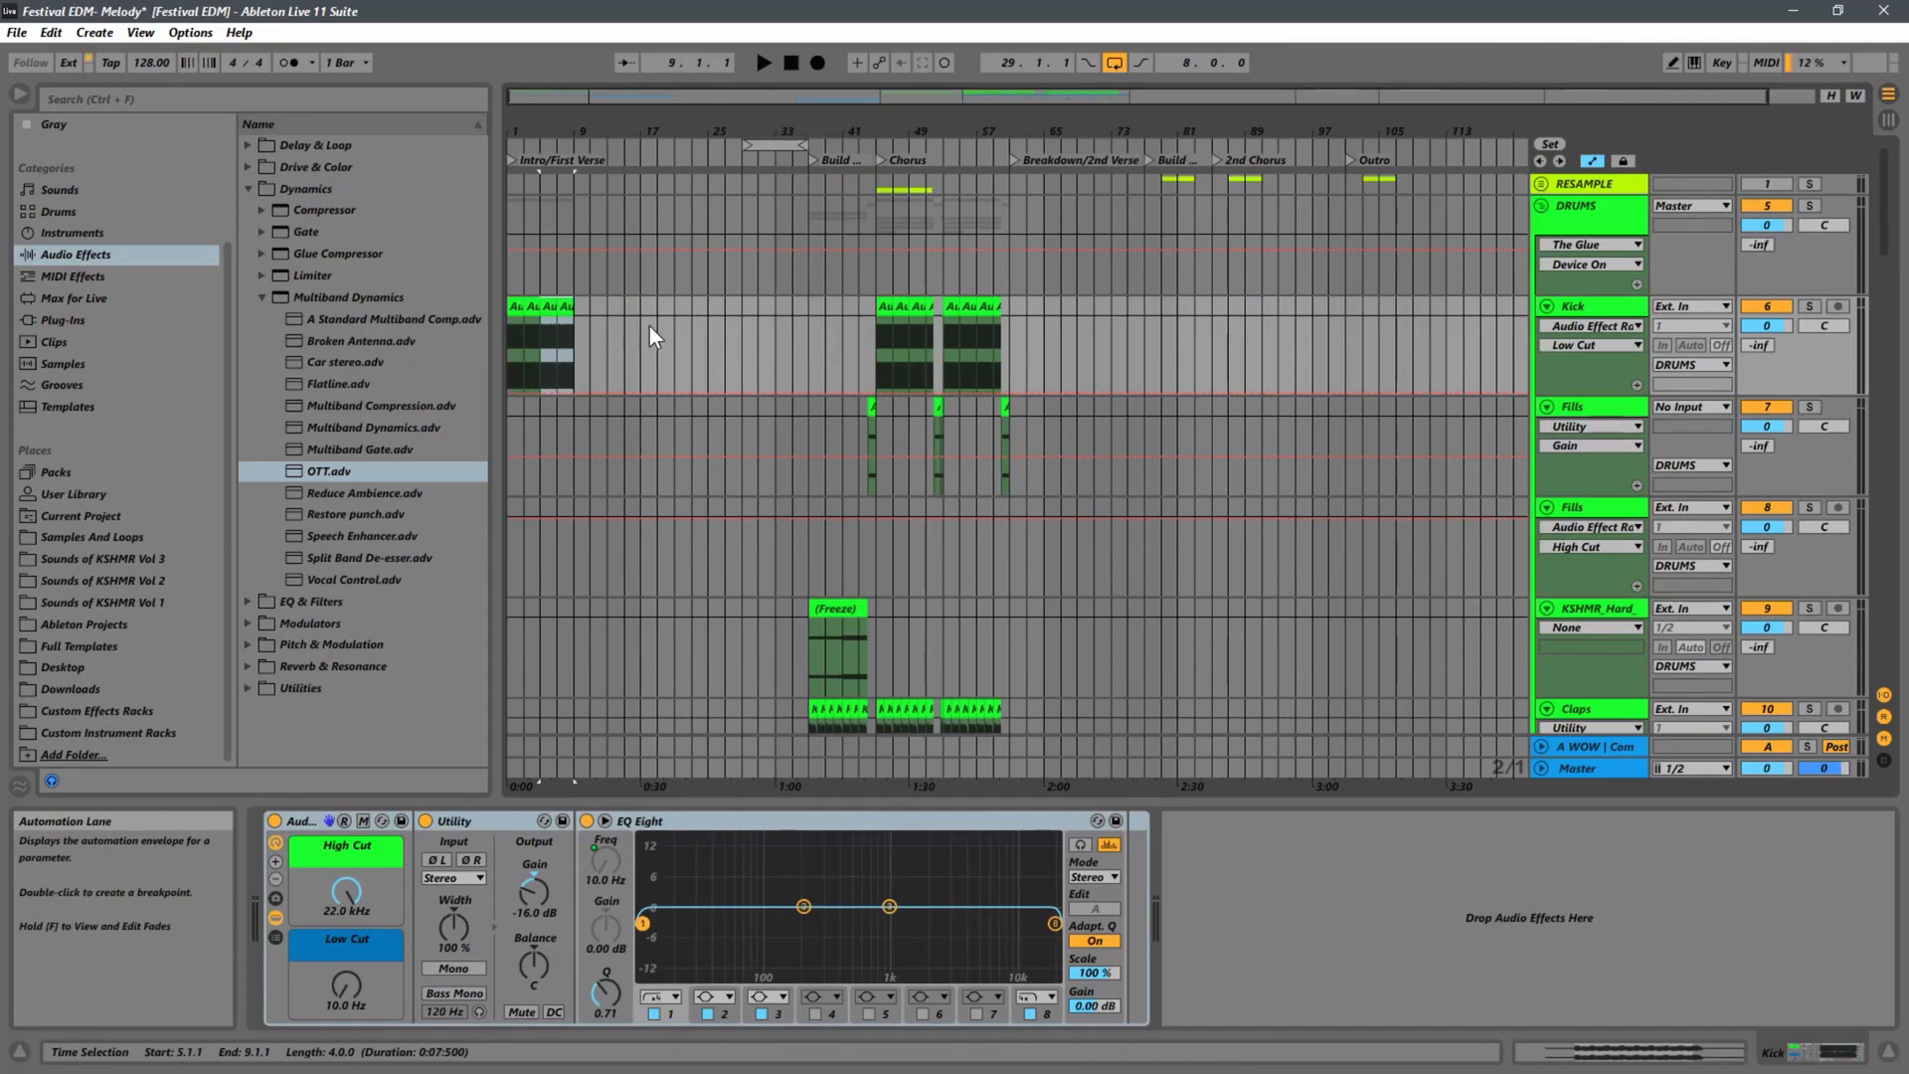
{"action": "key", "text": "ctrl+d"}
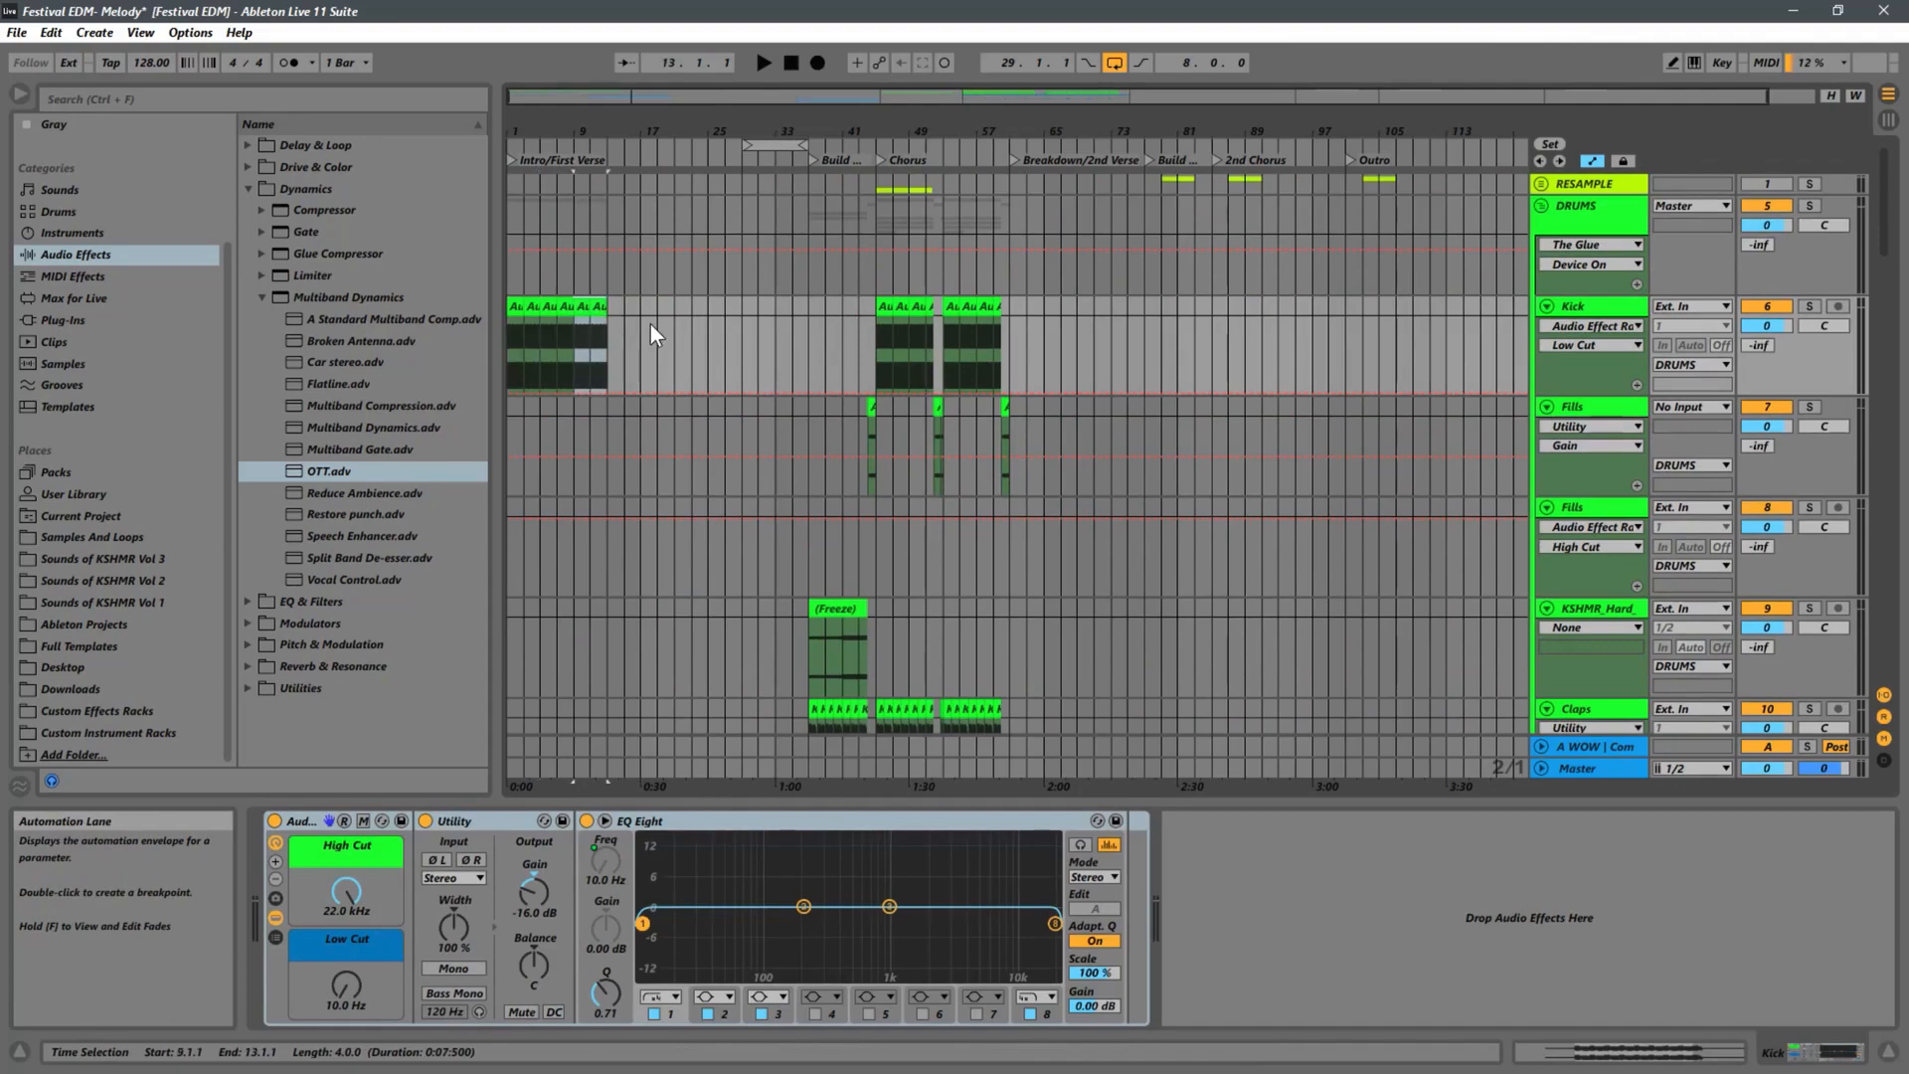
{"action": "key", "text": "ctrl+d"}
{"action": "scroll", "coordinate": [796, 325], "scroll_direction": "down", "scroll_amount": 4}
{"action": "scroll", "coordinate": [796, 325], "scroll_direction": "up", "scroll_amount": 4}
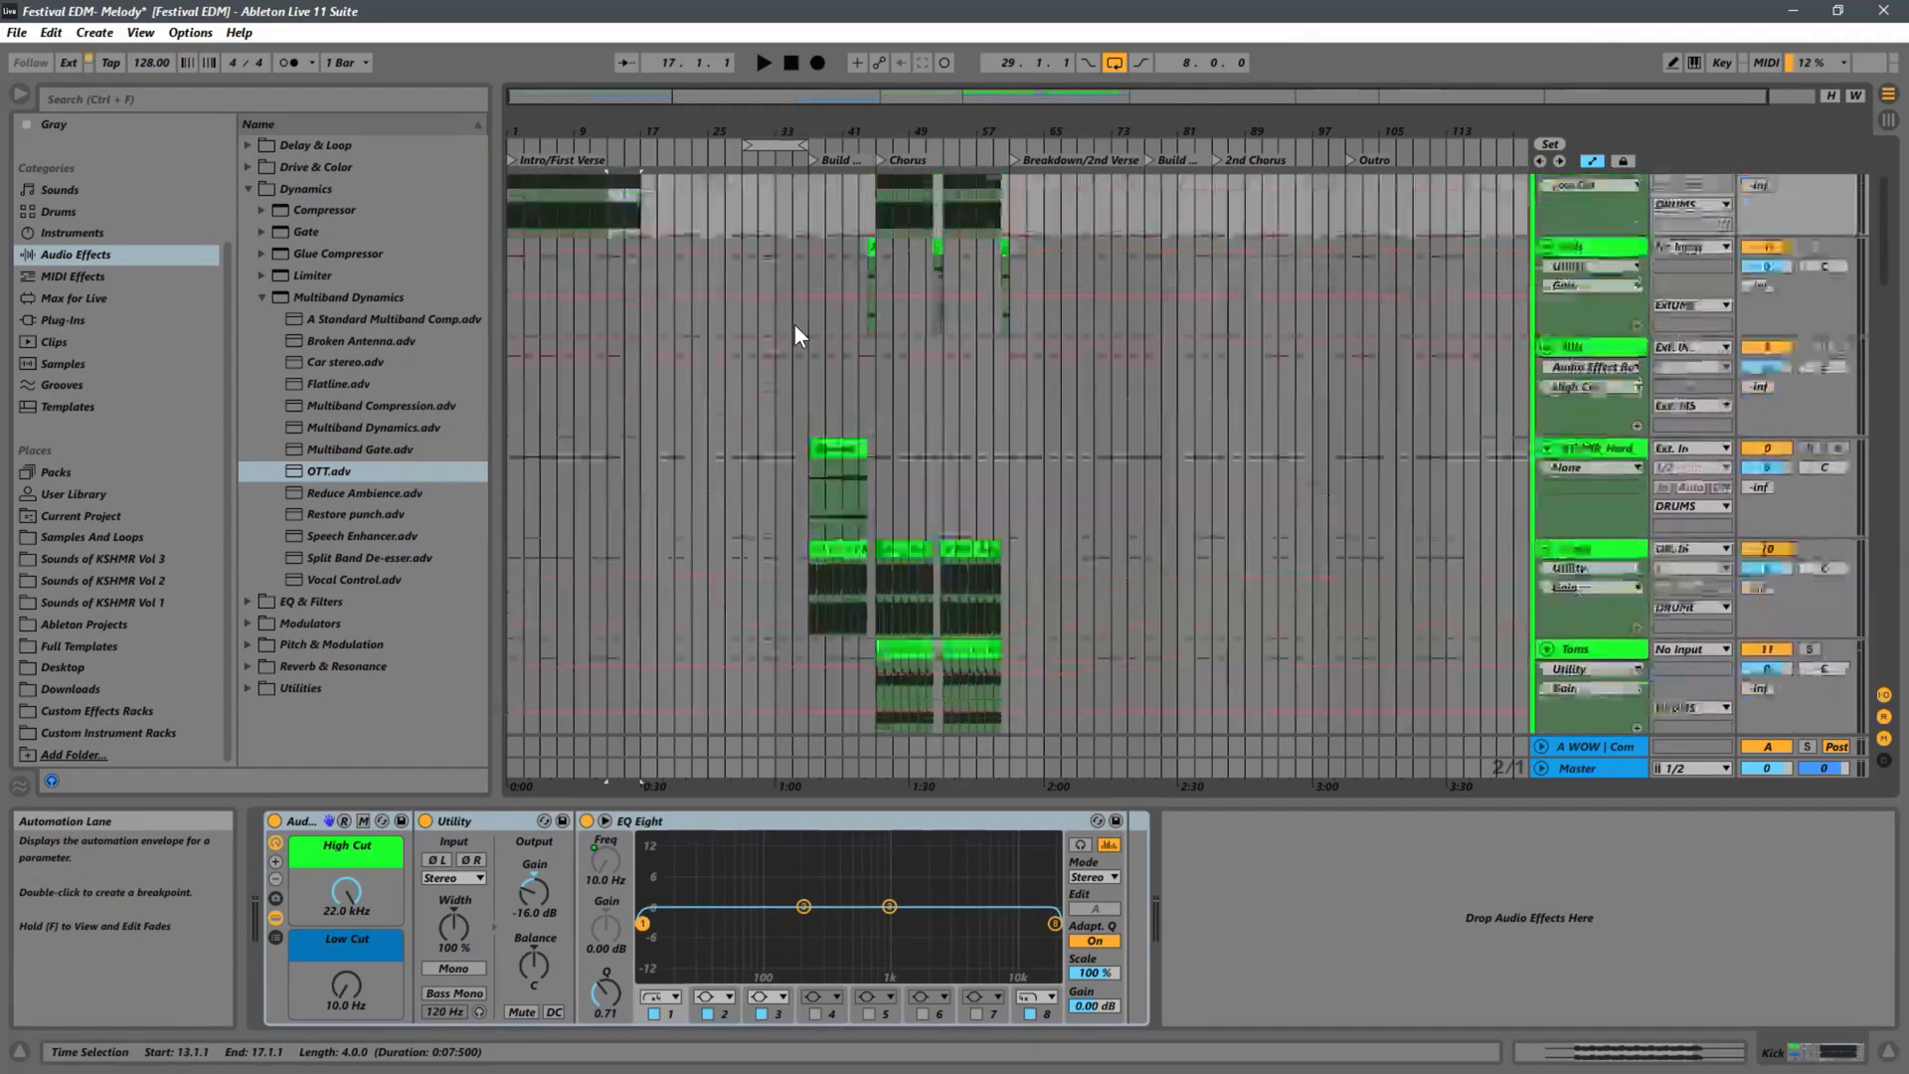
{"action": "scroll", "coordinate": [696, 324], "scroll_direction": "down", "scroll_amount": 8}
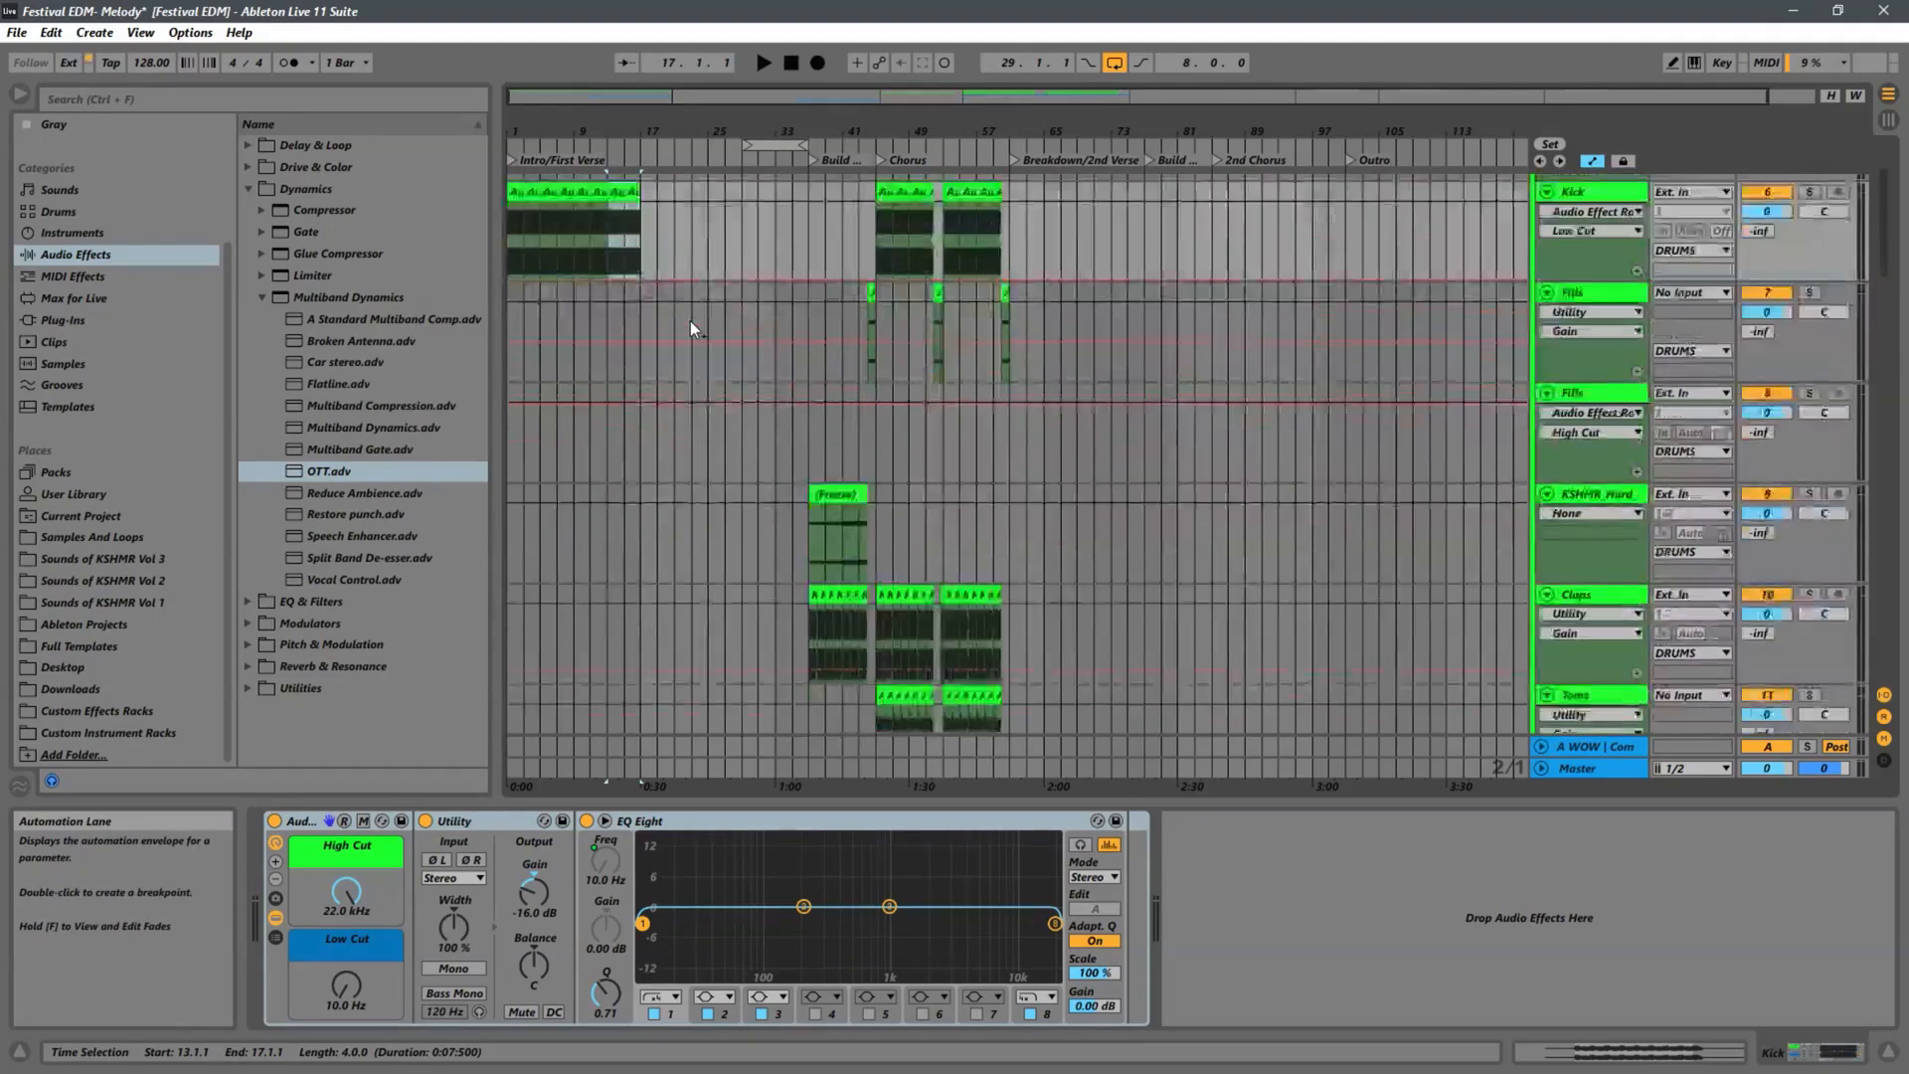
Play the intro from bar 1 to listen to the duplicated kick.
{"action": "scroll", "coordinate": [688, 324], "scroll_direction": "up", "scroll_amount": 8}
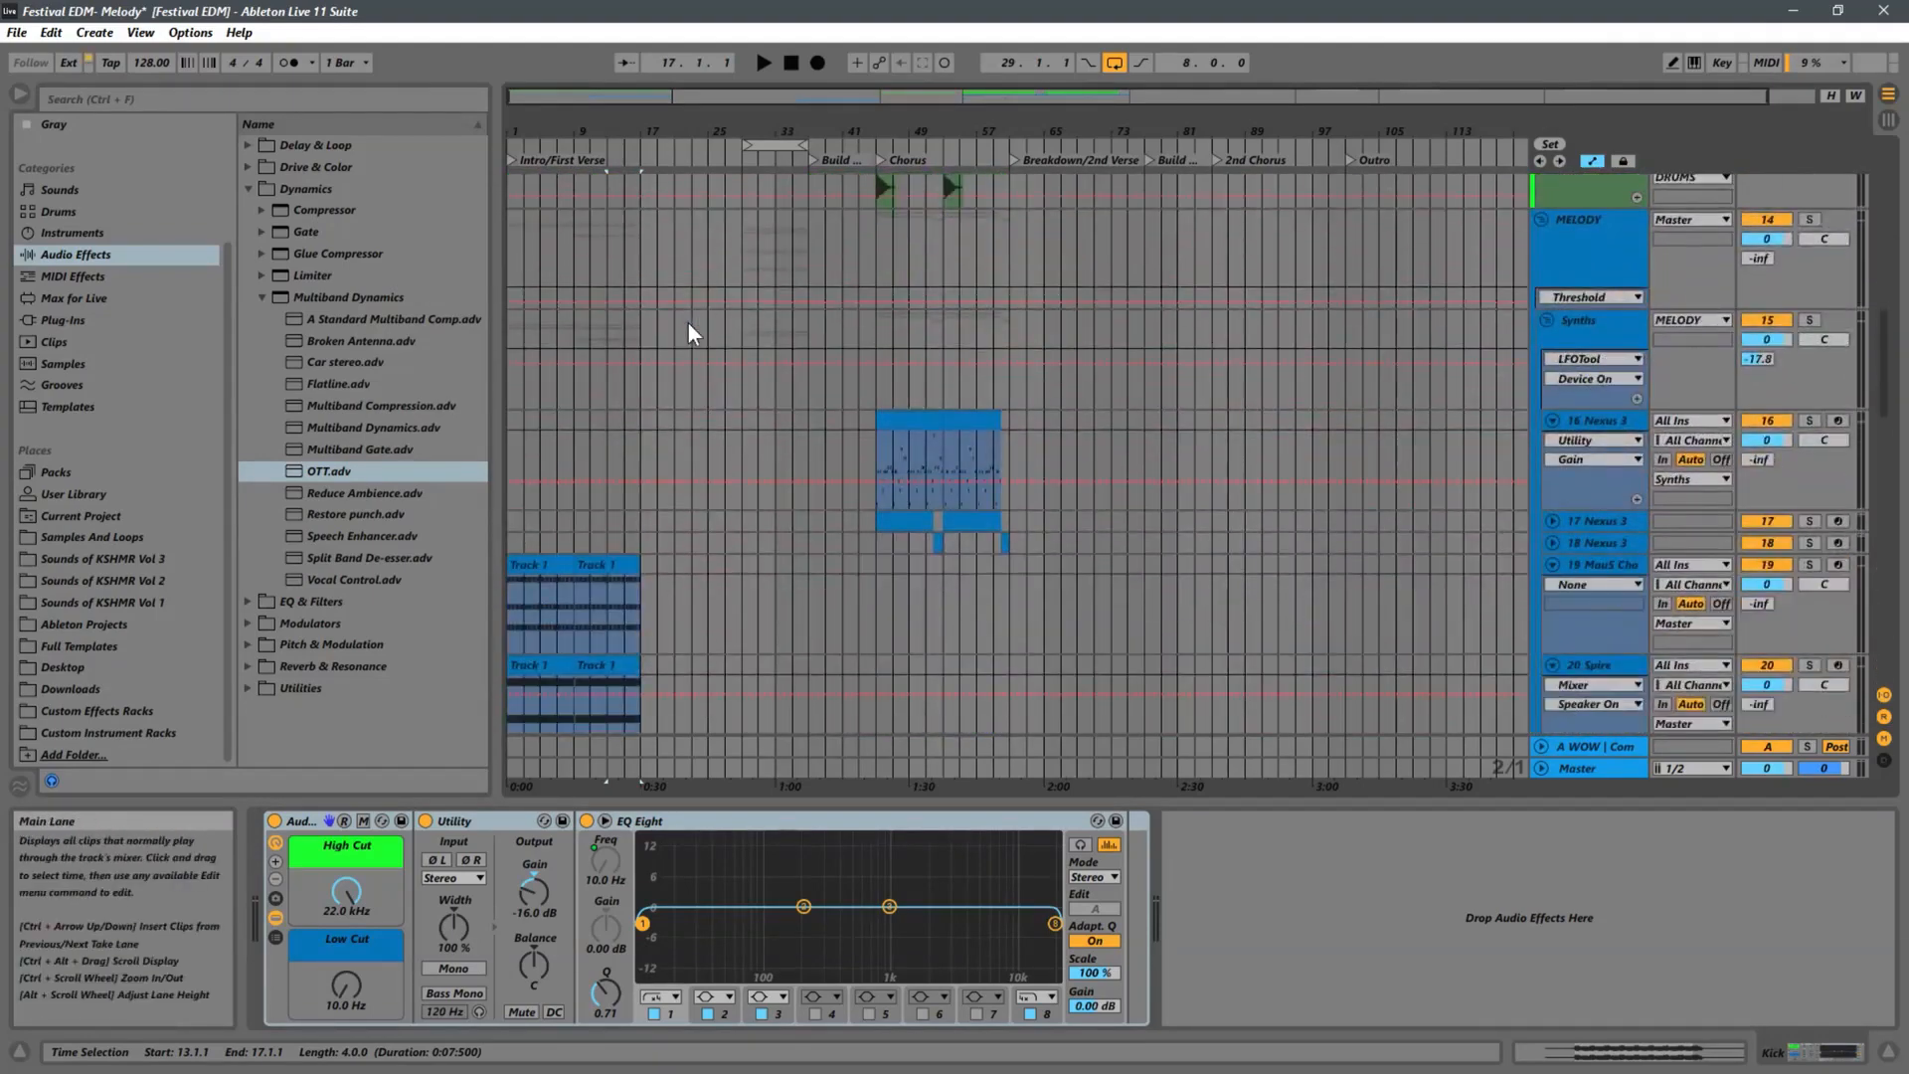
{"action": "scroll", "coordinate": [689, 322], "scroll_direction": "up", "scroll_amount": 4}
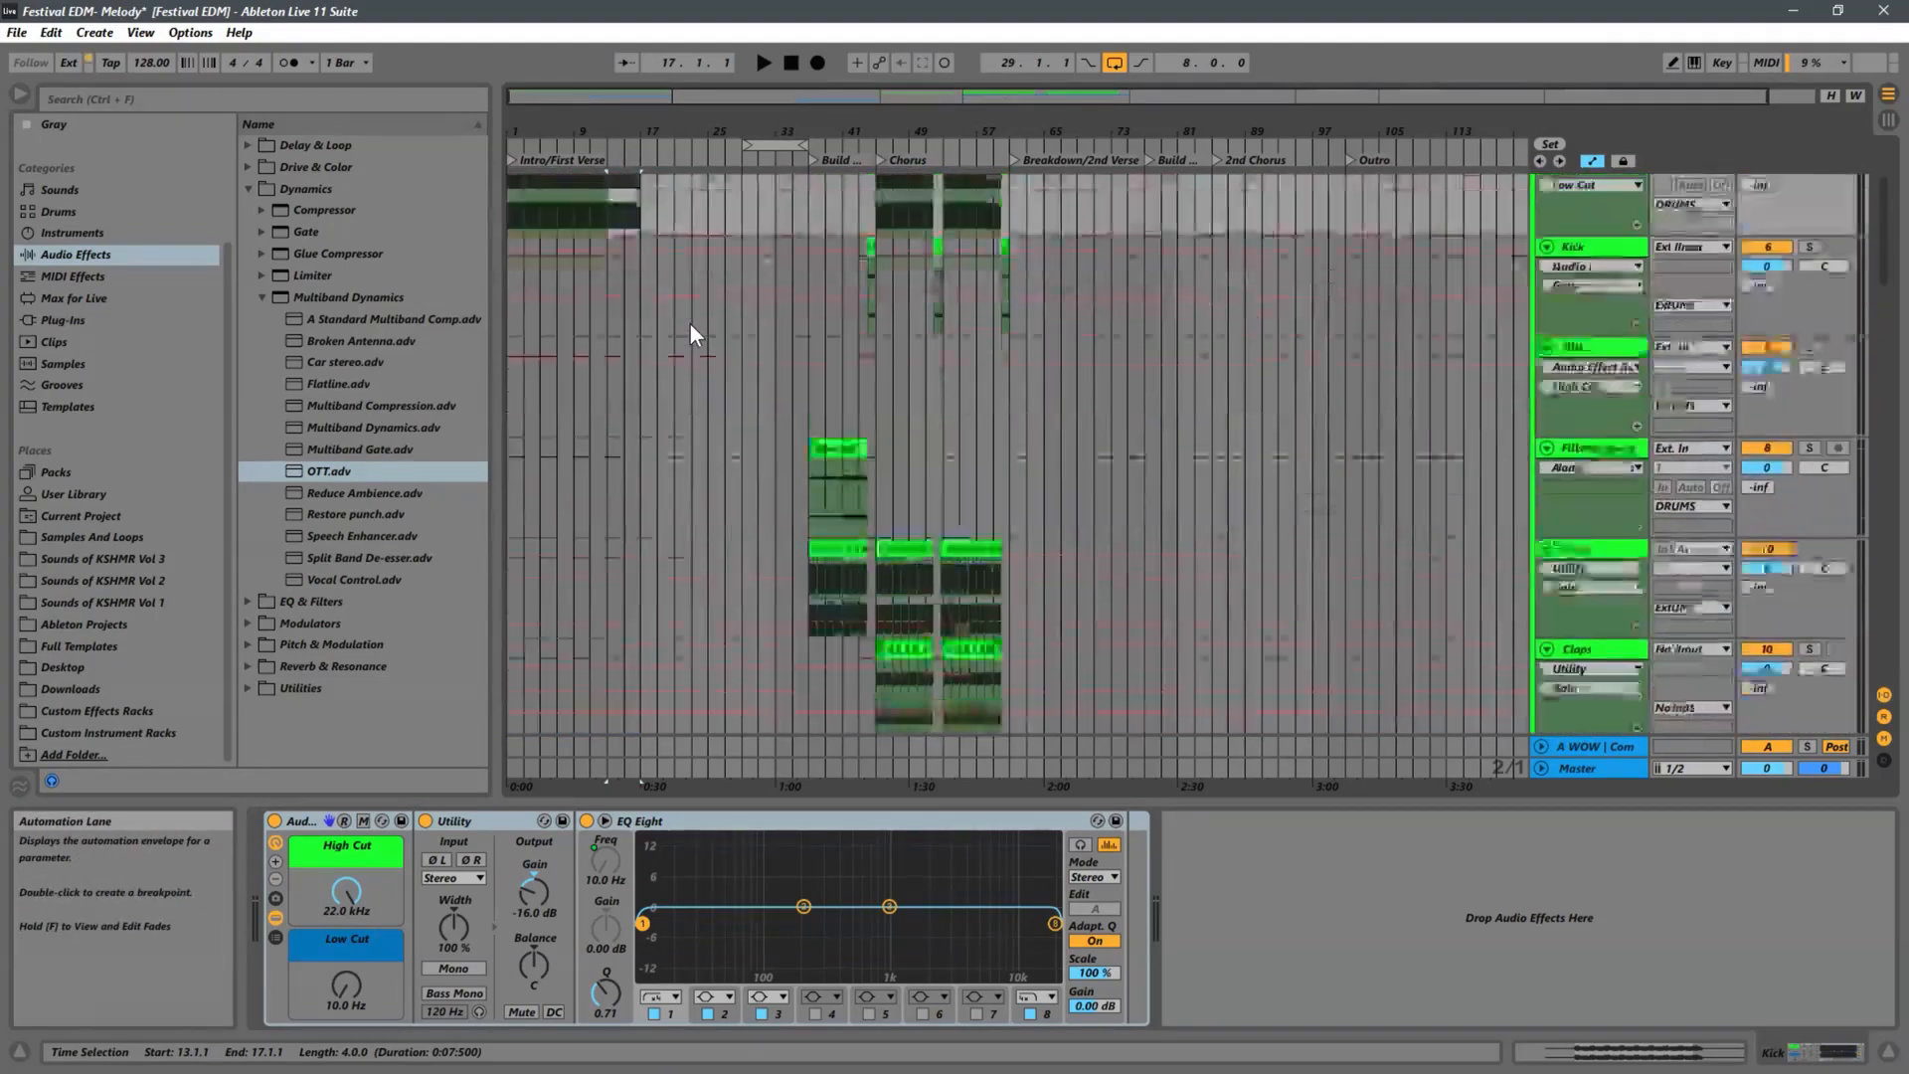
{"action": "left_click_drag", "start_coordinate": [542, 131], "coordinate": [773, 246]}
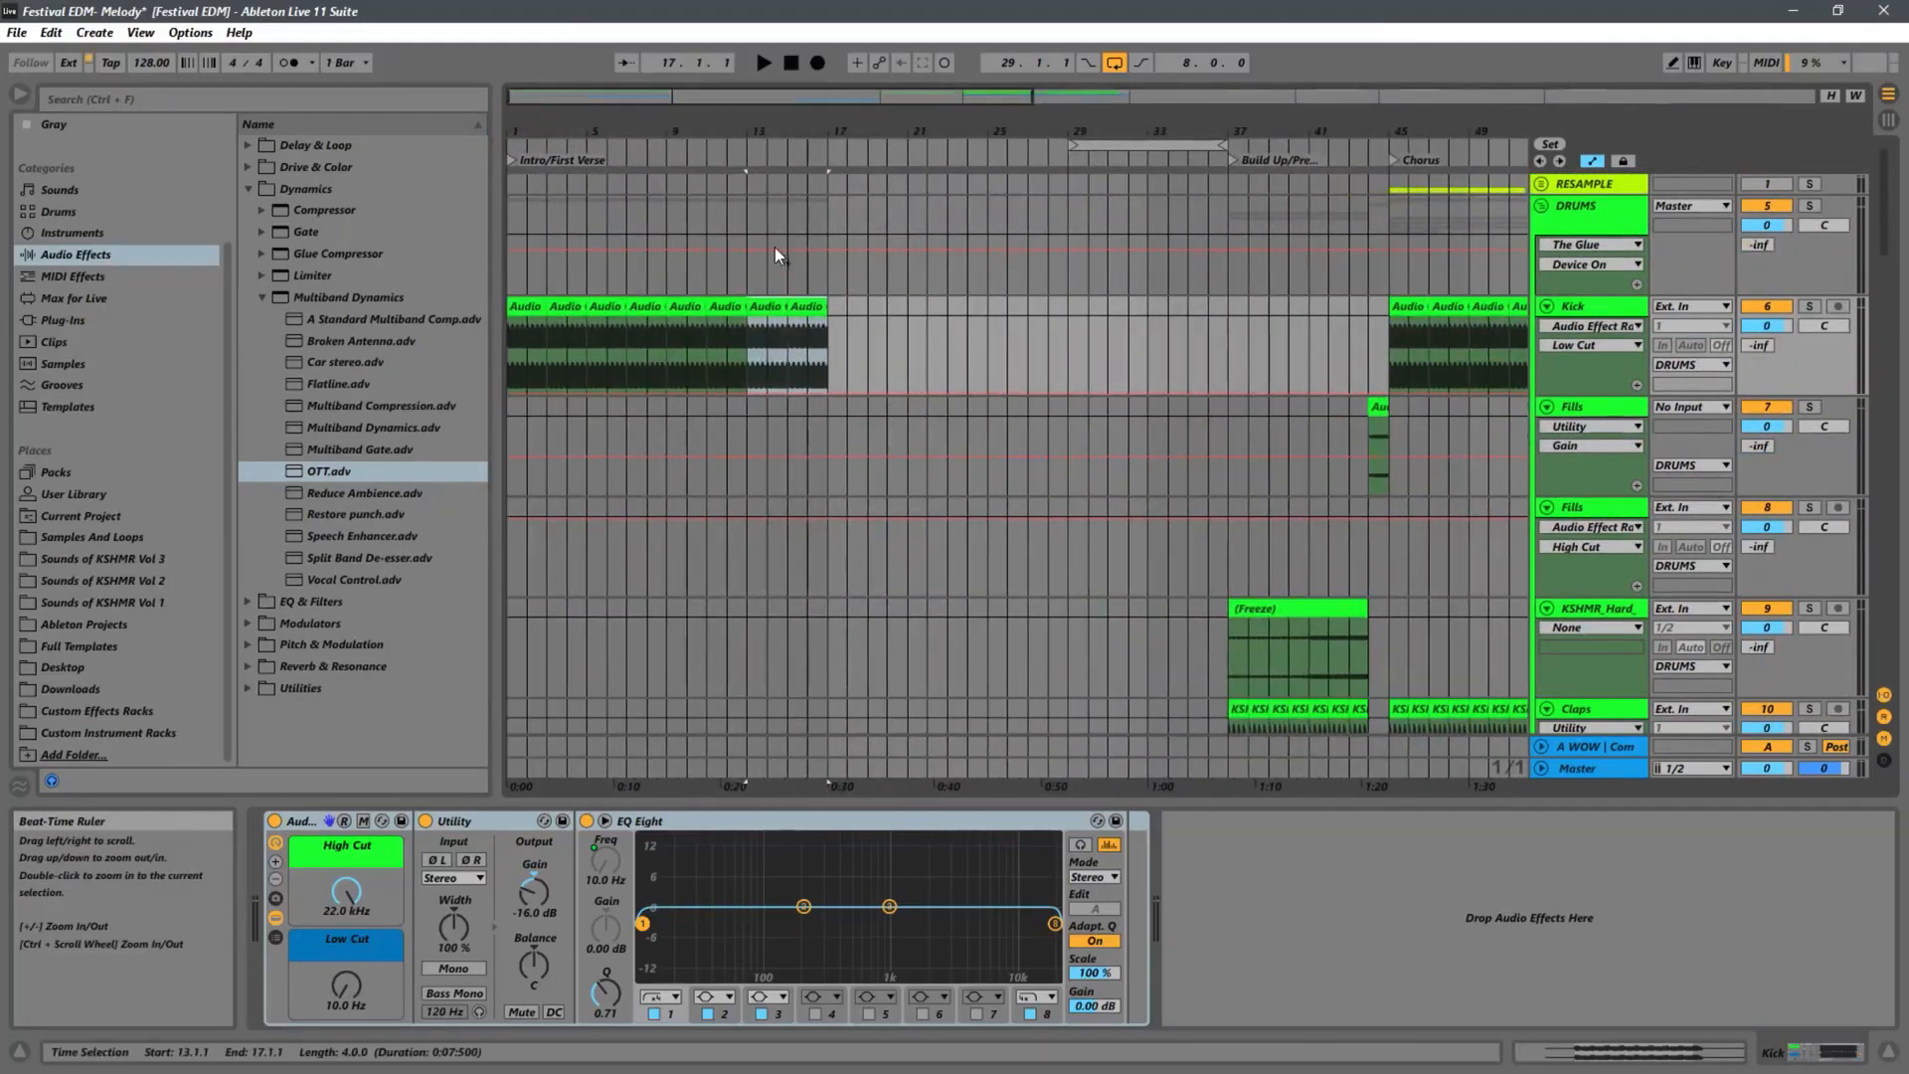
{"action": "key", "text": "space"}
{"action": "key", "text": "space"}
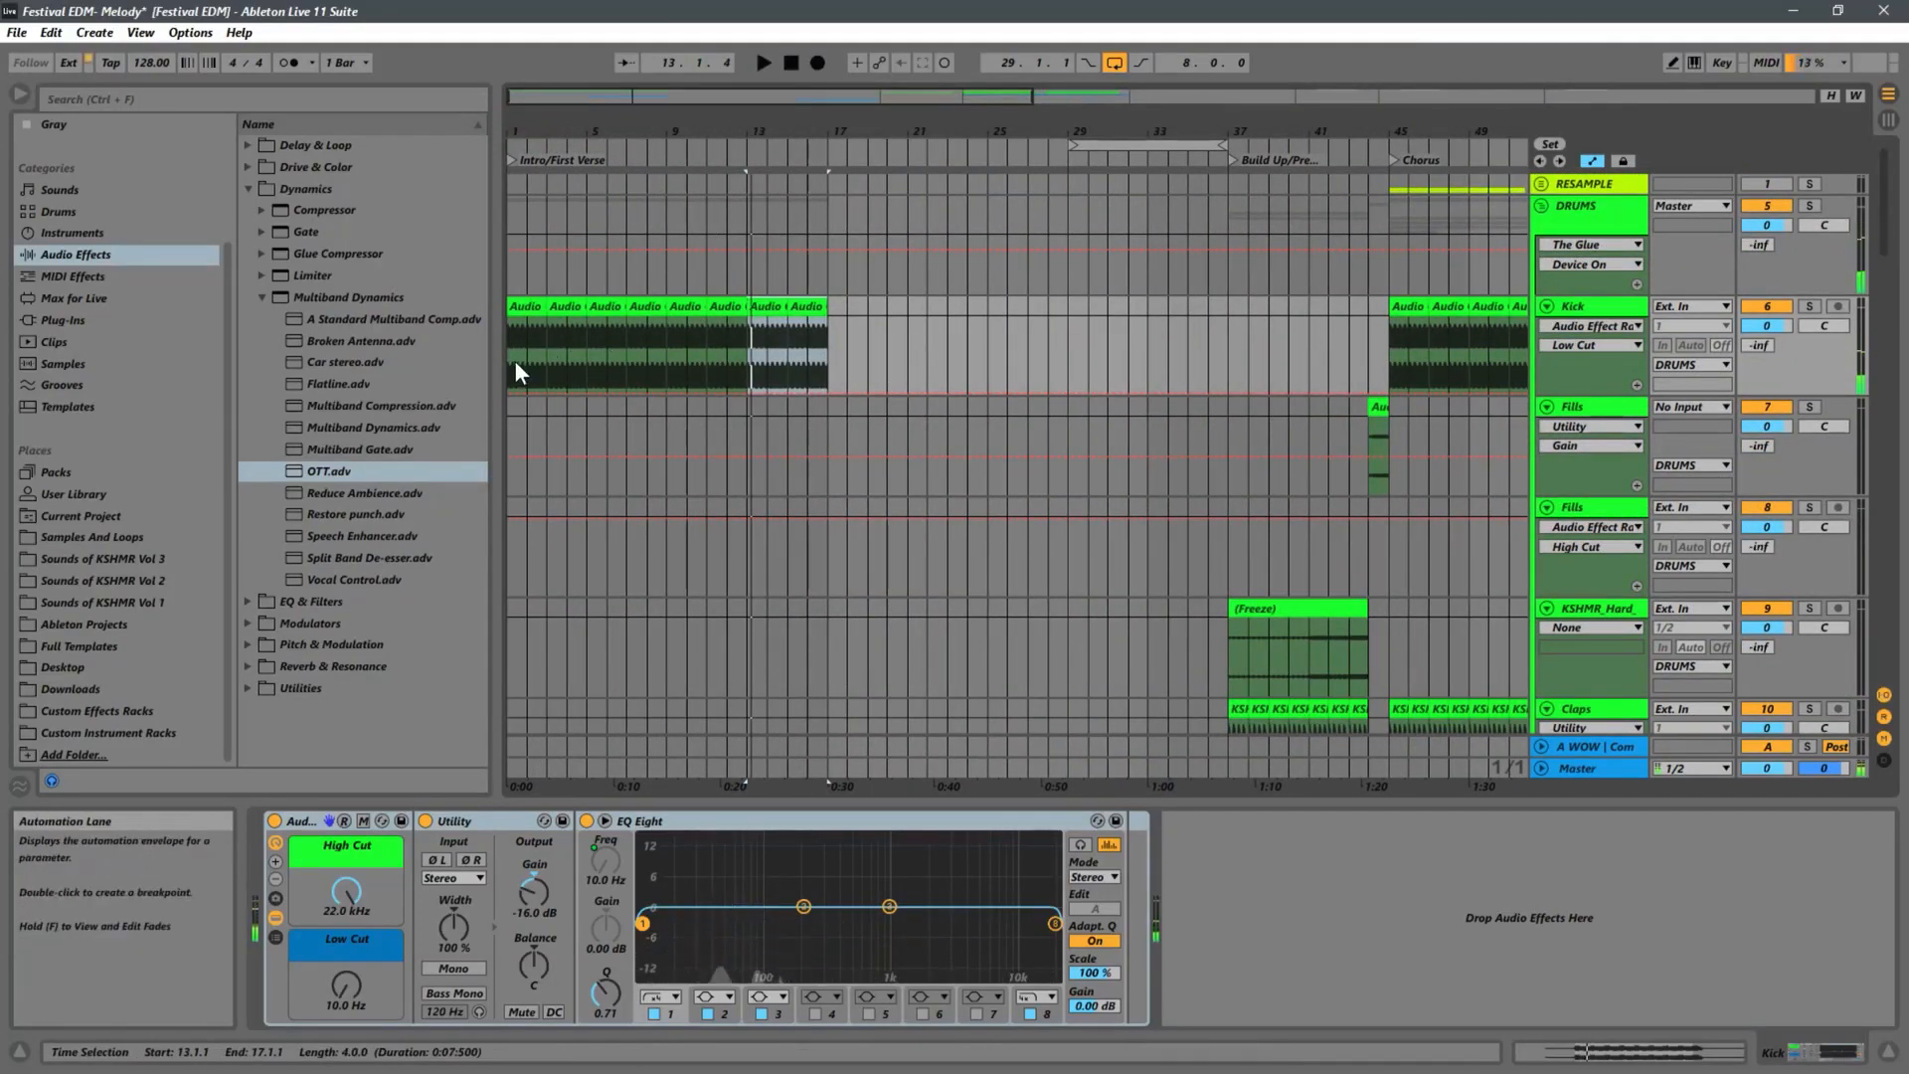
{"action": "left_click", "coordinate": [510, 366]}
{"action": "key", "text": "space"}
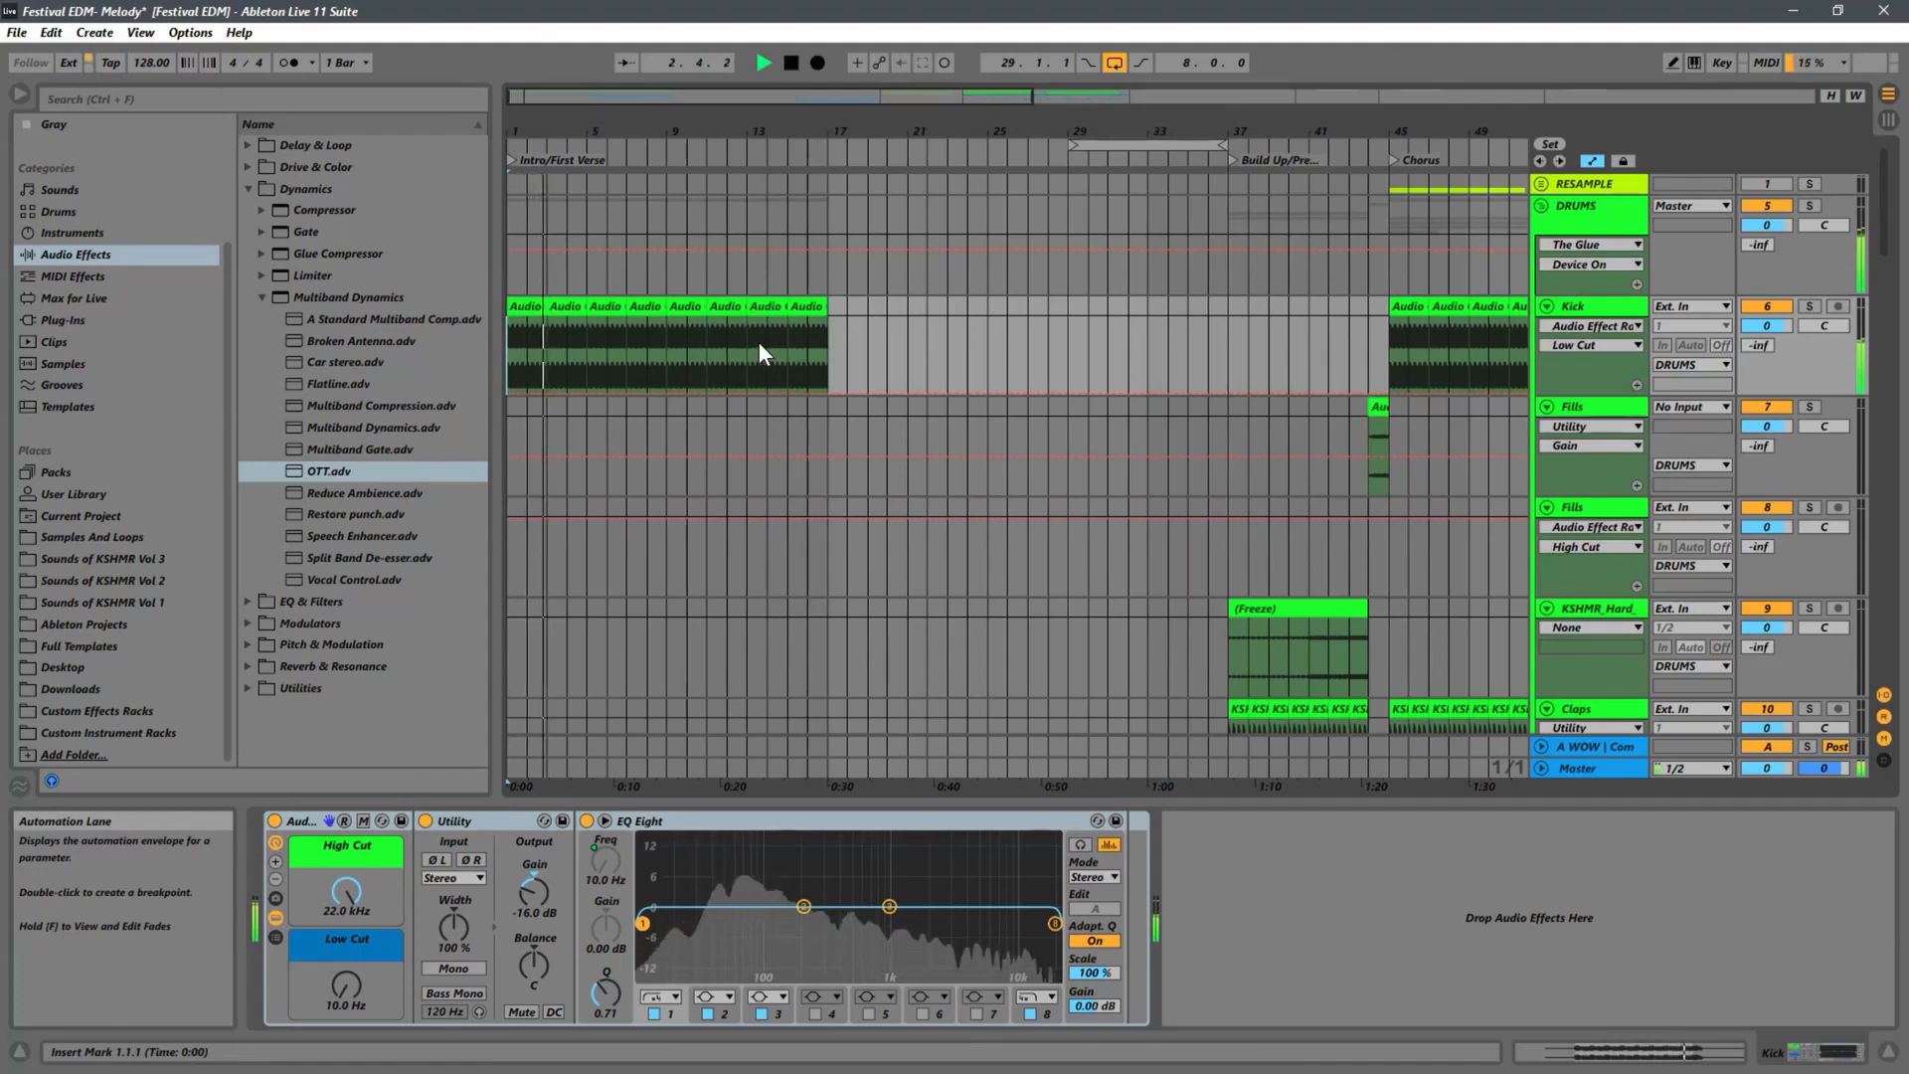
Trim the end of the kick clip before bar 9 back to 8.3.1, leaving a short gap before the next clip.
{"action": "left_click_drag", "start_coordinate": [630, 127], "coordinate": [793, 199]}
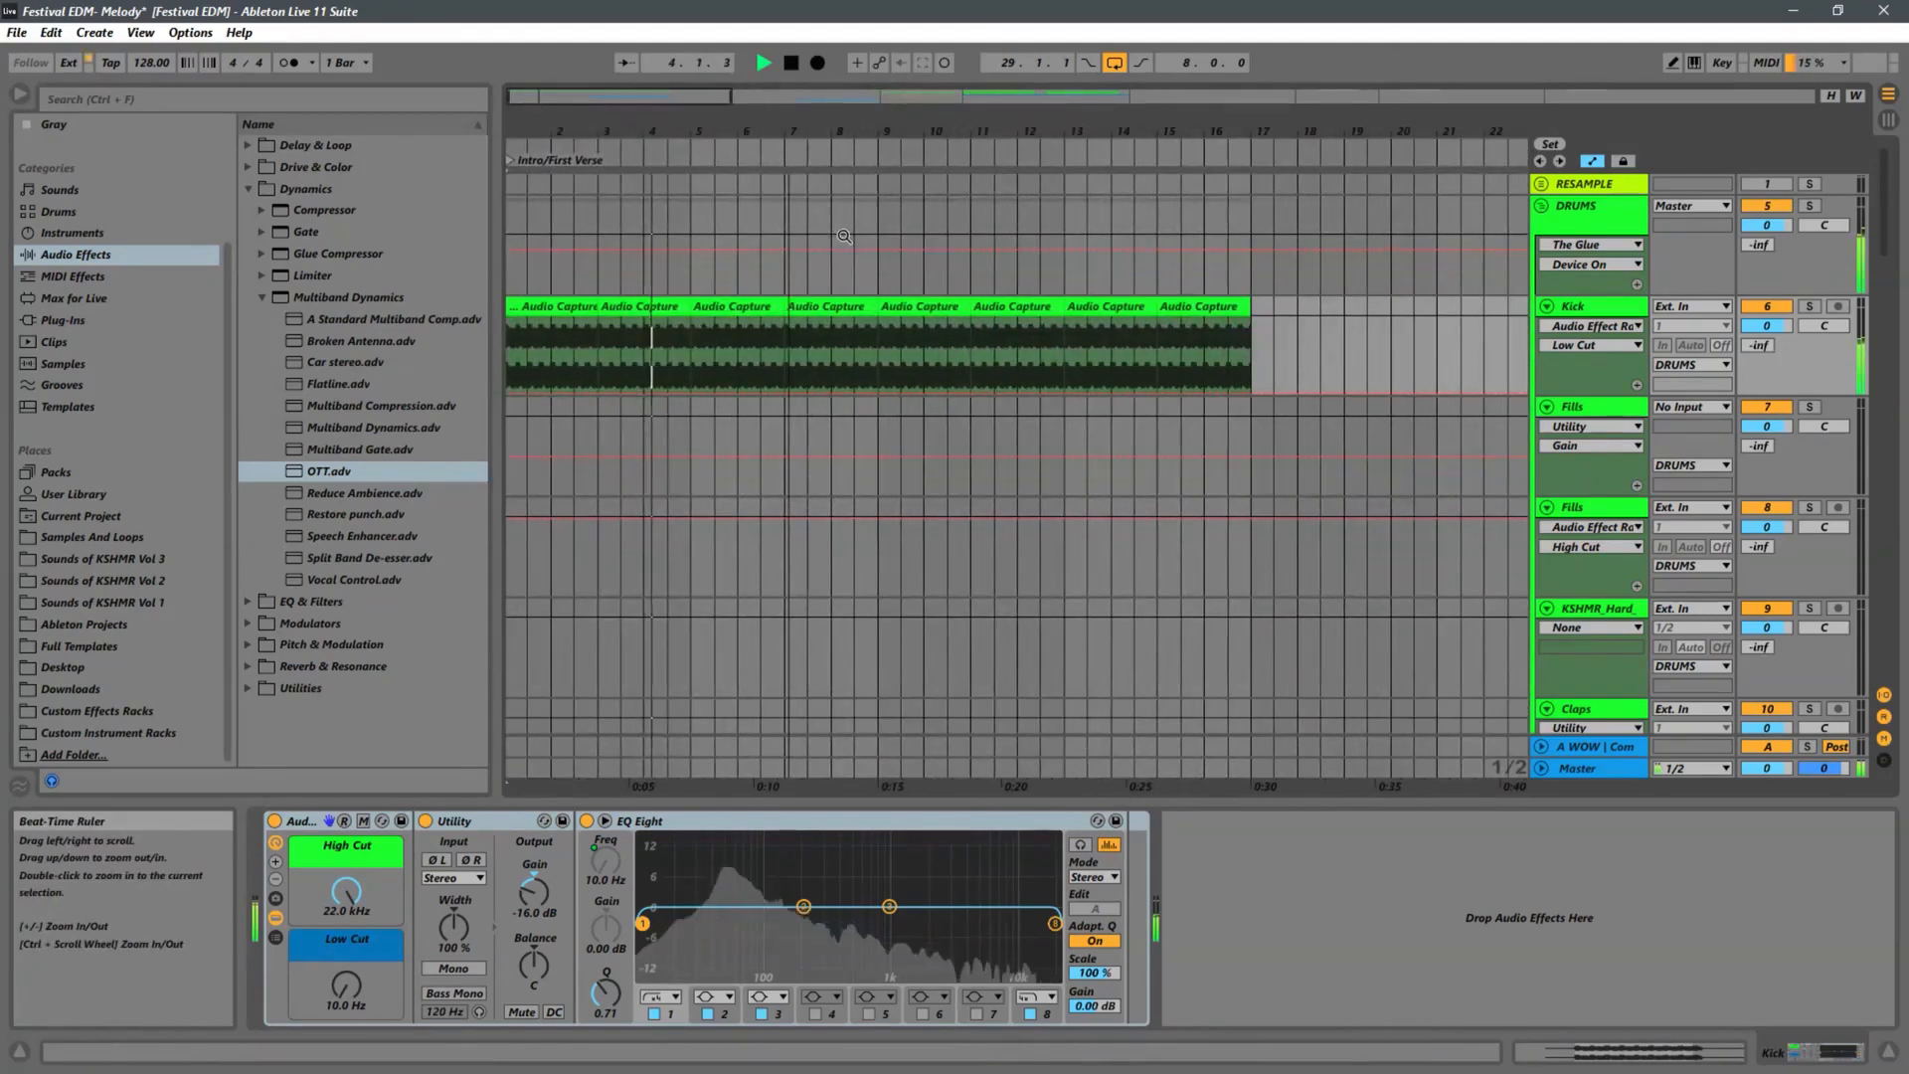
{"action": "left_click", "coordinate": [851, 352]}
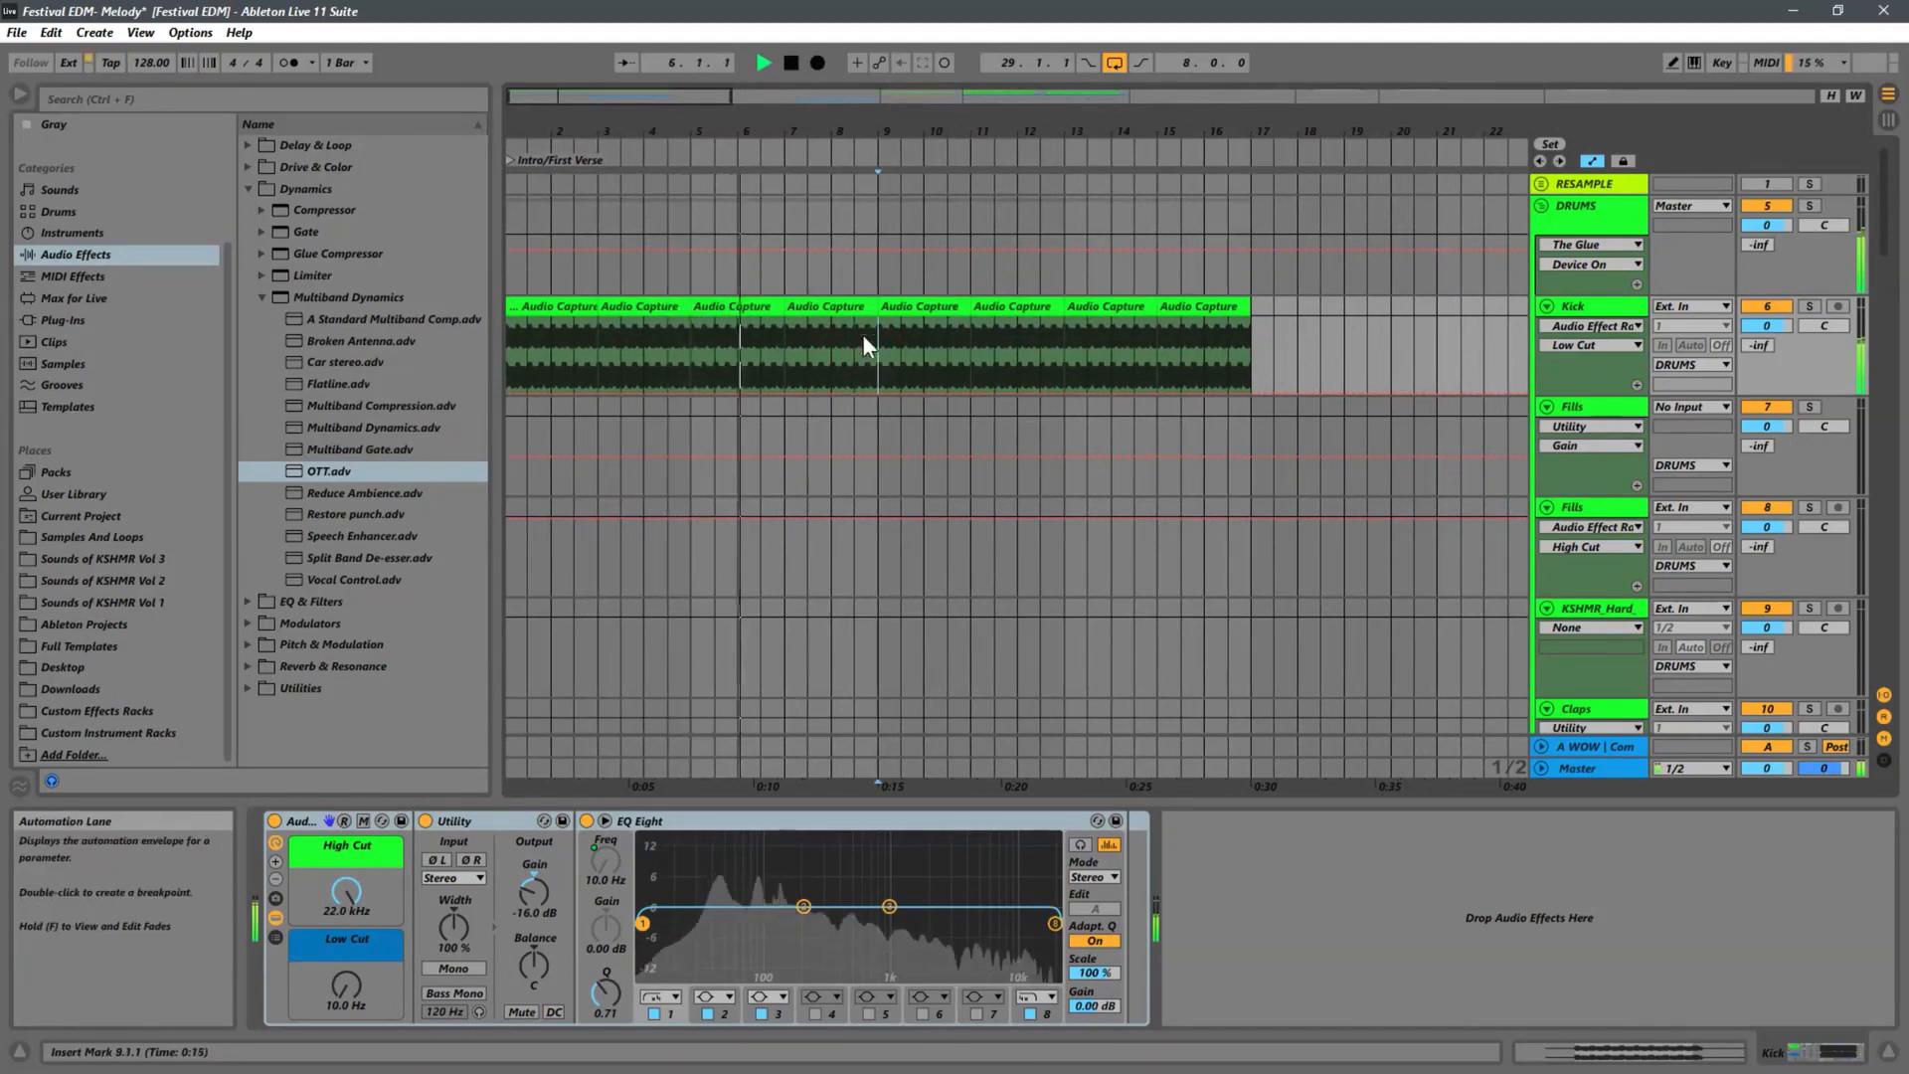
{"action": "left_click_drag", "start_coordinate": [876, 306], "coordinate": [854, 307]}
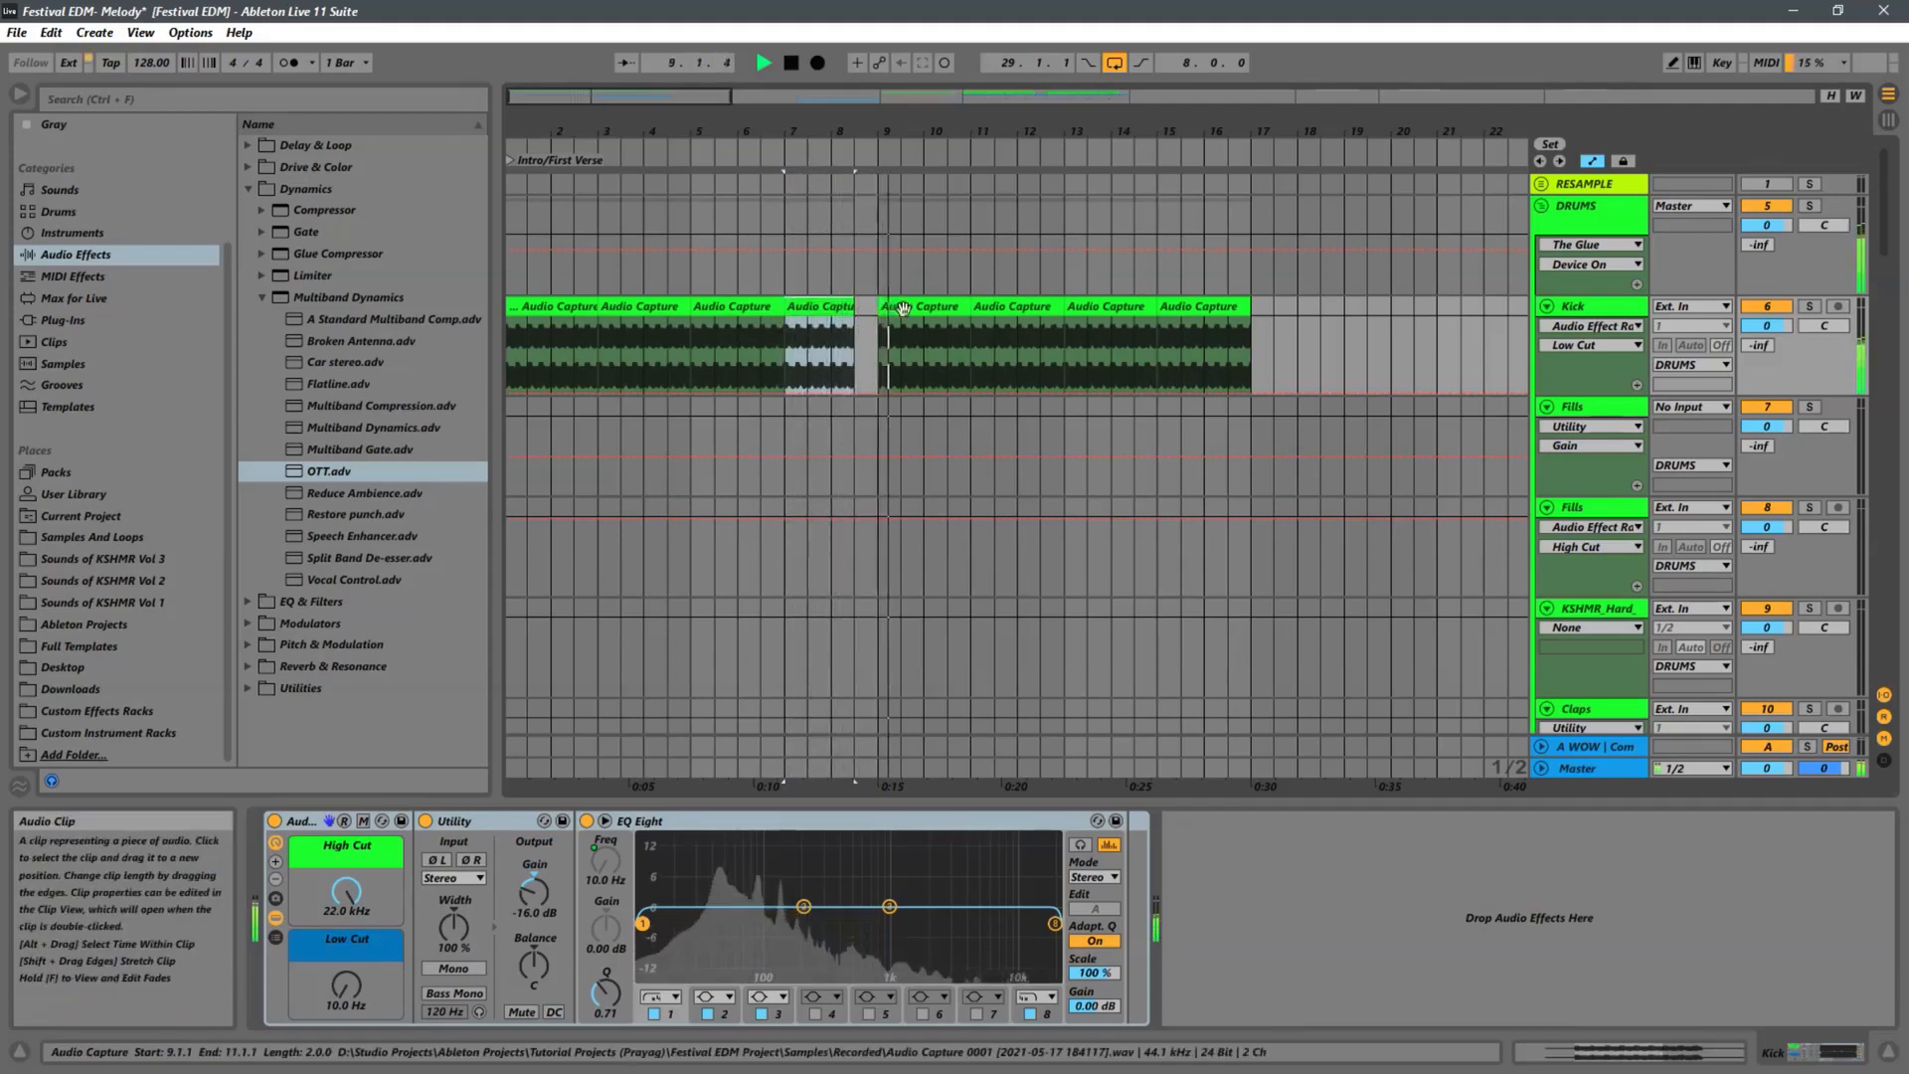
Automate the kick's Low Cut at 78.5 Hz until the gap and down to 10.0 Hz at bar 9, listening from 4.3.1.
{"action": "left_click", "coordinate": [1581, 300]}
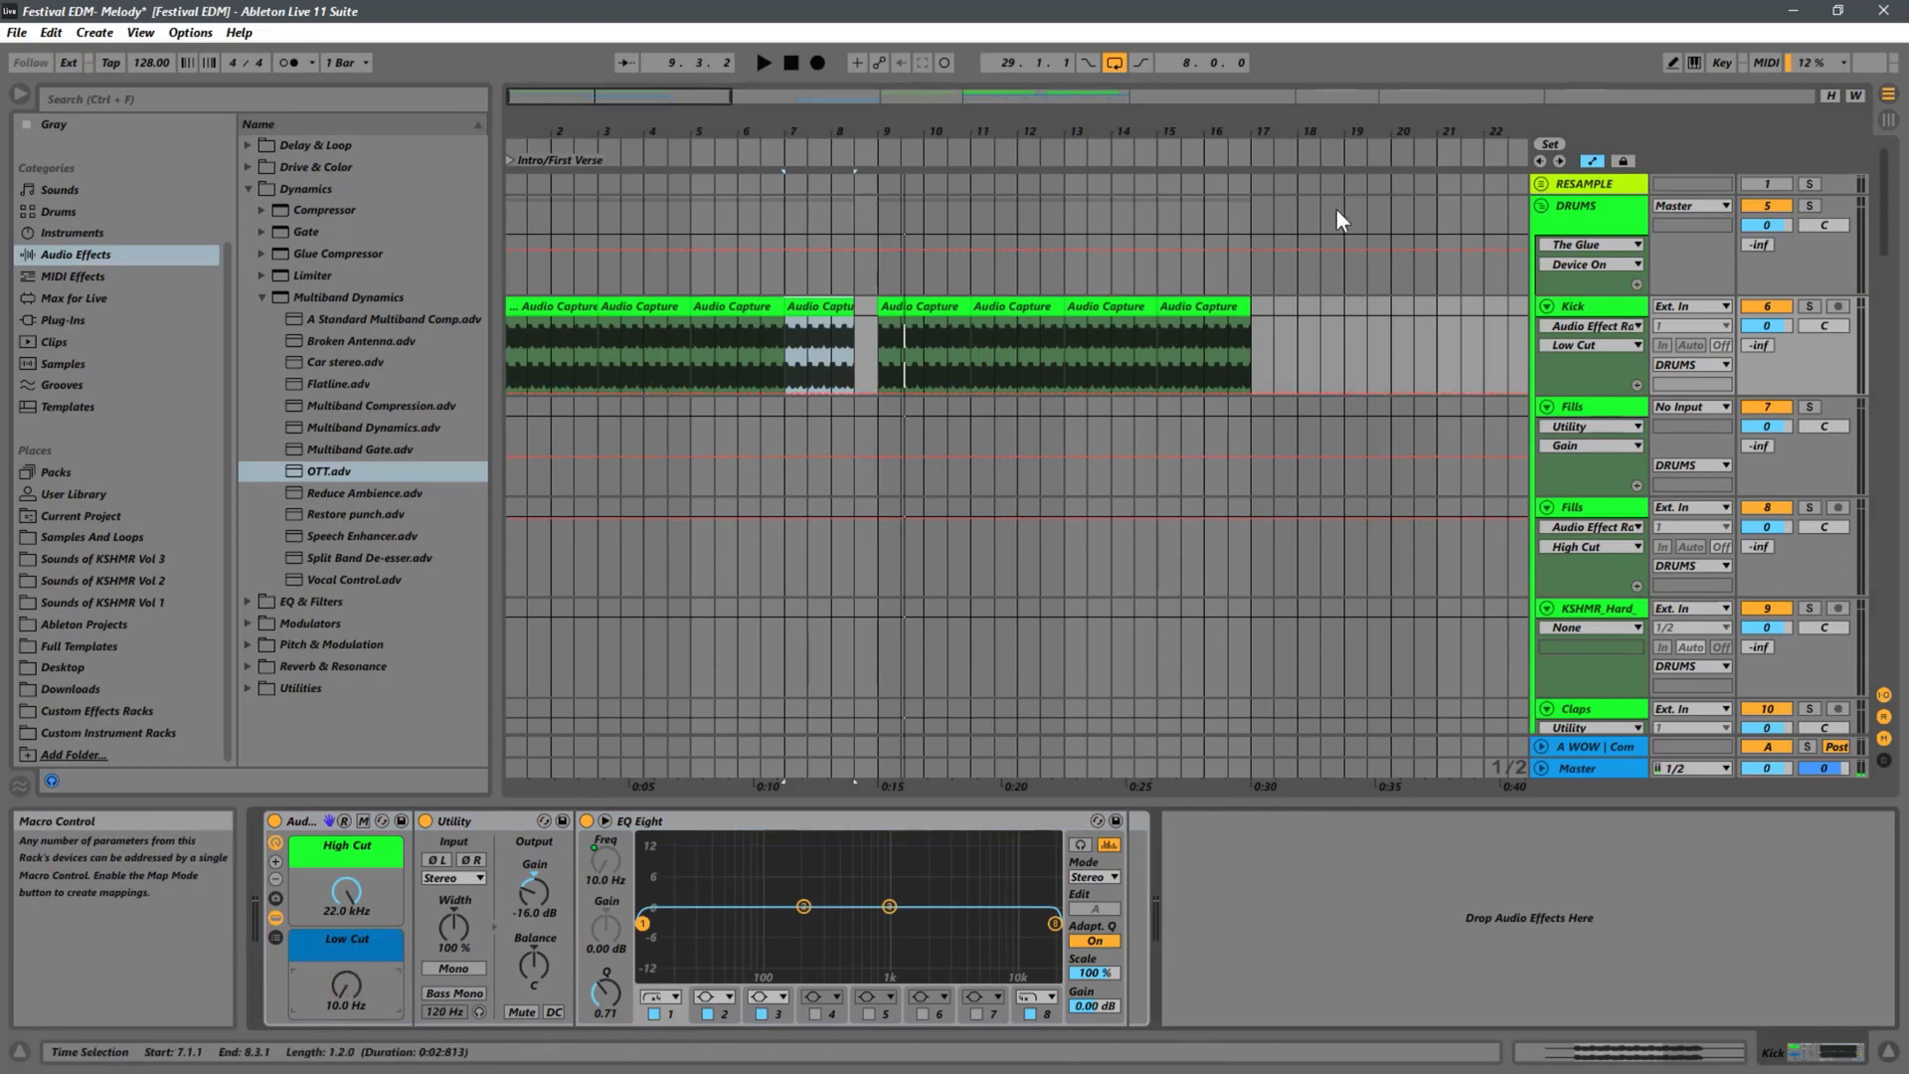
{"action": "left_click", "coordinate": [857, 391]}
{"action": "mouse_move", "coordinate": [876, 392]}
{"action": "left_mouse_down"}
{"action": "mouse_move", "coordinate": [863, 343]}
{"action": "mouse_move", "coordinate": [849, 368]}
{"action": "mouse_move", "coordinate": [877, 409]}
{"action": "left_mouse_up"}
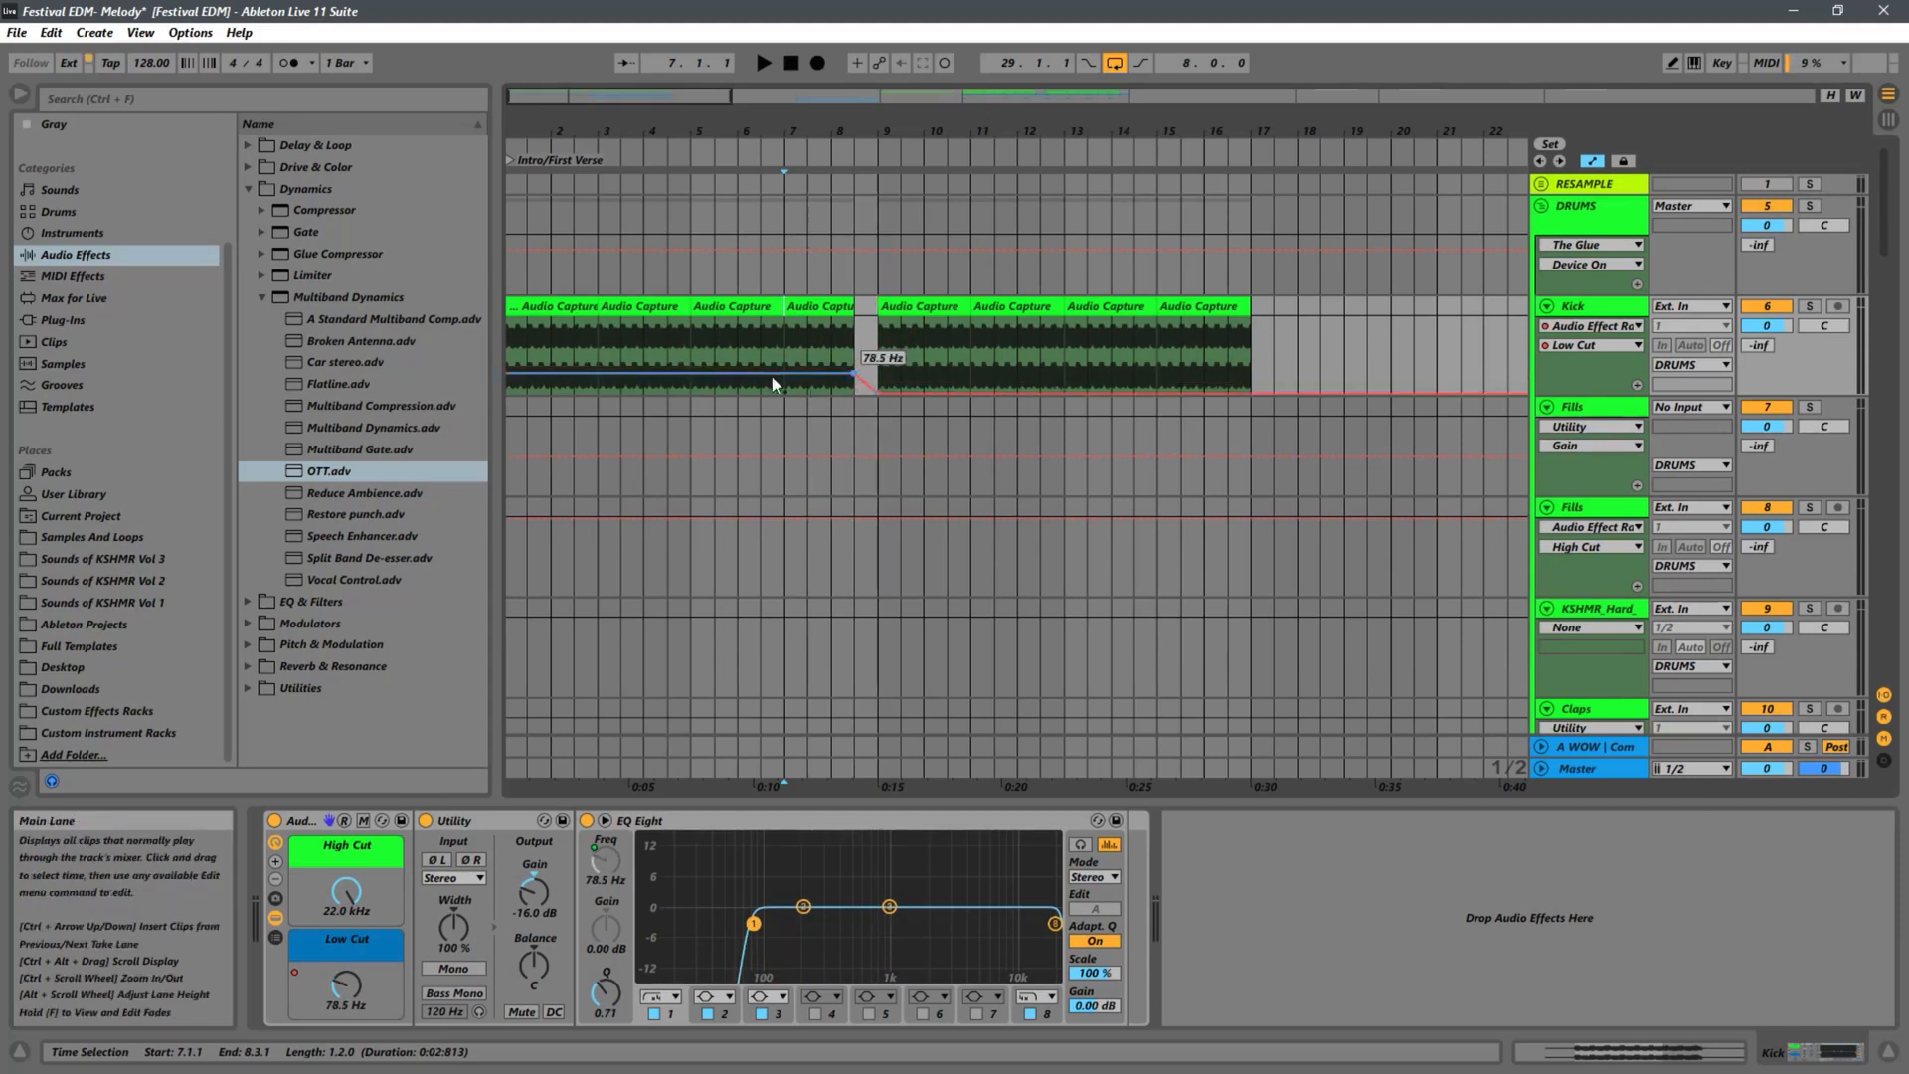
{"action": "left_click", "coordinate": [668, 338]}
{"action": "key", "text": "space"}
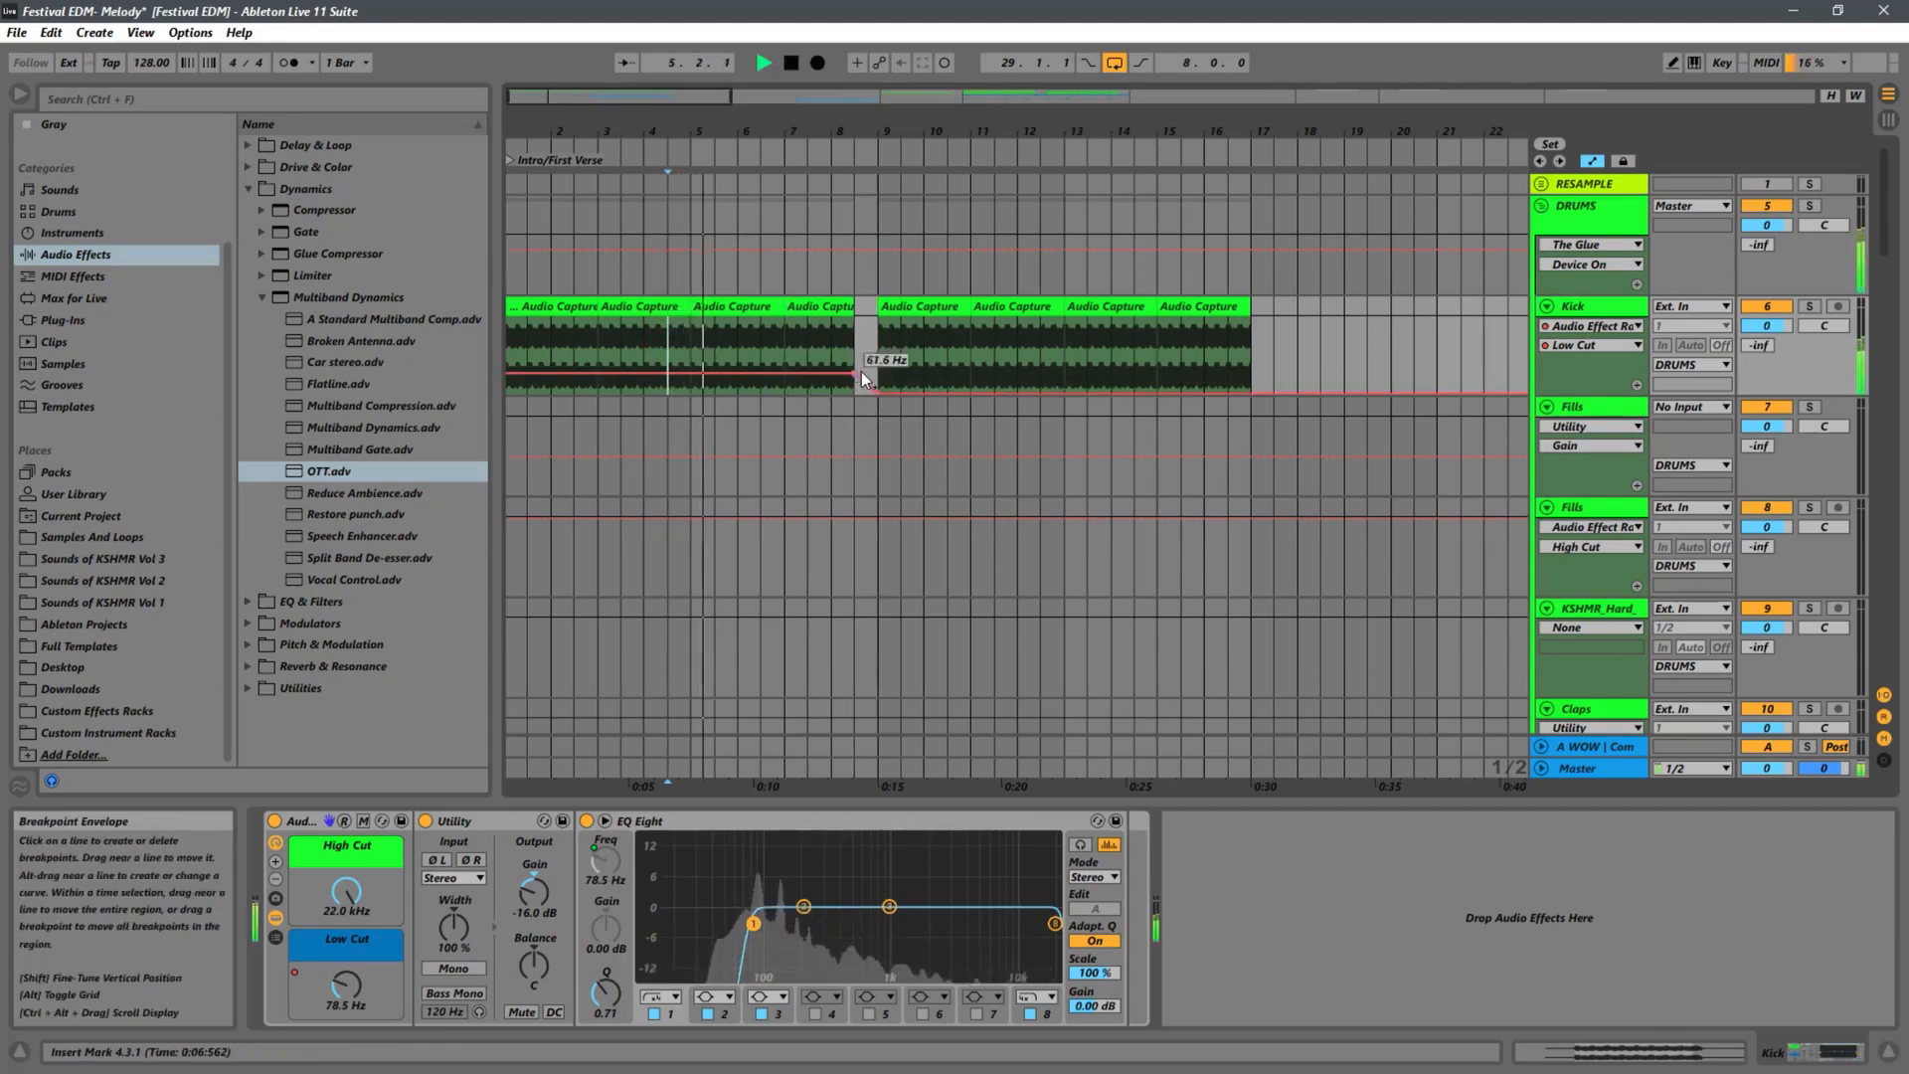
Adjust the kick's Low Cut automation before the gap by ear, trying 135 Hz and settling on 94.1 Hz.
{"action": "left_click_drag", "start_coordinate": [861, 372], "coordinate": [869, 366]}
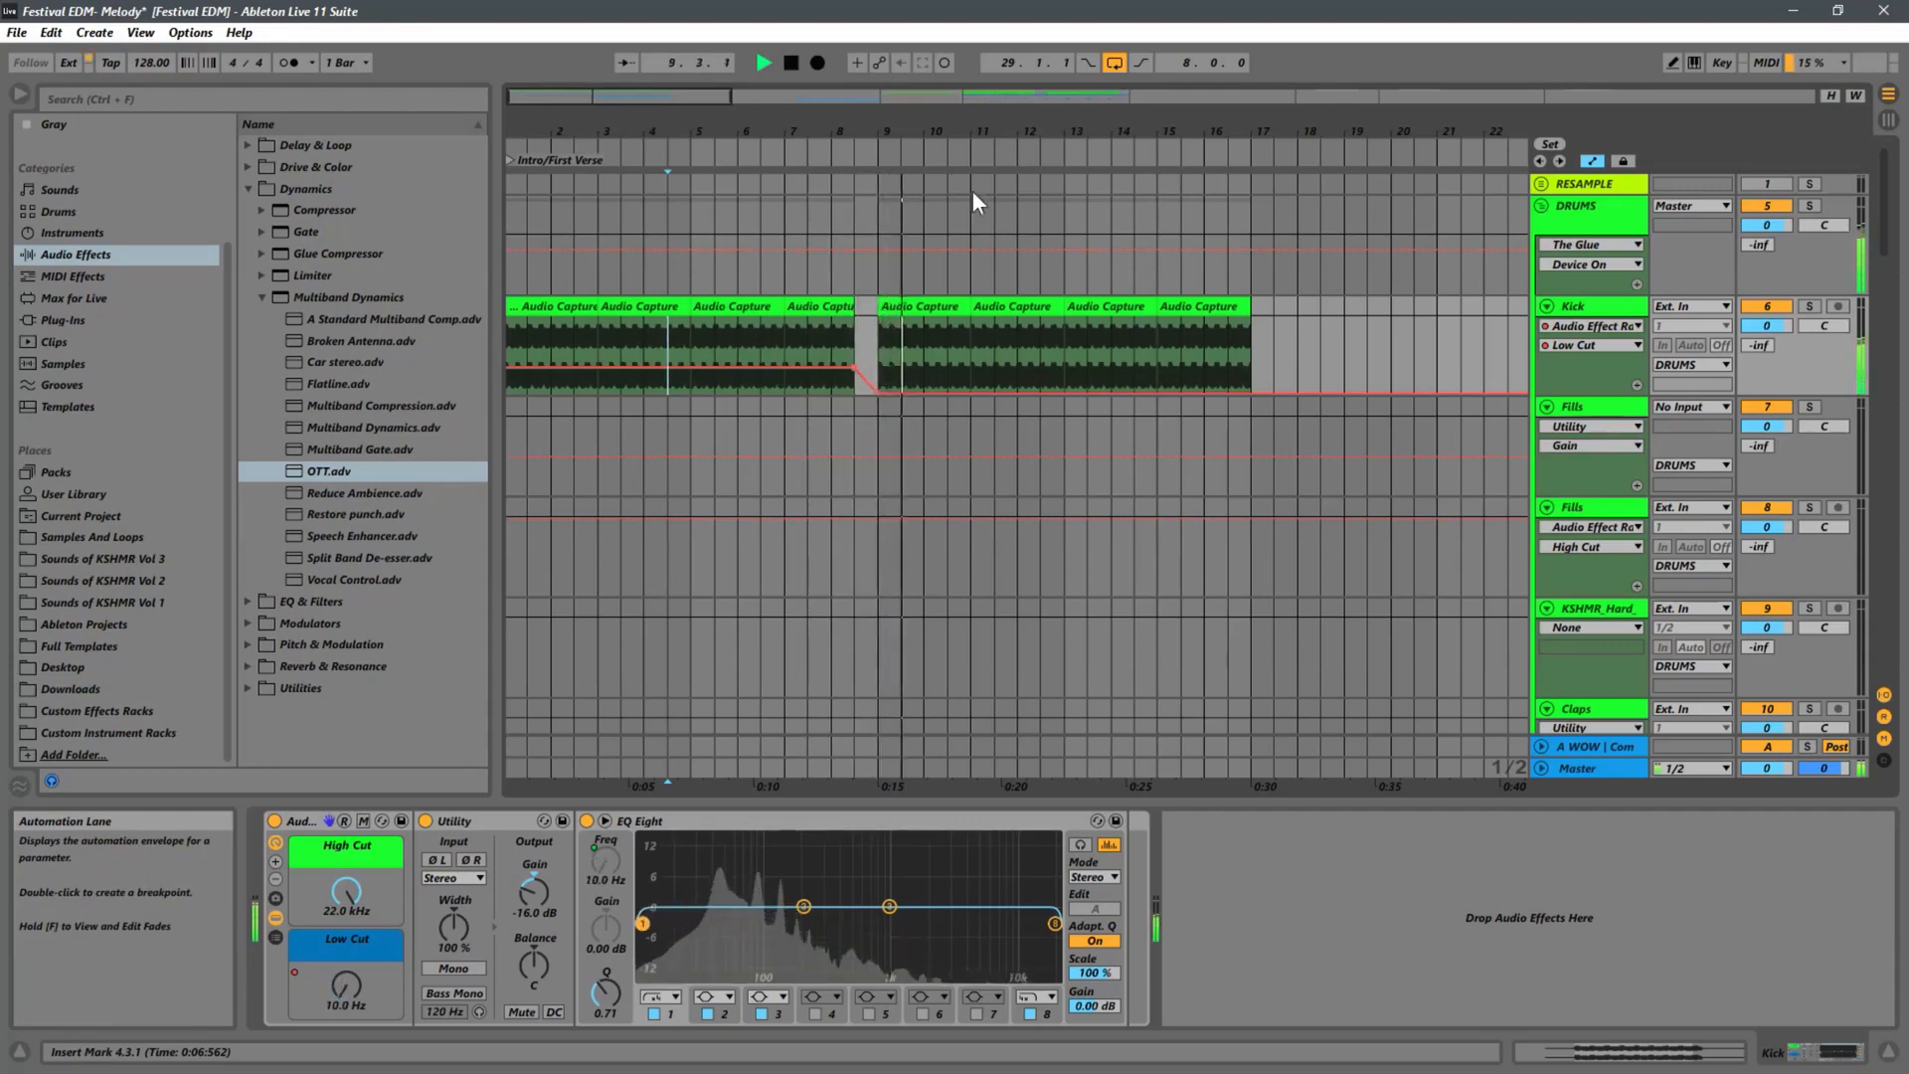
{"action": "left_click_drag", "start_coordinate": [734, 123], "coordinate": [741, 131]}
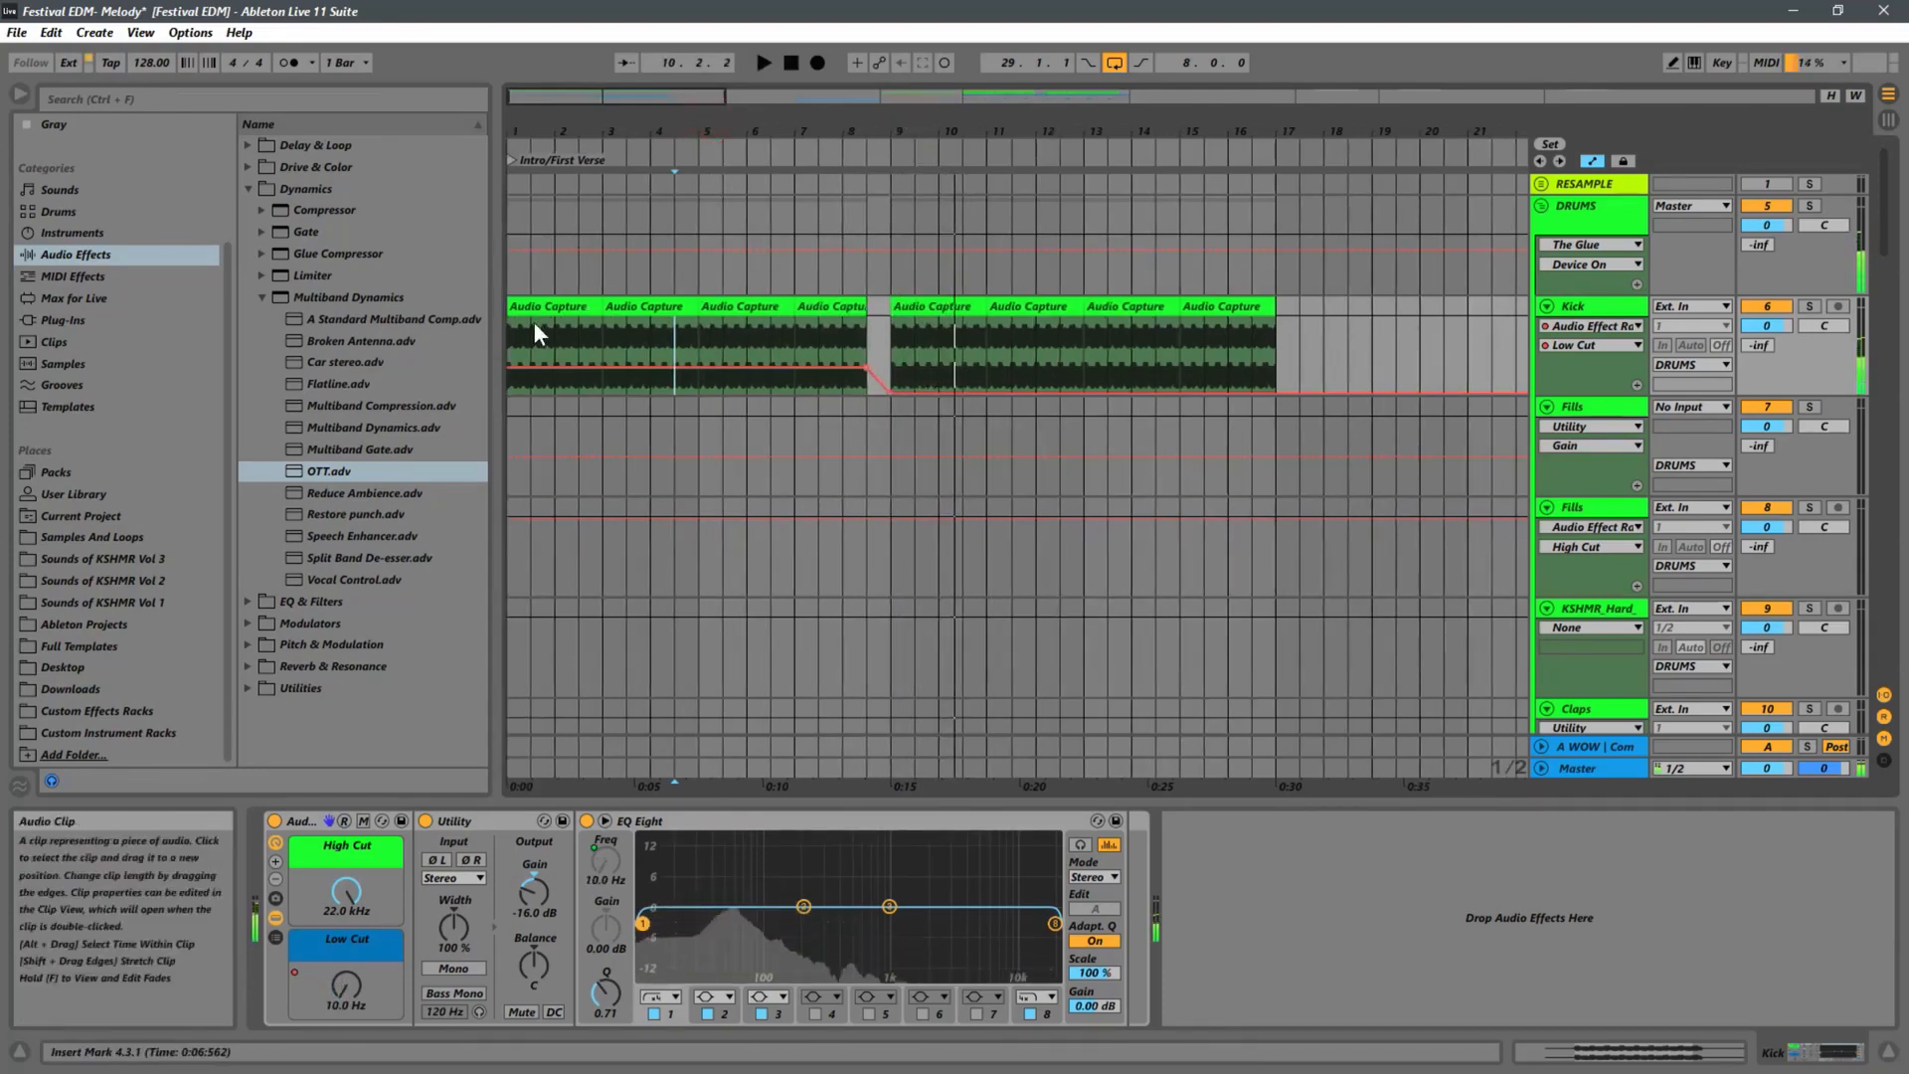
{"action": "left_click", "coordinate": [509, 342]}
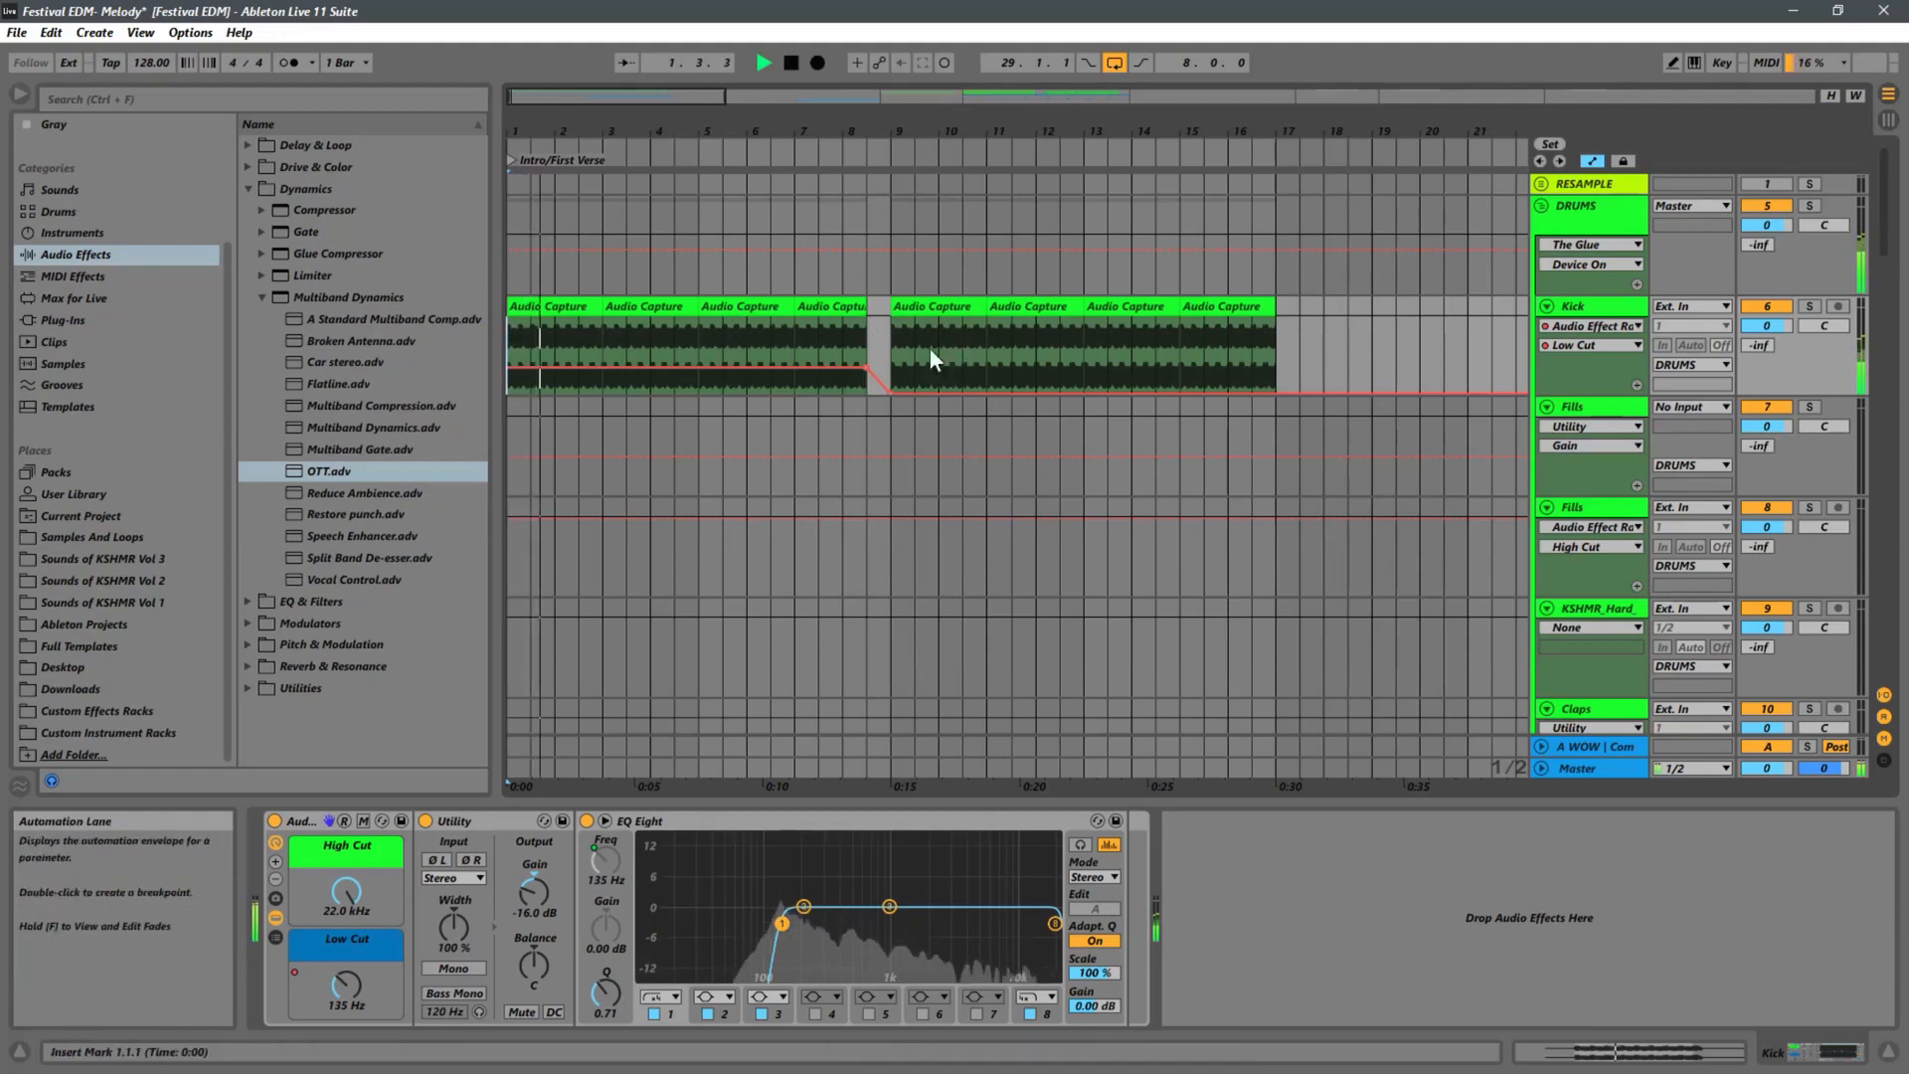
{"action": "left_click_drag", "start_coordinate": [867, 366], "coordinate": [865, 368]}
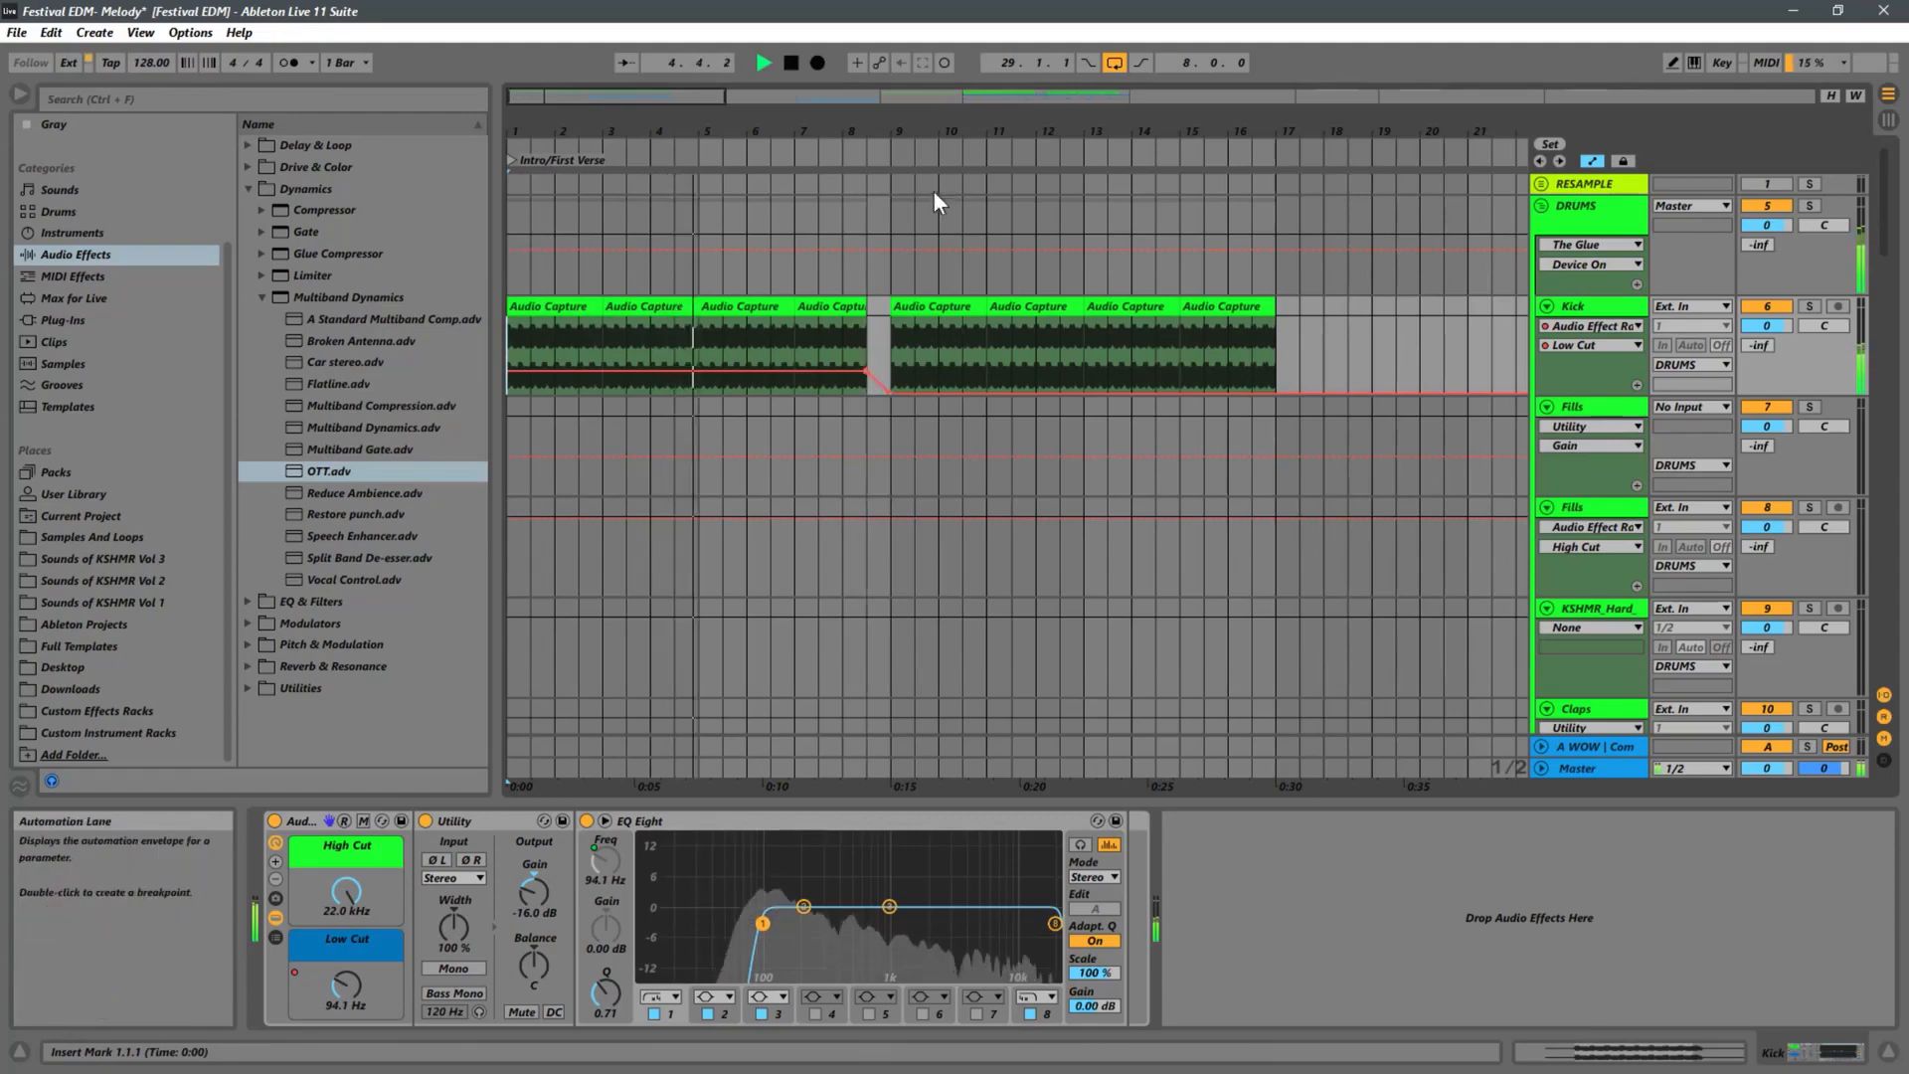
{"action": "left_click_drag", "start_coordinate": [831, 129], "coordinate": [833, 107]}
{"action": "key", "text": "space"}
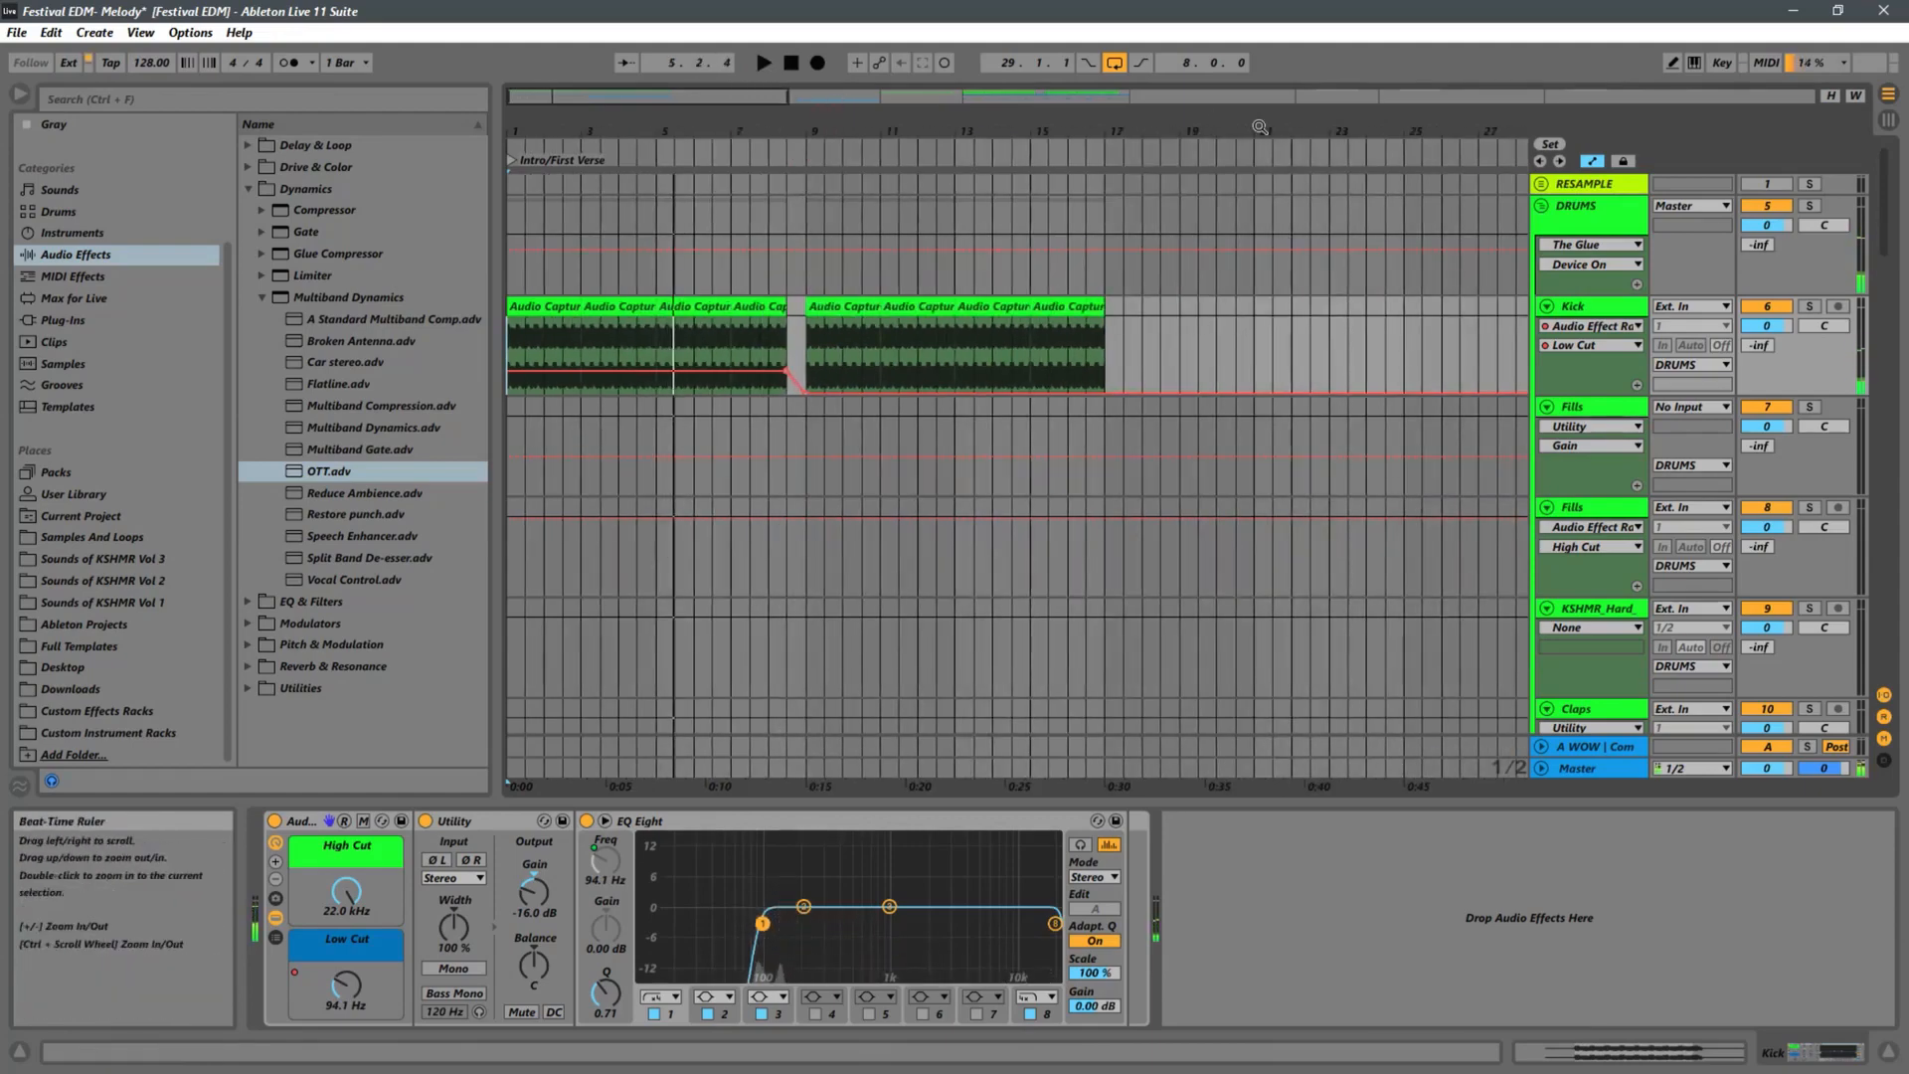
Copy the drum fill that leads into the first chorus to bars 8 to 9 of the intro.
{"action": "left_click_drag", "start_coordinate": [1259, 129], "coordinate": [1130, 8]}
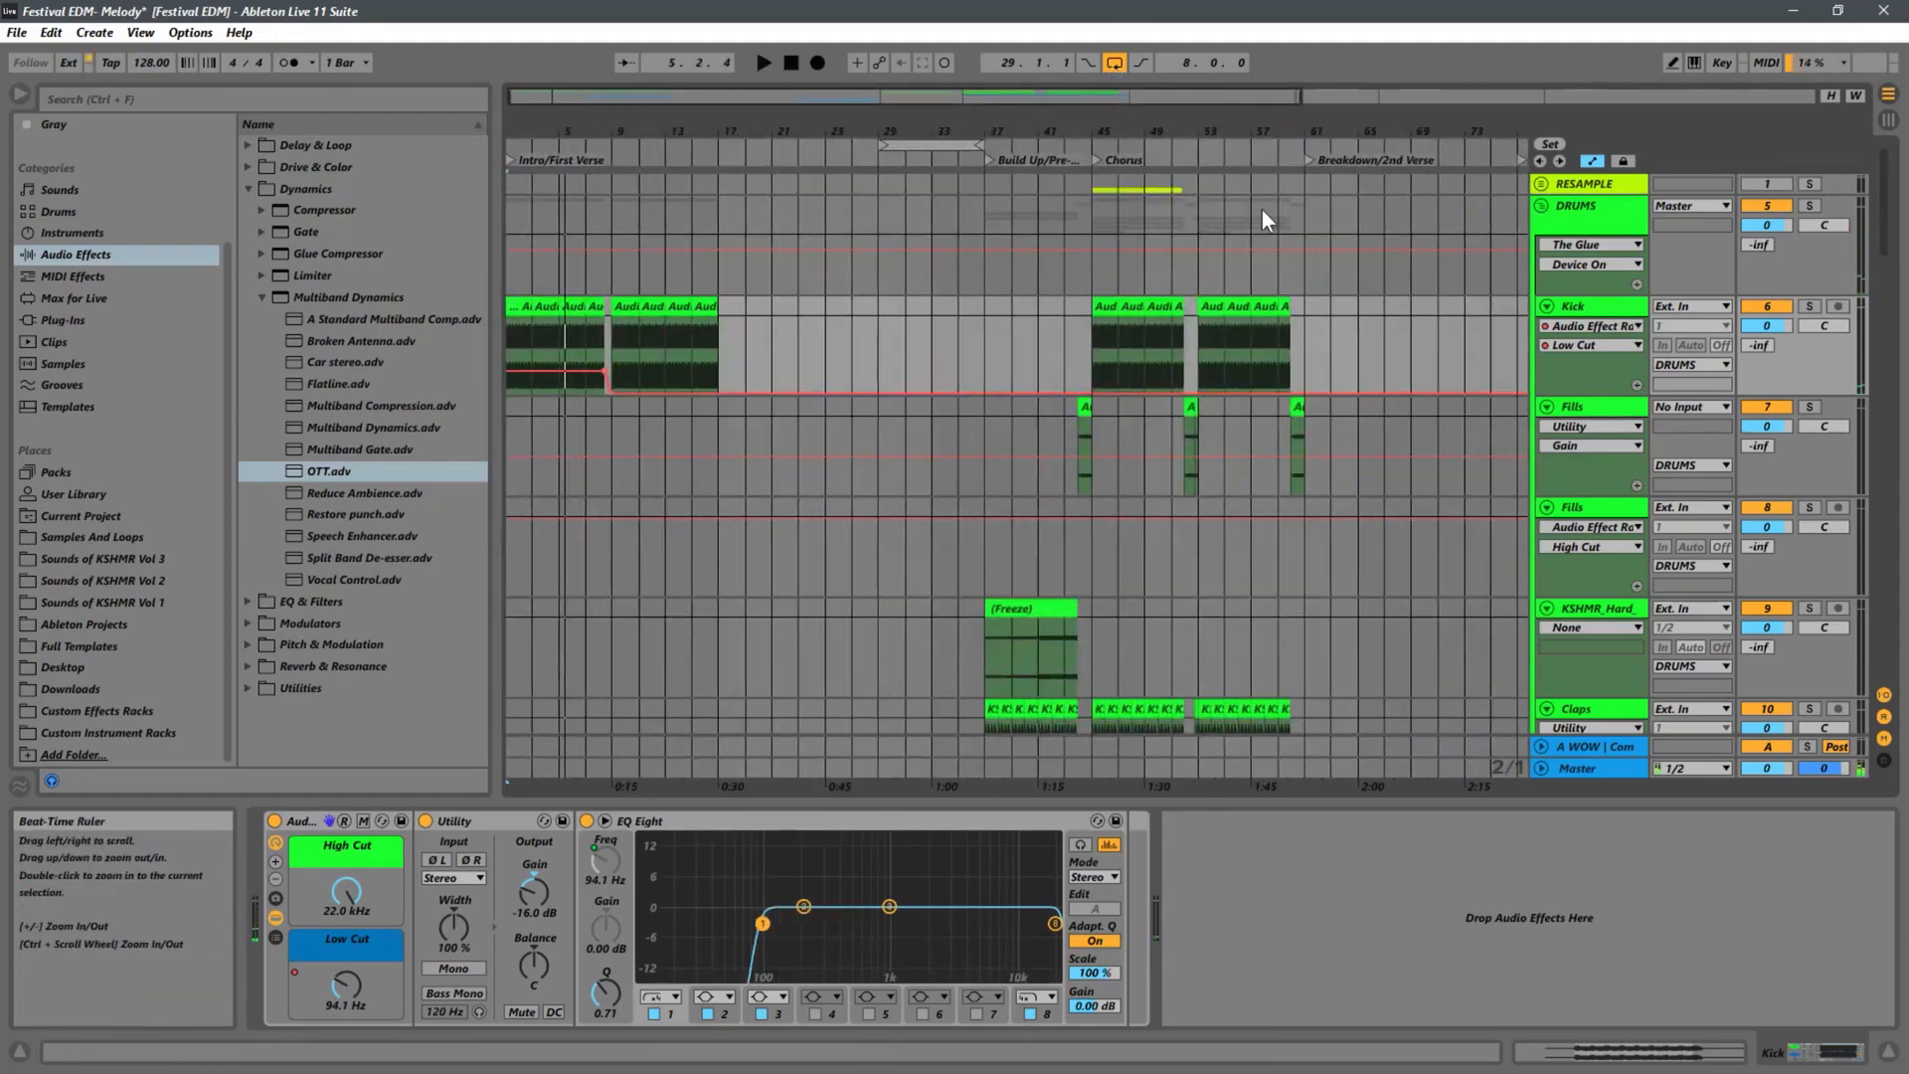
{"action": "left_click", "coordinate": [1071, 410]}
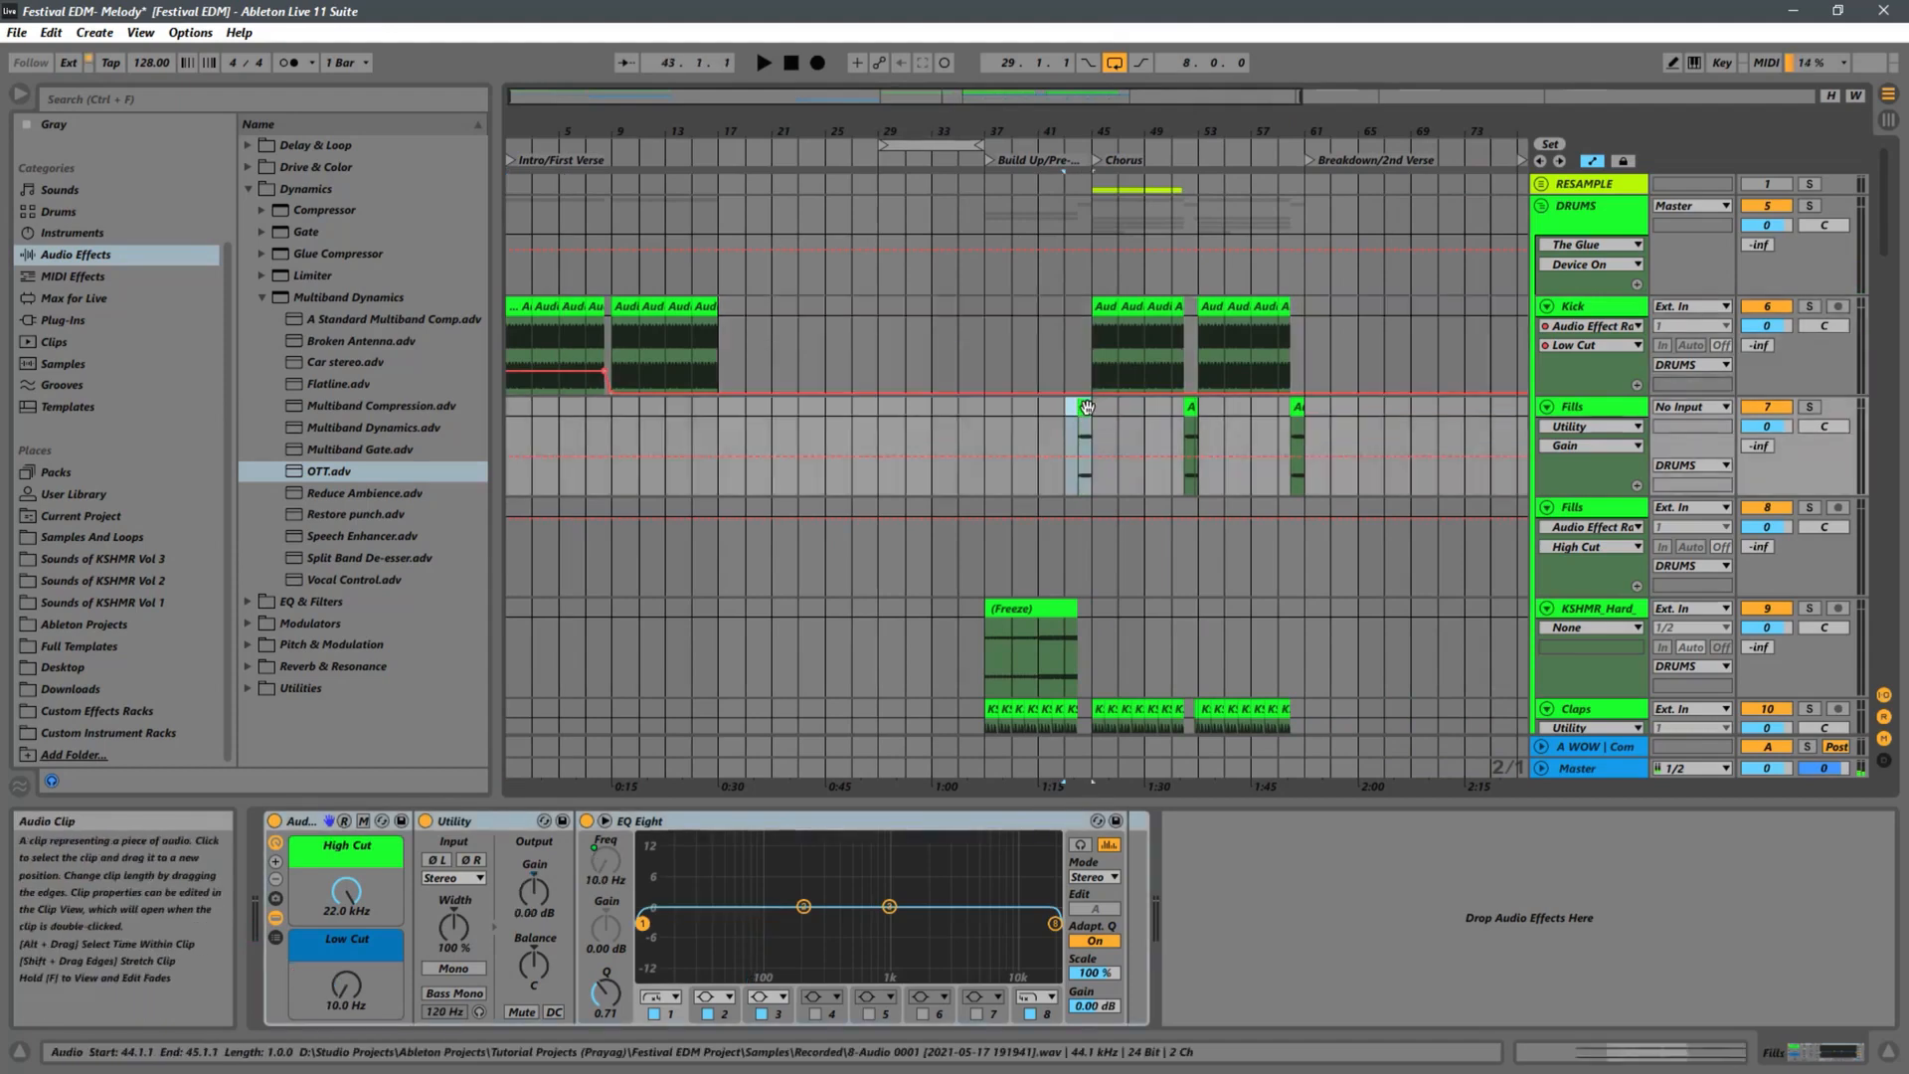
{"action": "left_click_drag", "start_coordinate": [1083, 427], "coordinate": [610, 431]}
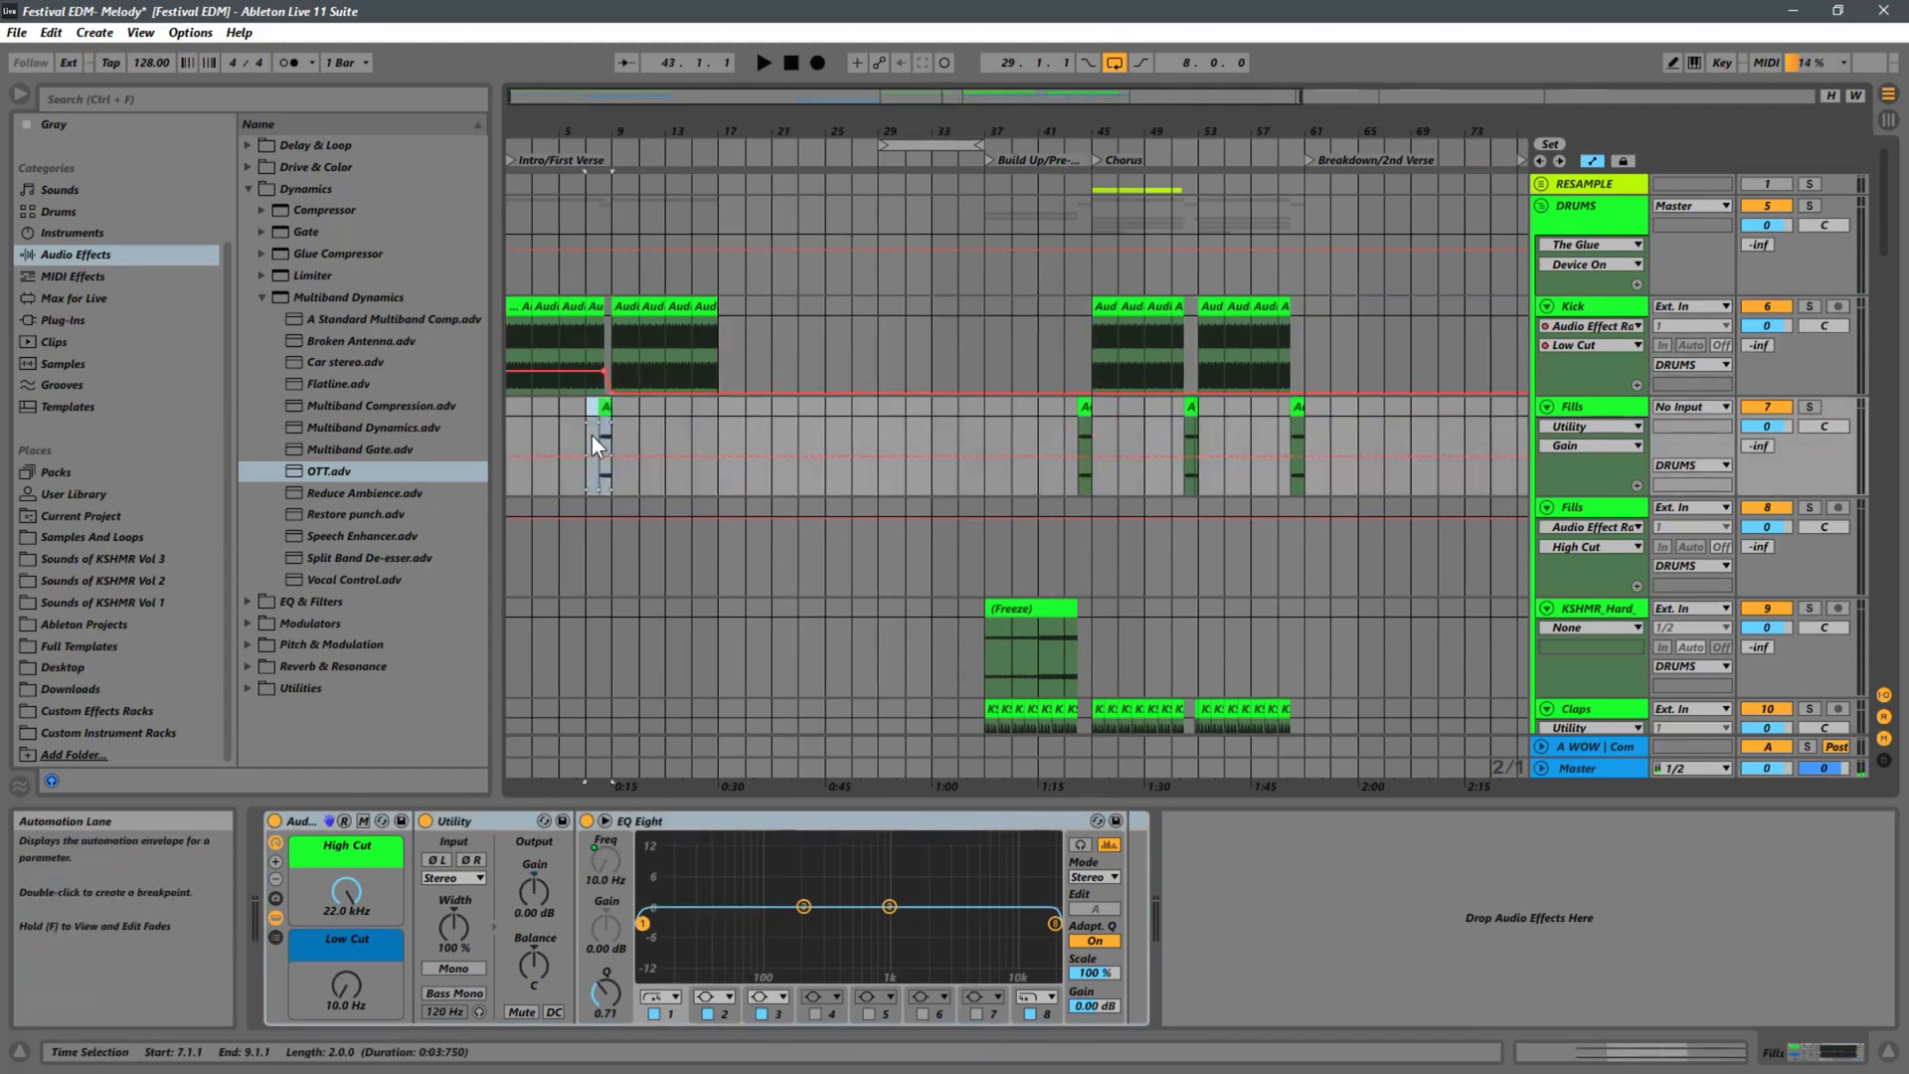
Play the intro from bar 7 to check the drum fill across the kick gap.
{"action": "left_click", "coordinate": [593, 433]}
{"action": "key", "text": "space"}
{"action": "left_click_drag", "start_coordinate": [605, 132], "coordinate": [805, 306]}
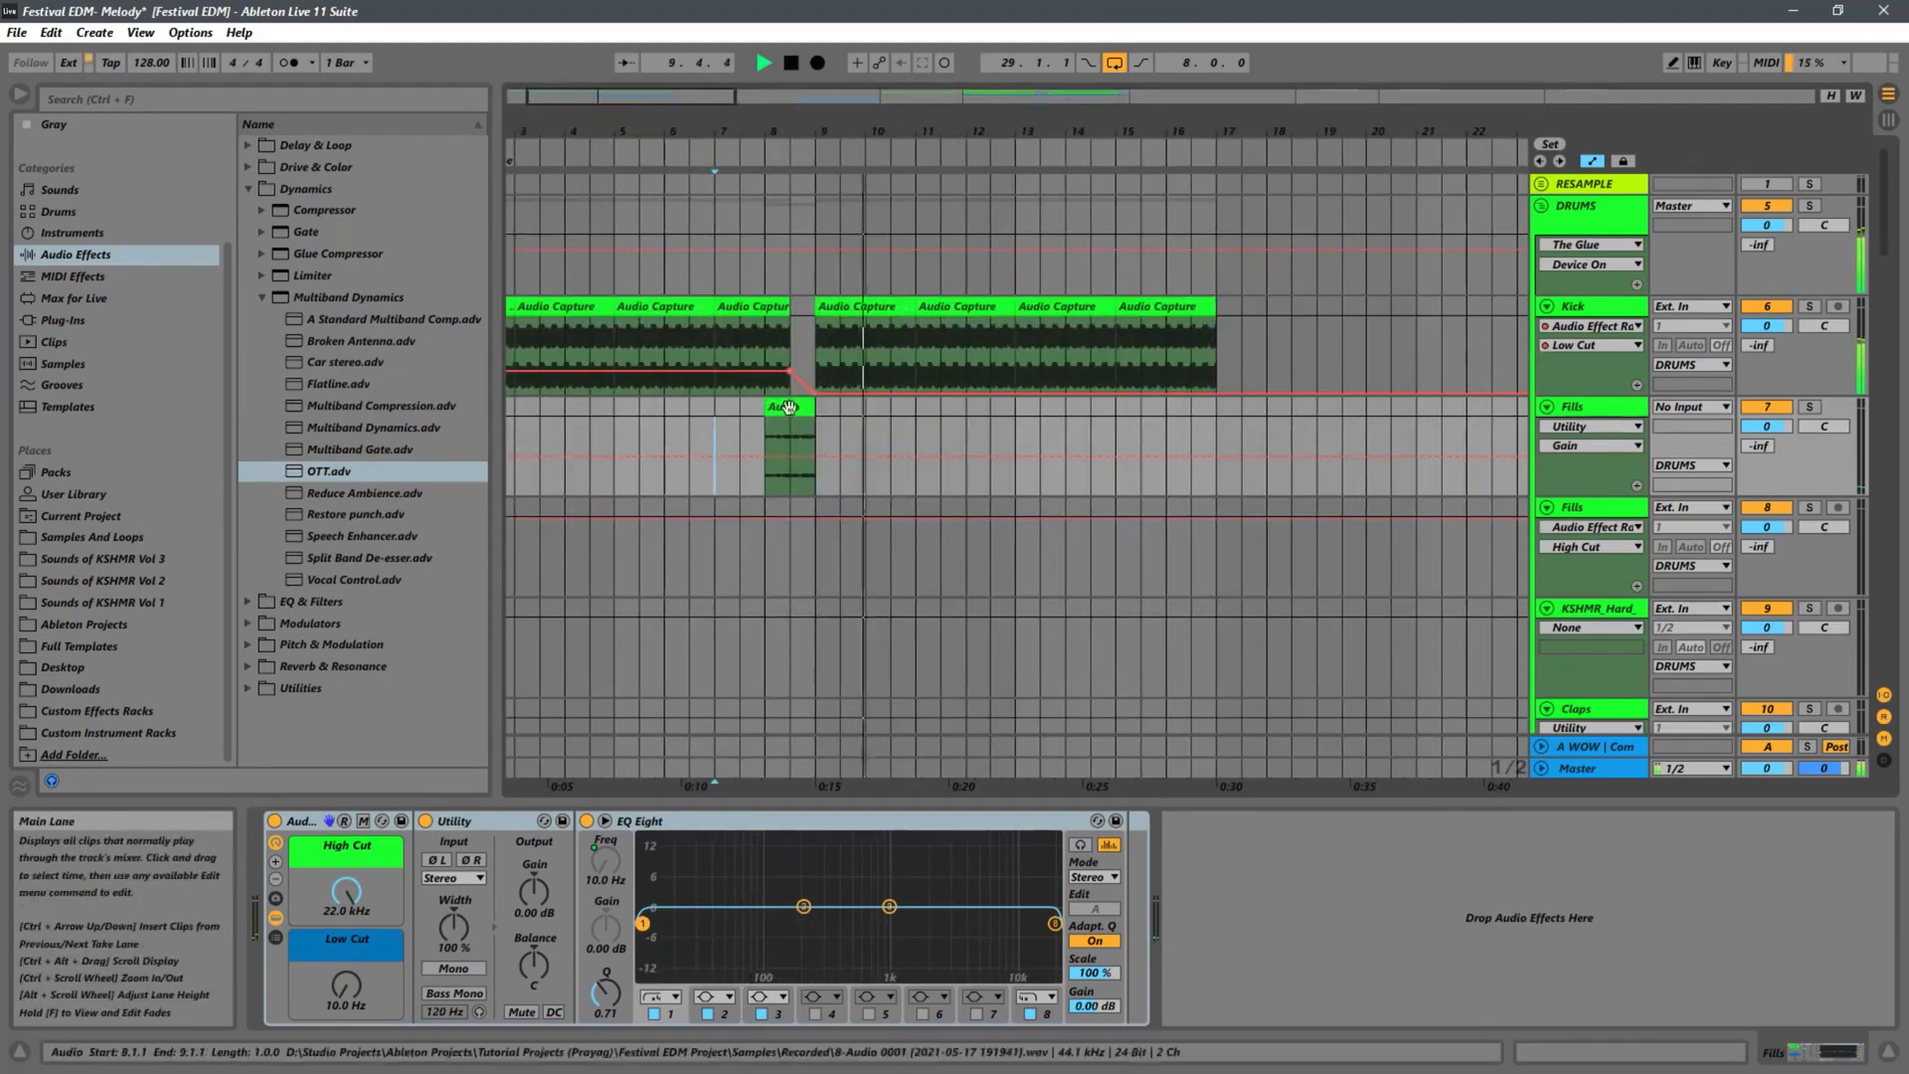
{"action": "key", "text": "space"}
{"action": "key", "text": "space"}
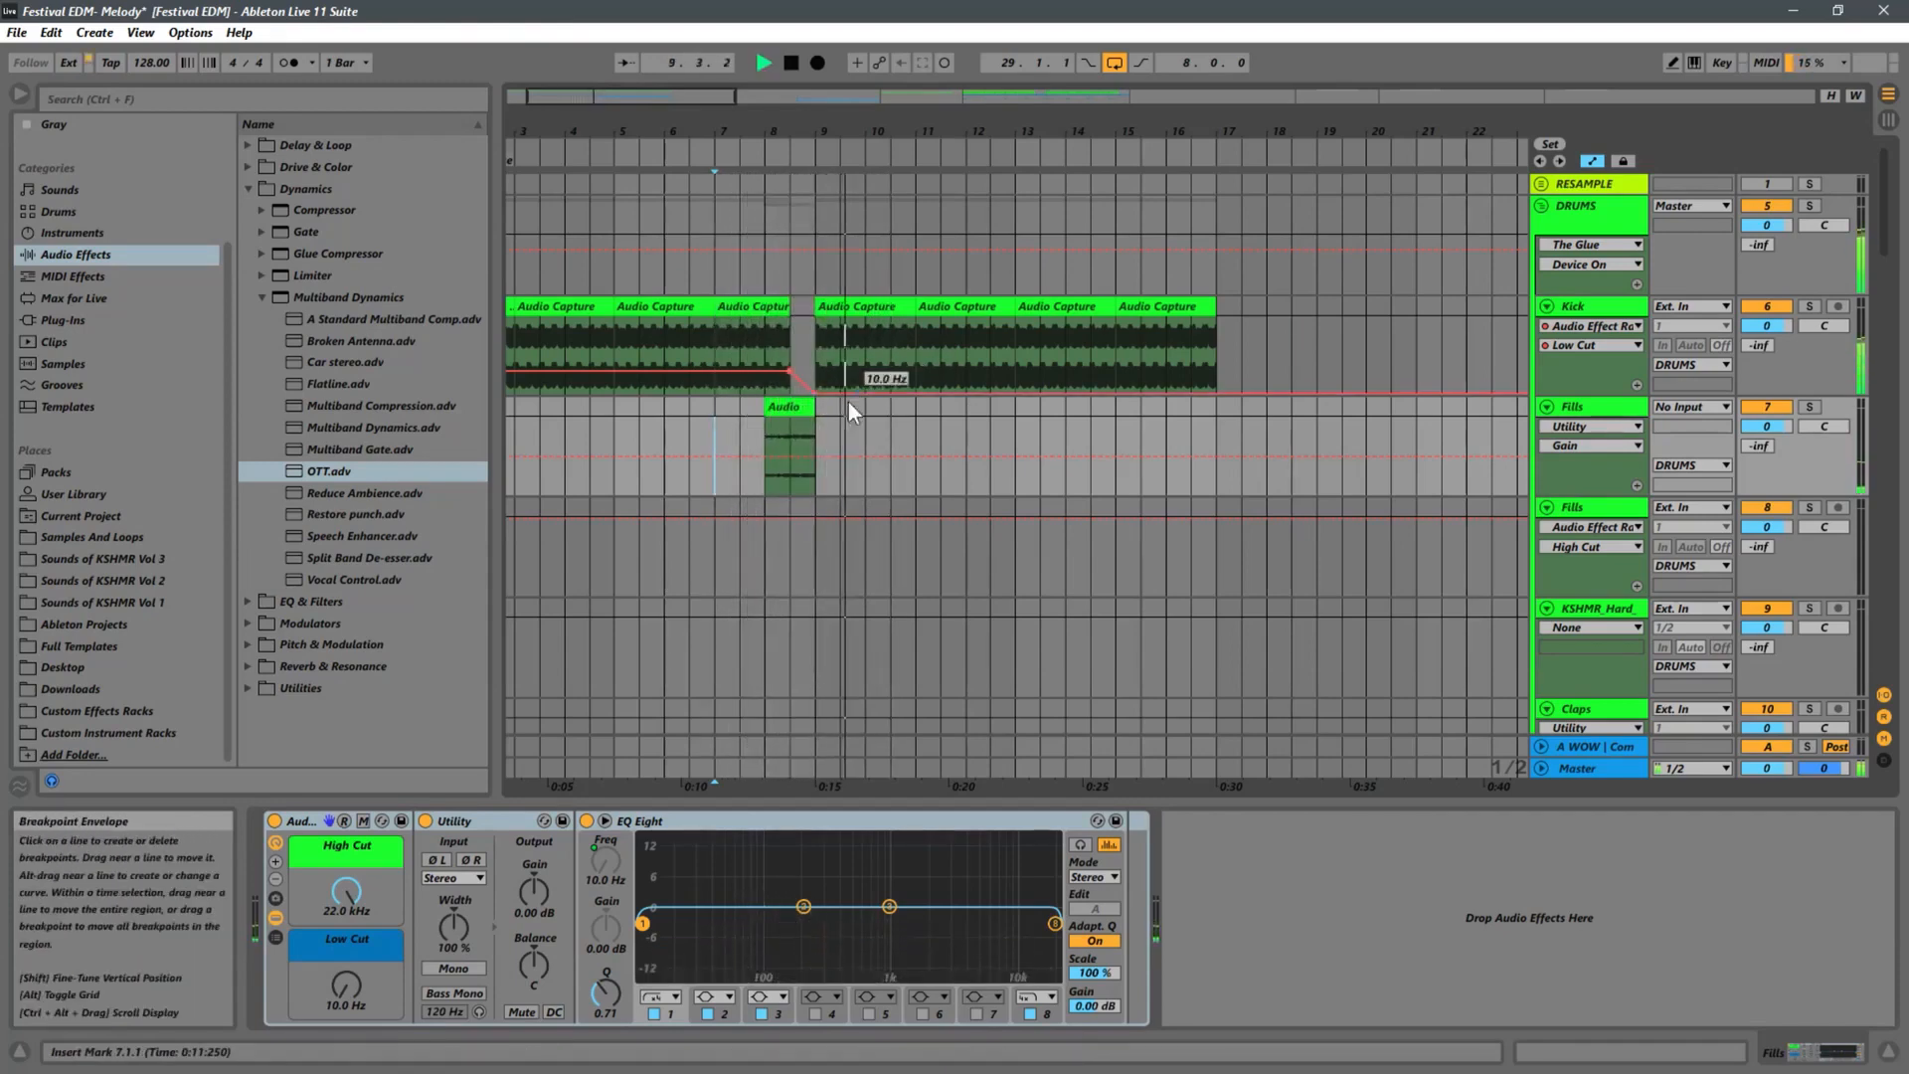
Copy all the clap clips of the first chorus section to bar 9 of the intro.
{"action": "left_click_drag", "start_coordinate": [1283, 134], "coordinate": [1200, 13]}
{"action": "scroll", "coordinate": [1173, 487], "scroll_direction": "down", "scroll_amount": 1}
{"action": "scroll", "coordinate": [1135, 591], "scroll_direction": "down", "scroll_amount": 5}
{"action": "scroll", "coordinate": [1135, 593], "scroll_direction": "down", "scroll_amount": 1}
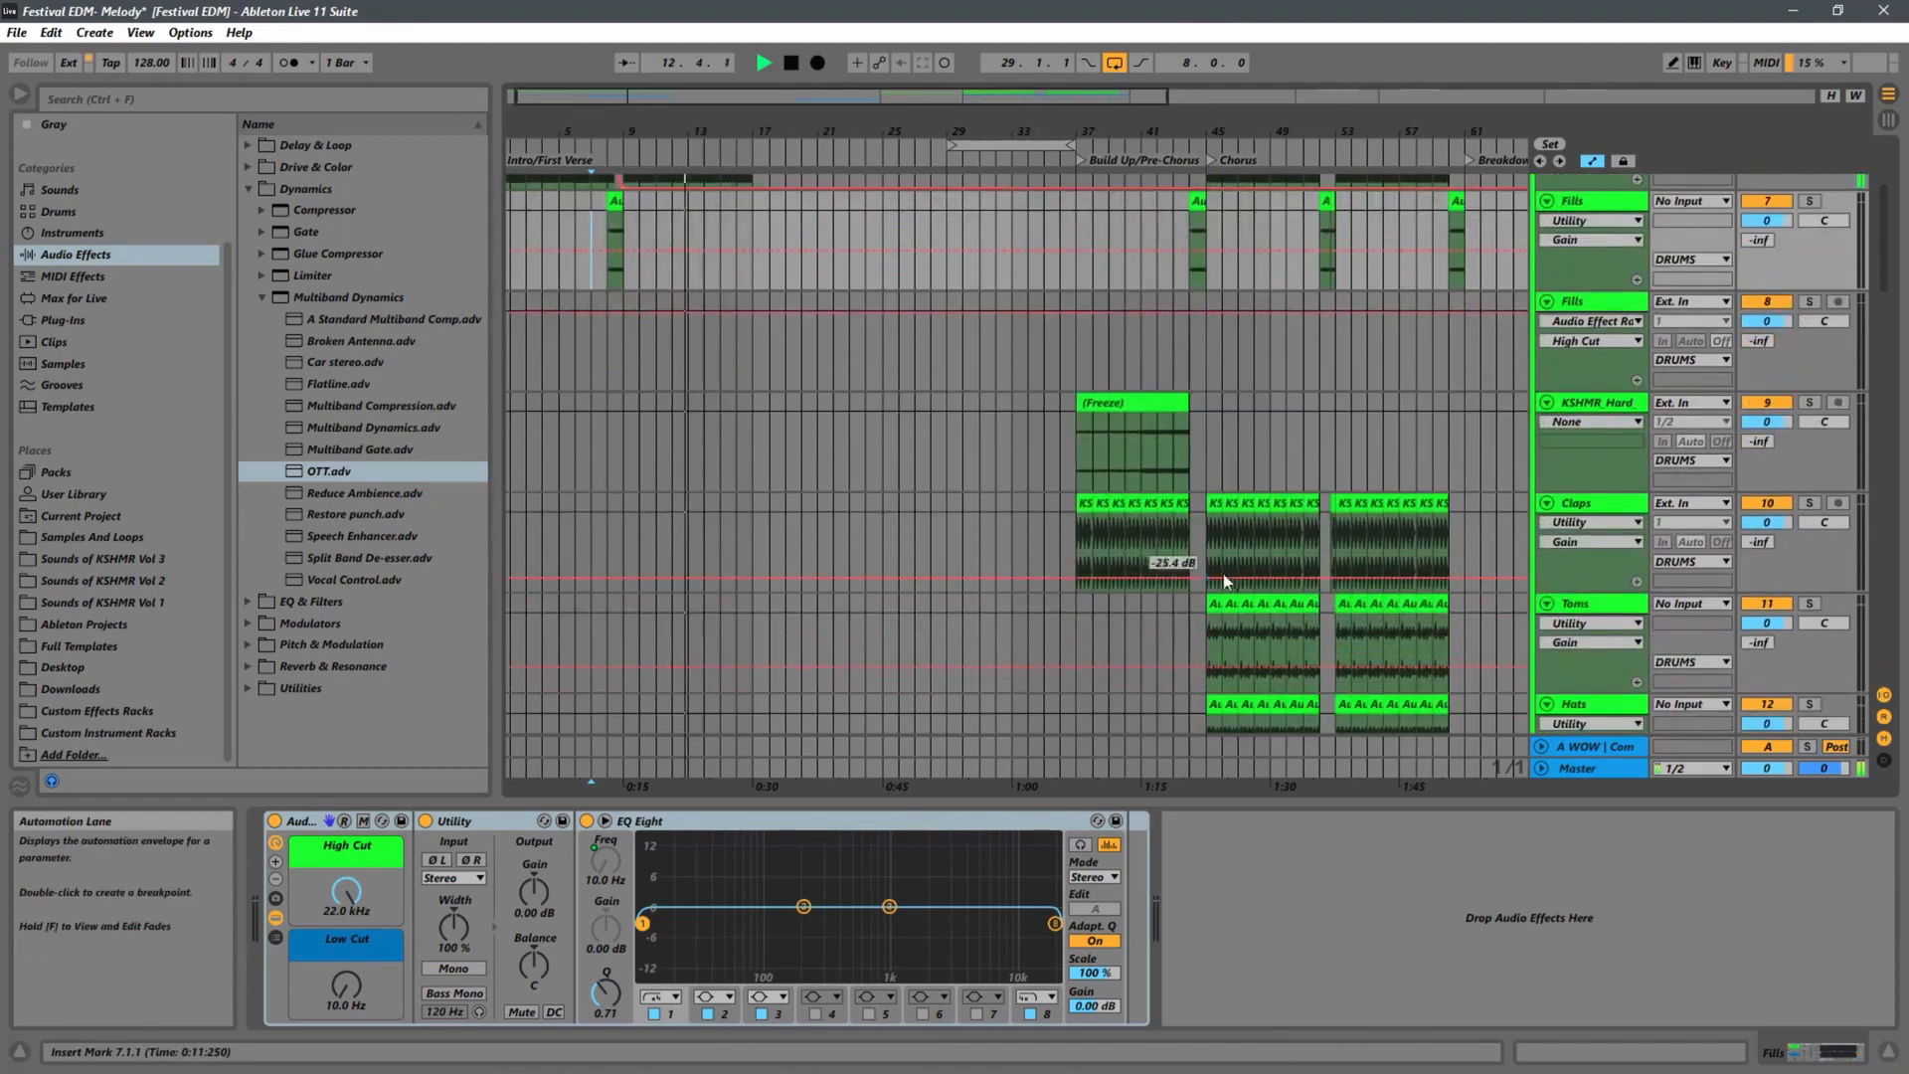
{"action": "scroll", "coordinate": [1161, 479], "scroll_direction": "down", "scroll_amount": 5}
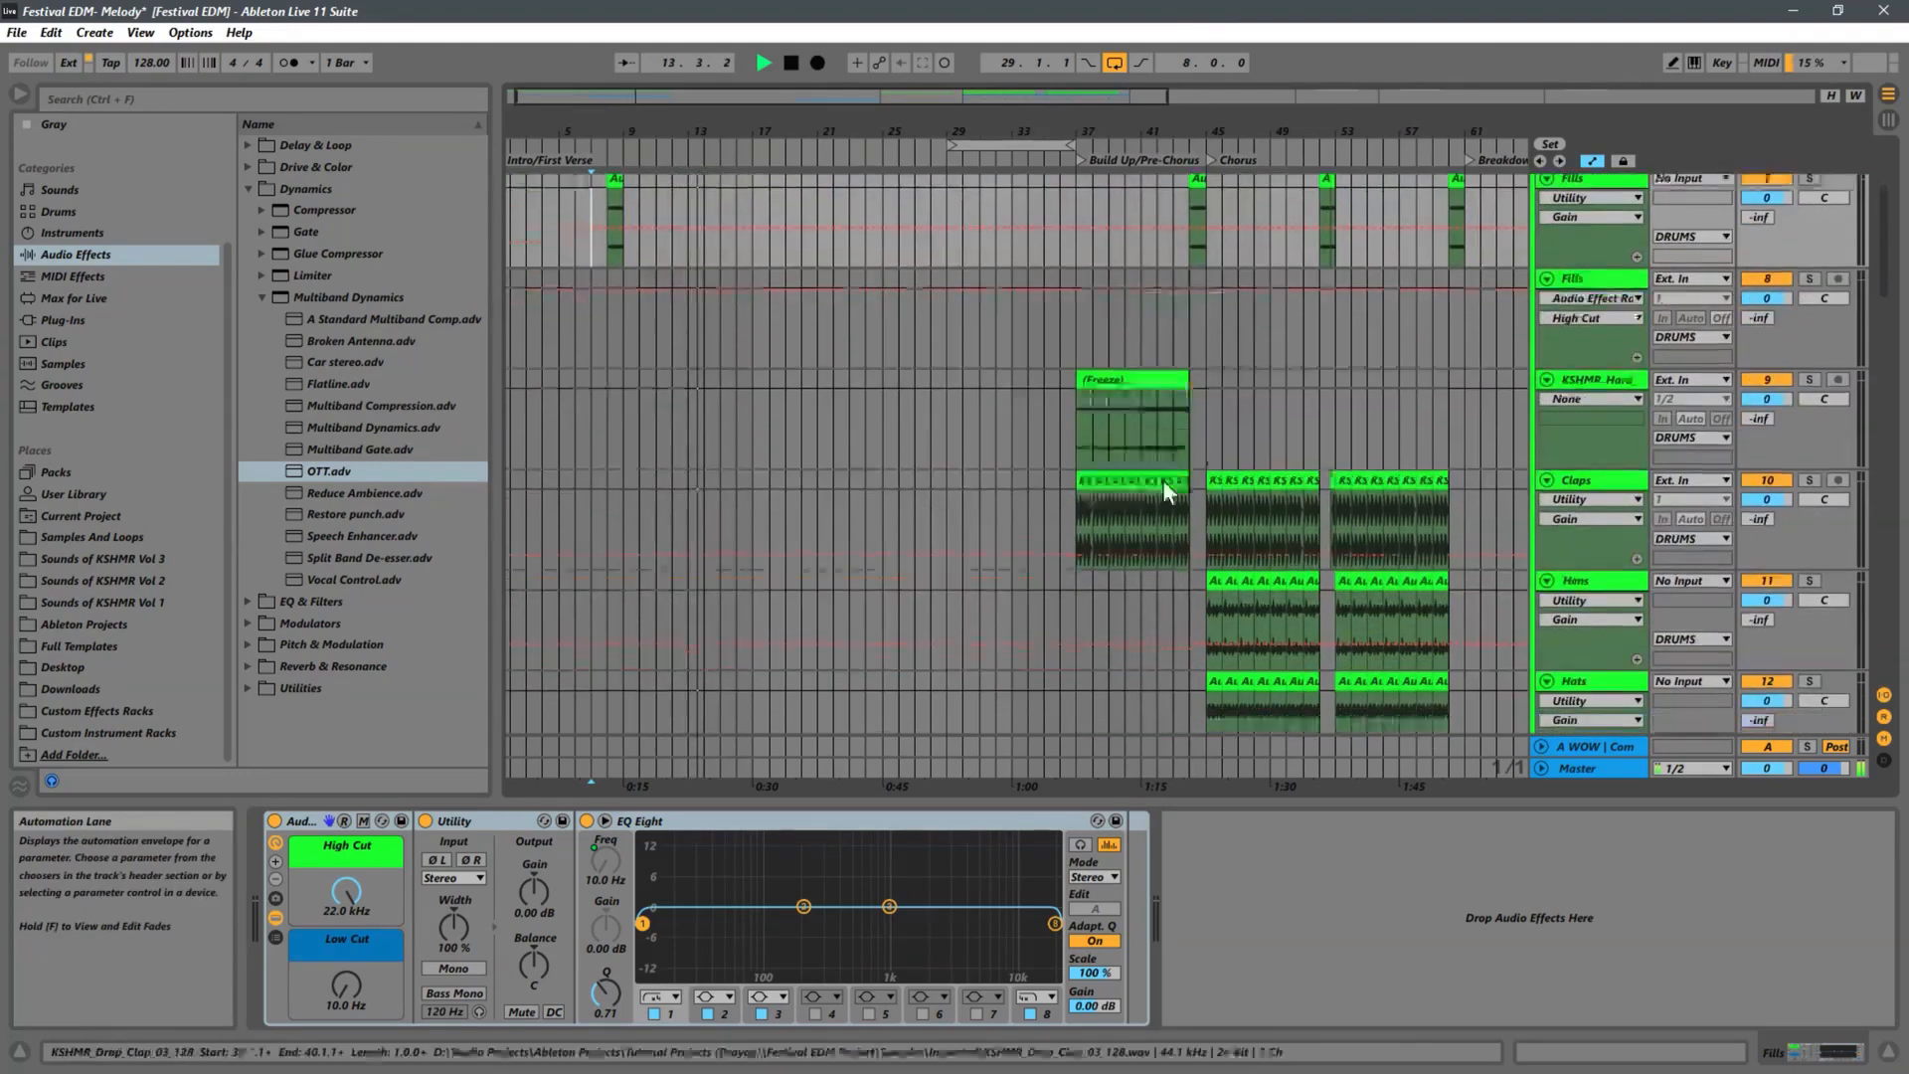
{"action": "key", "text": "space"}
{"action": "scroll", "coordinate": [1130, 439], "scroll_direction": "up", "scroll_amount": 6}
{"action": "scroll", "coordinate": [1173, 497], "scroll_direction": "up", "scroll_amount": 1}
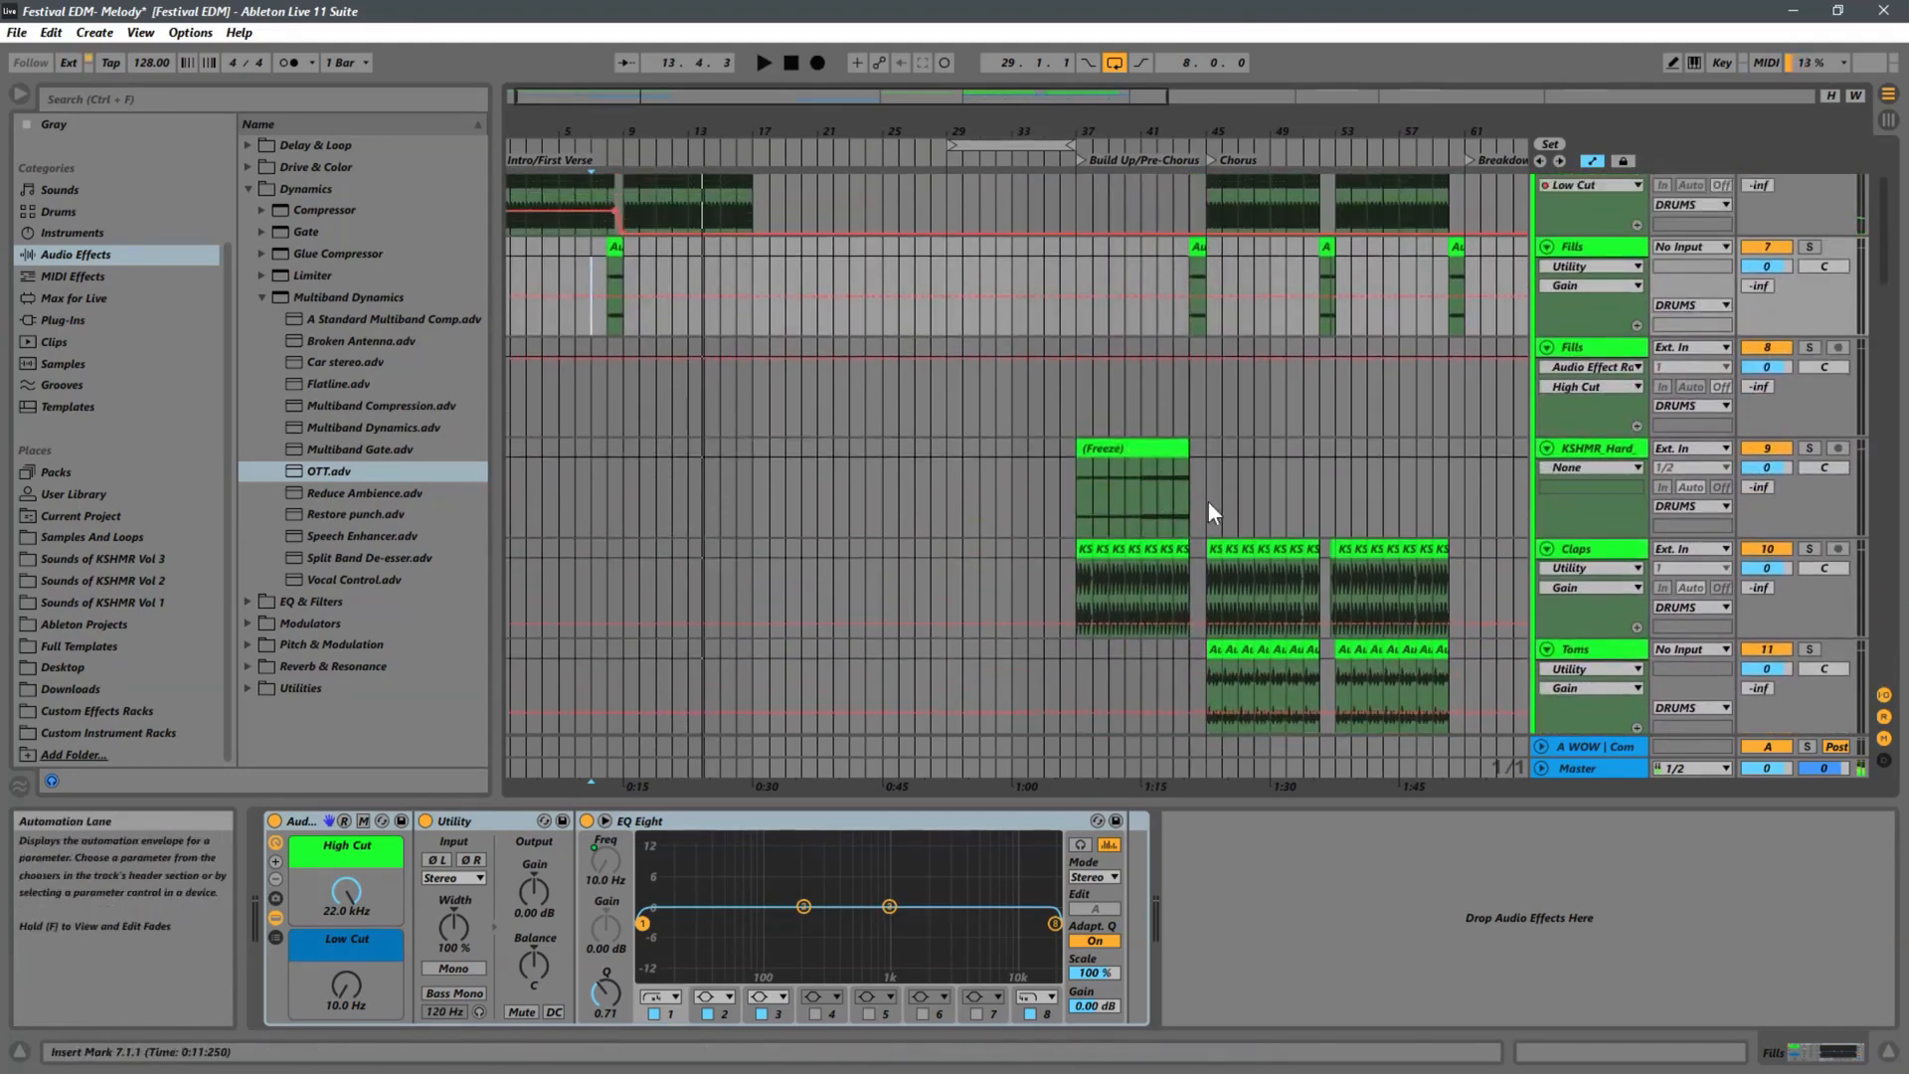
{"action": "left_click", "coordinate": [1297, 550]}
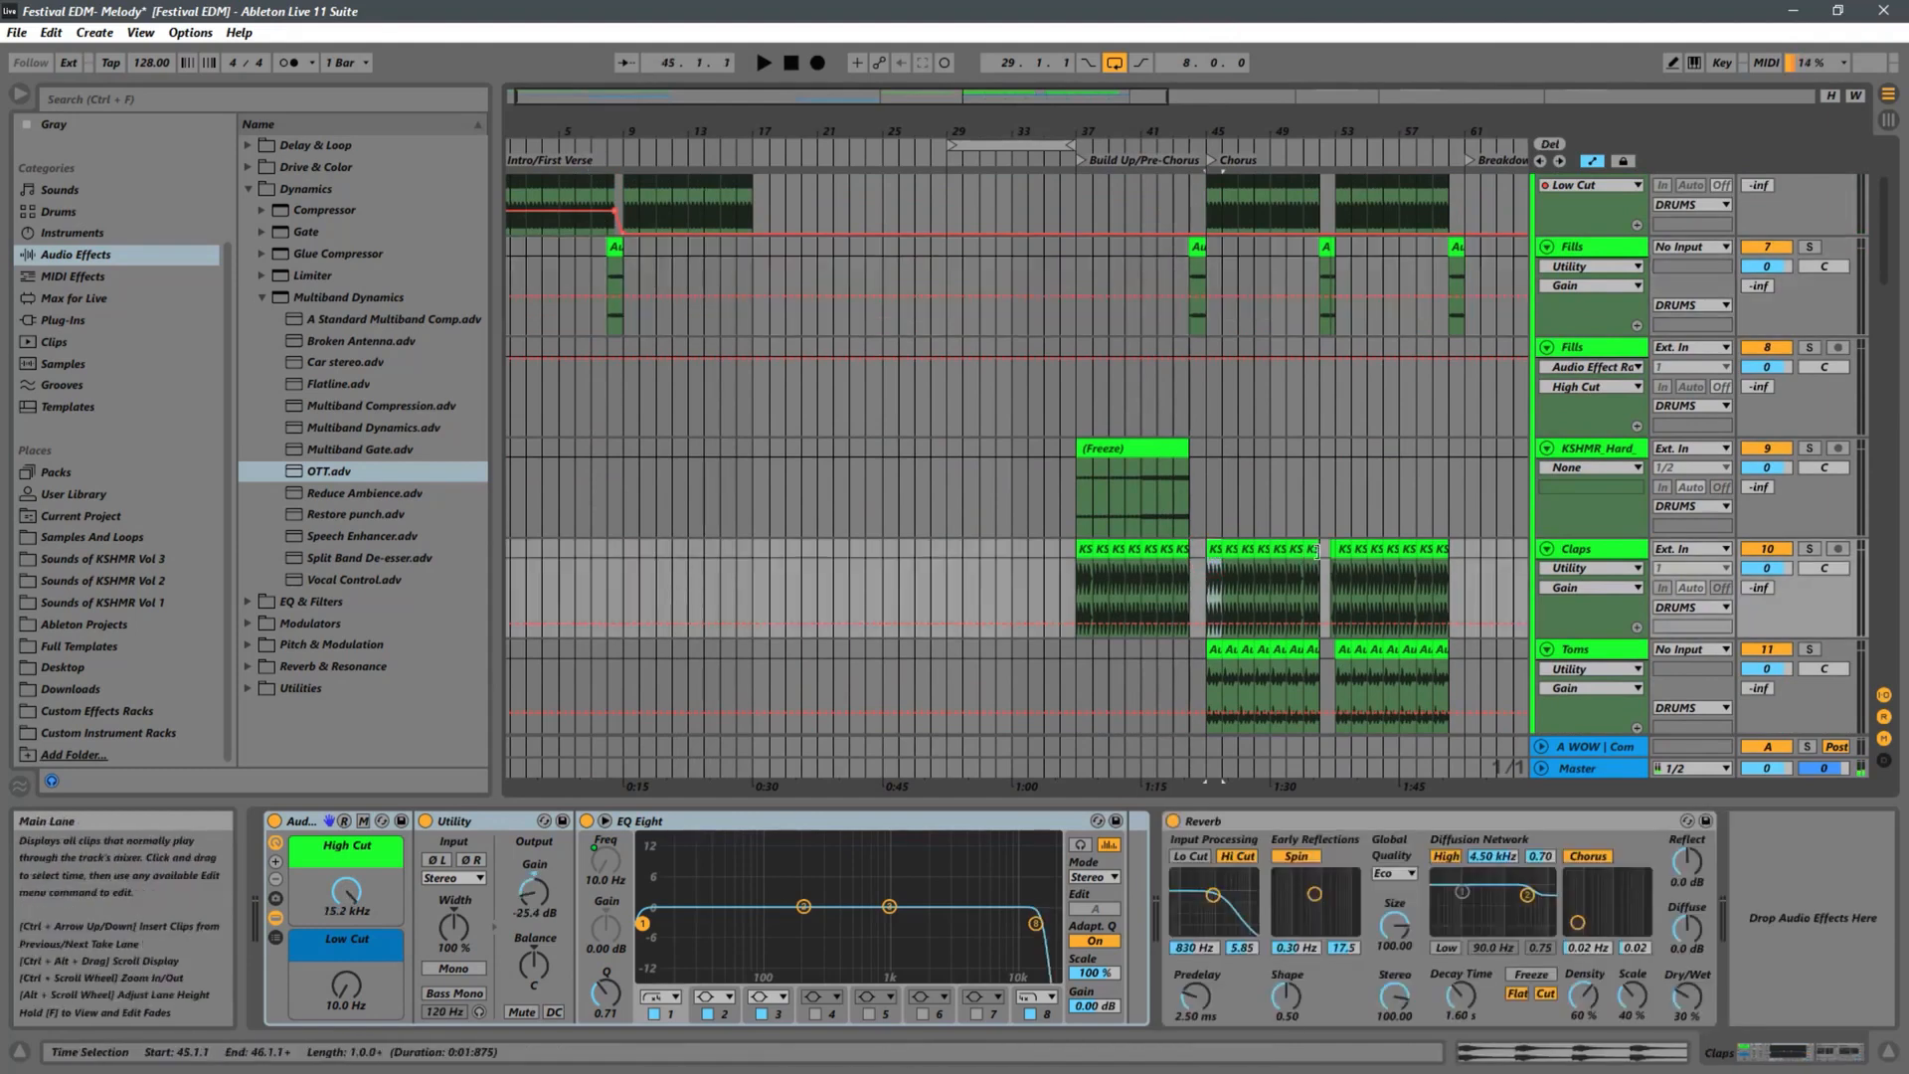
{"action": "left_click_drag", "start_coordinate": [1298, 550], "coordinate": [645, 568]}
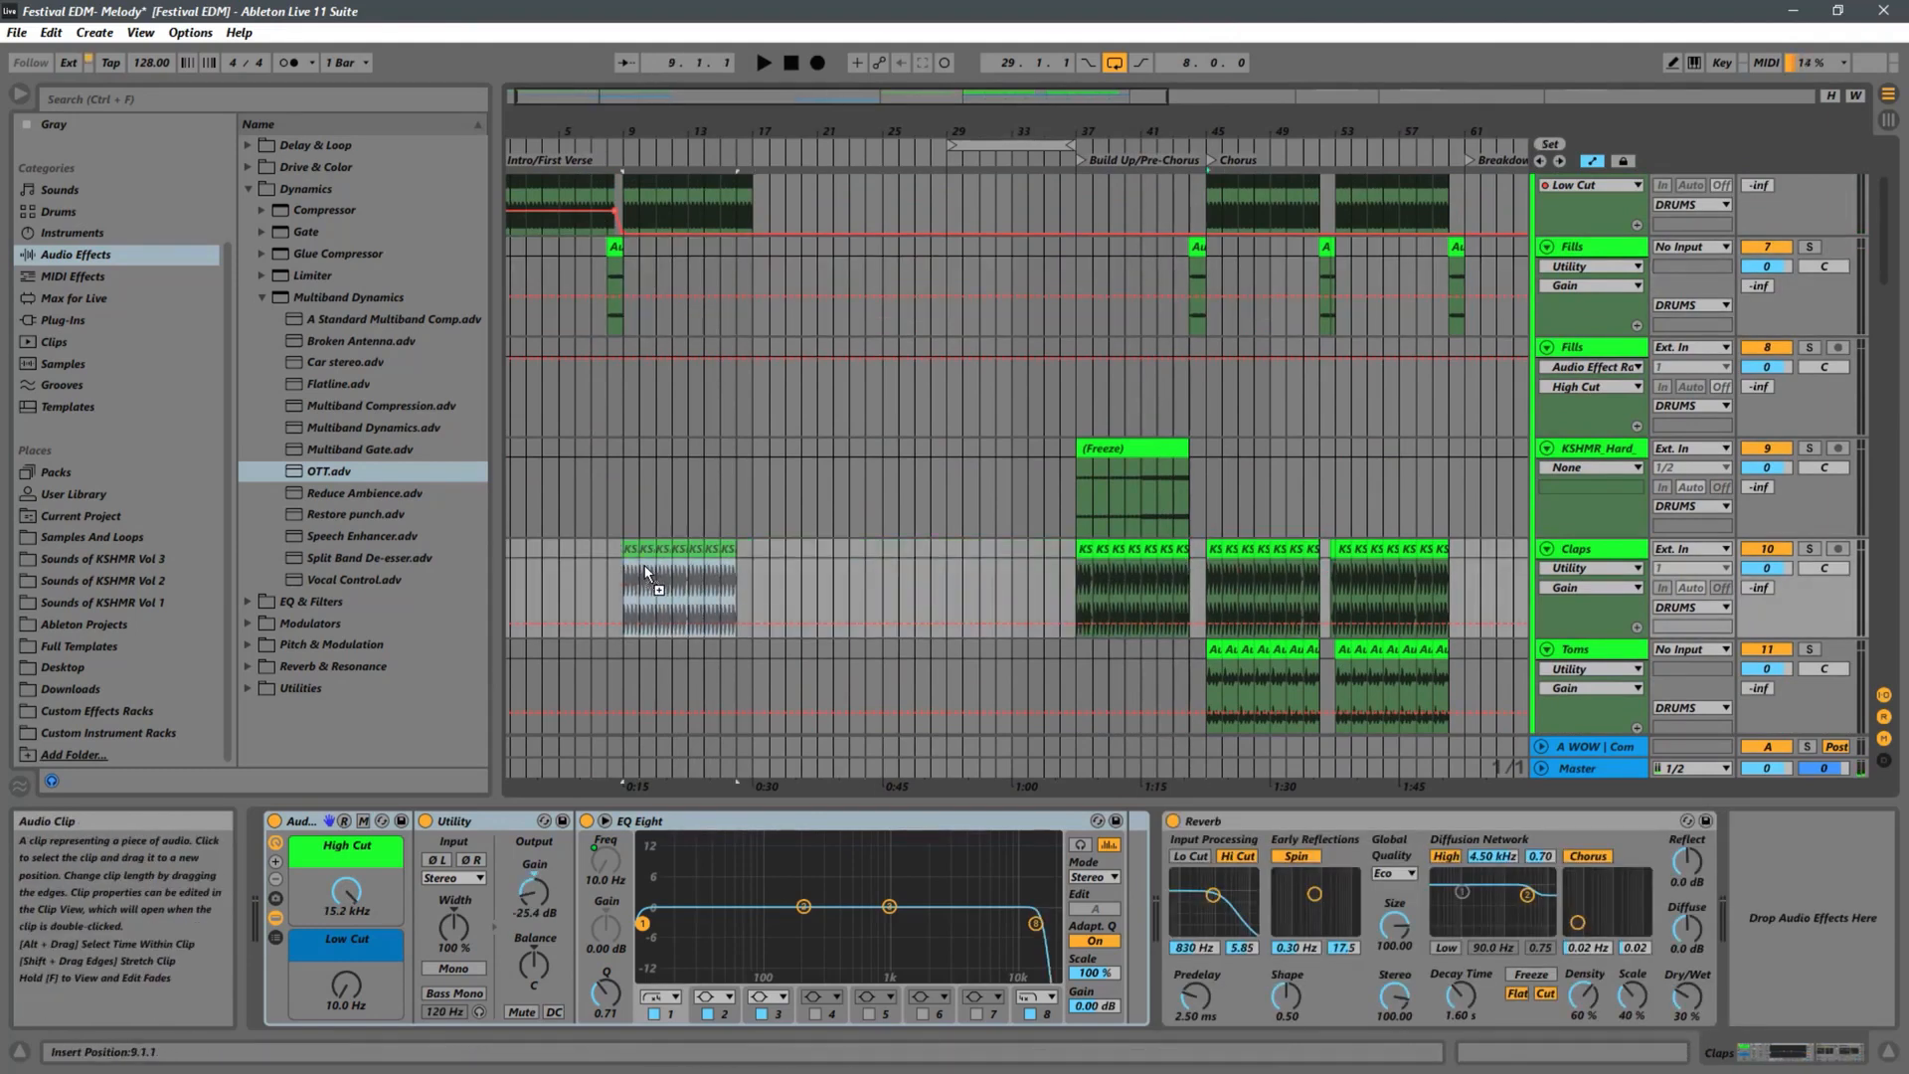
Duplicate the last intro clap clip to fill up to bar 17, and play the transition from bar 8.
{"action": "left_click", "coordinate": [752, 555]}
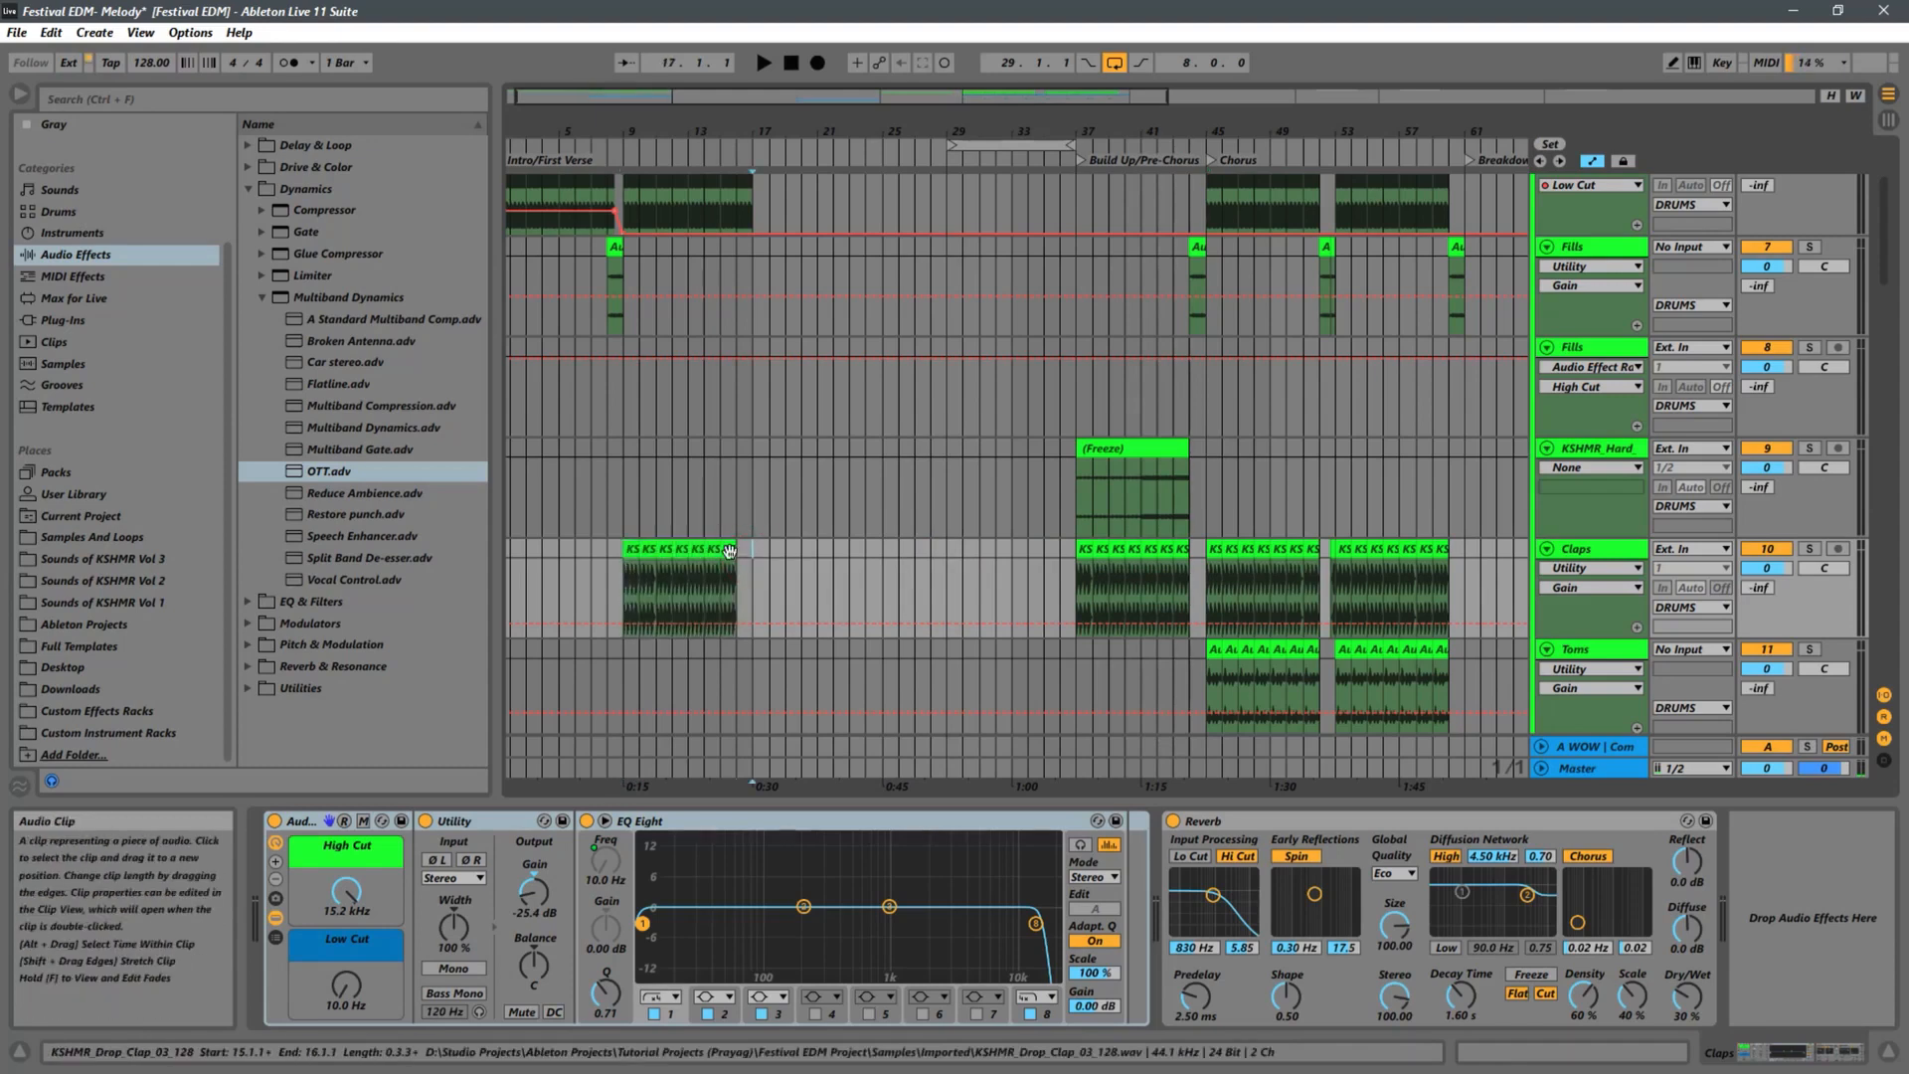
{"action": "left_click", "coordinate": [728, 548]}
{"action": "key", "text": "ctrl+d"}
{"action": "key", "text": "space"}
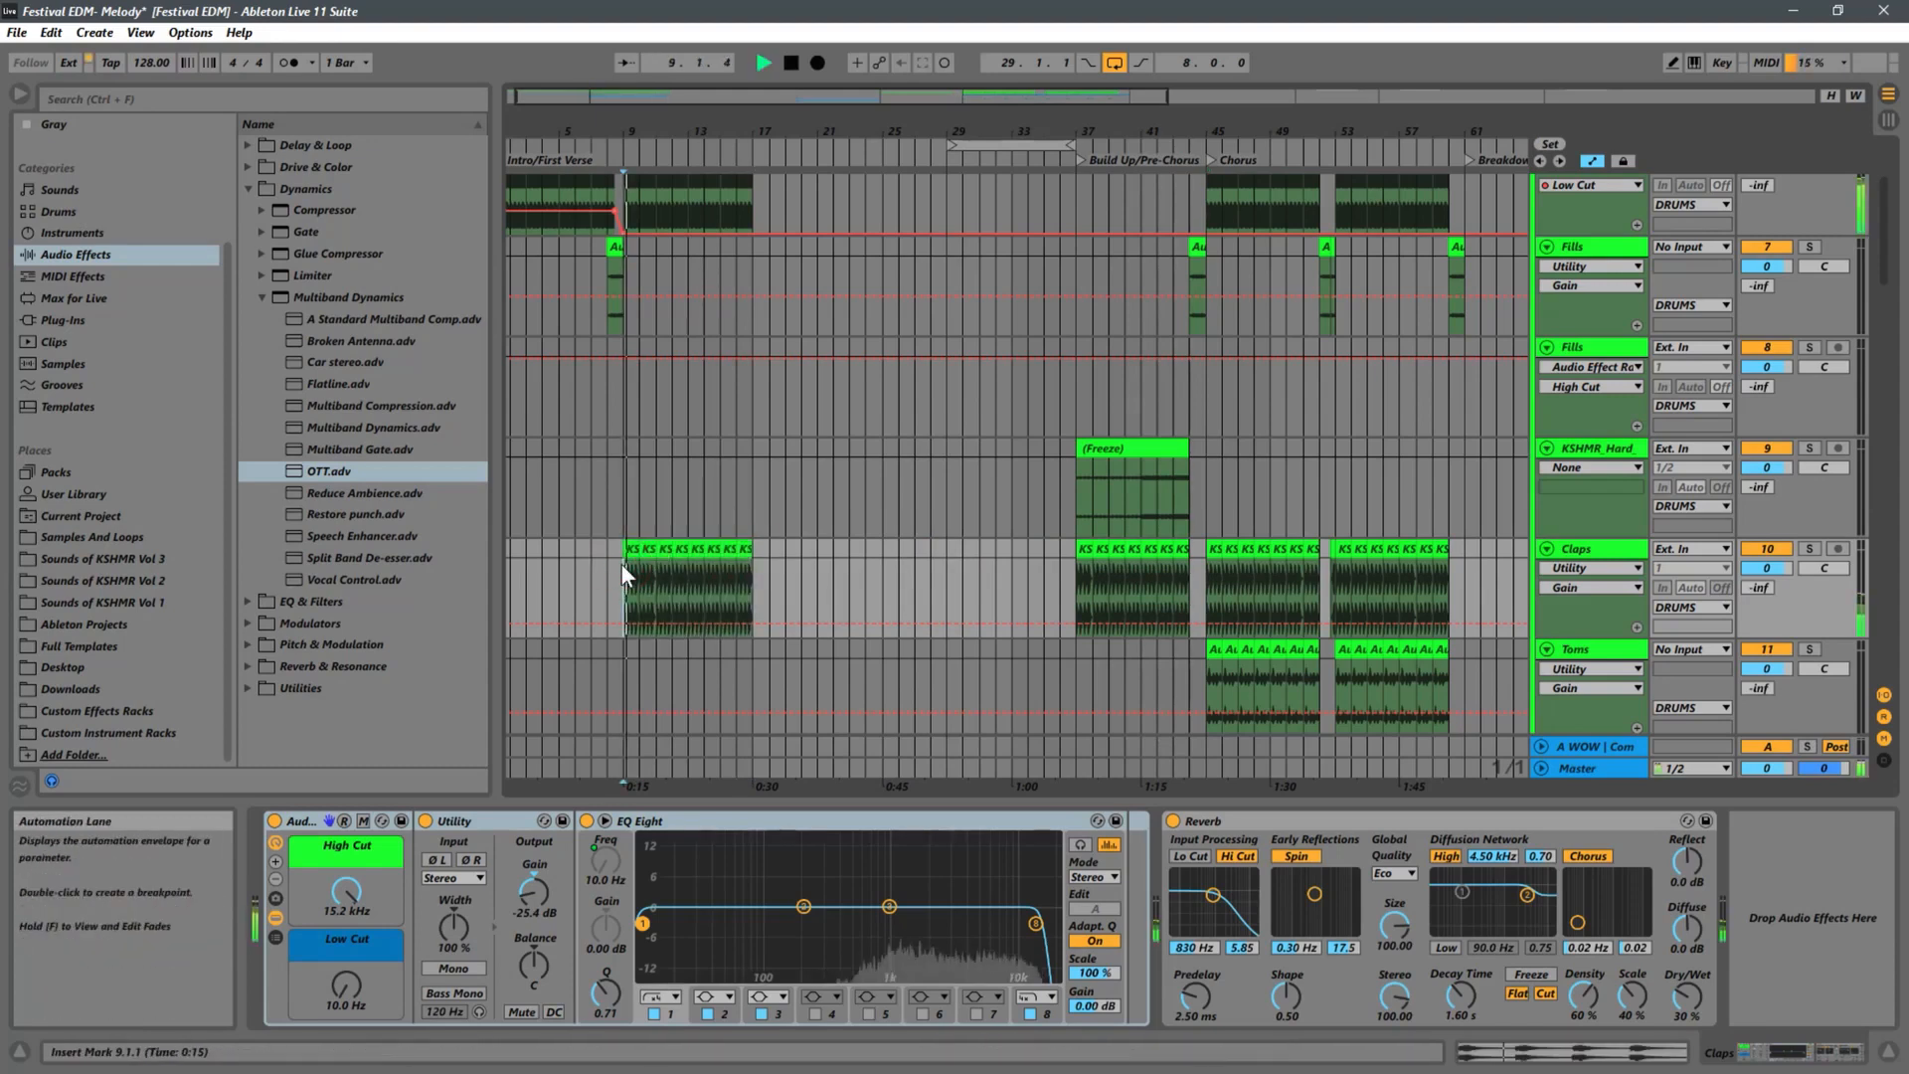
{"action": "left_click", "coordinate": [599, 577]}
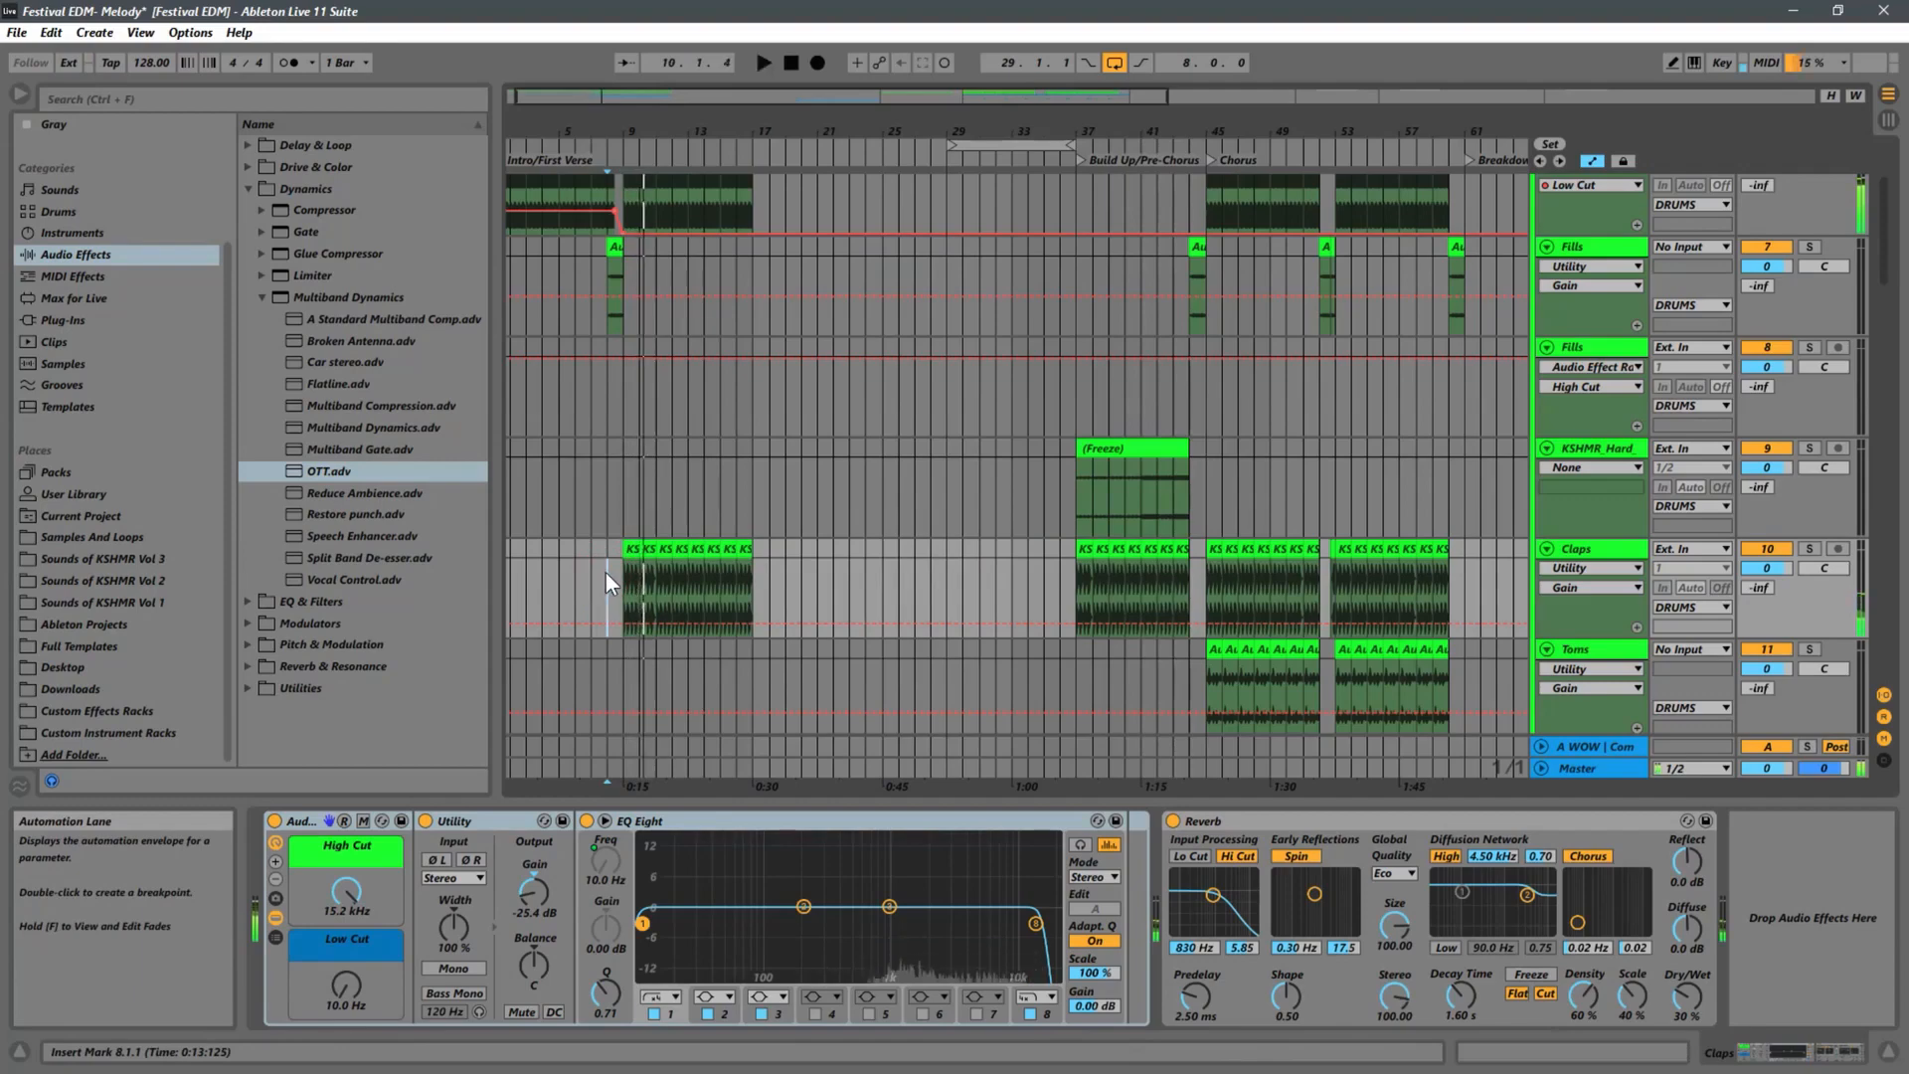
{"action": "left_click", "coordinate": [605, 573]}
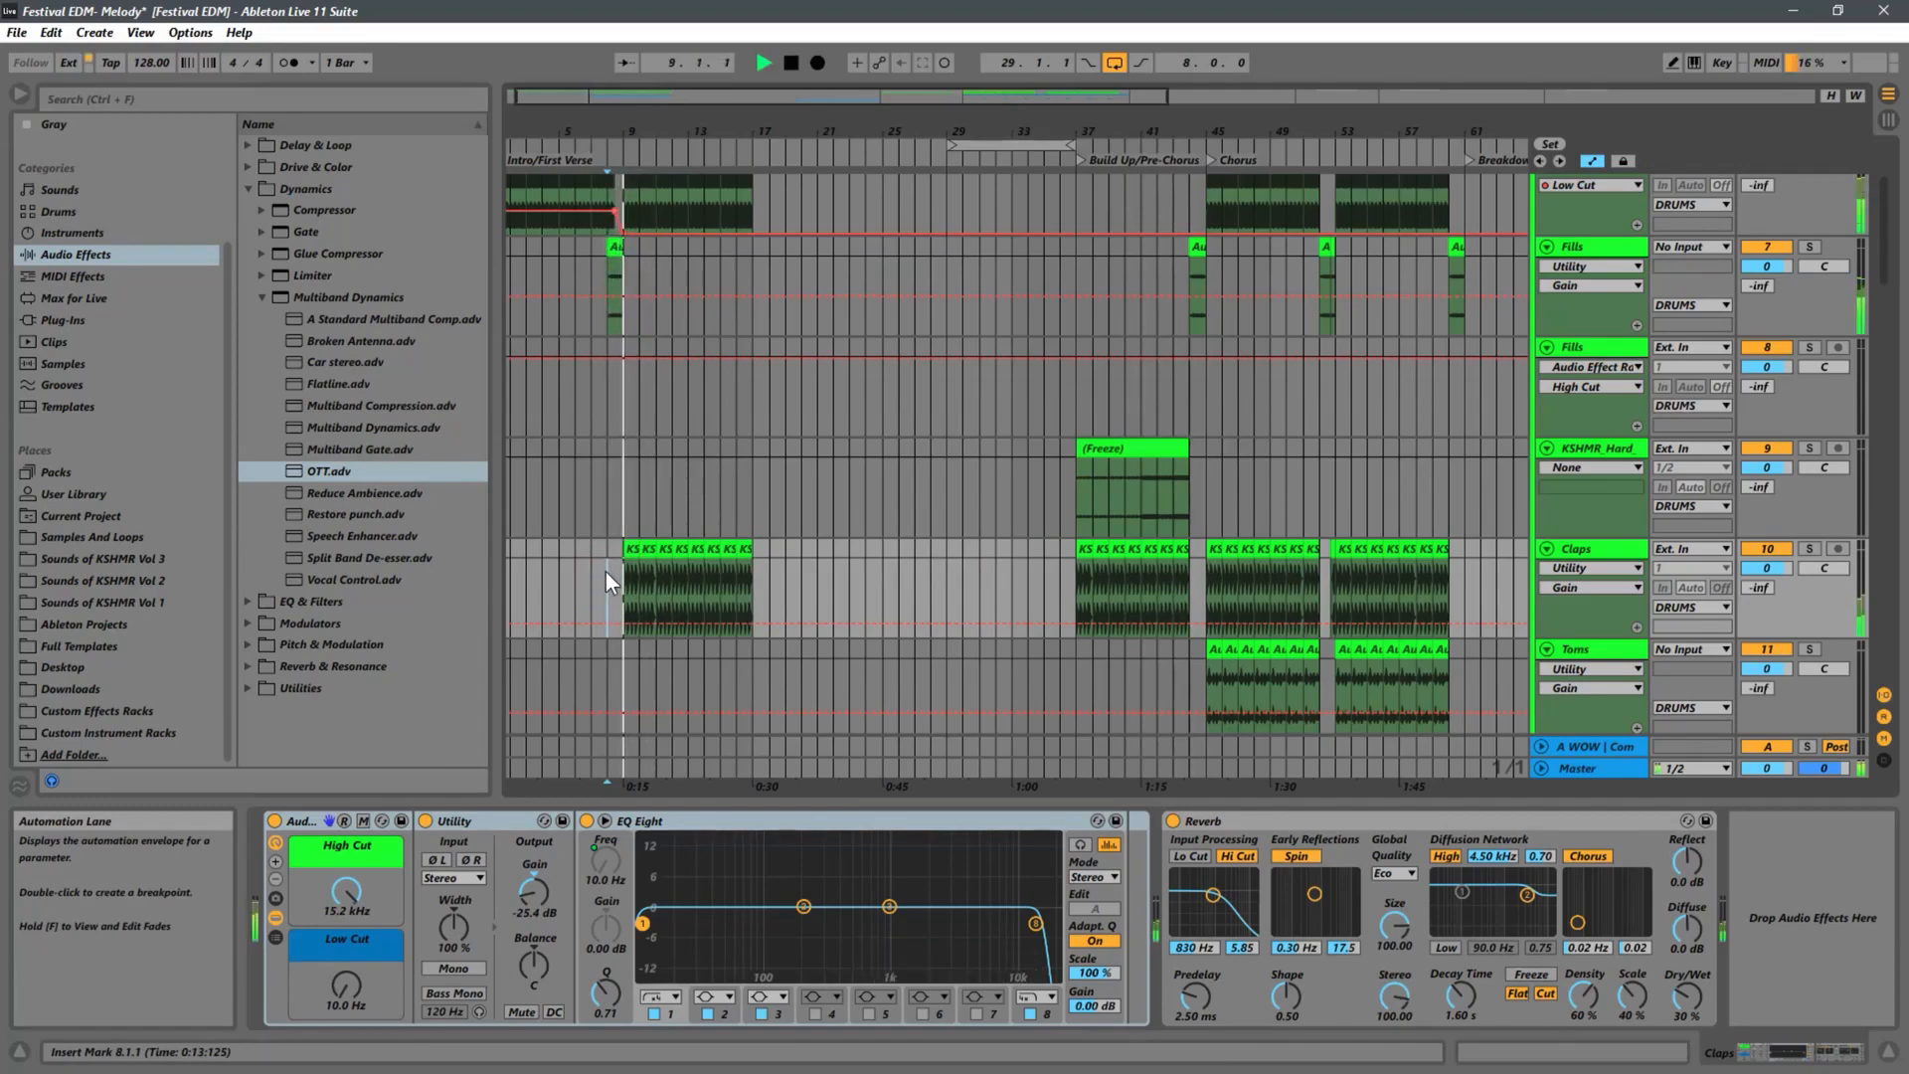
Copy the first chorus crash to bar 9 of the intro.
{"action": "scroll", "coordinate": [1074, 418], "scroll_direction": "down", "scroll_amount": 6}
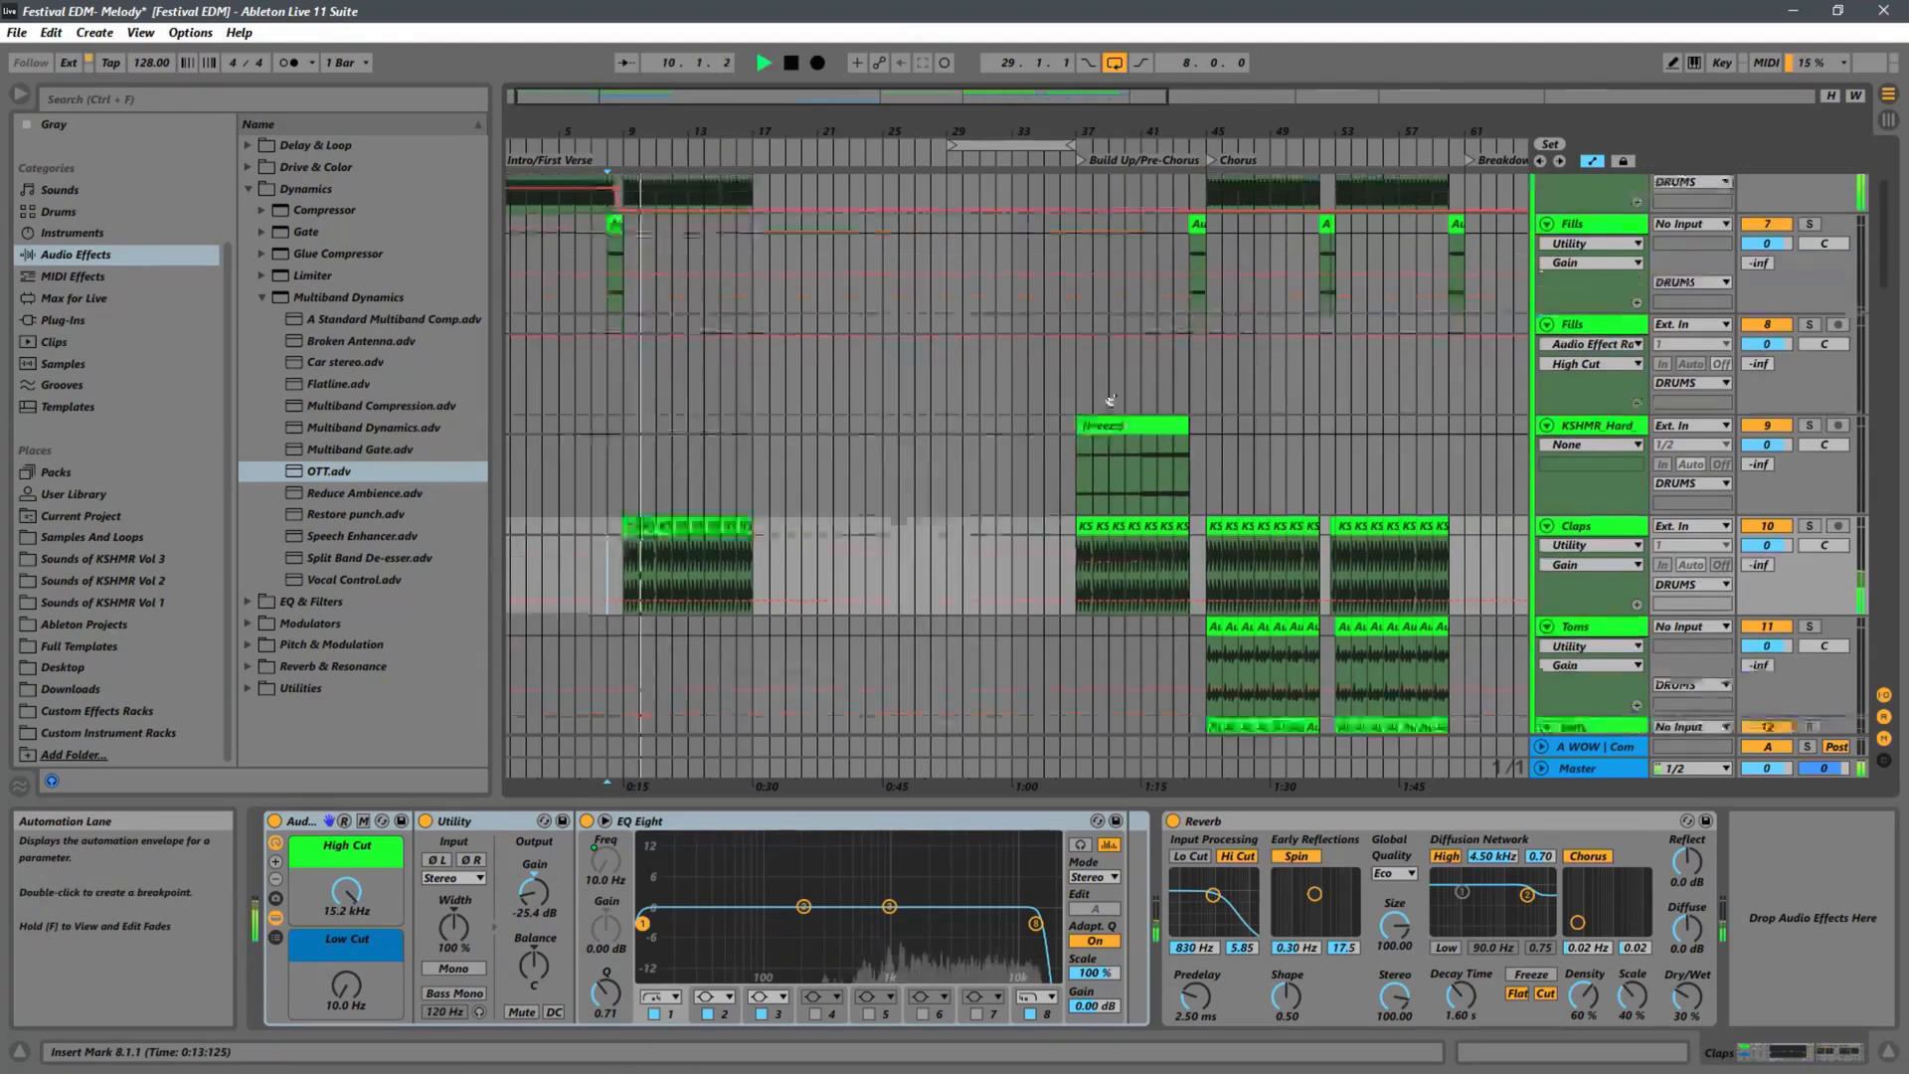
{"action": "left_click_drag", "start_coordinate": [1215, 487], "coordinate": [645, 476]}
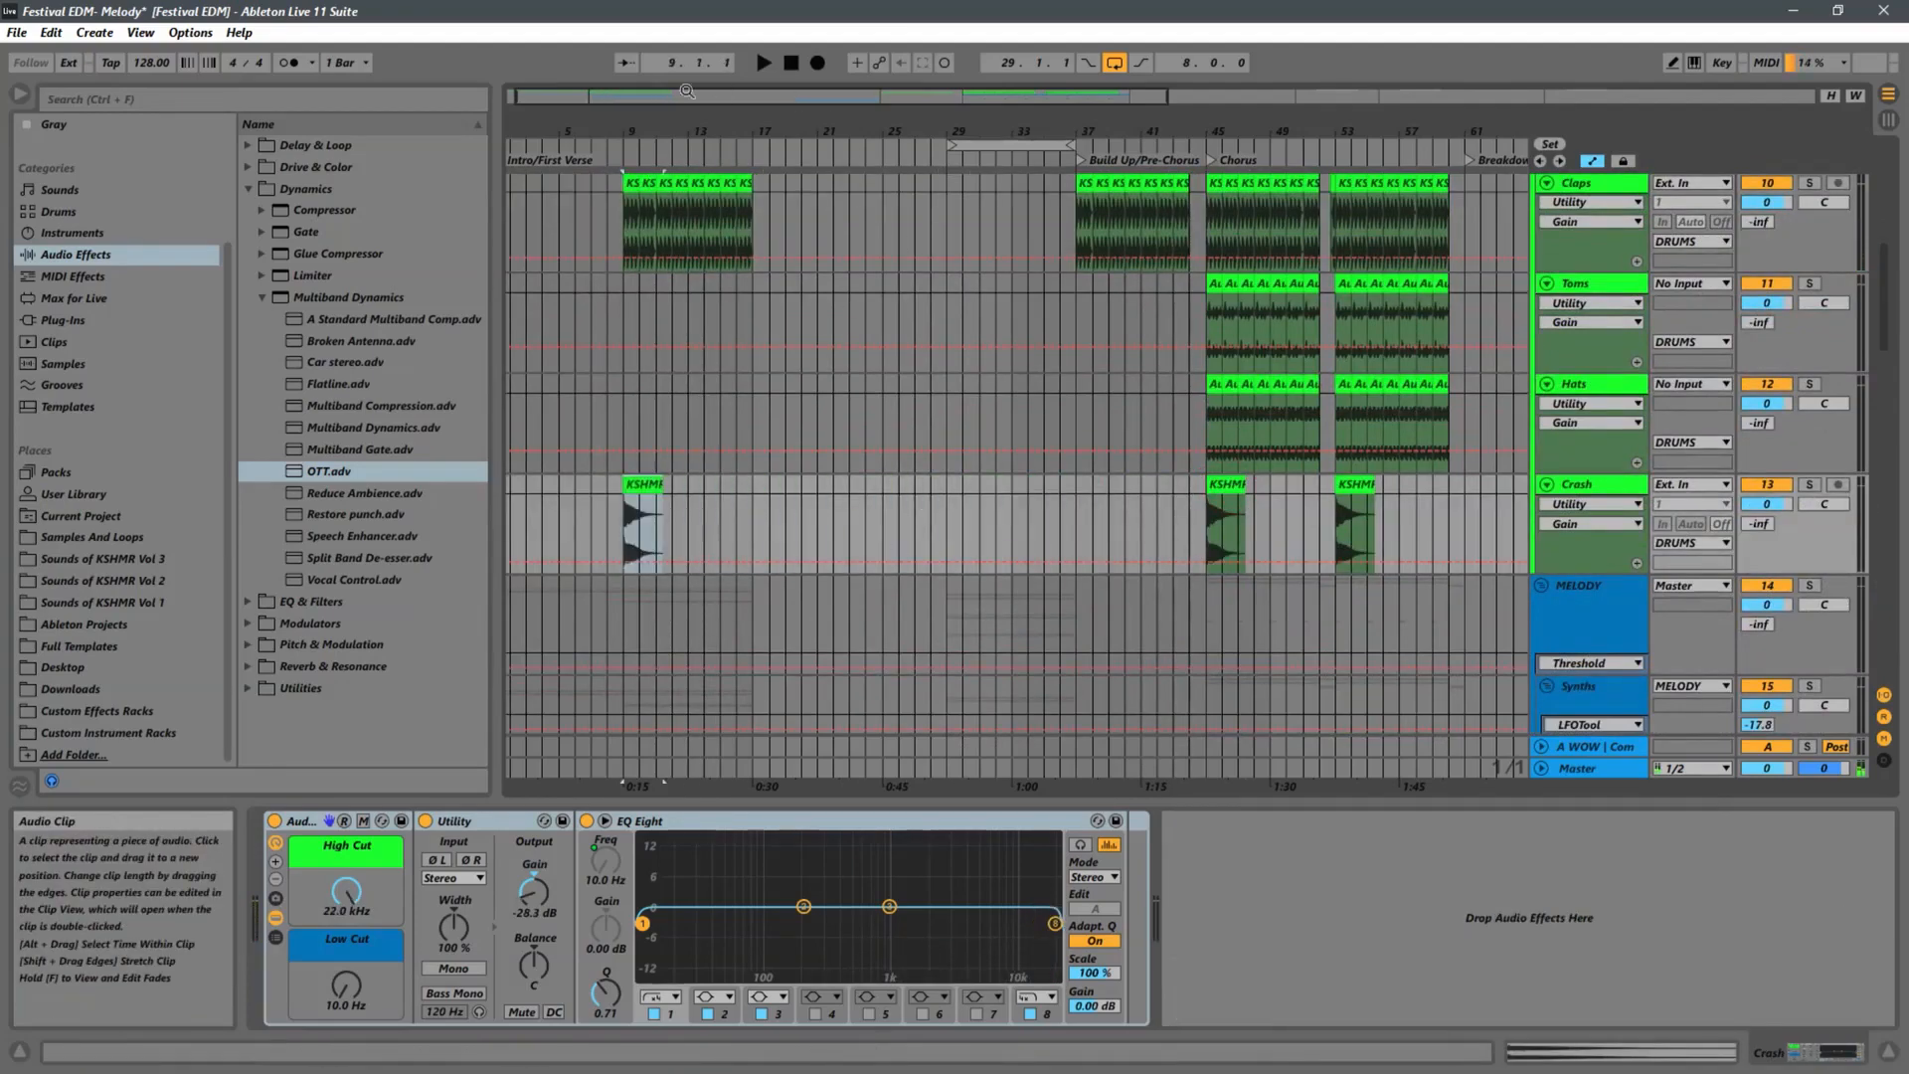
Copy the bar 9 crash to start at bar 6 and reverse the copied sample.
{"action": "left_click_drag", "start_coordinate": [563, 128], "coordinate": [820, 153]}
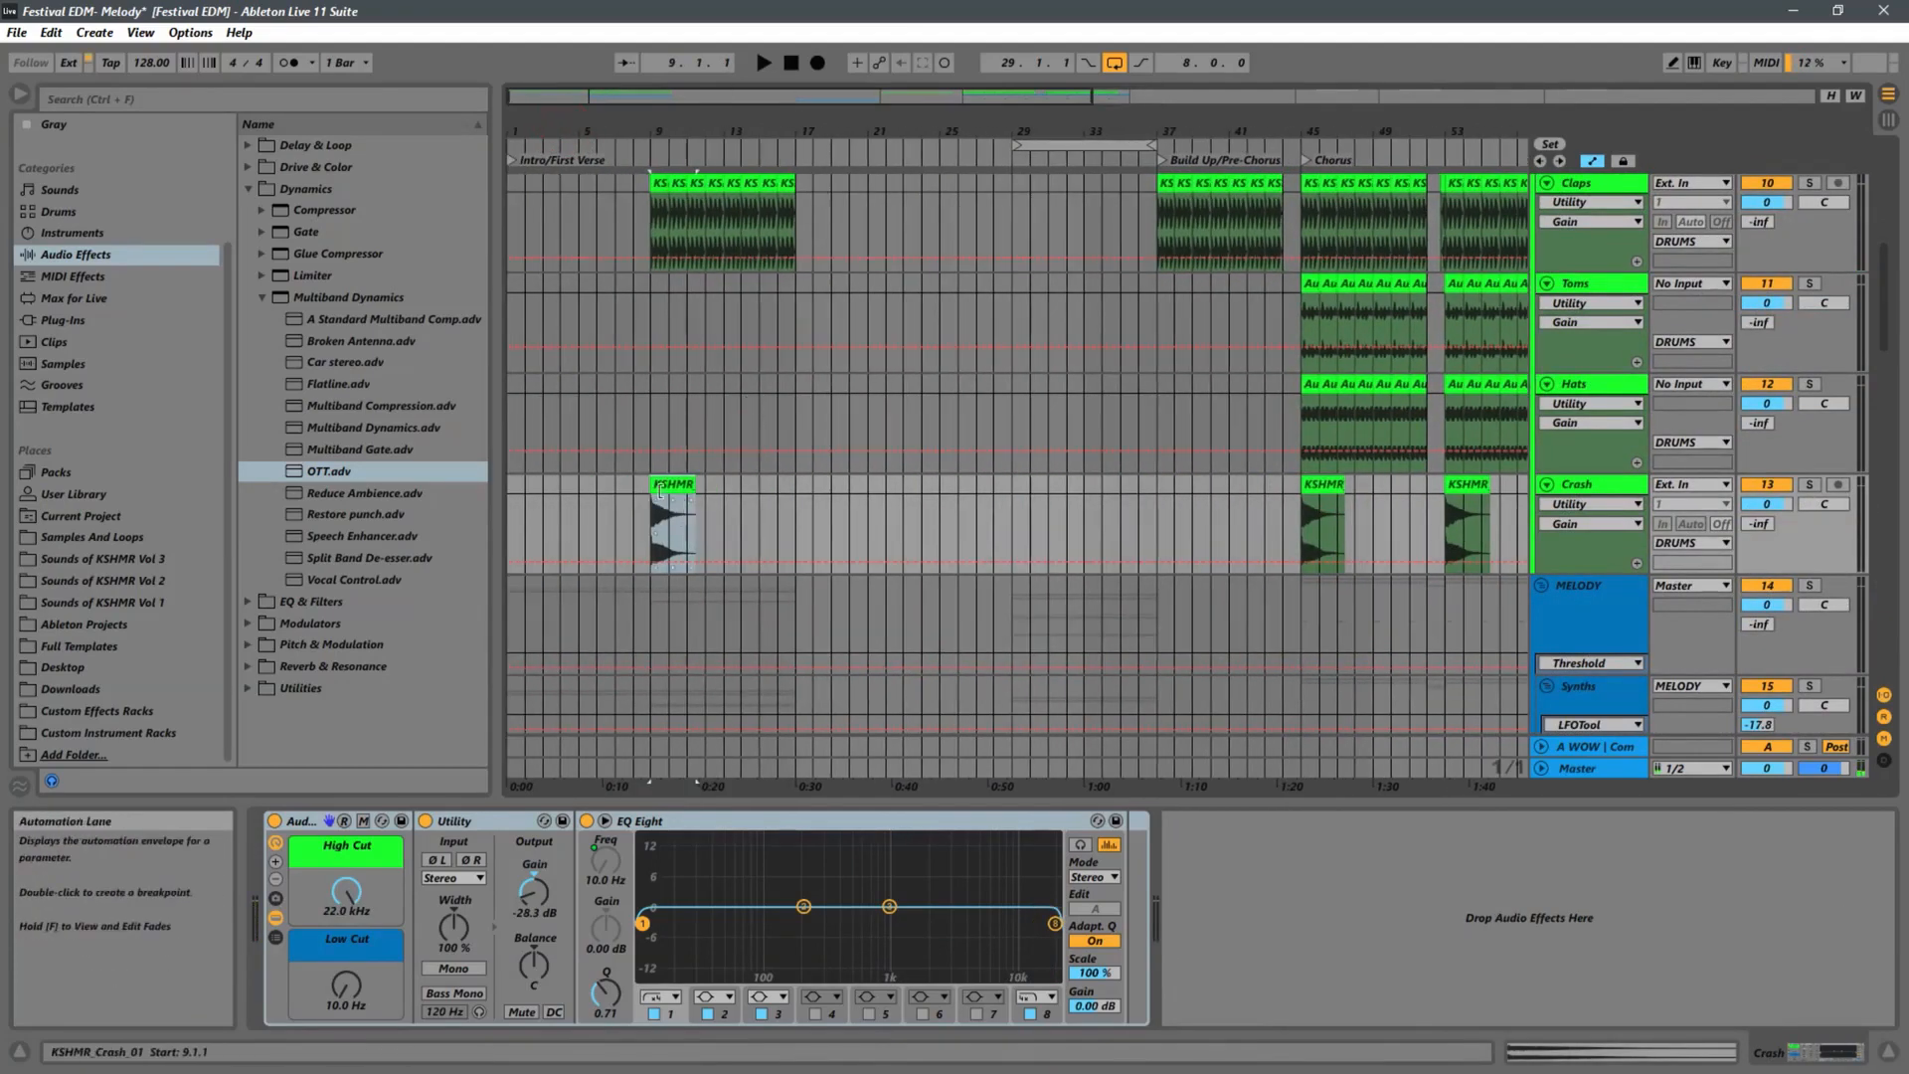
{"action": "left_click_drag", "start_coordinate": [670, 486], "coordinate": [617, 486]}
{"action": "double_click", "coordinate": [617, 485]}
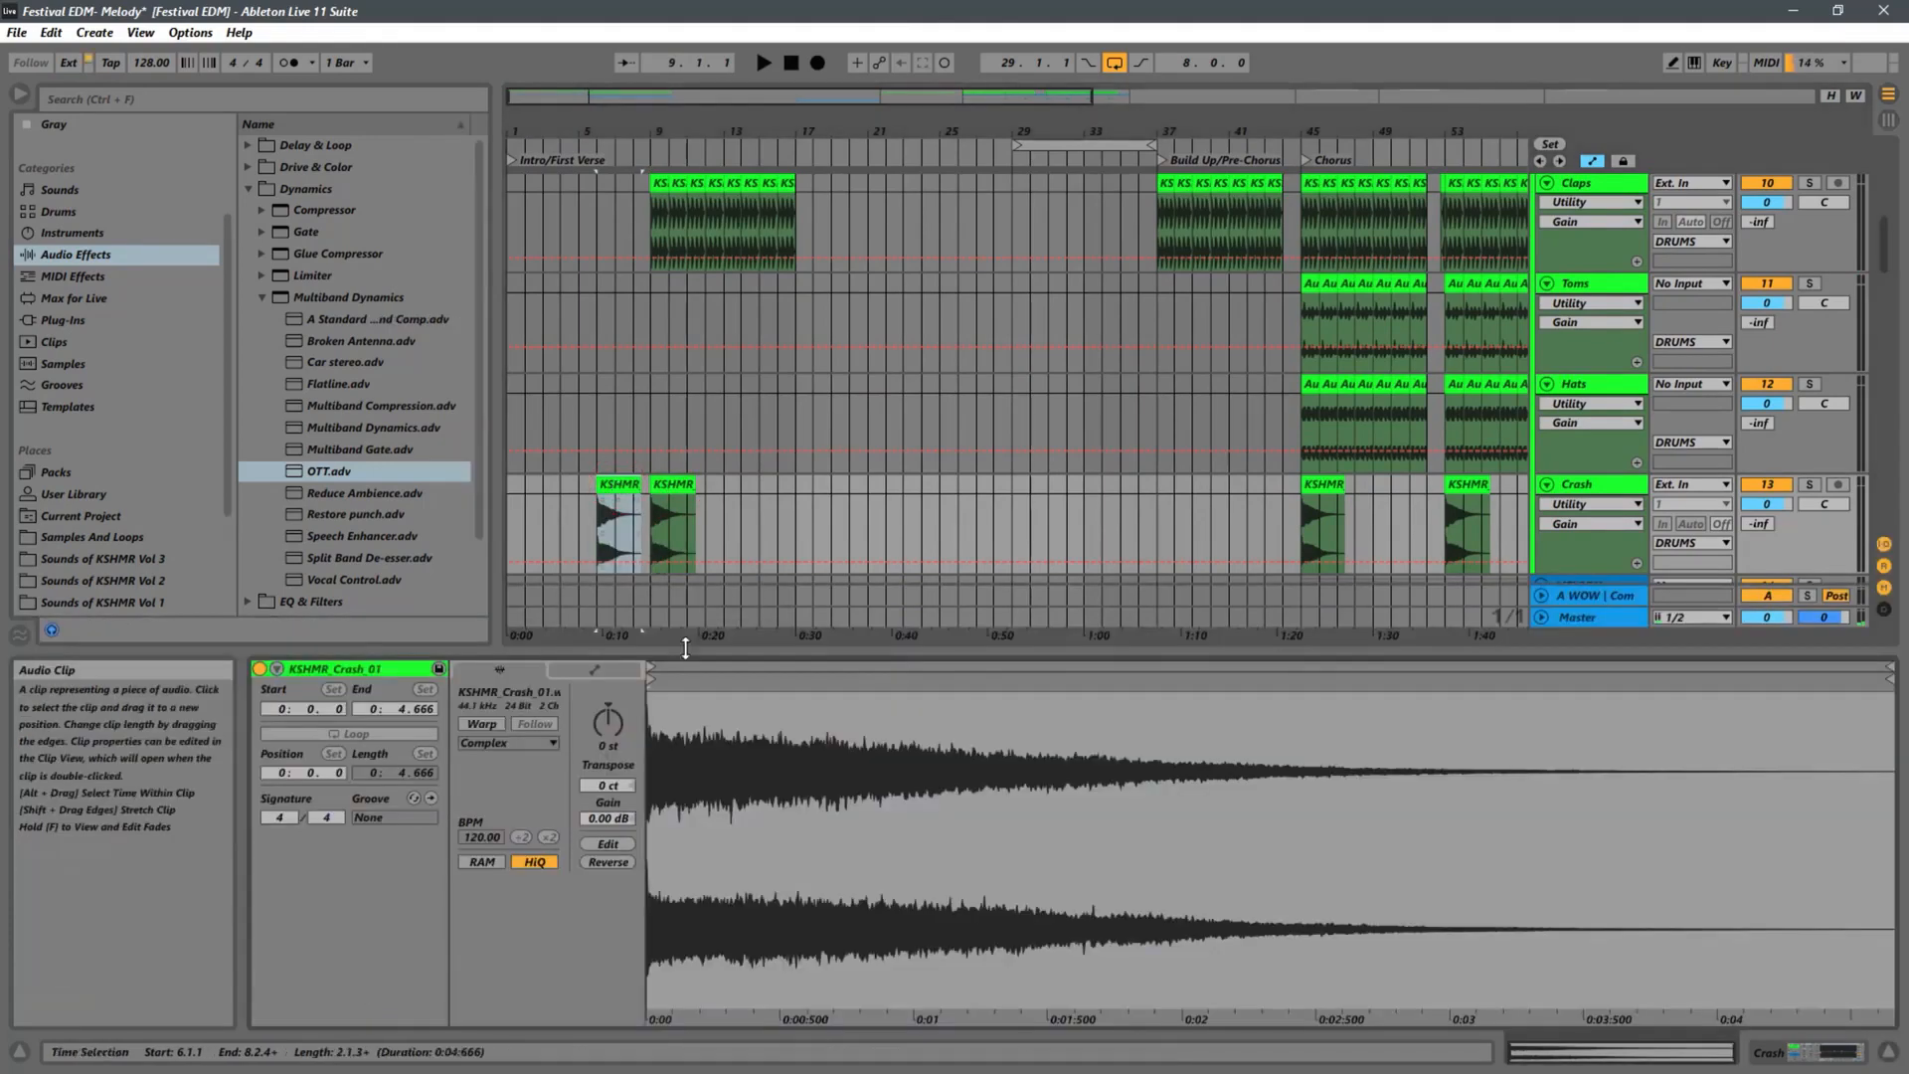
{"action": "left_click", "coordinate": [616, 862]}
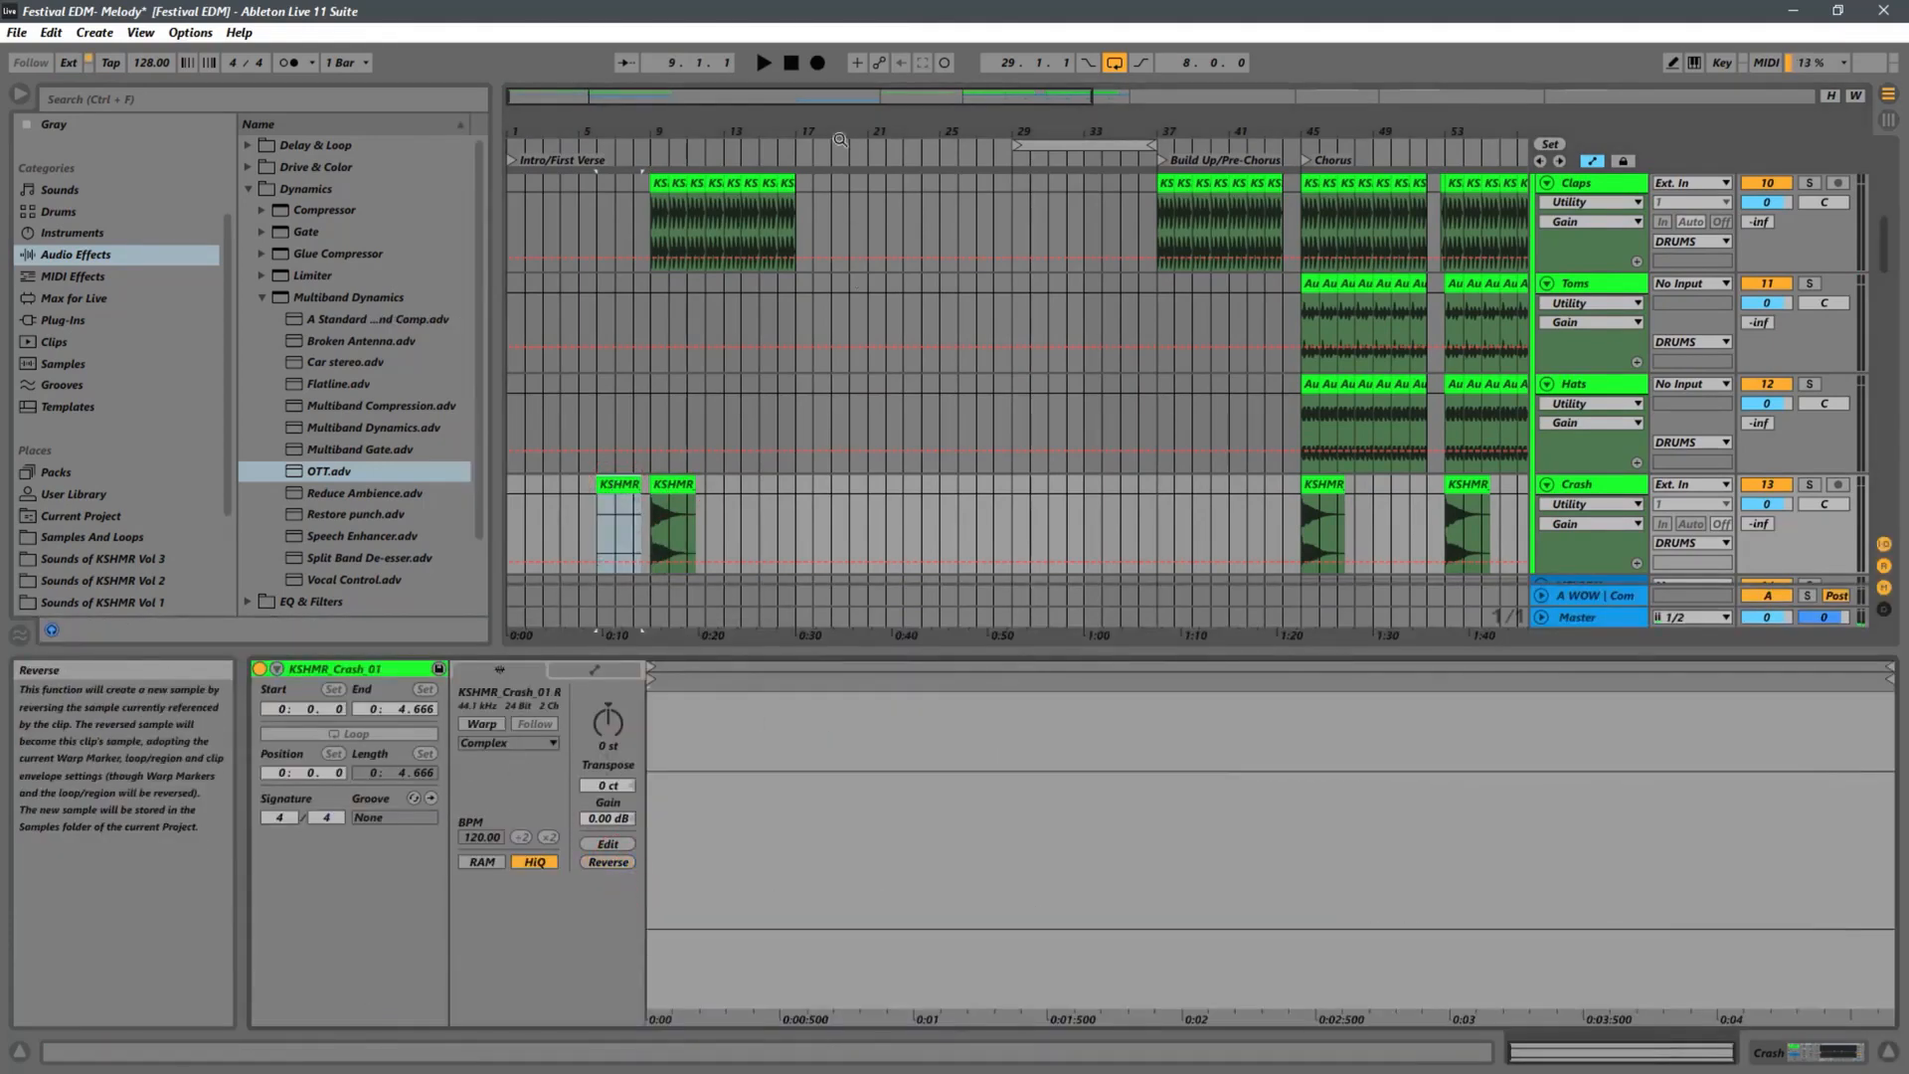
Move the reversed crash clip so it ends at bar 9 and lower its gain to -9.86 dB.
{"action": "left_click_drag", "start_coordinate": [621, 127], "coordinate": [695, 325]}
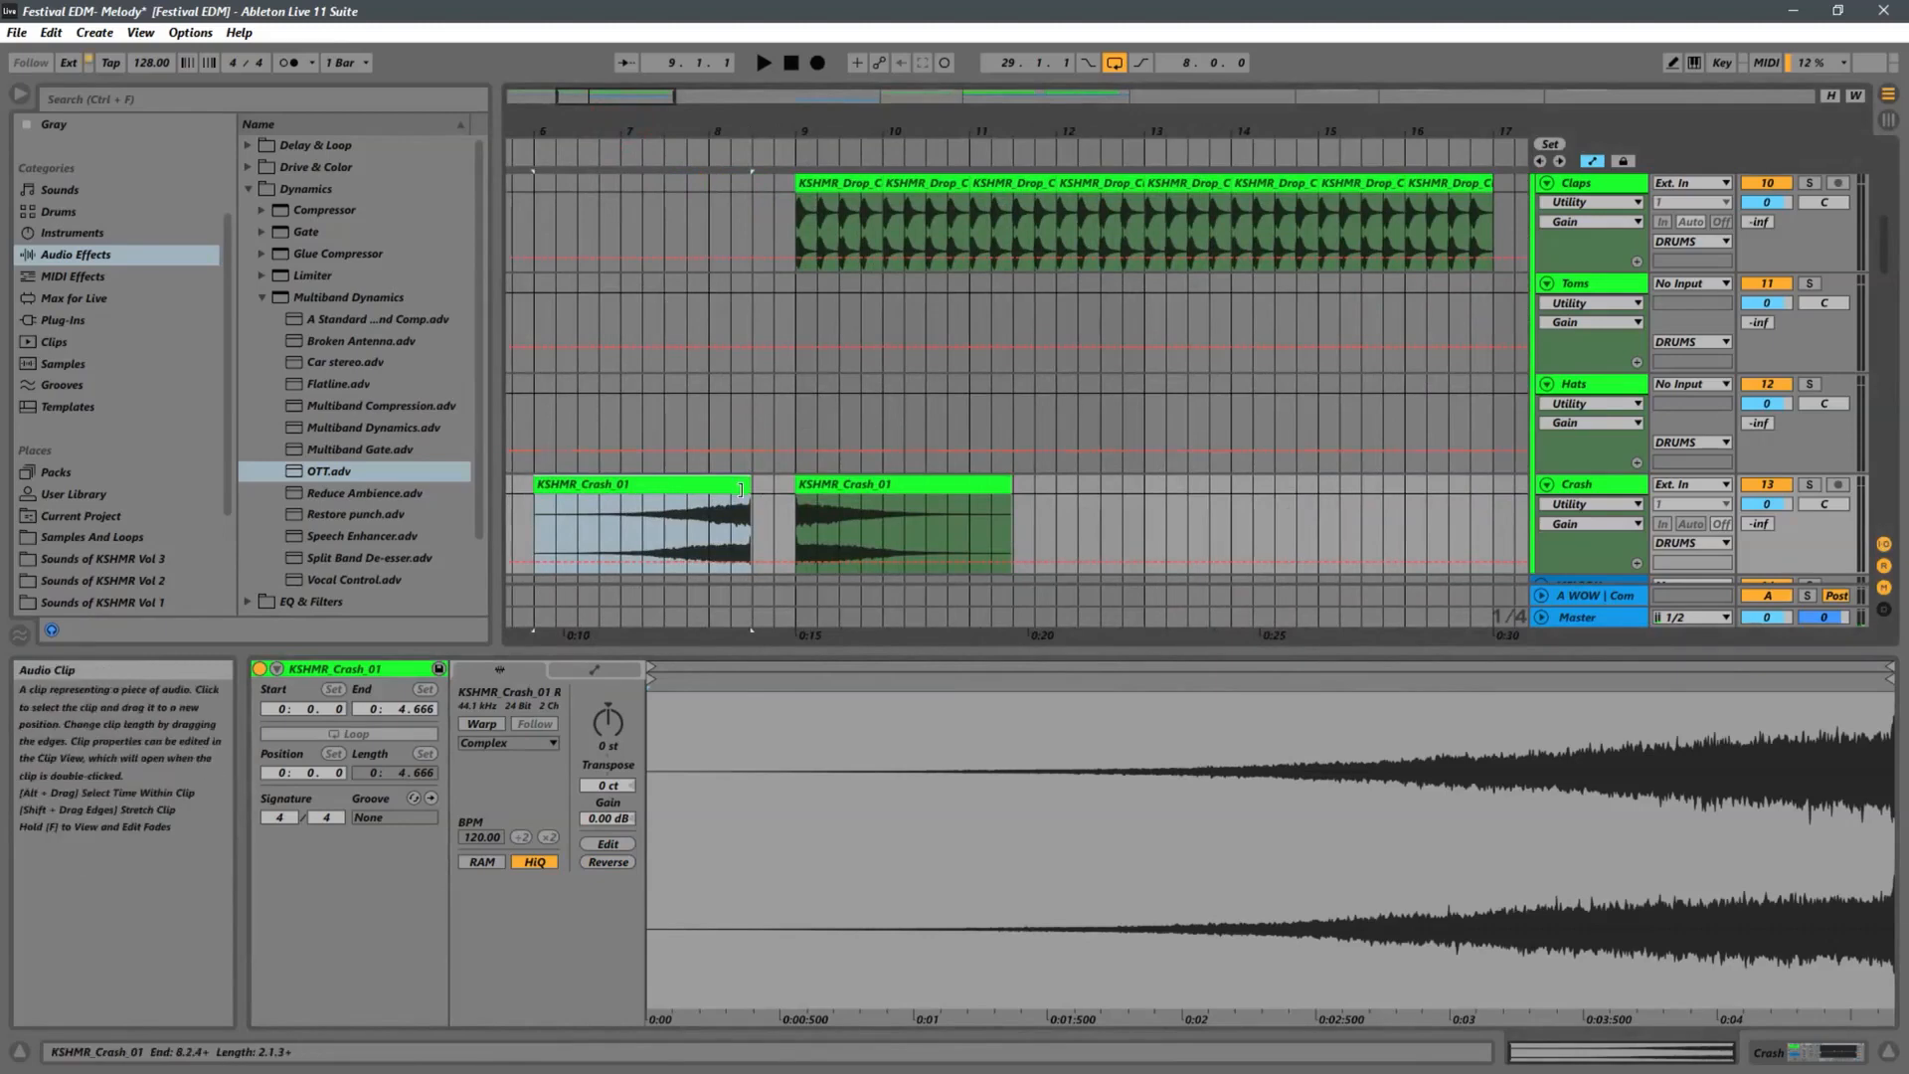
{"action": "left_click_drag", "start_coordinate": [743, 486], "coordinate": [756, 484]}
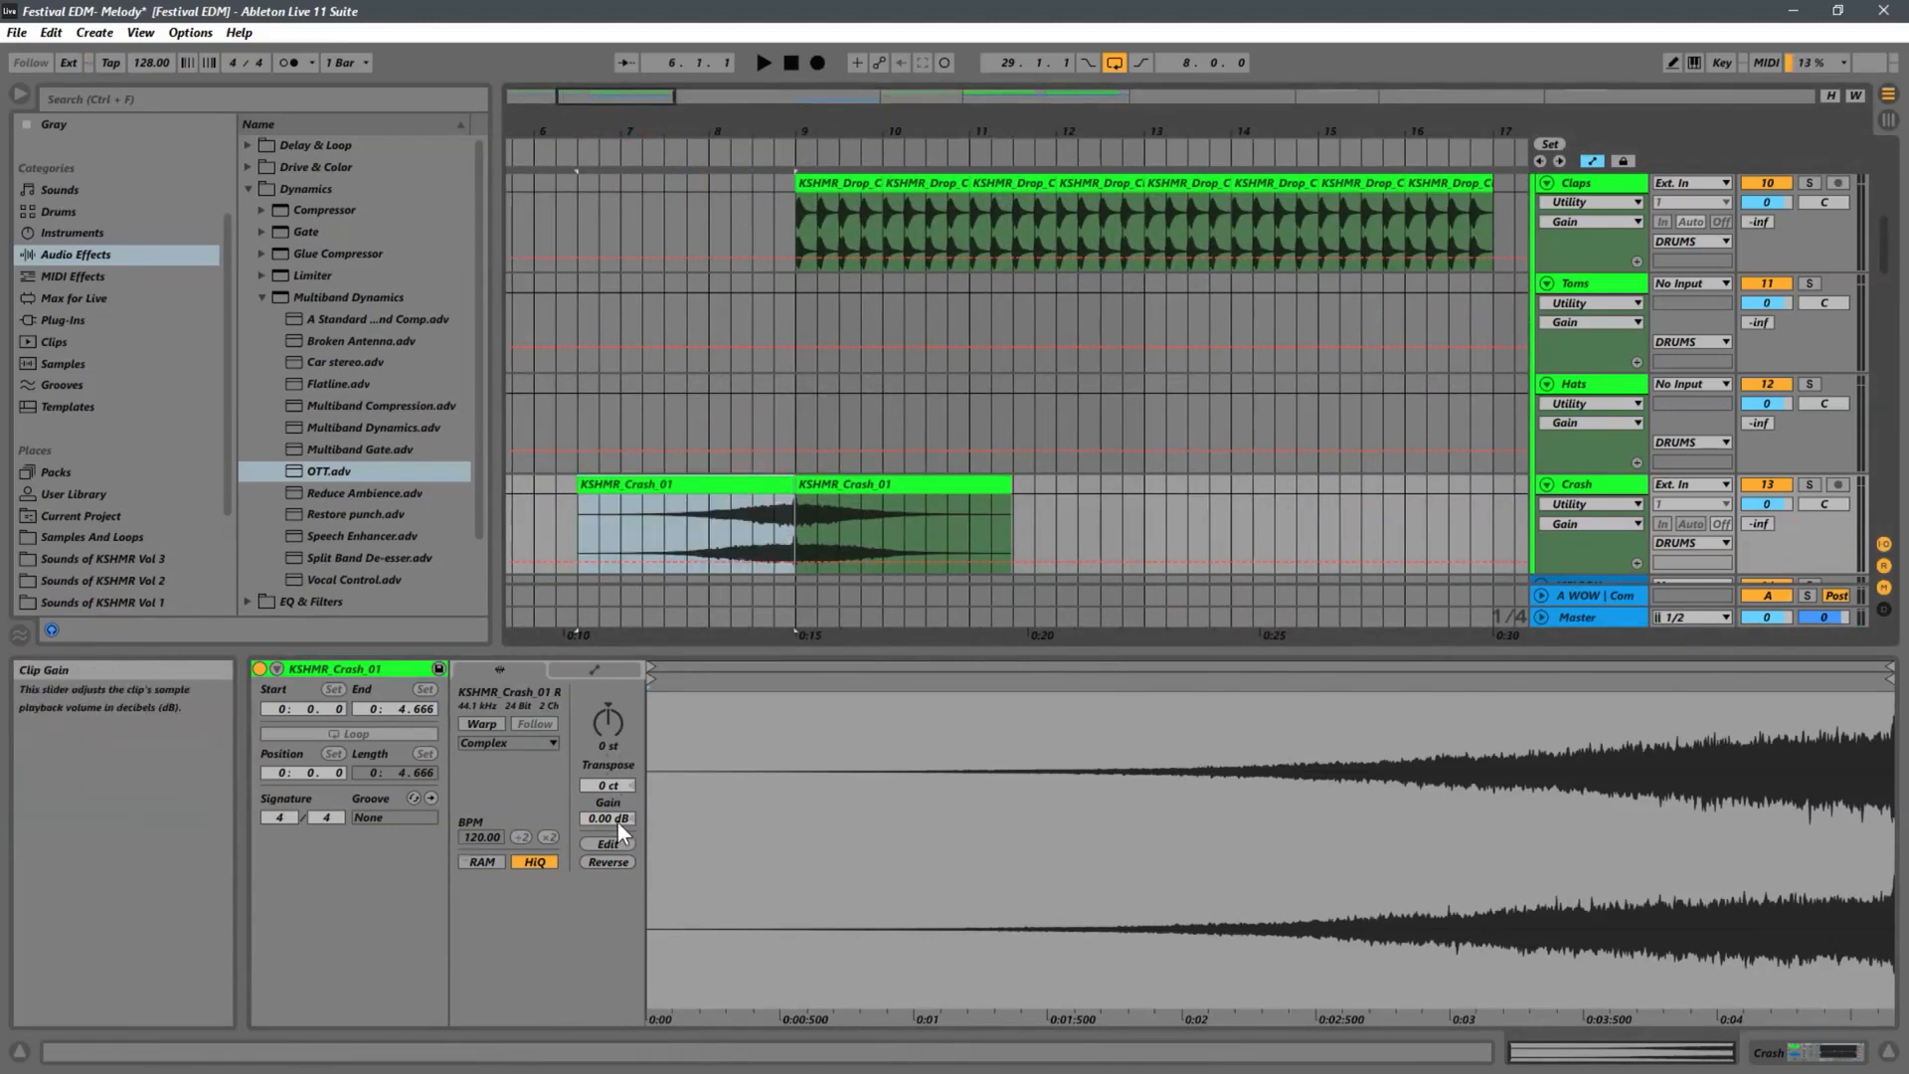
{"action": "left_click_drag", "start_coordinate": [612, 819], "coordinate": [533, 921]}
{"action": "key", "text": "space"}
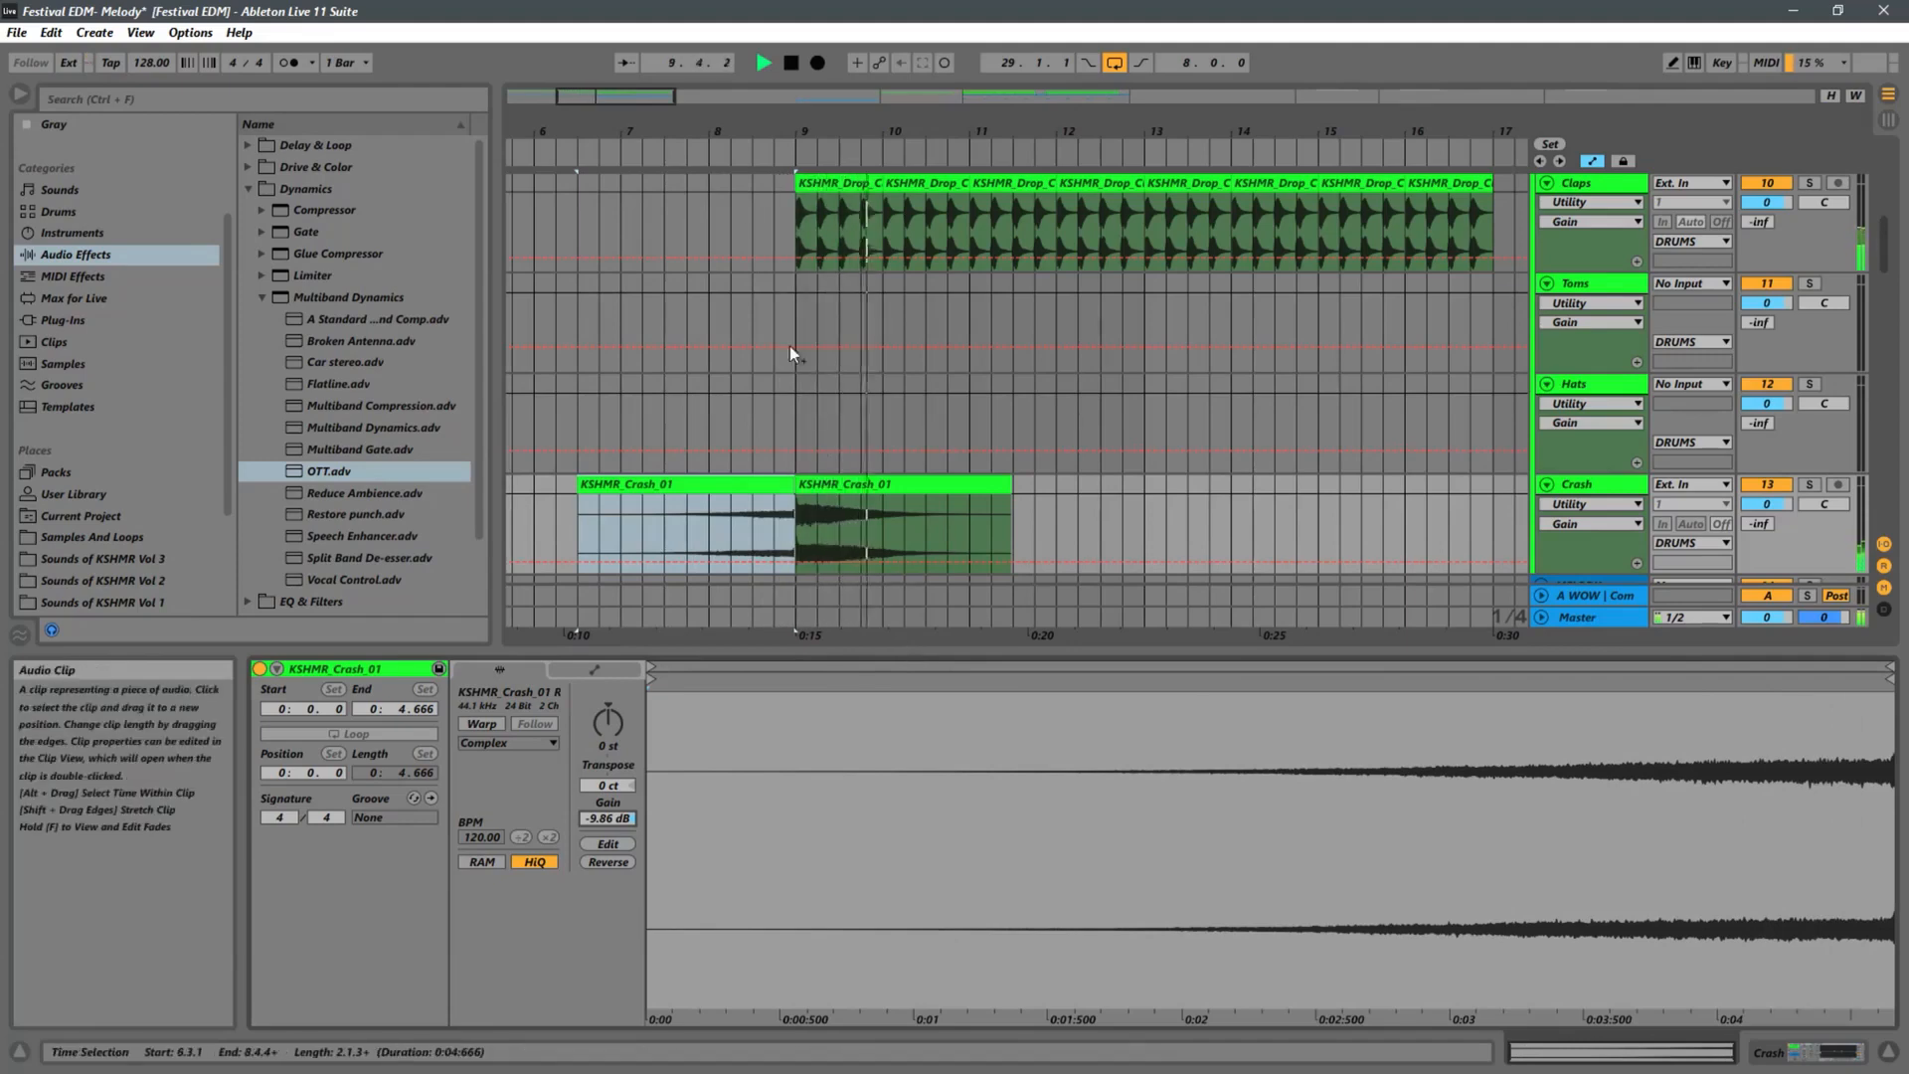
Copy the build-up's frozen hard snare clip to bar 9 of the intro and trim its start to bar 13.
{"action": "left_click_drag", "start_coordinate": [801, 125], "coordinate": [885, 30]}
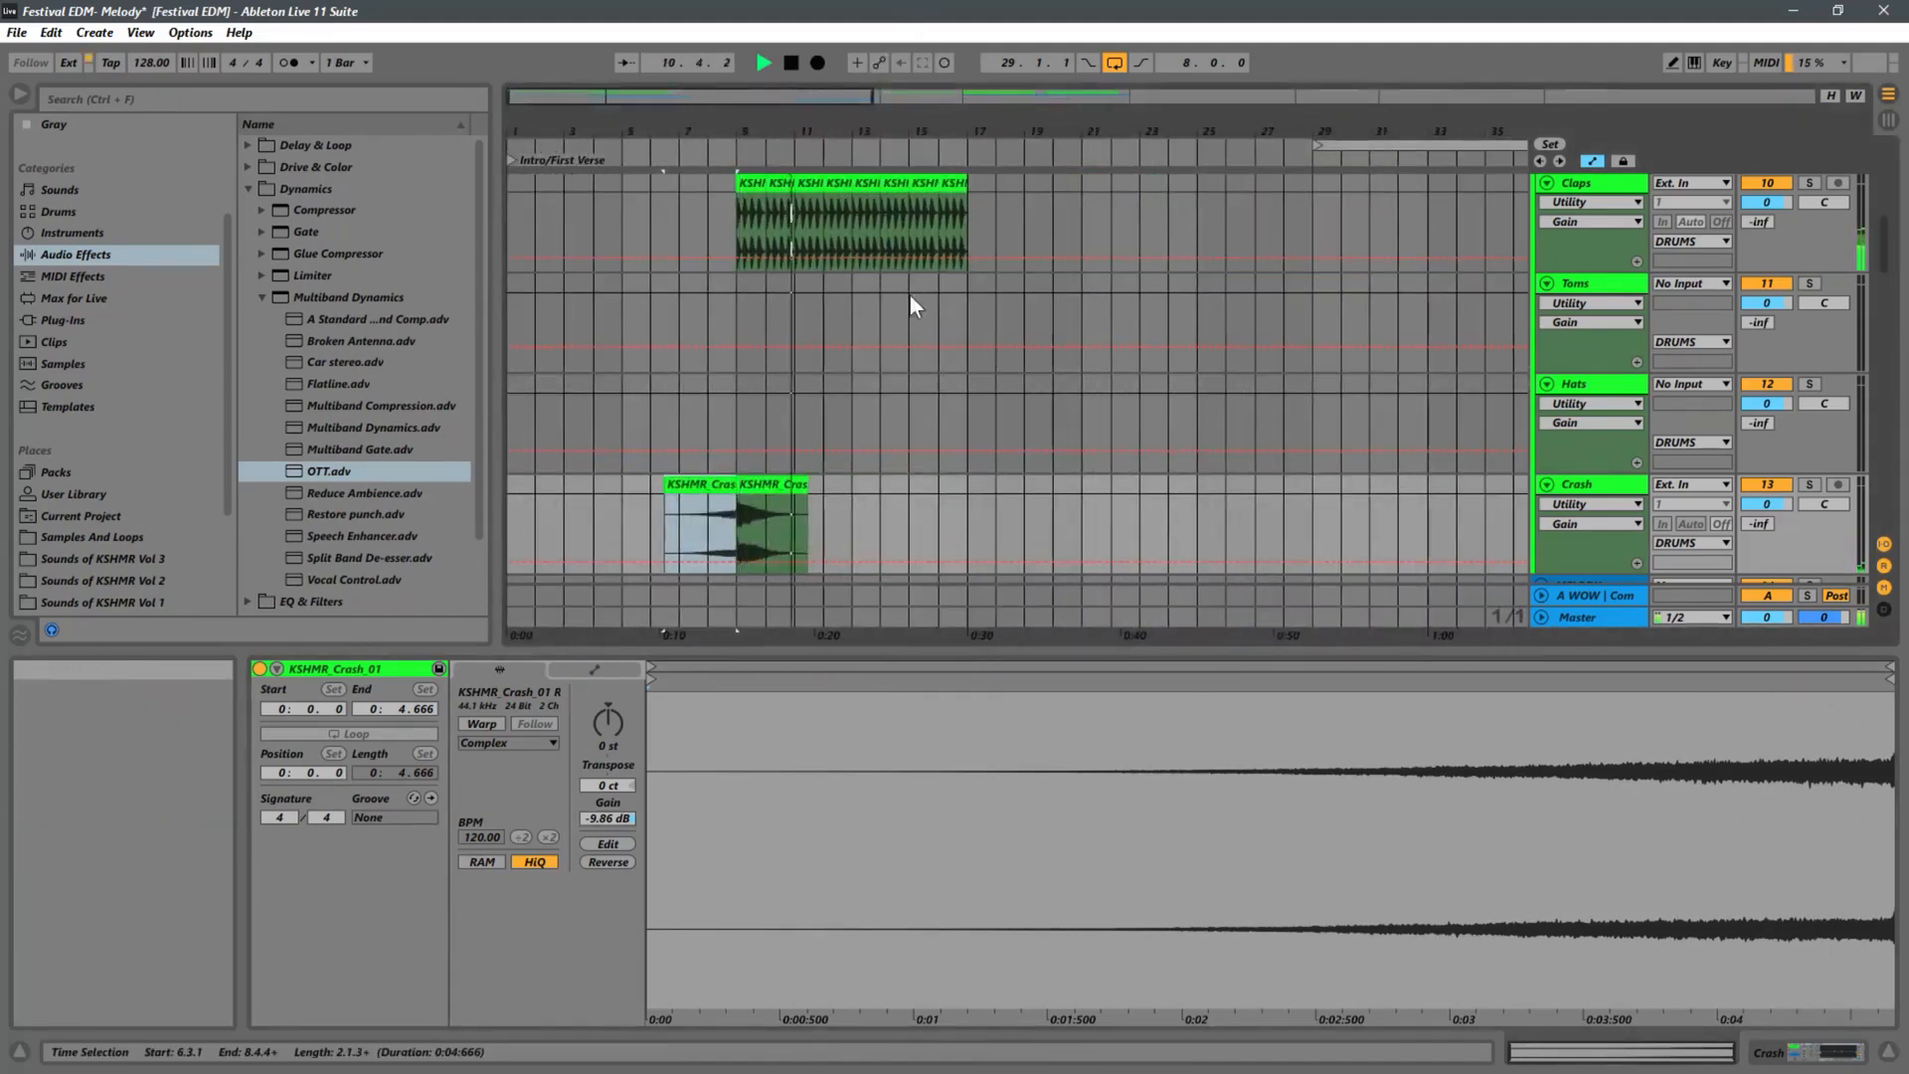
{"action": "left_click_drag", "start_coordinate": [983, 653], "coordinate": [983, 767]}
{"action": "scroll", "coordinate": [892, 499], "scroll_direction": "up", "scroll_amount": 8}
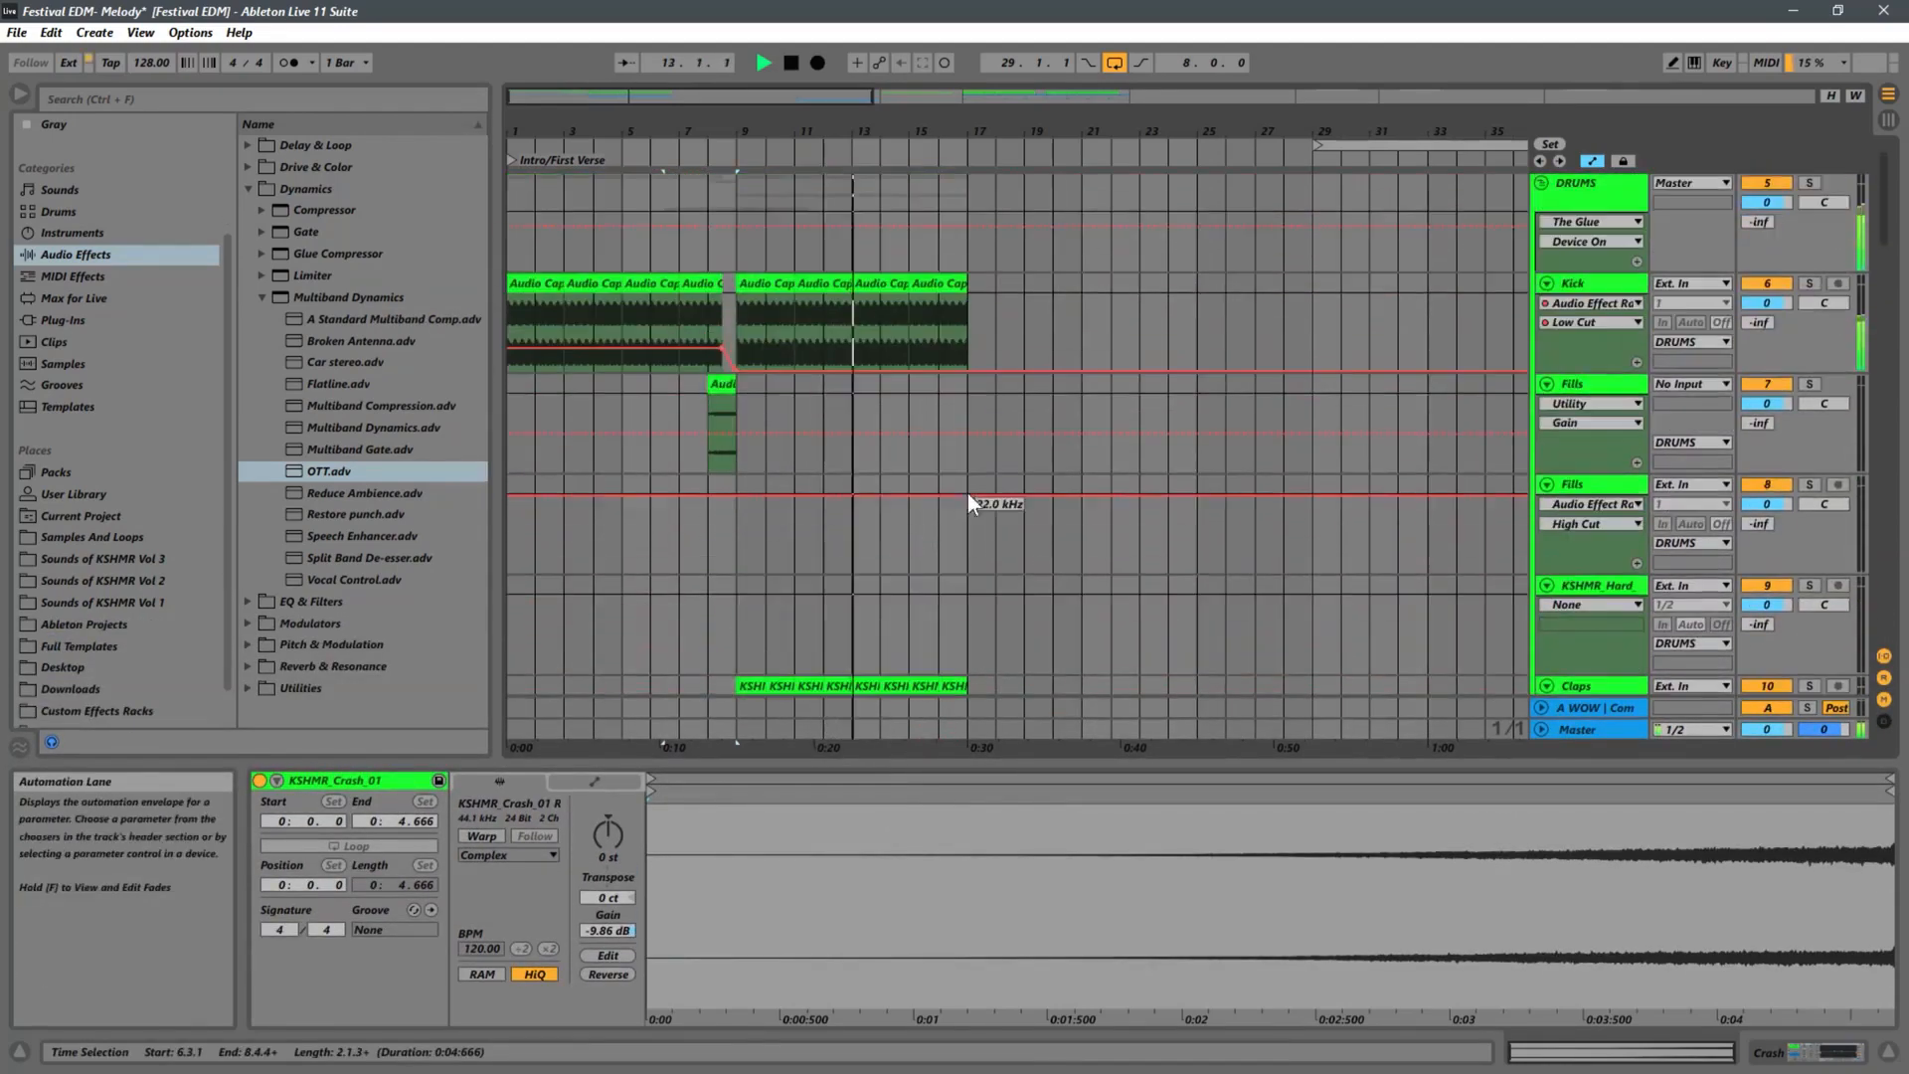
{"action": "left_click_drag", "start_coordinate": [949, 134], "coordinate": [950, 100]}
{"action": "scroll", "coordinate": [1133, 438], "scroll_direction": "down", "scroll_amount": 5}
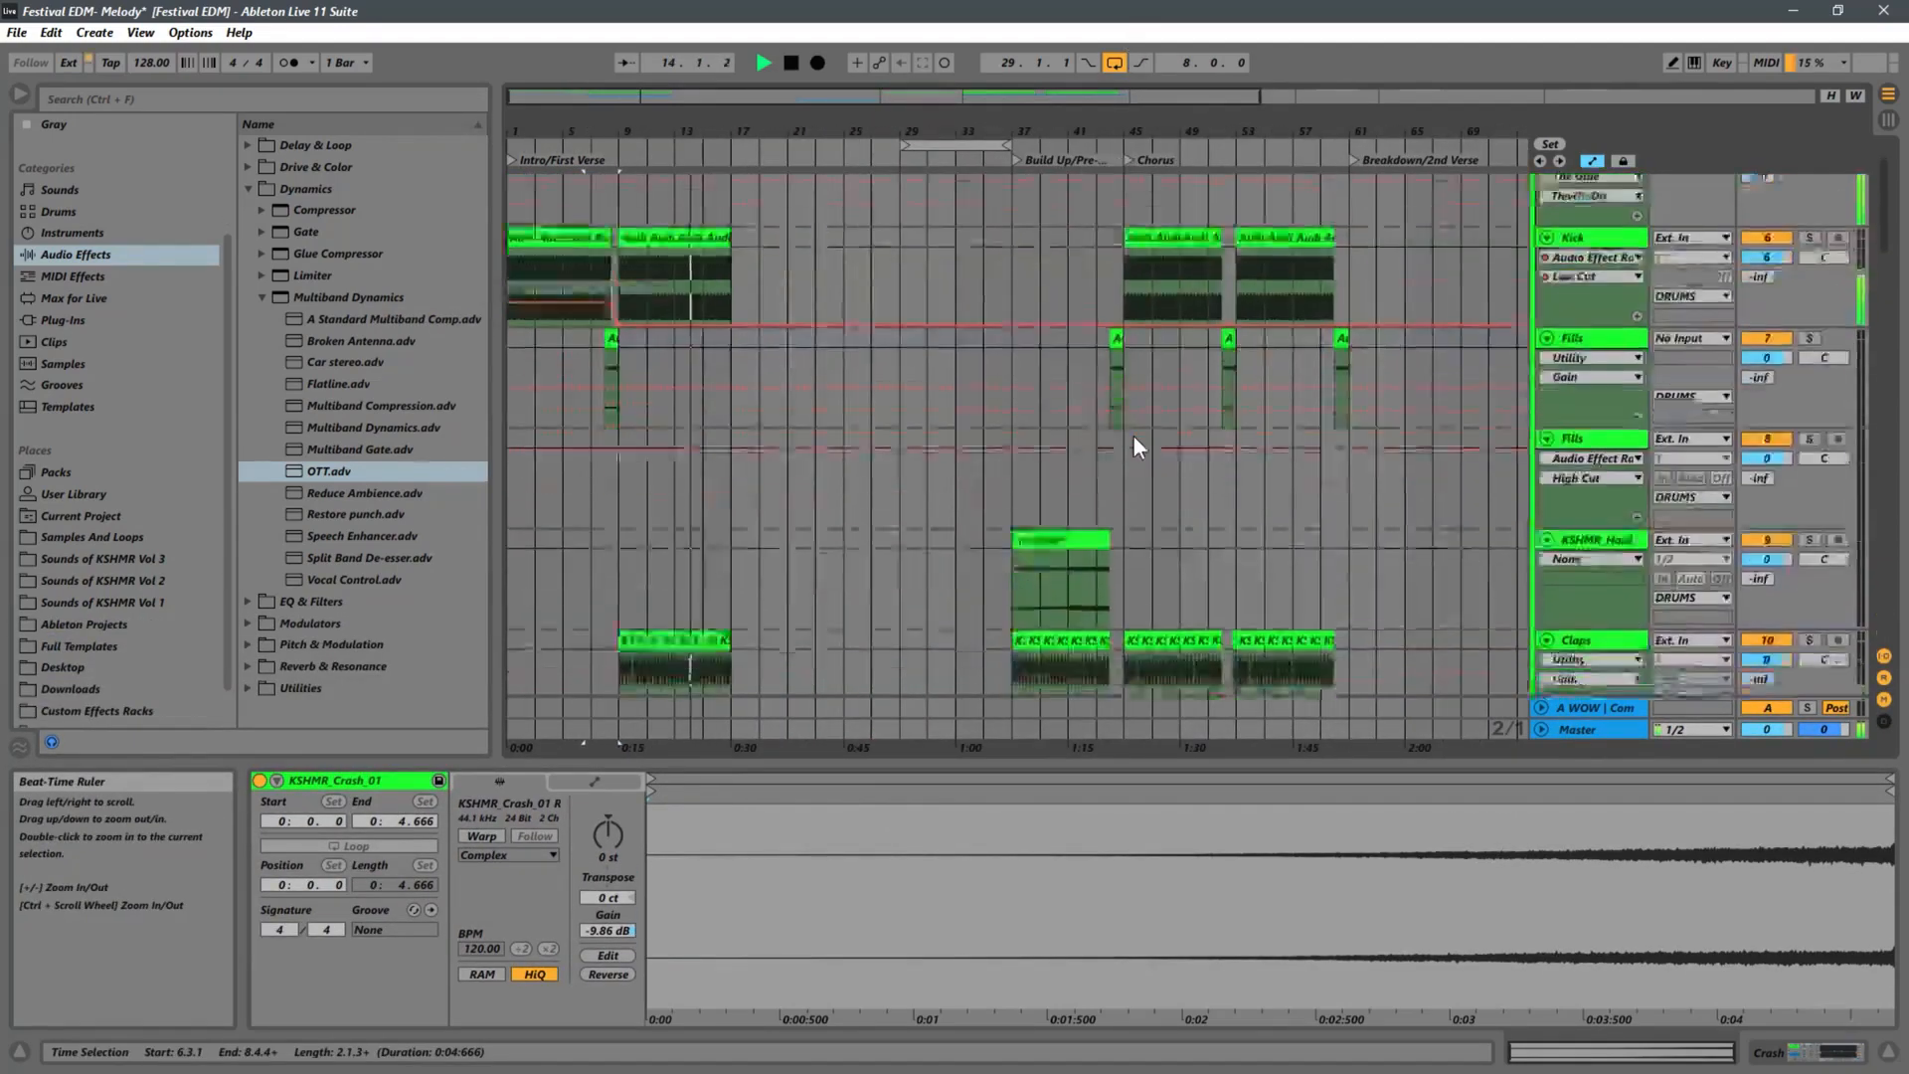
{"action": "left_click", "coordinate": [1083, 379]}
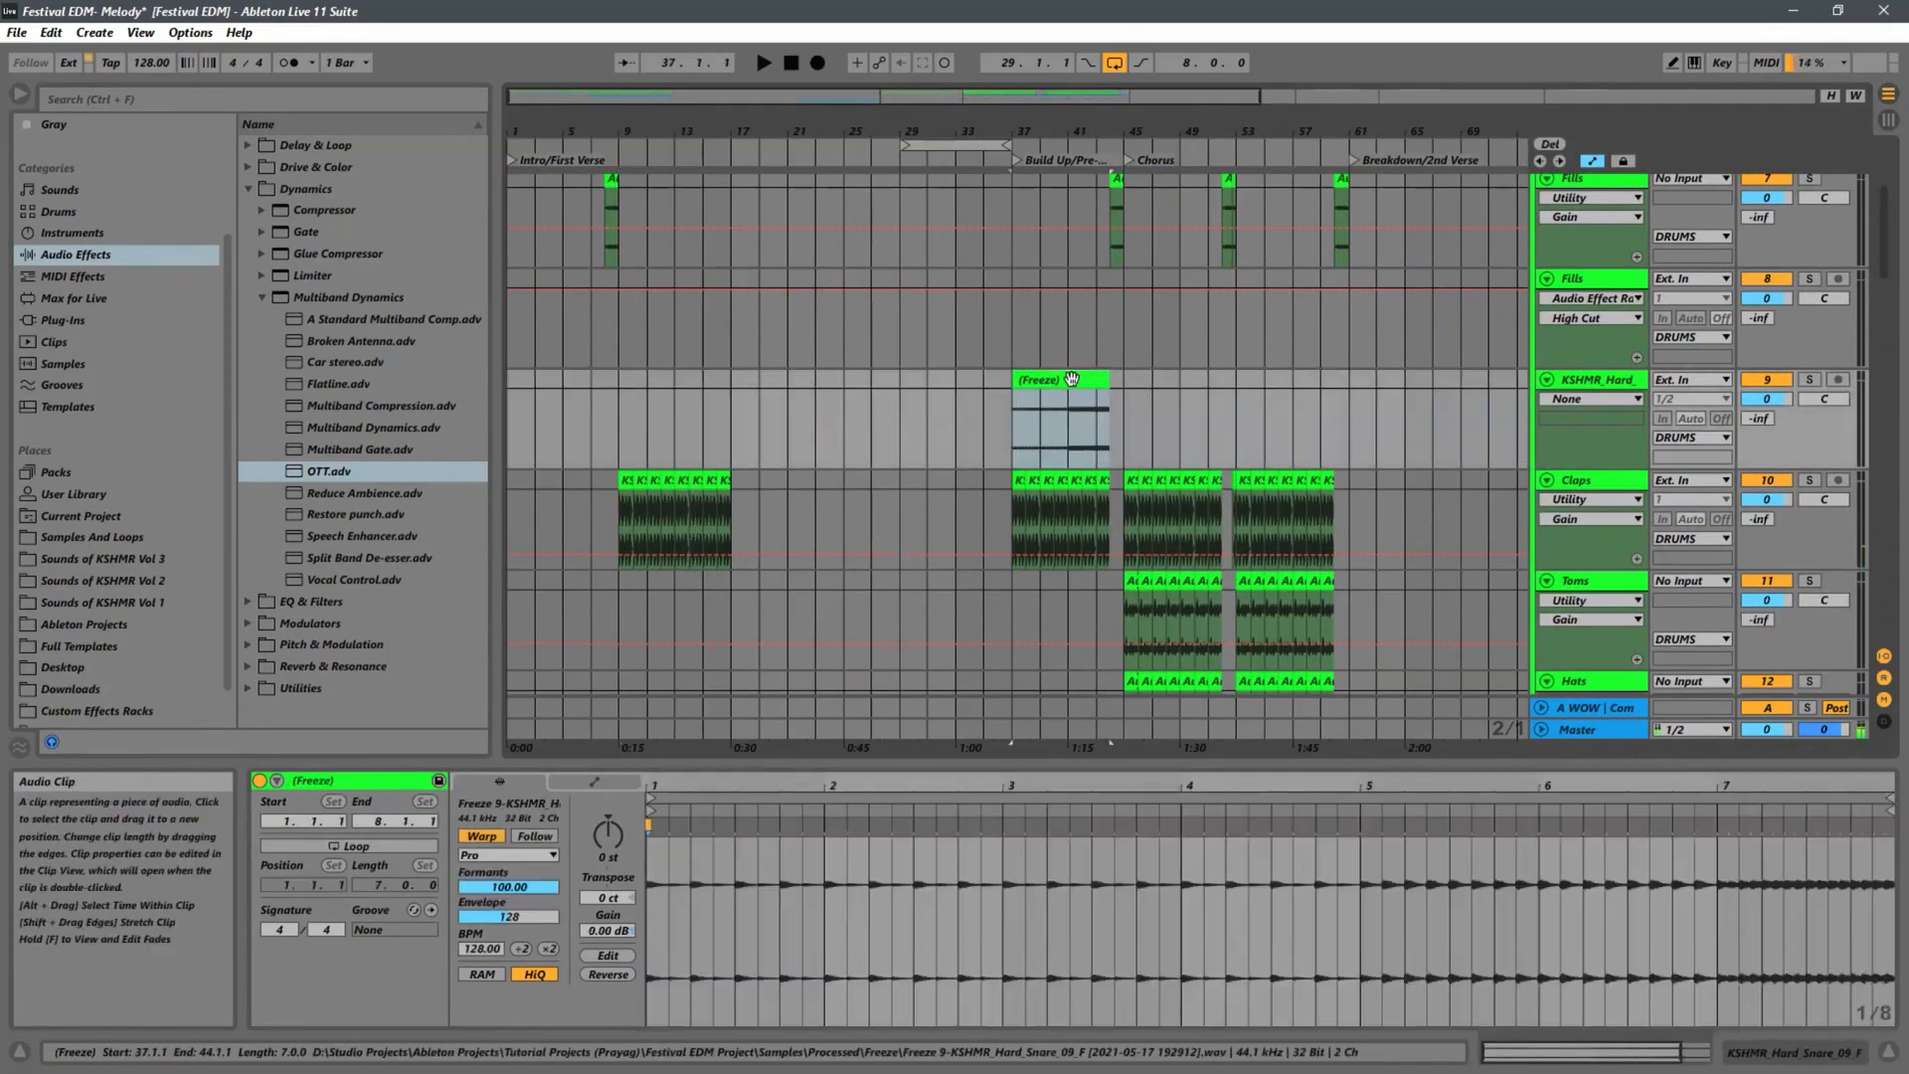
{"action": "left_click_drag", "start_coordinate": [1084, 380], "coordinate": [693, 415]}
{"action": "key", "text": "space"}
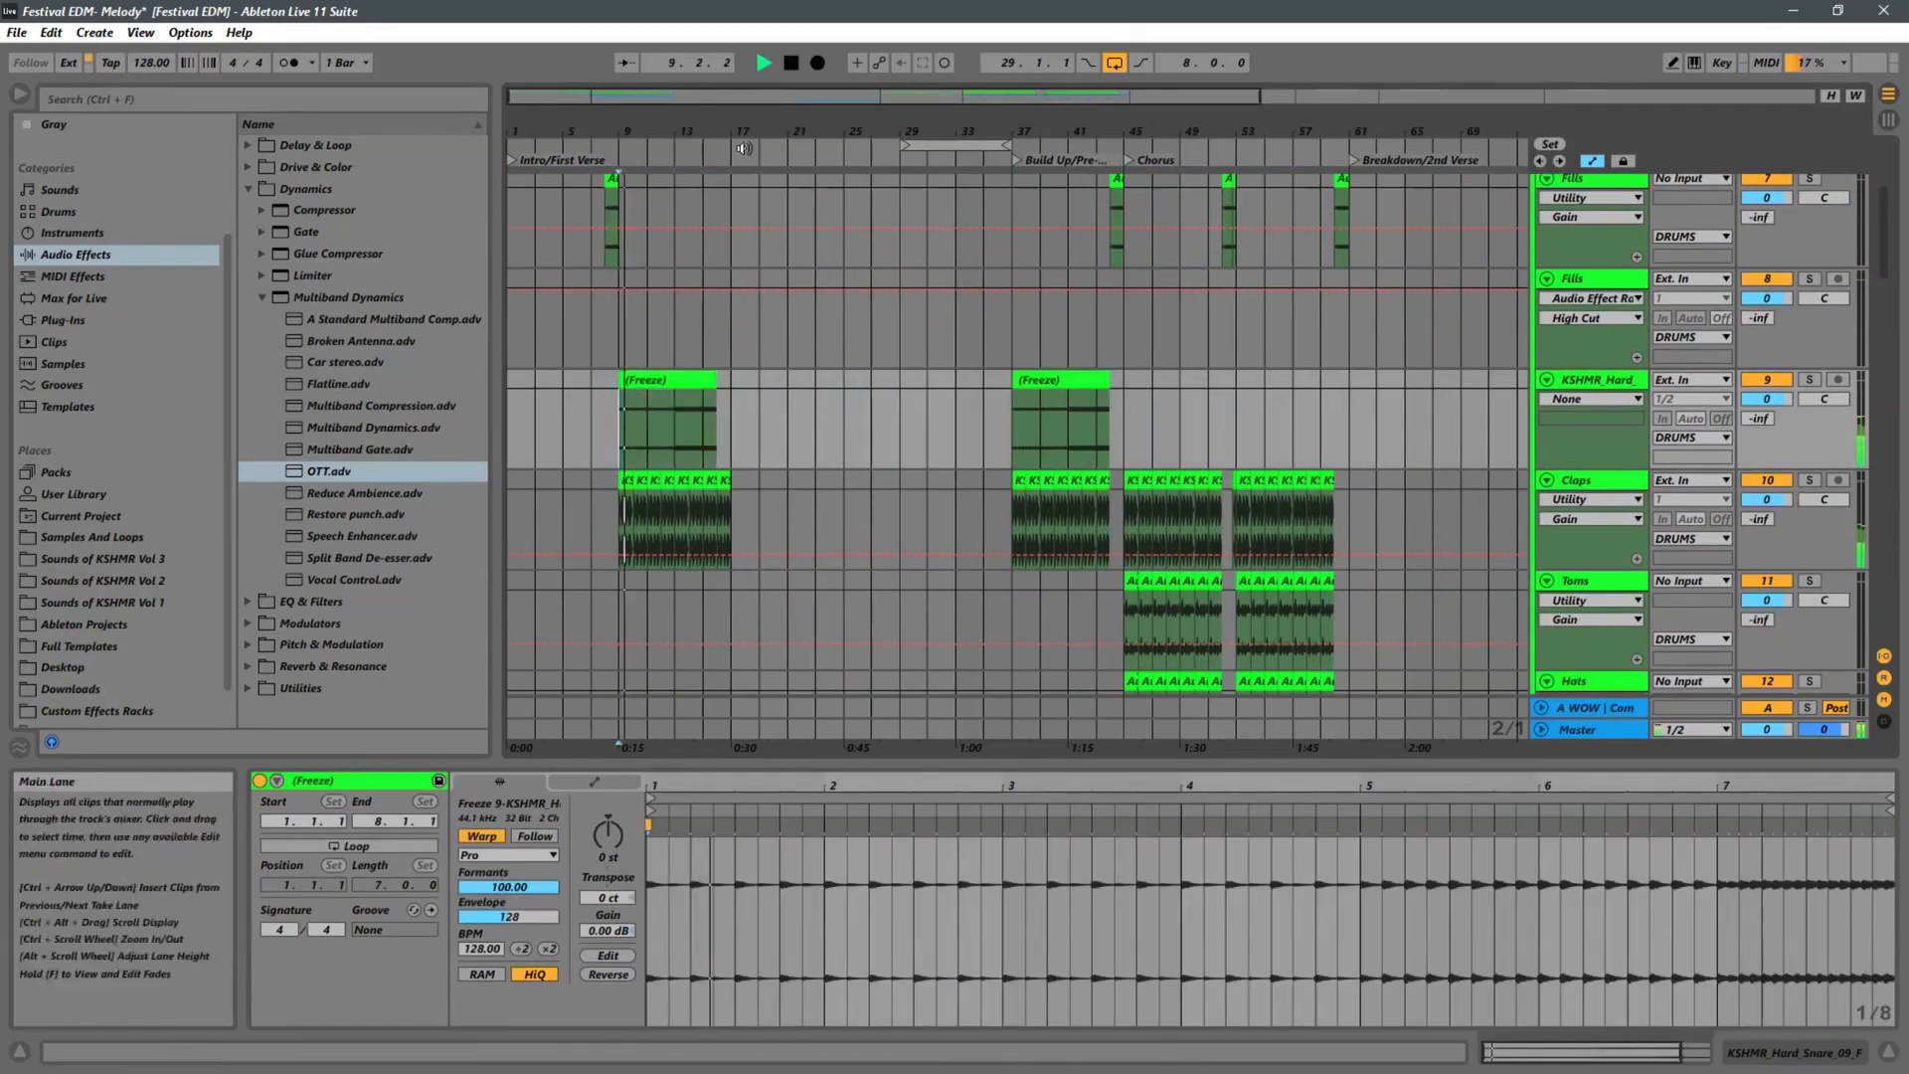
{"action": "left_click_drag", "start_coordinate": [645, 127], "coordinate": [824, 383]}
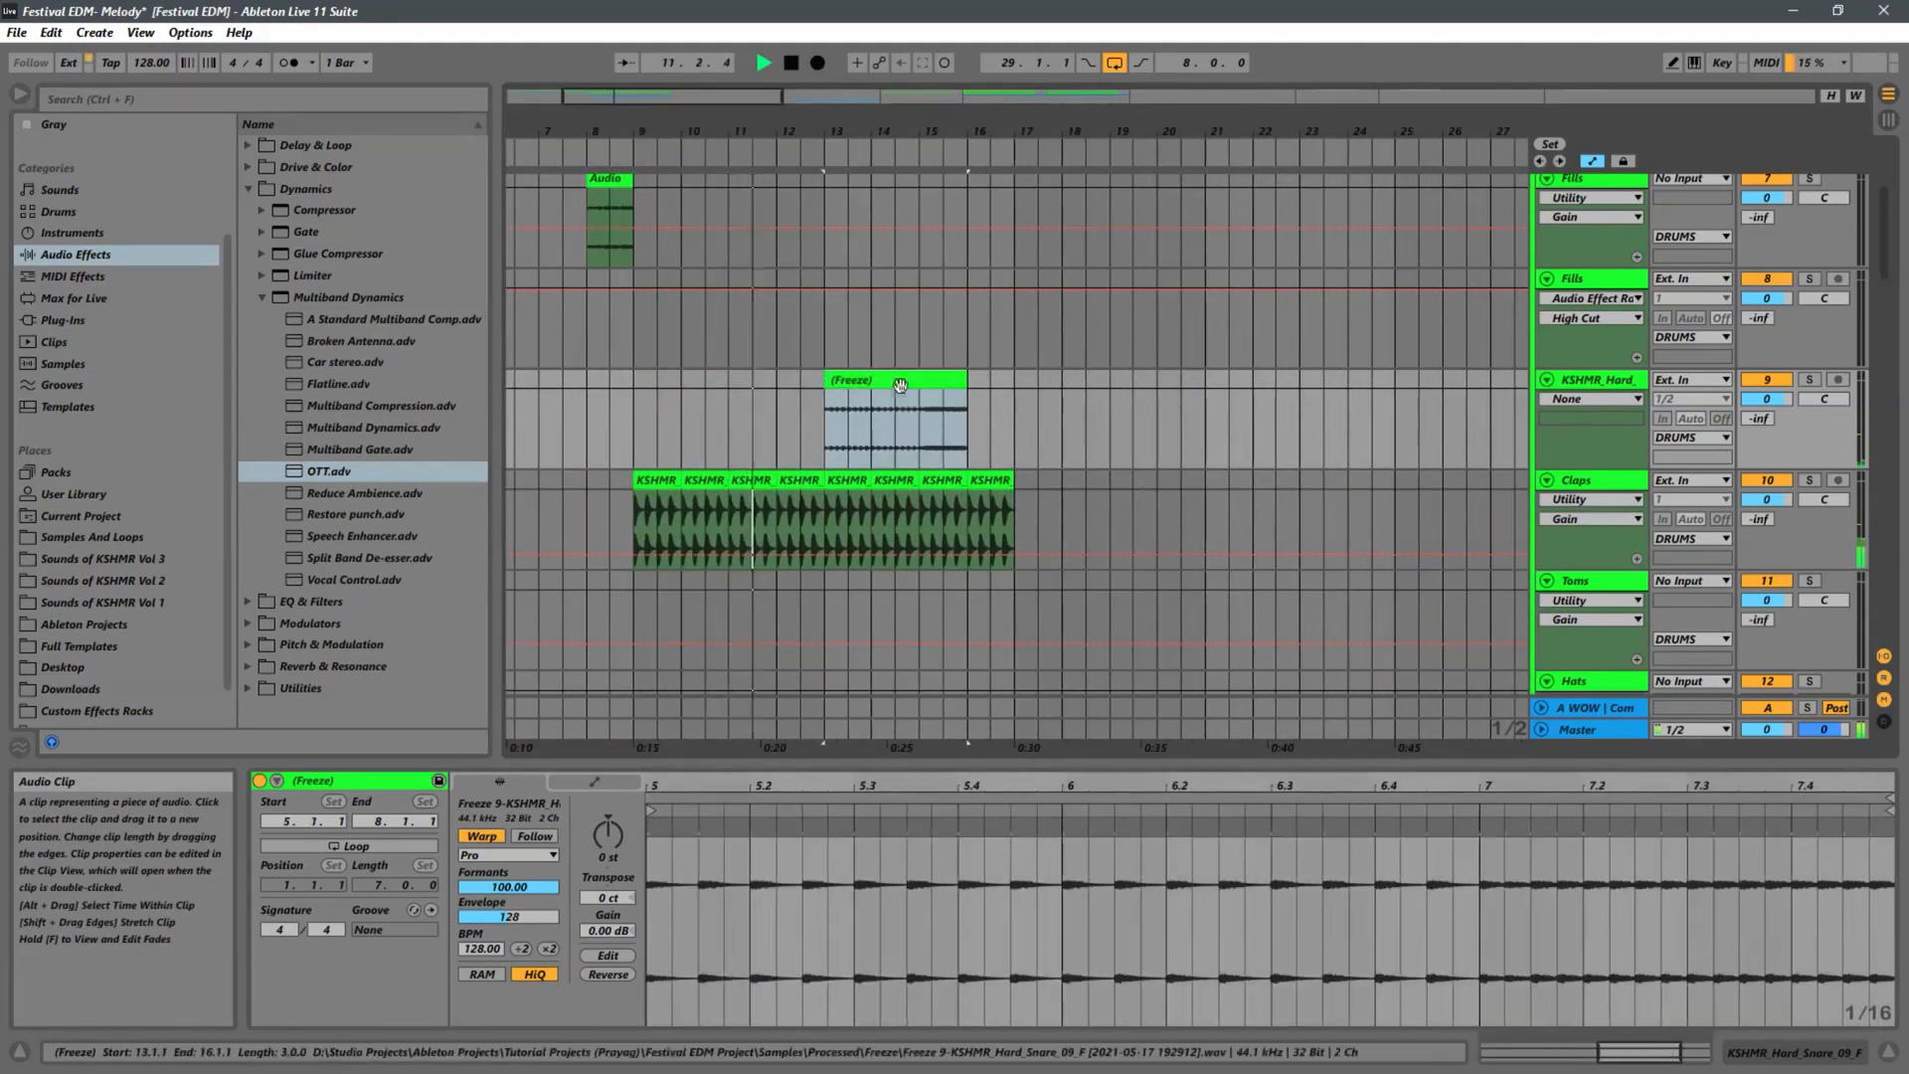
{"action": "left_click", "coordinate": [966, 383]}
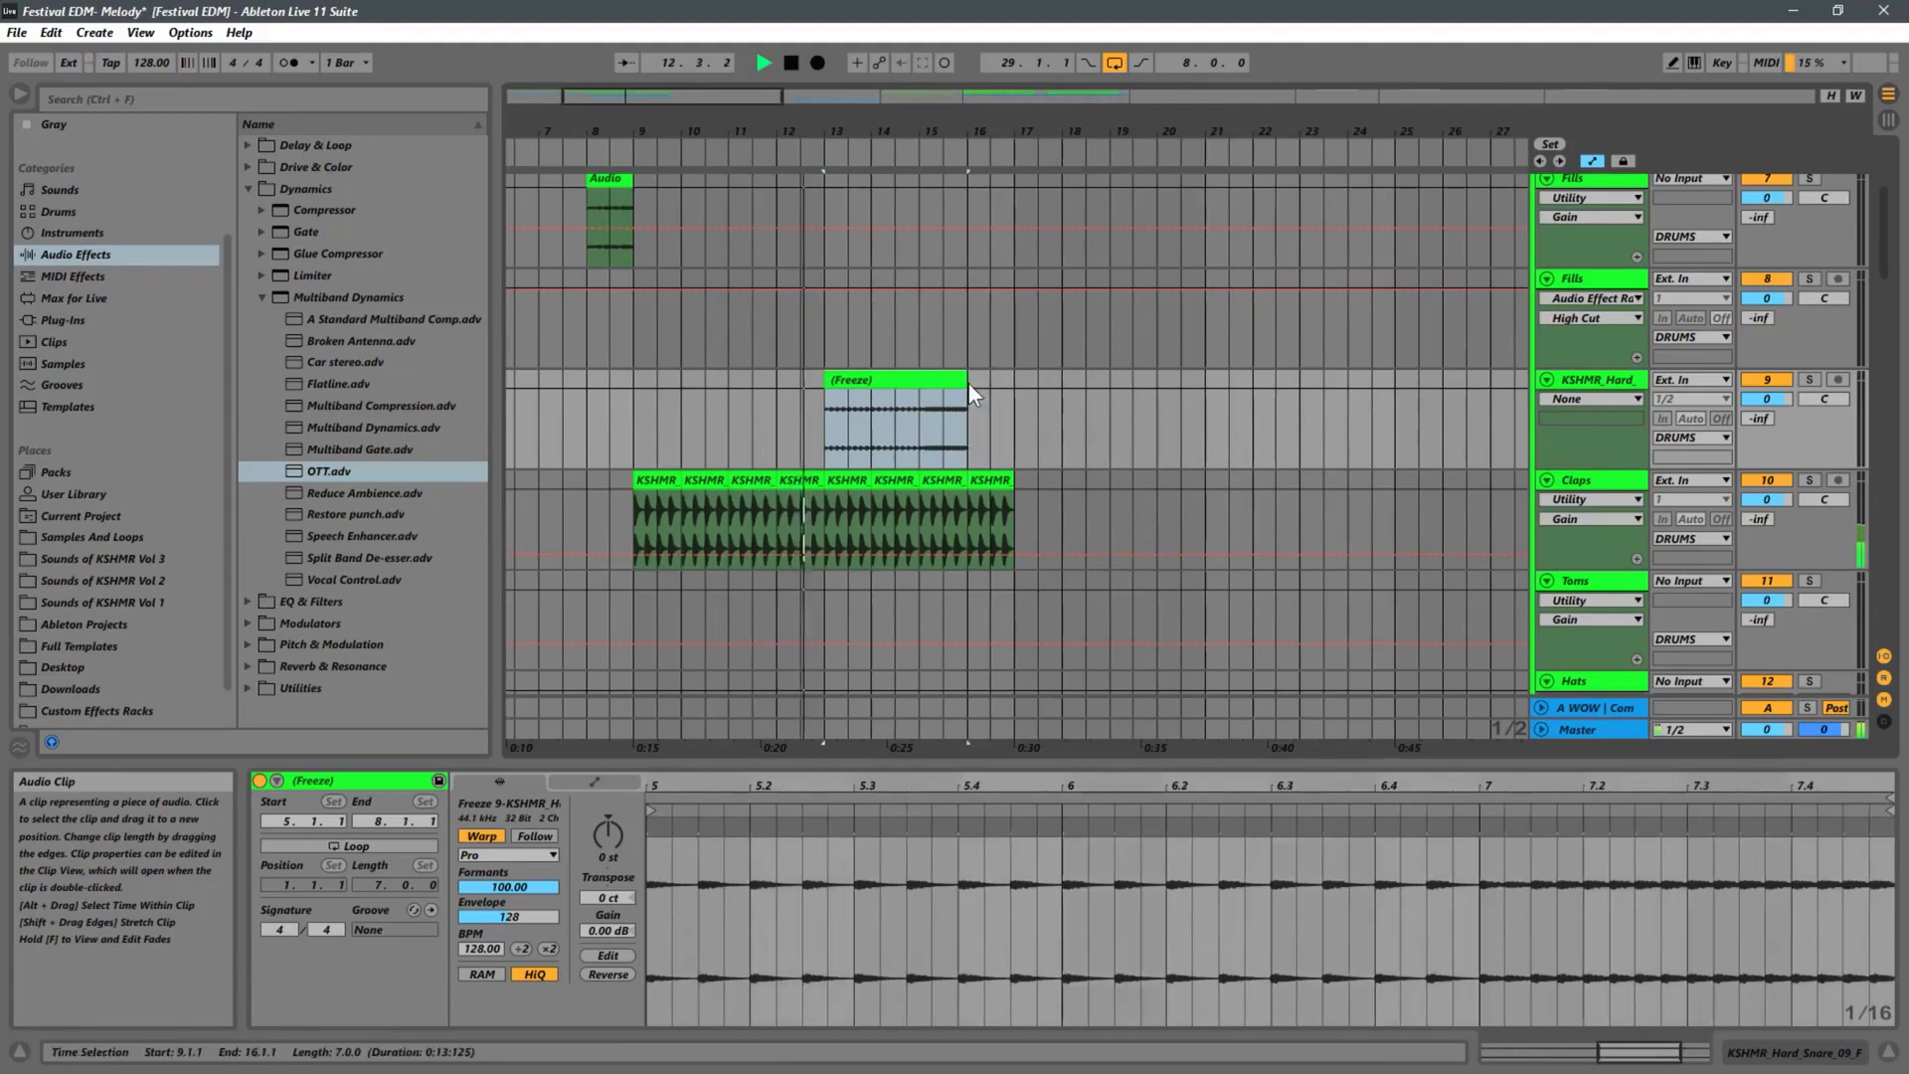
Copy the bar 8 fill to bar 16 and shorten the intro's last kick clip to end midway through bar 16.
{"action": "scroll", "coordinate": [936, 384], "scroll_direction": "up", "scroll_amount": 5}
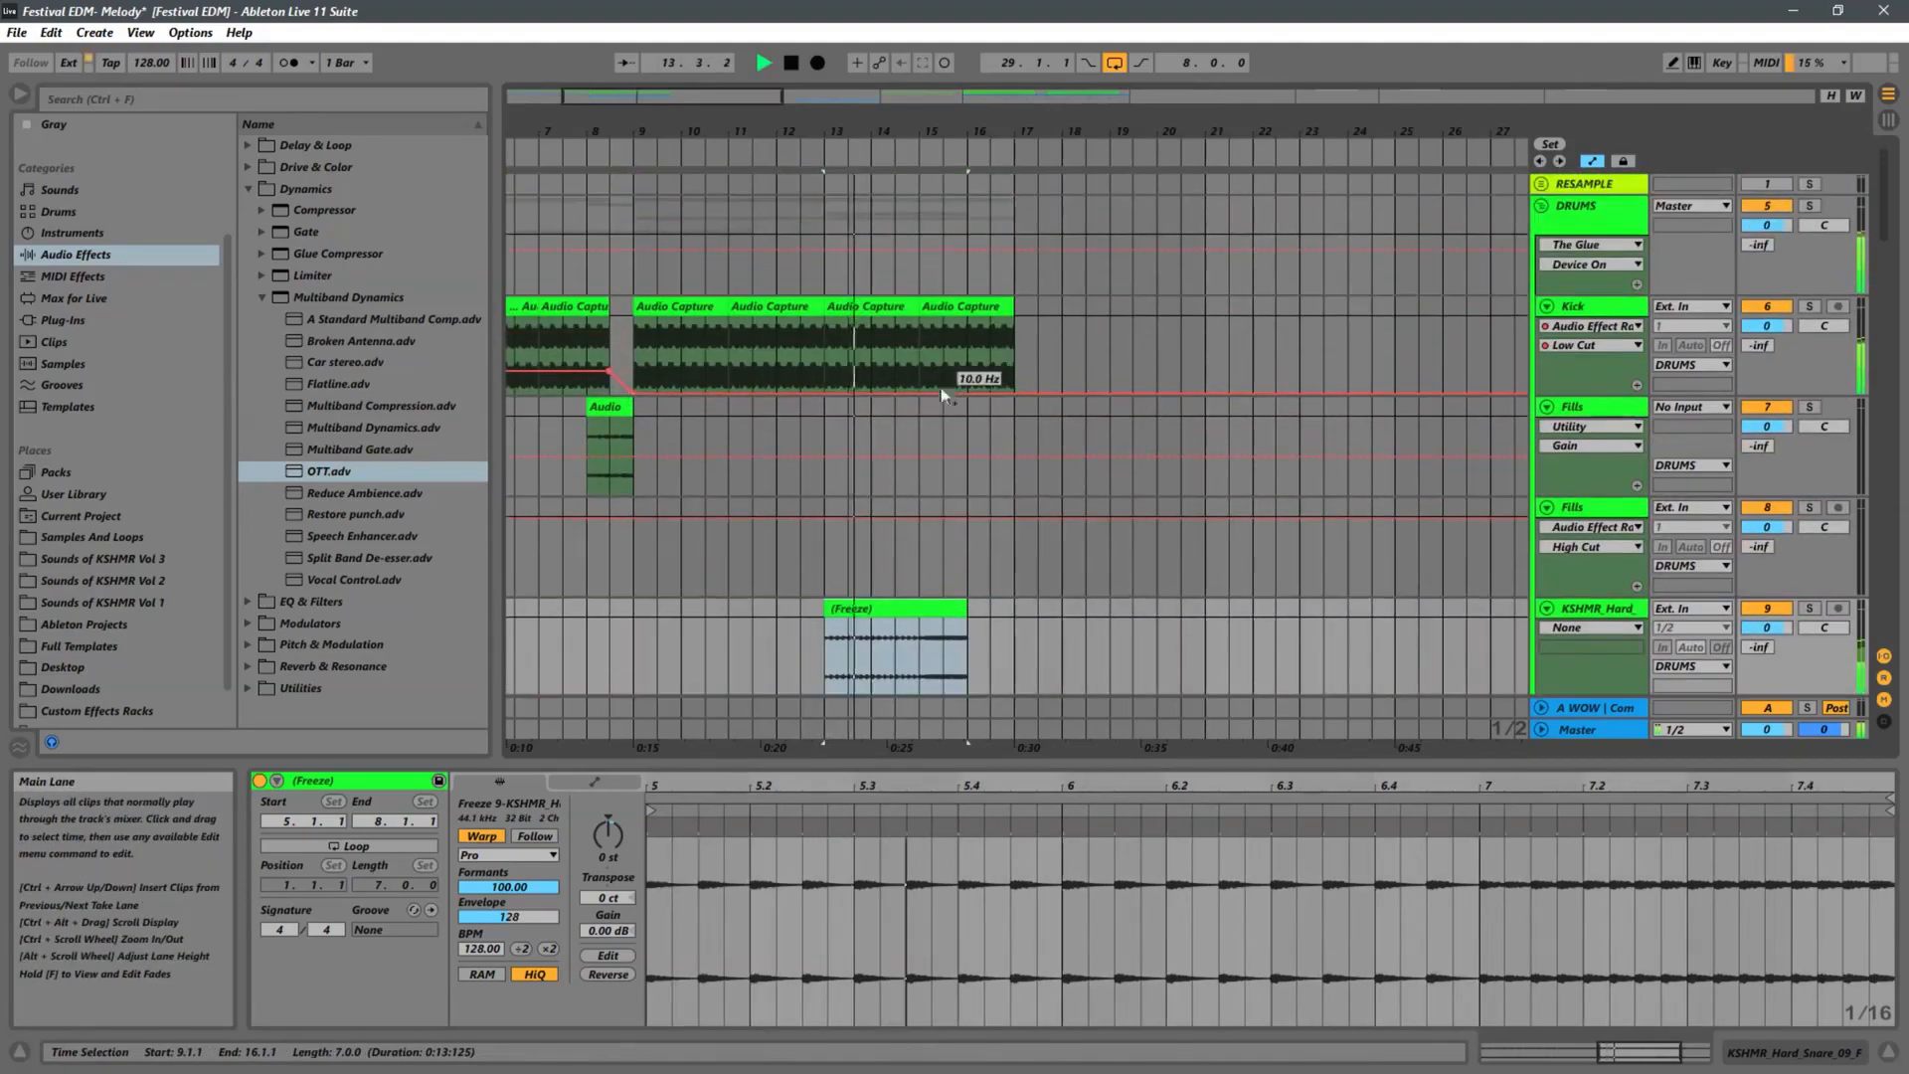
{"action": "left_click", "coordinate": [611, 406]}
{"action": "left_click_drag", "start_coordinate": [646, 416], "coordinate": [988, 398]}
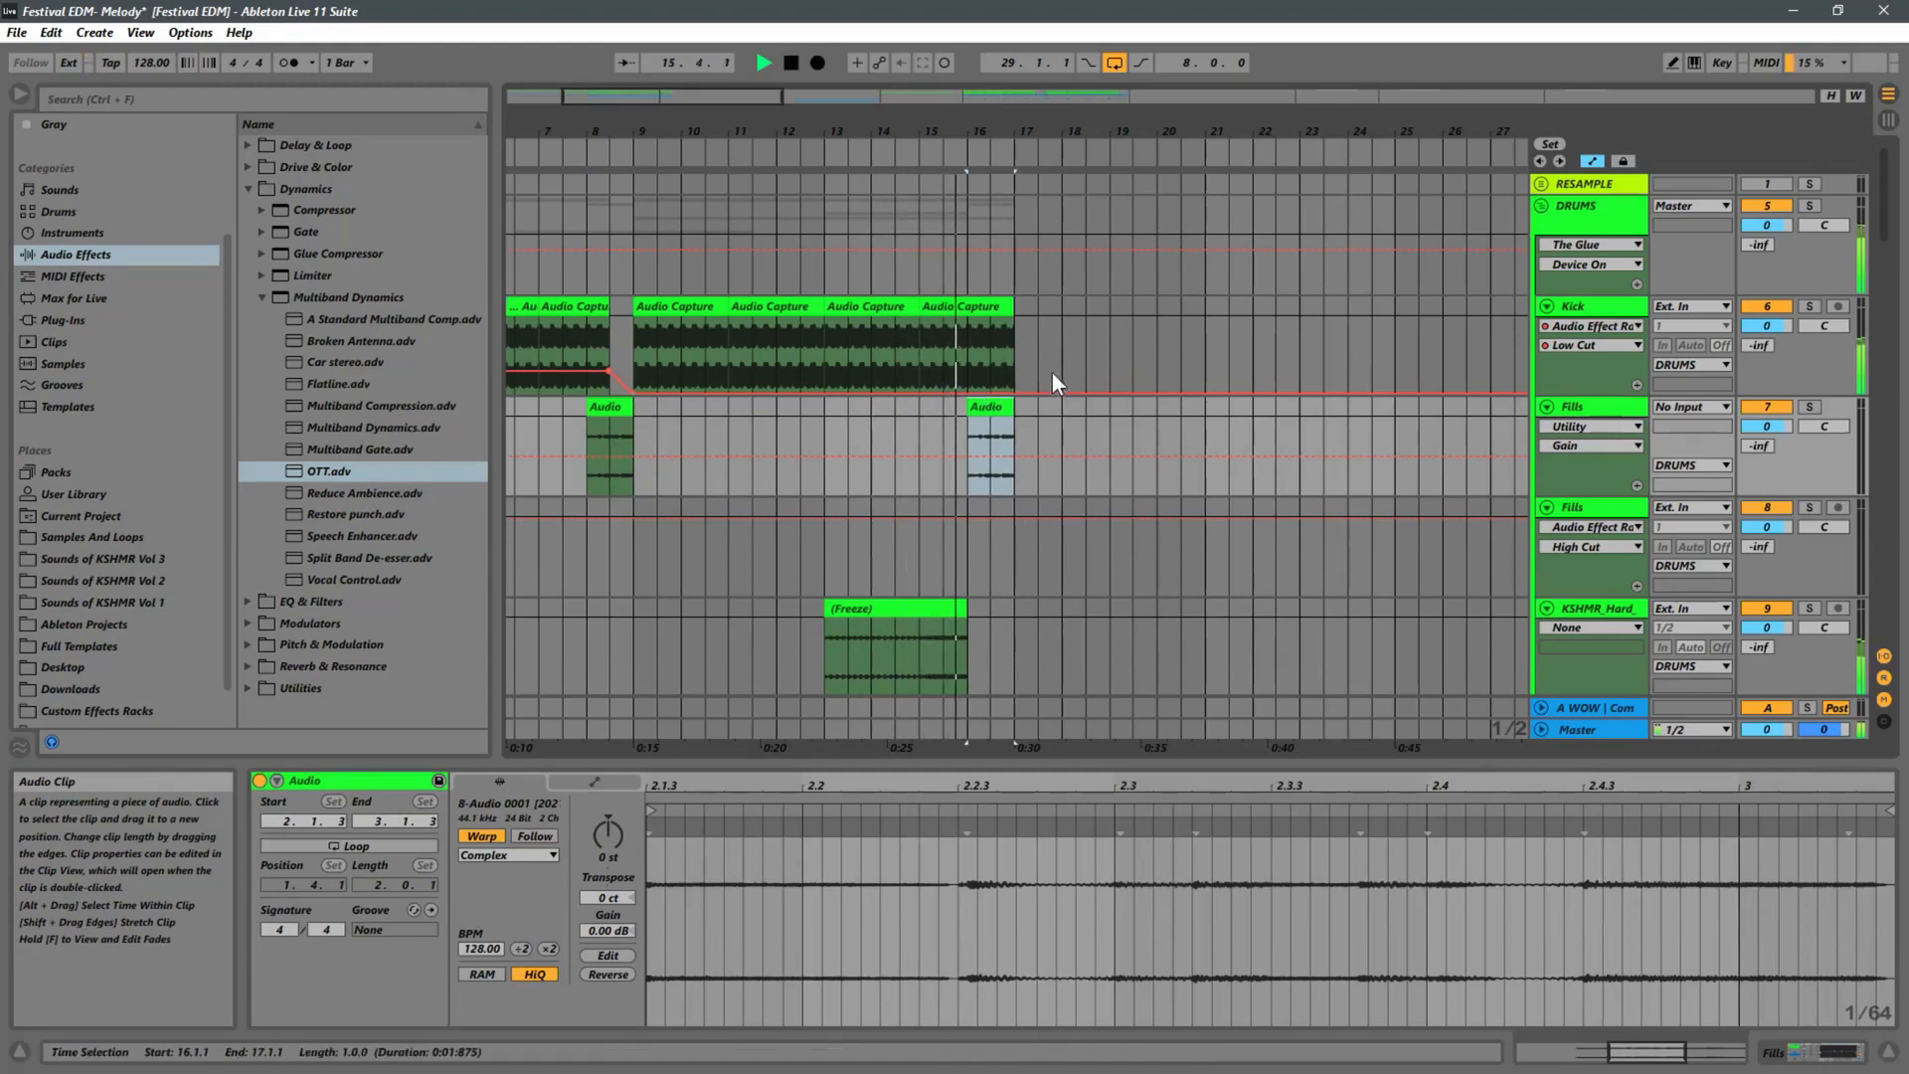
{"action": "left_click", "coordinate": [1003, 312]}
{"action": "left_click_drag", "start_coordinate": [1004, 311], "coordinate": [983, 312]}
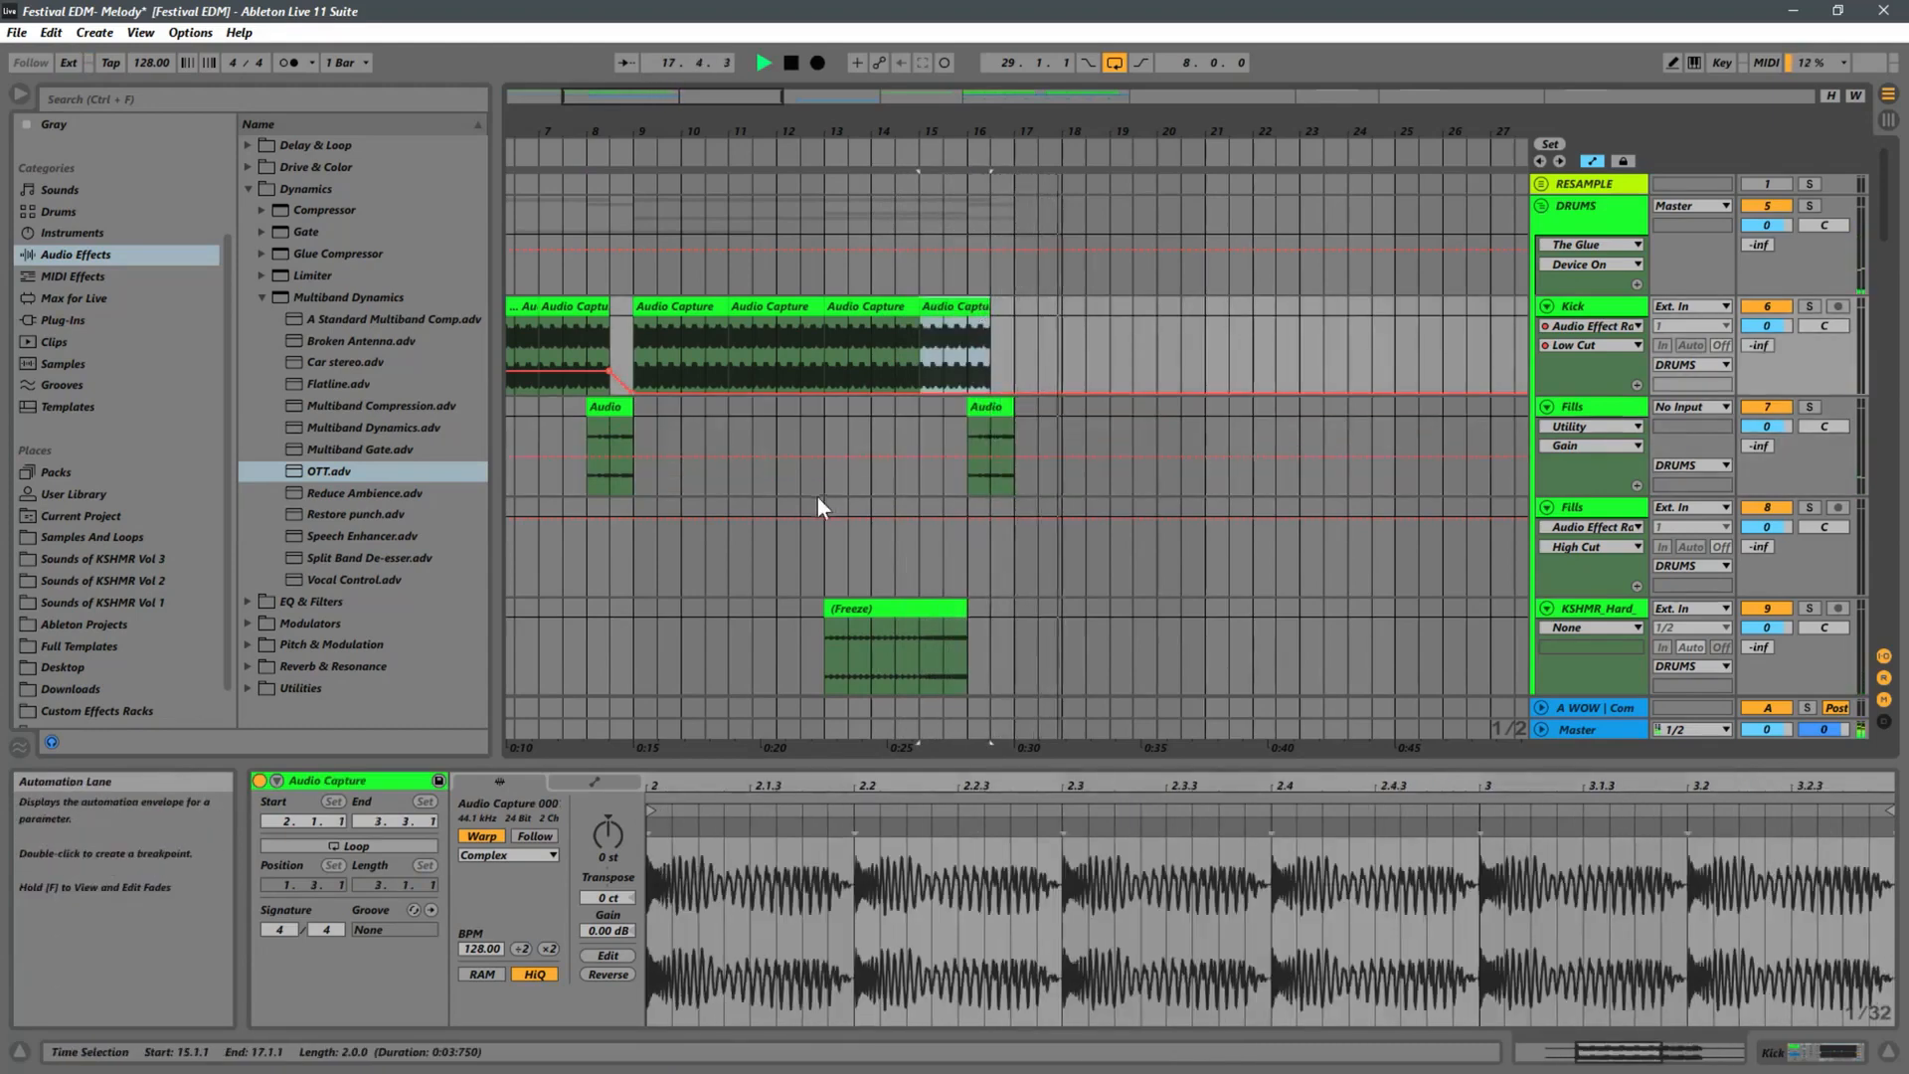
Play the new snare and fill section from bar 13, and play the intro from the start.
{"action": "left_click", "coordinate": [823, 429]}
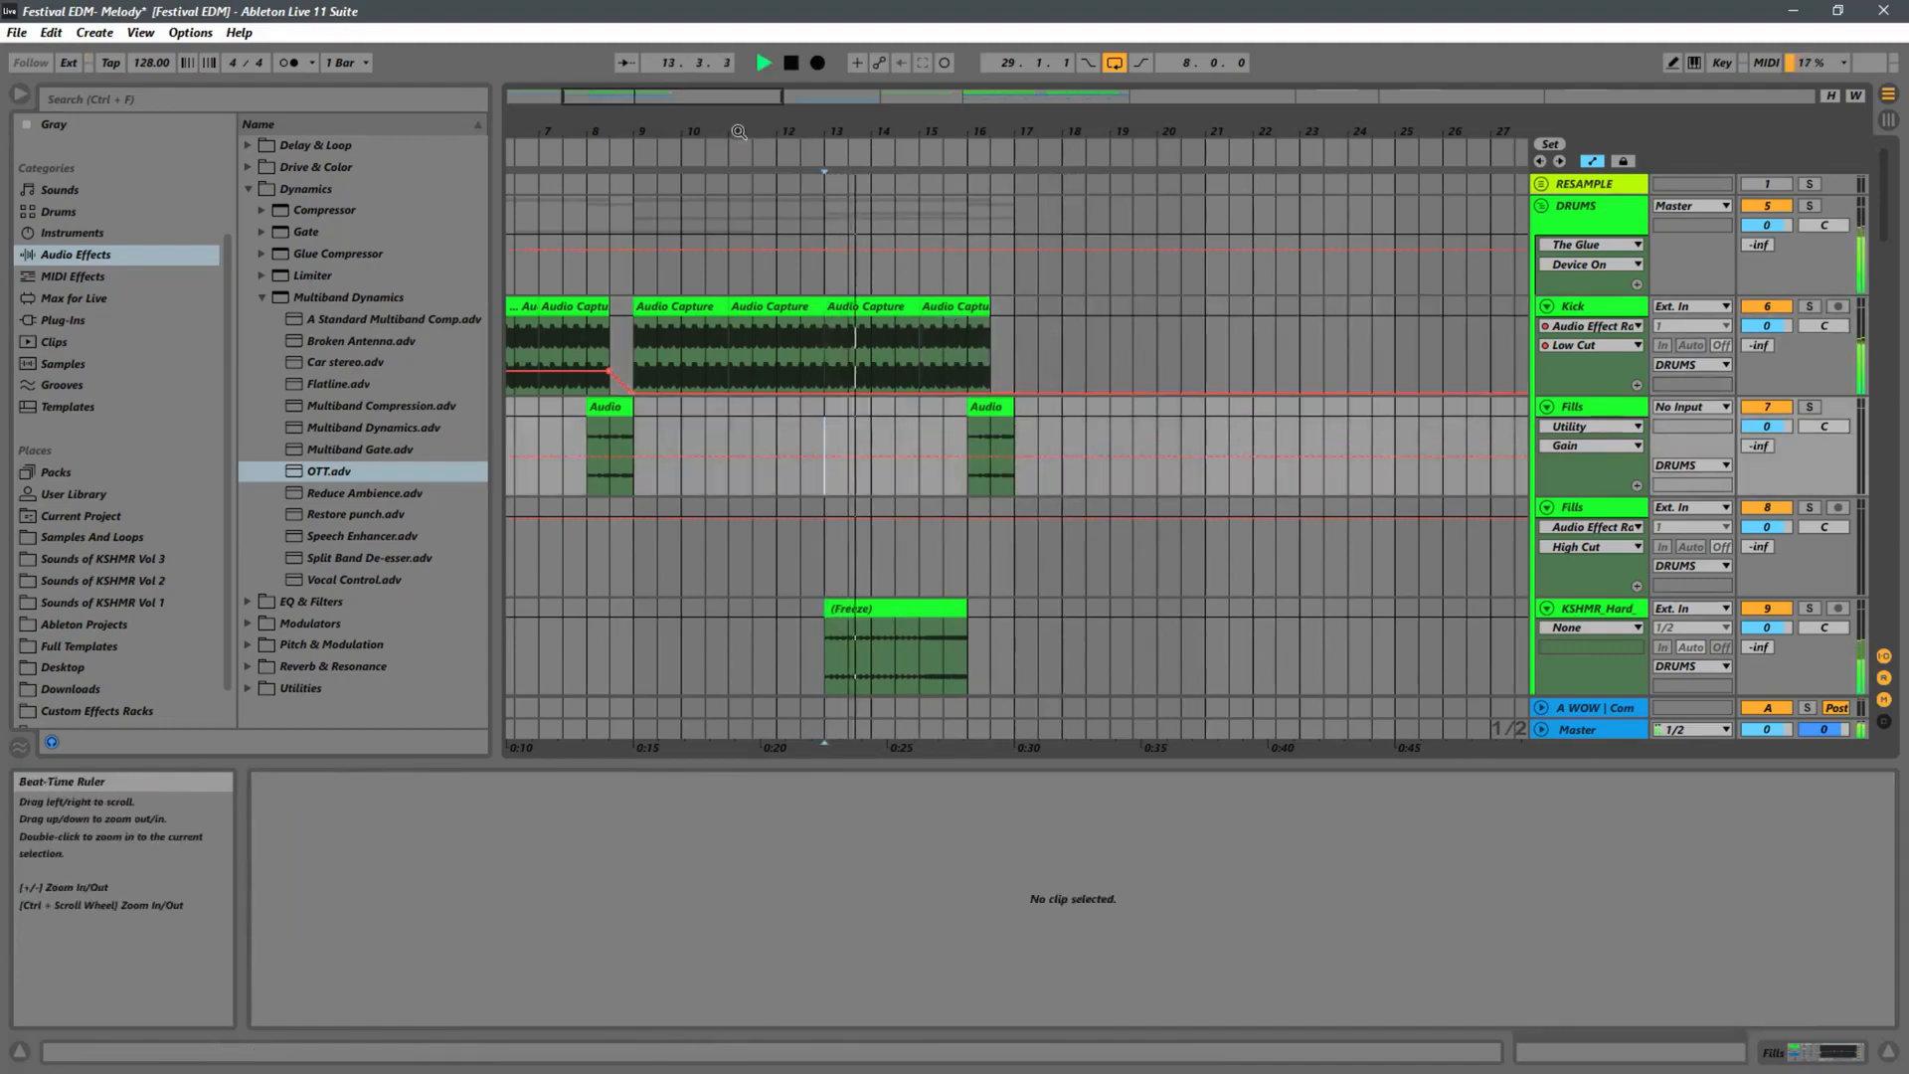
{"action": "left_click_drag", "start_coordinate": [738, 133], "coordinate": [1010, 251]}
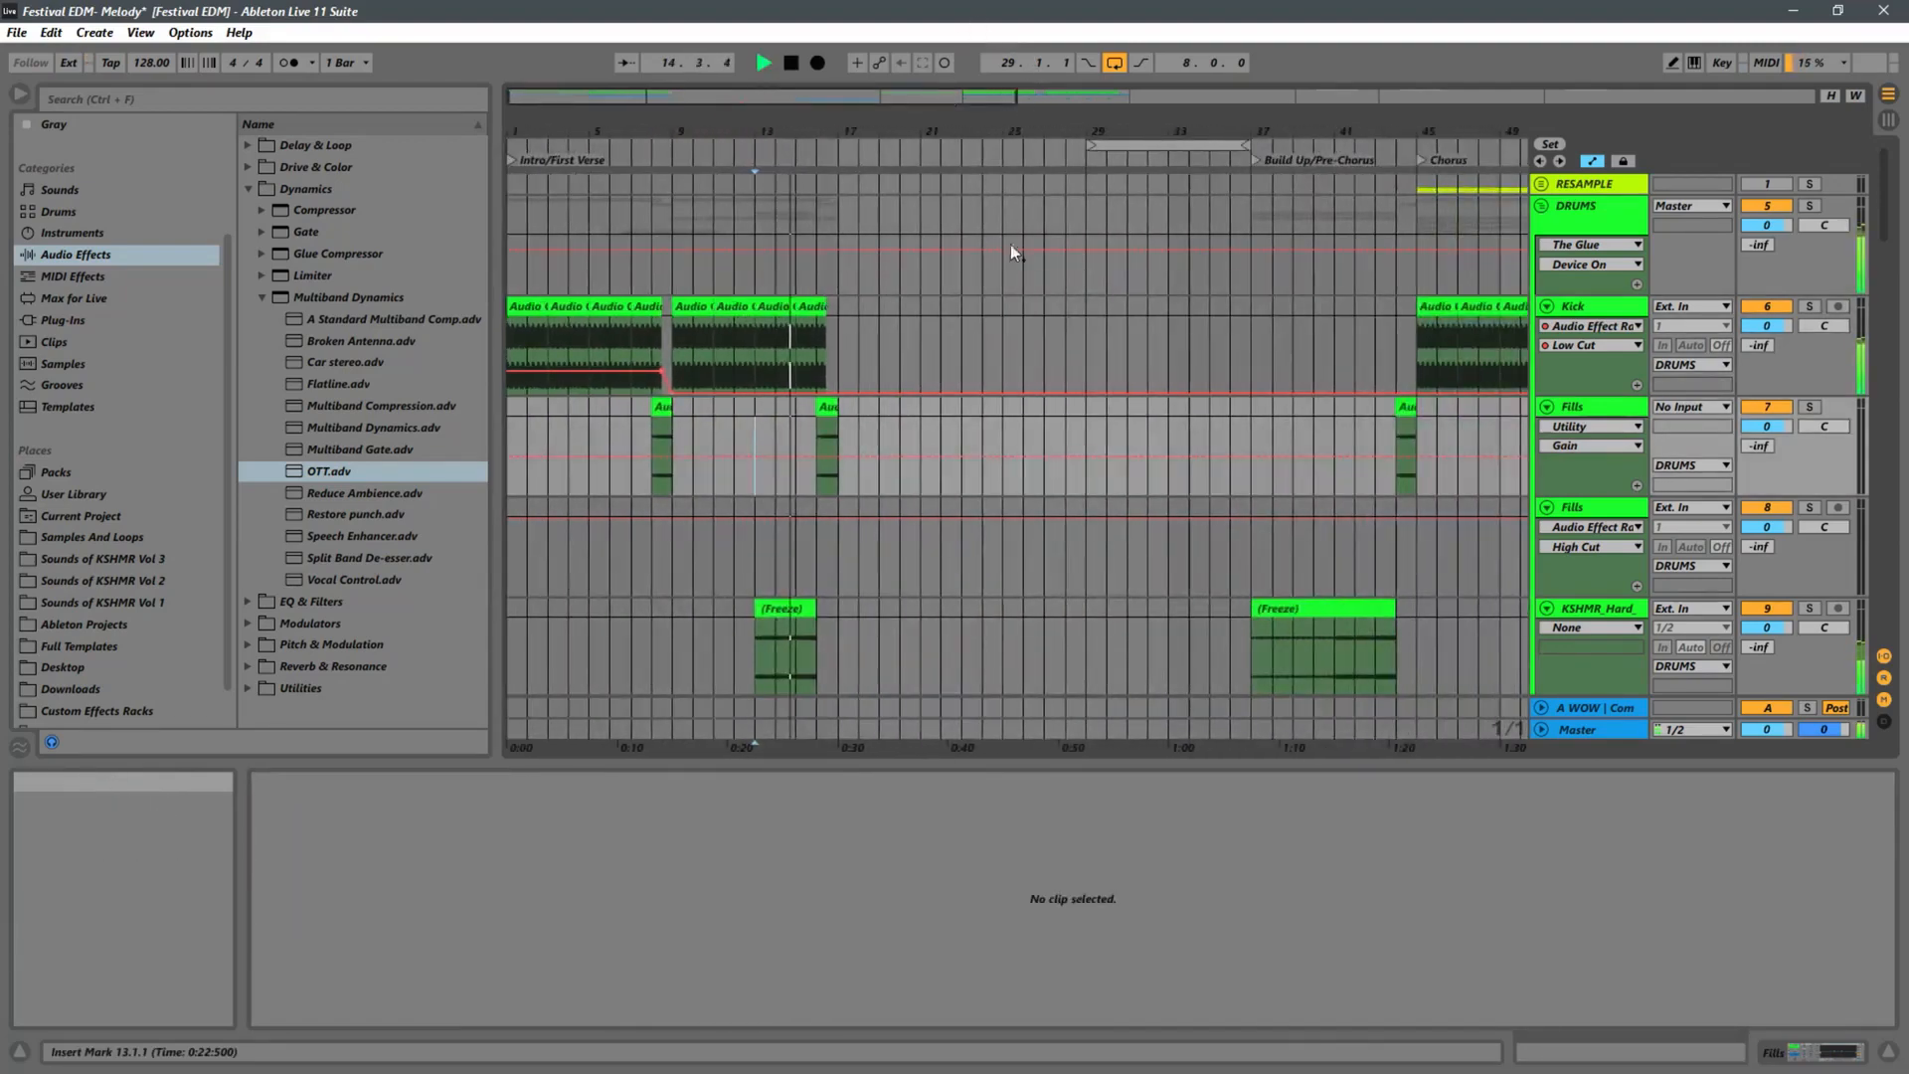
{"action": "scroll", "coordinate": [1106, 328], "scroll_direction": "down", "scroll_amount": 4}
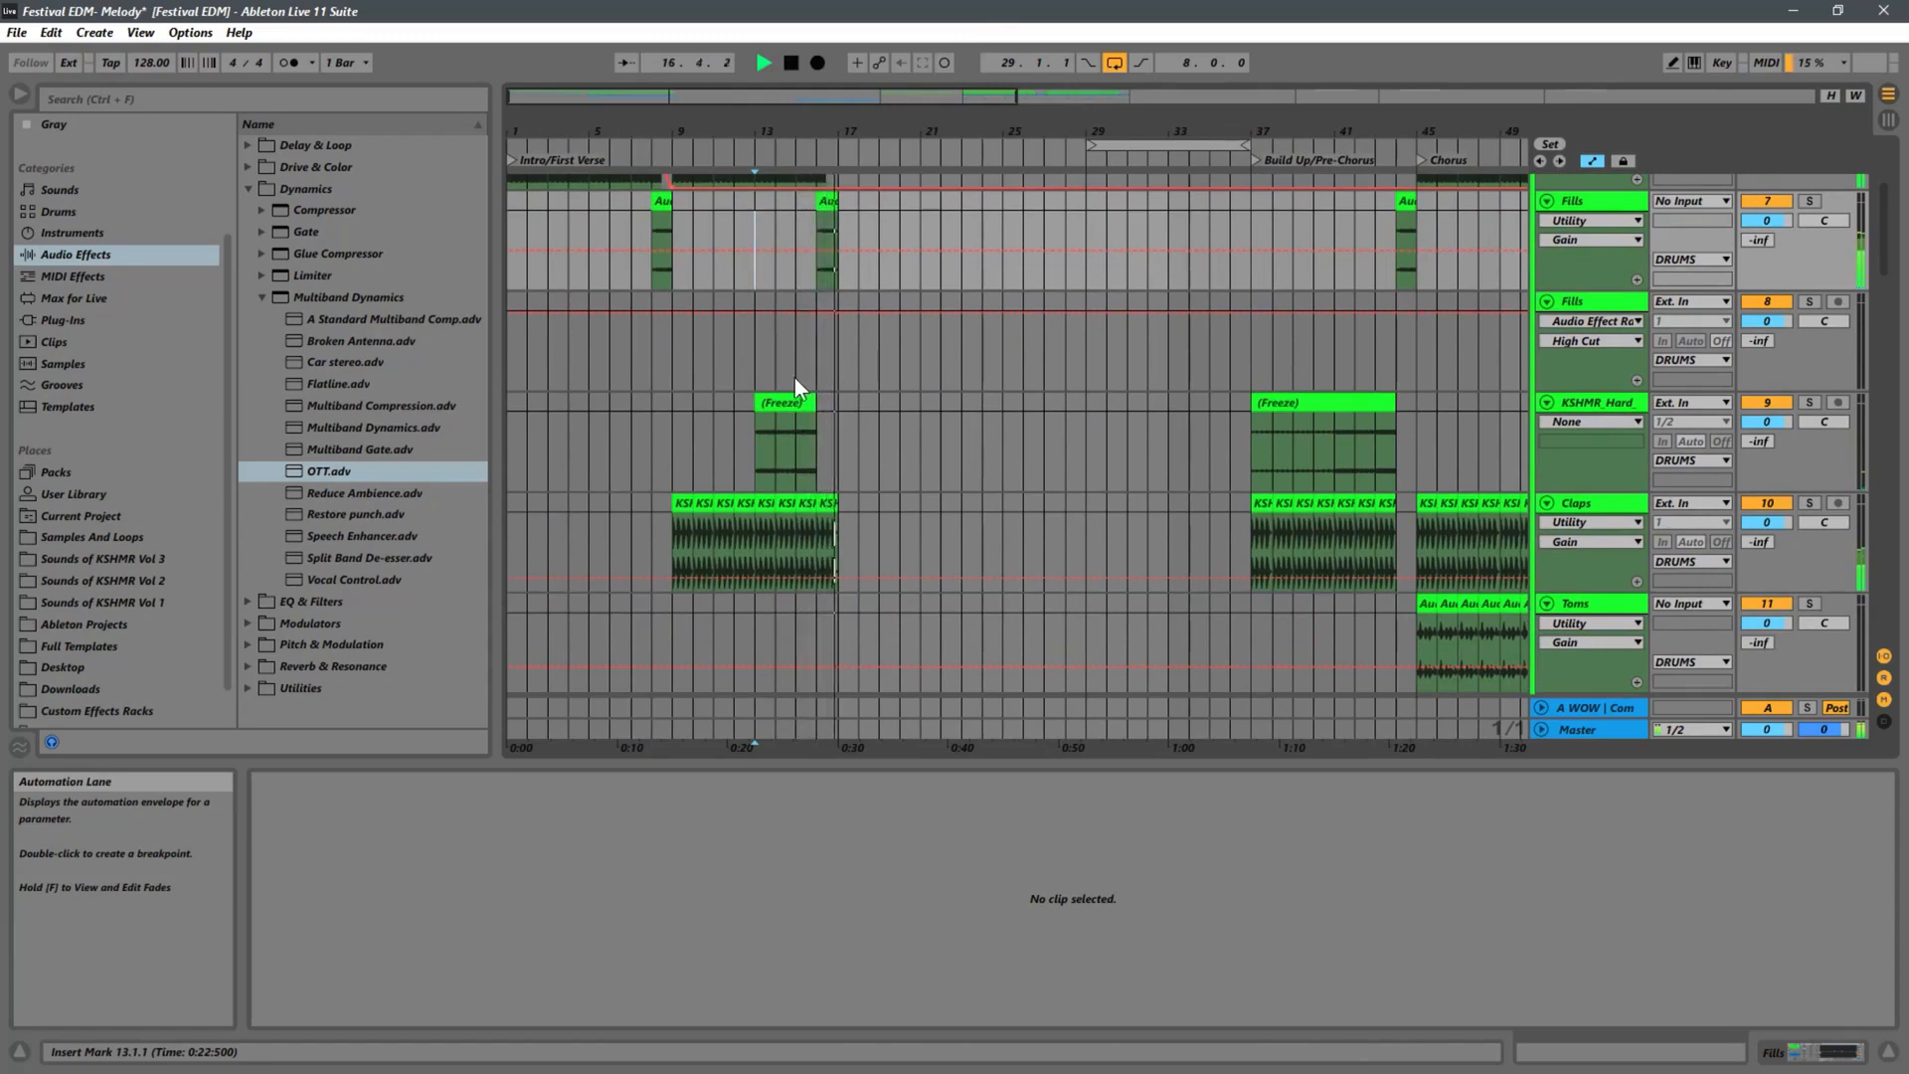
{"action": "scroll", "coordinate": [801, 378], "scroll_direction": "up", "scroll_amount": 2}
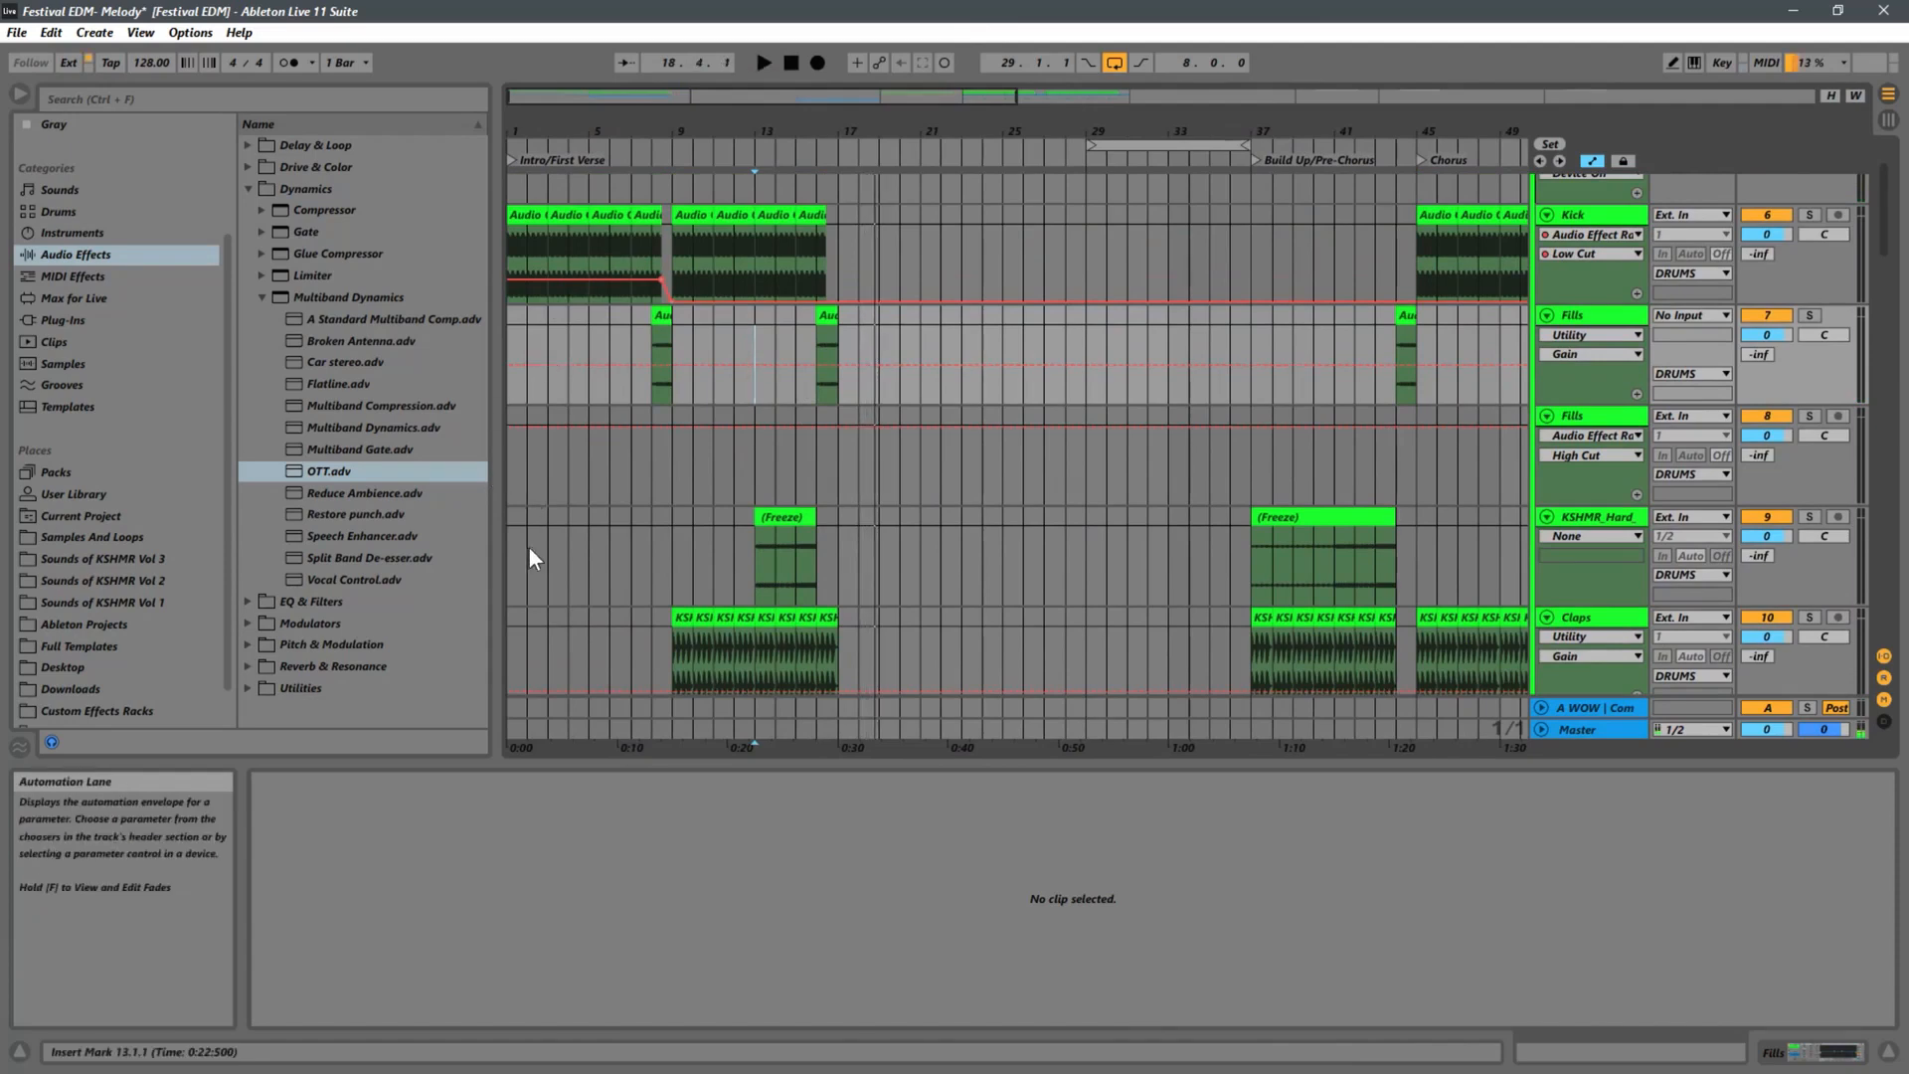
{"action": "left_click", "coordinate": [505, 569]}
{"action": "key", "text": "space"}
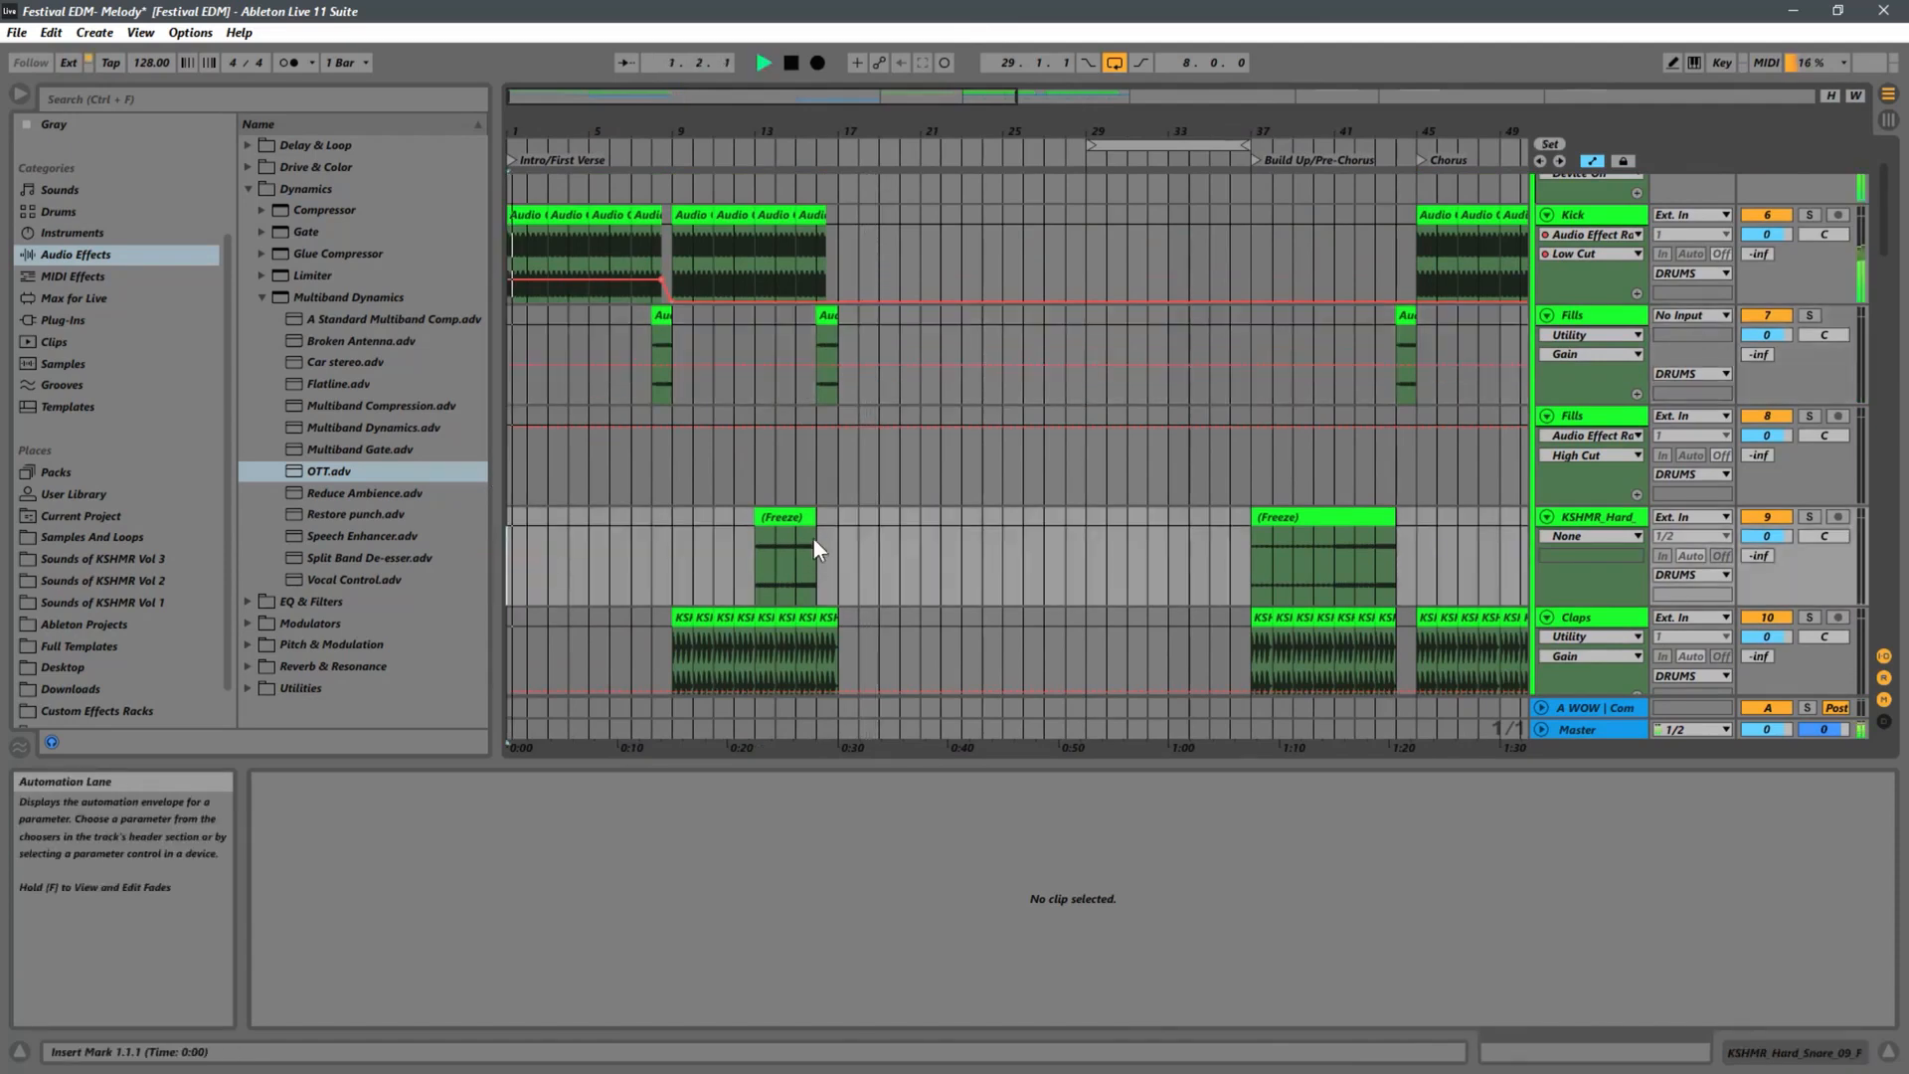
Copy the reversed crash to bar 17 on the Crash track.
{"action": "scroll", "coordinate": [821, 533], "scroll_direction": "down", "scroll_amount": 5}
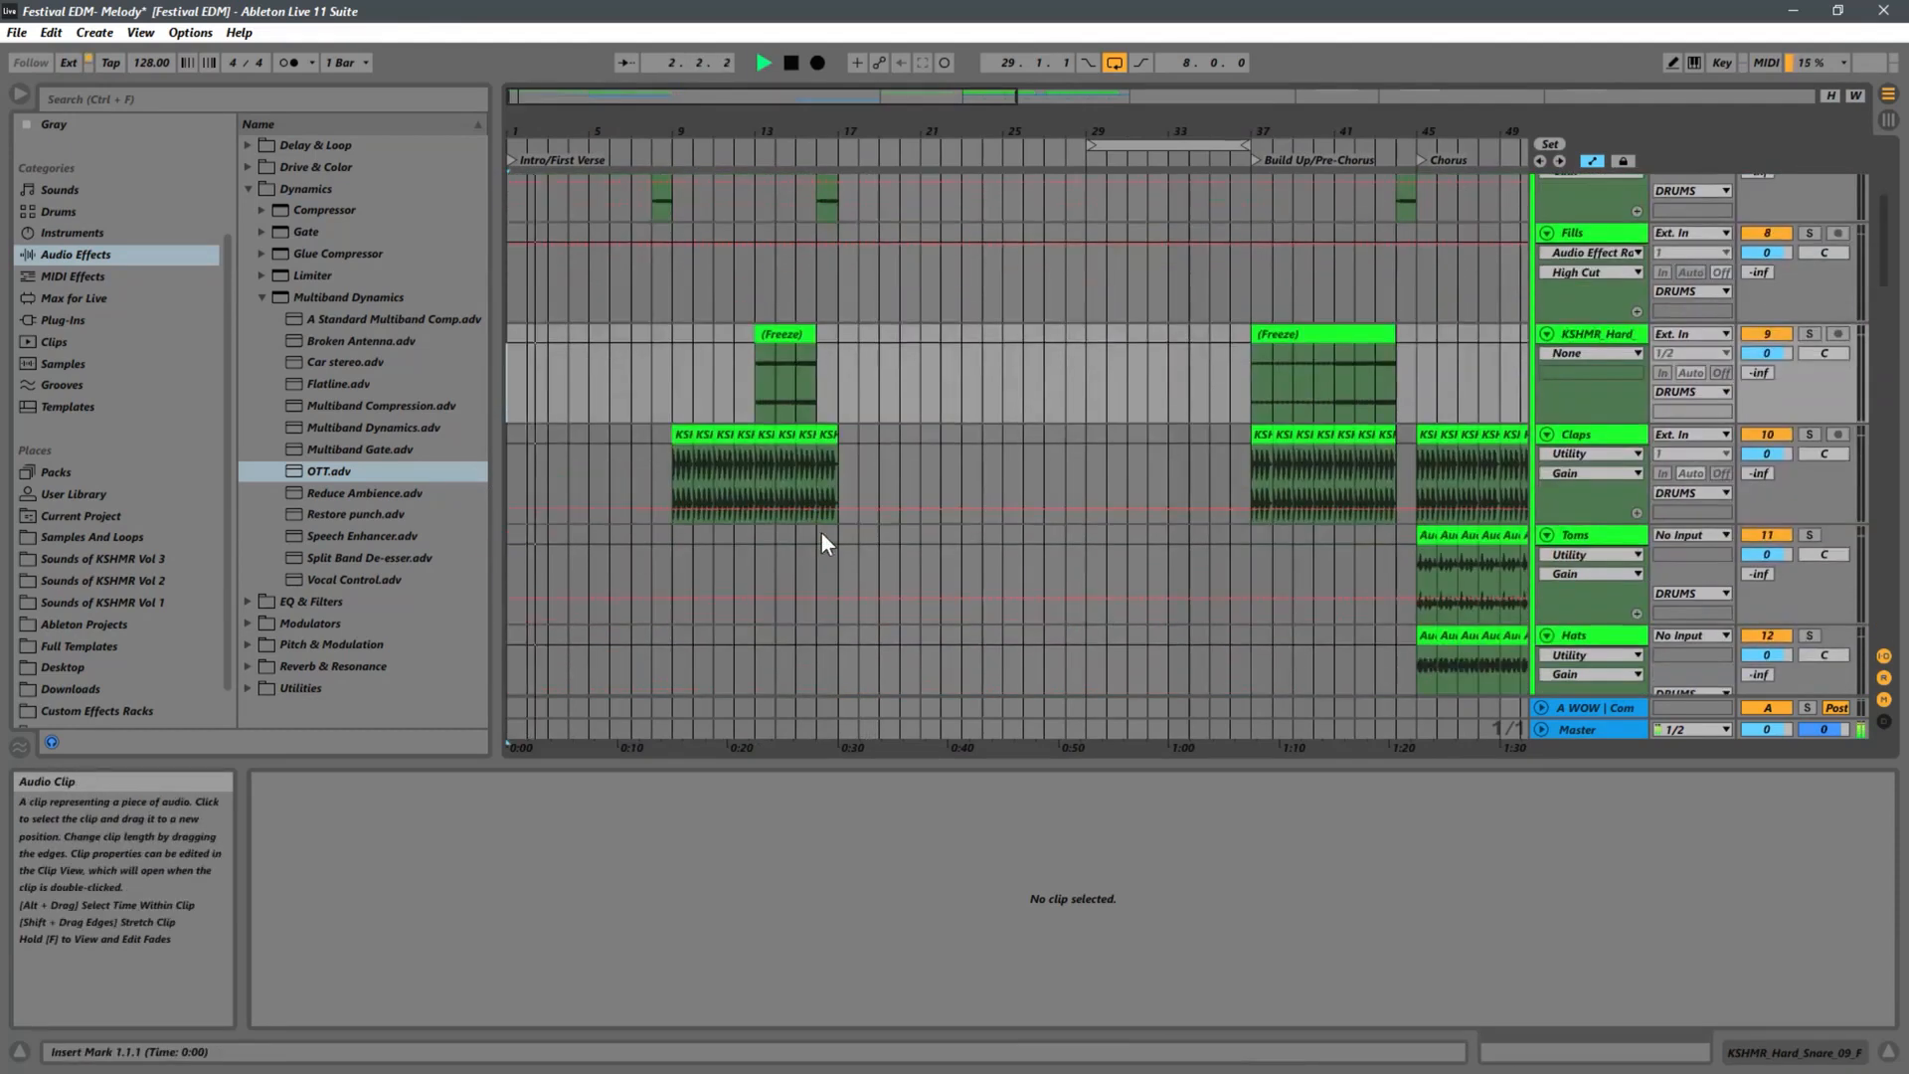
{"action": "scroll", "coordinate": [821, 533], "scroll_direction": "down", "scroll_amount": 3}
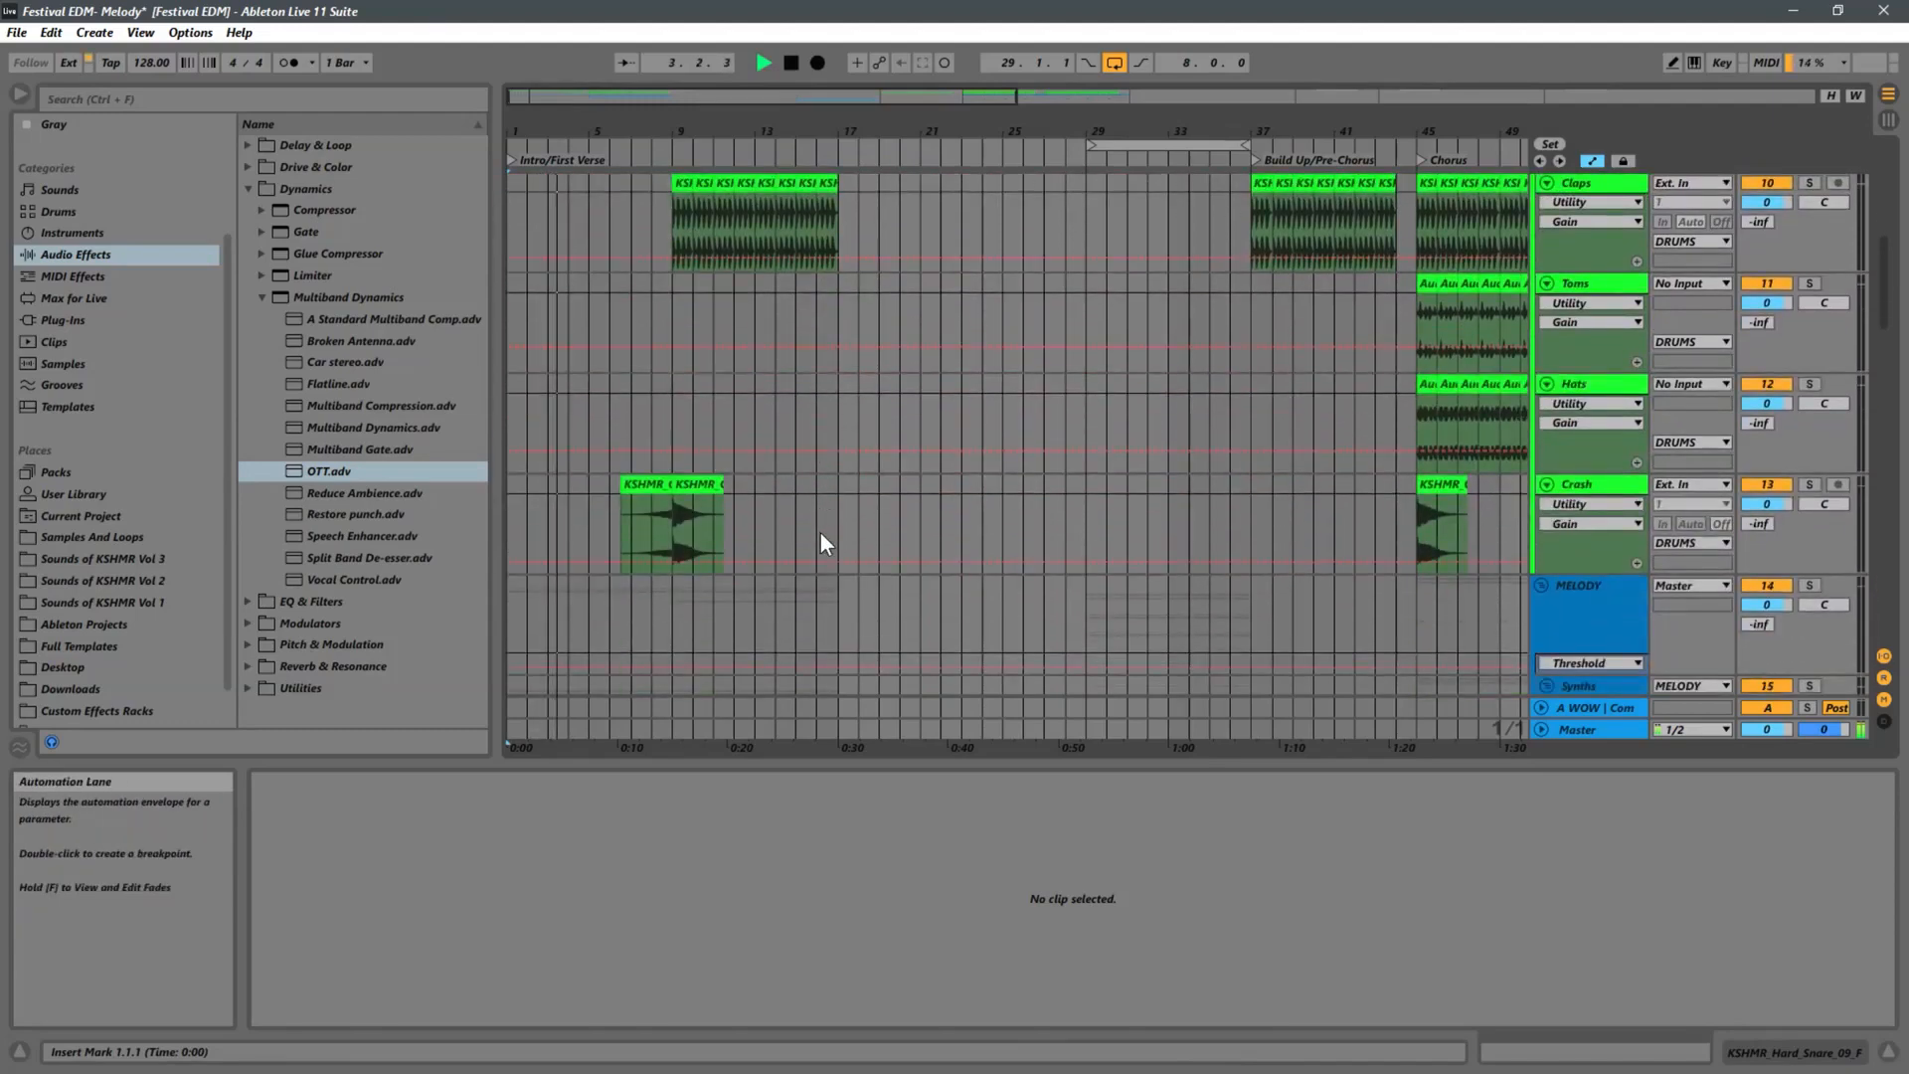
{"action": "left_click", "coordinate": [688, 484]}
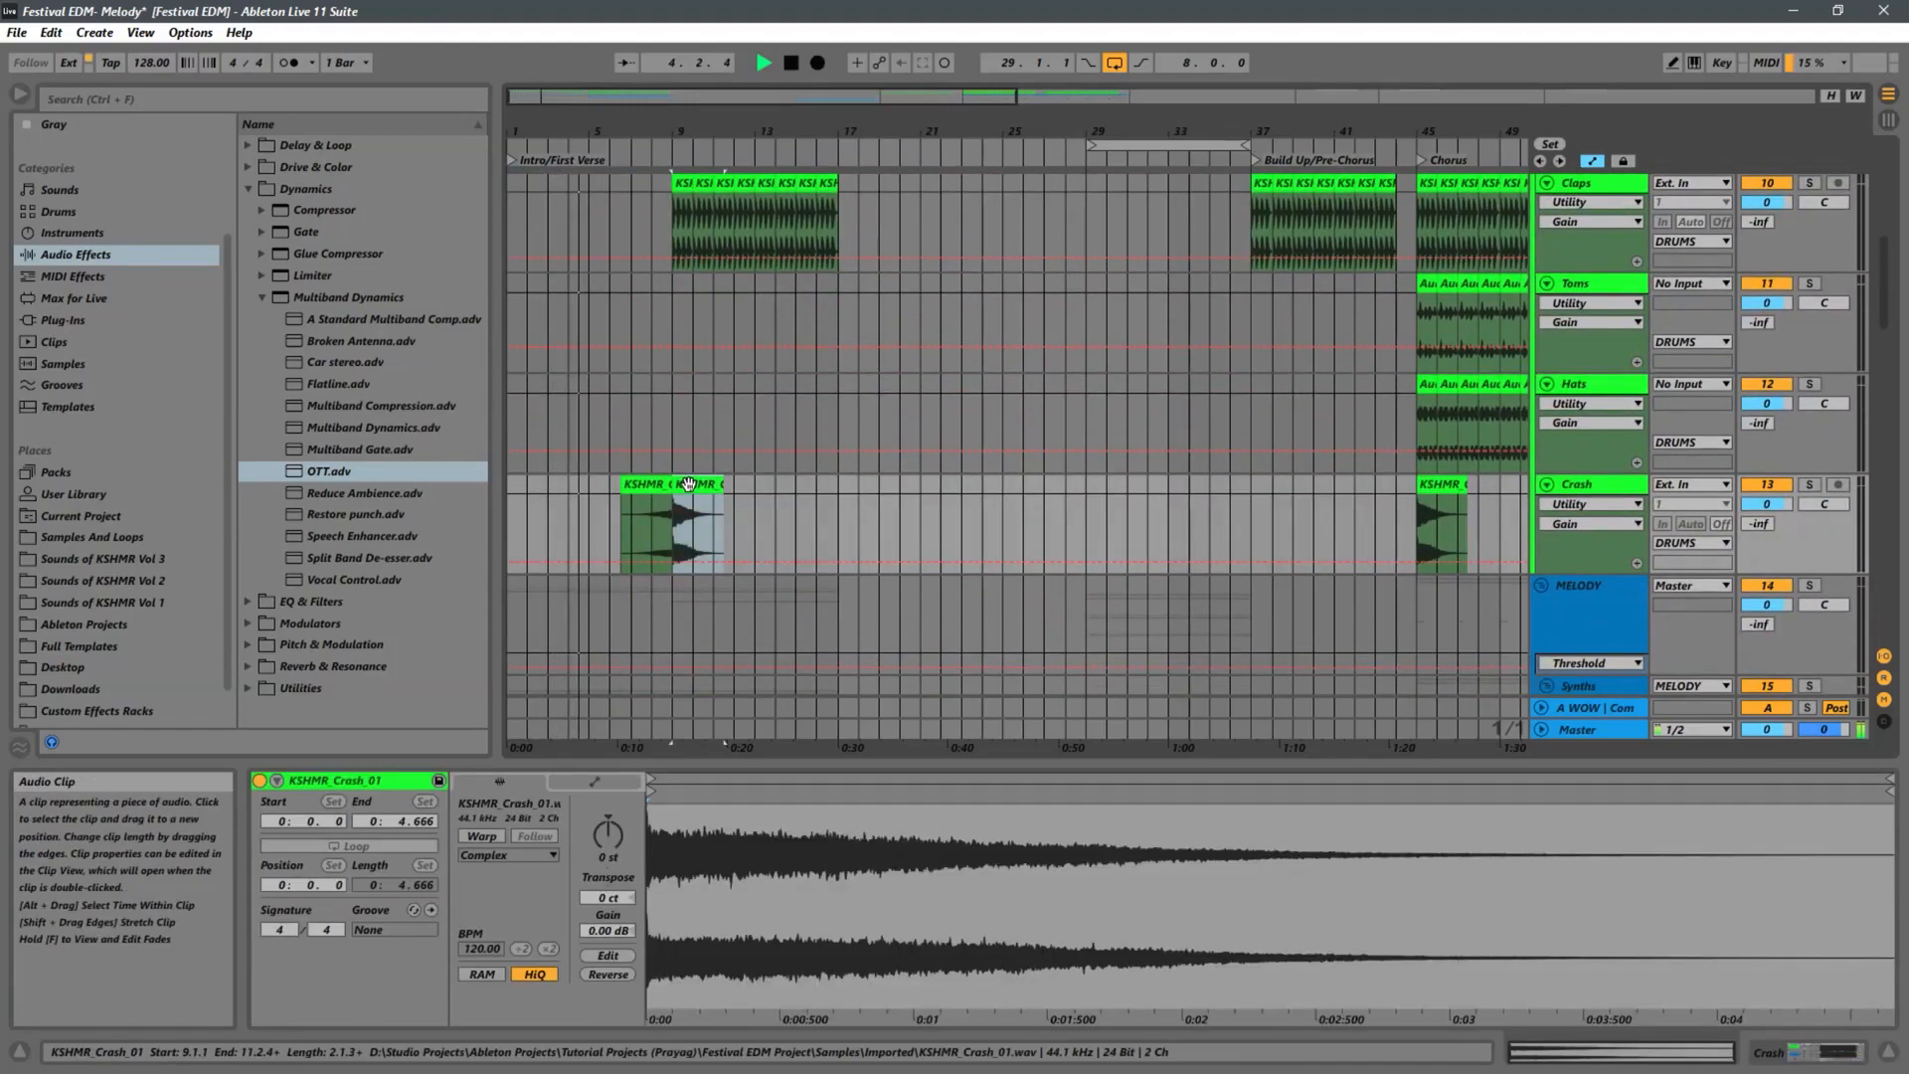
{"action": "left_click_drag", "start_coordinate": [688, 484], "coordinate": [861, 509]}
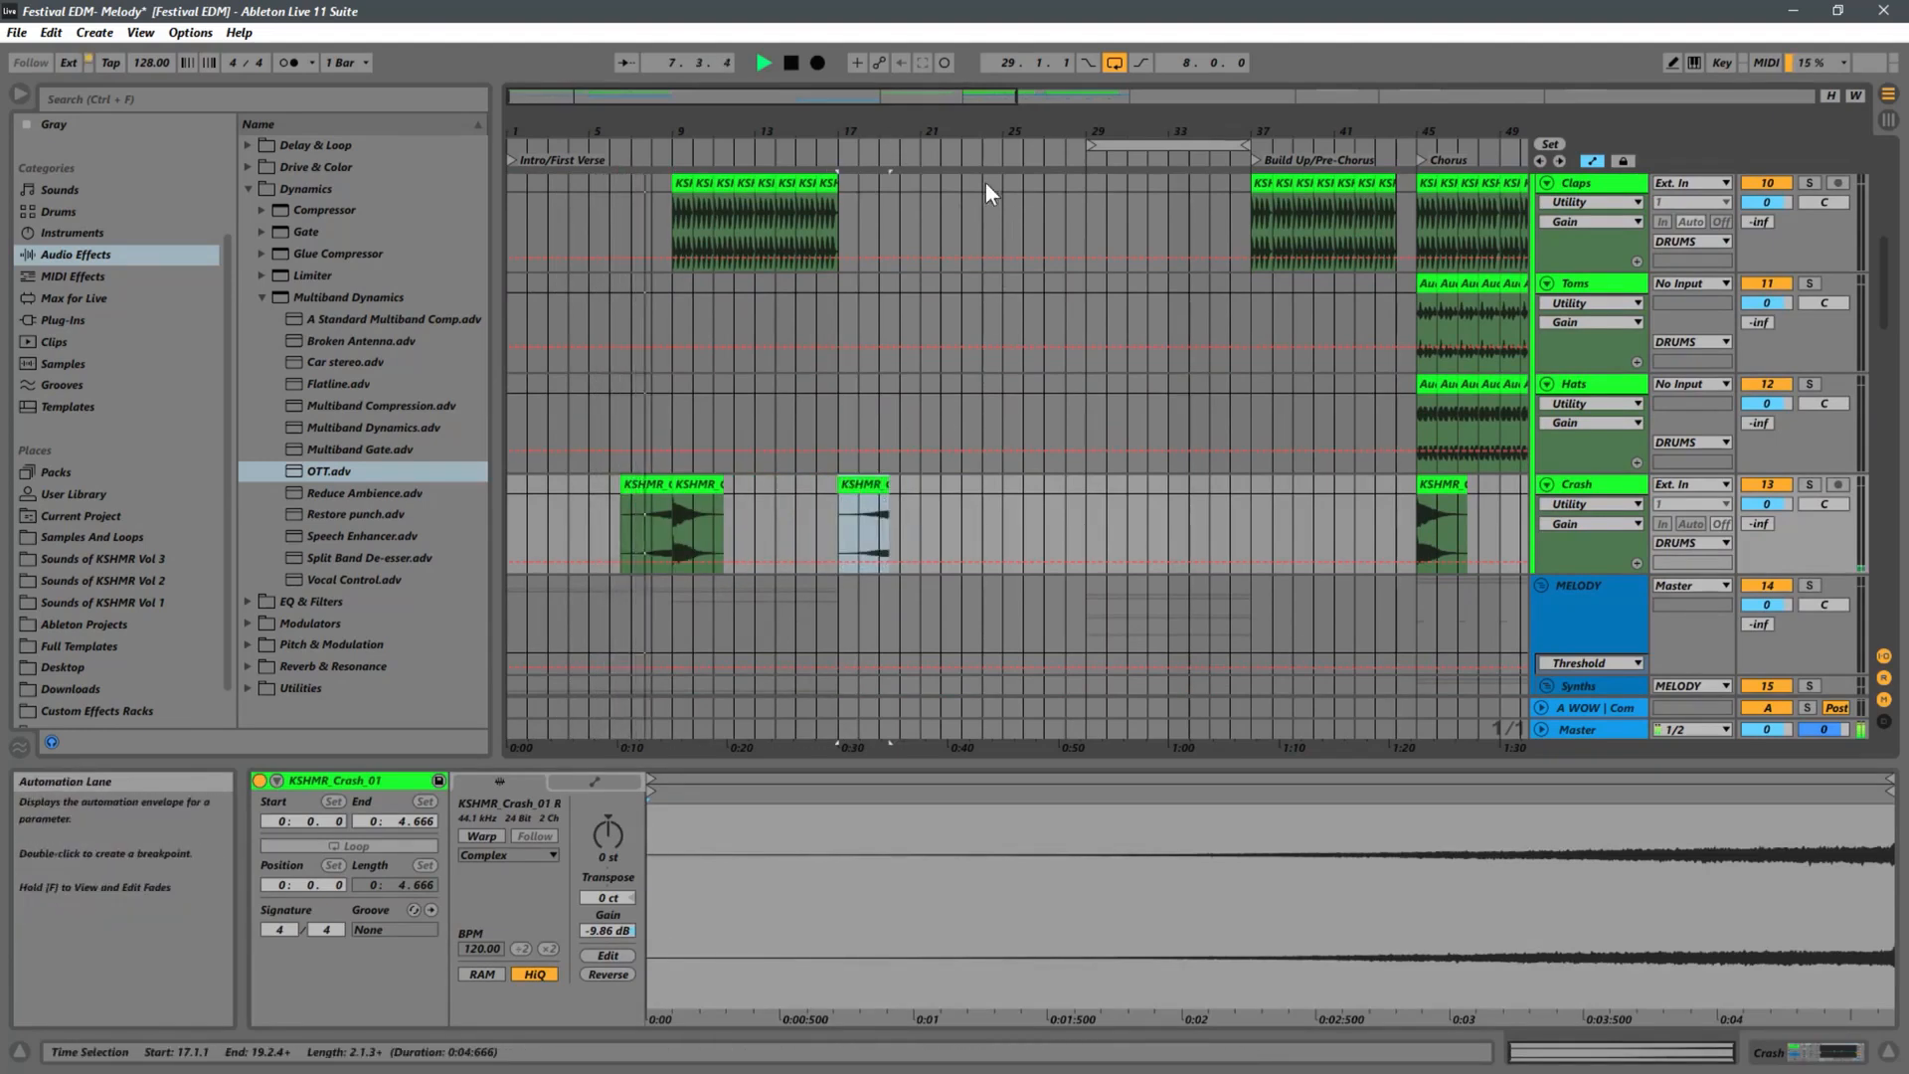
Listen through the end of the intro and shift the bar 17 reversed crash earlier to start at 16.3.1.
{"action": "left_click_drag", "start_coordinate": [923, 127], "coordinate": [924, 149]}
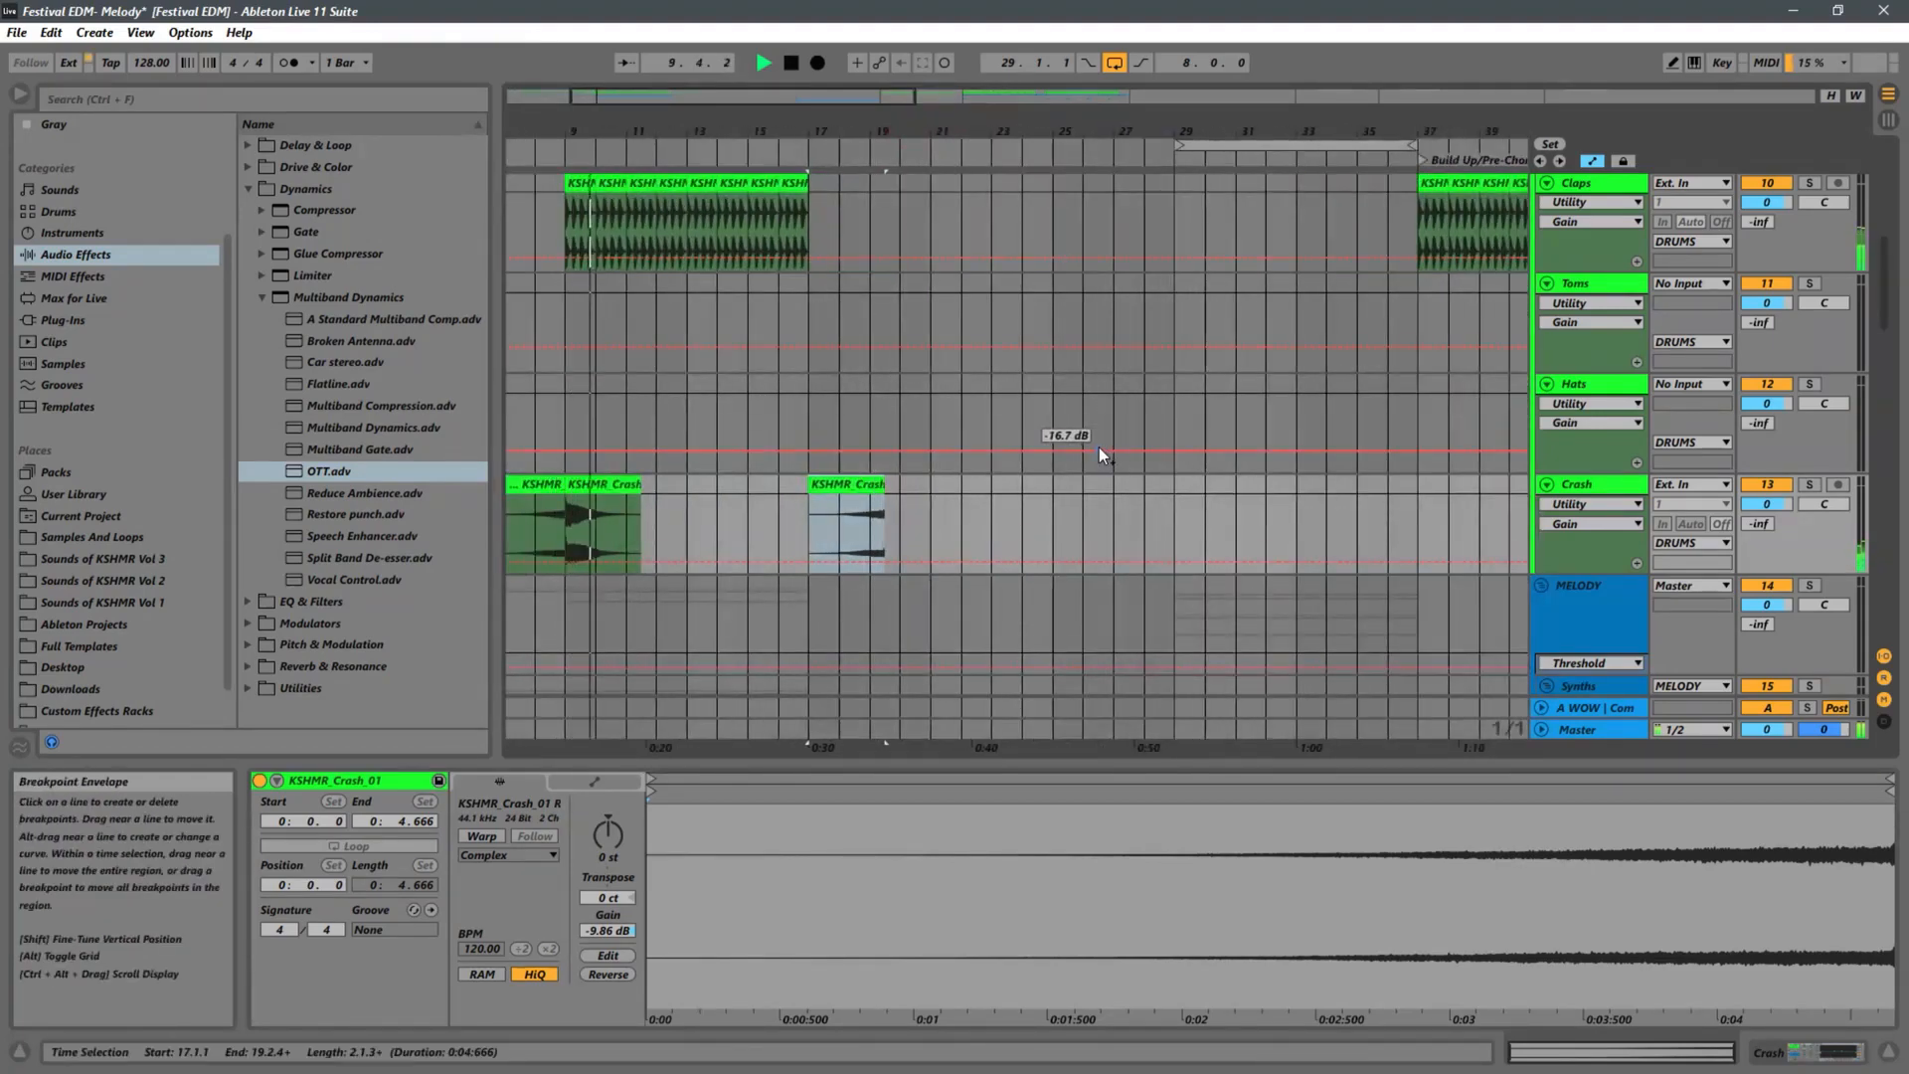
{"action": "left_click_drag", "start_coordinate": [647, 129], "coordinate": [800, 117]}
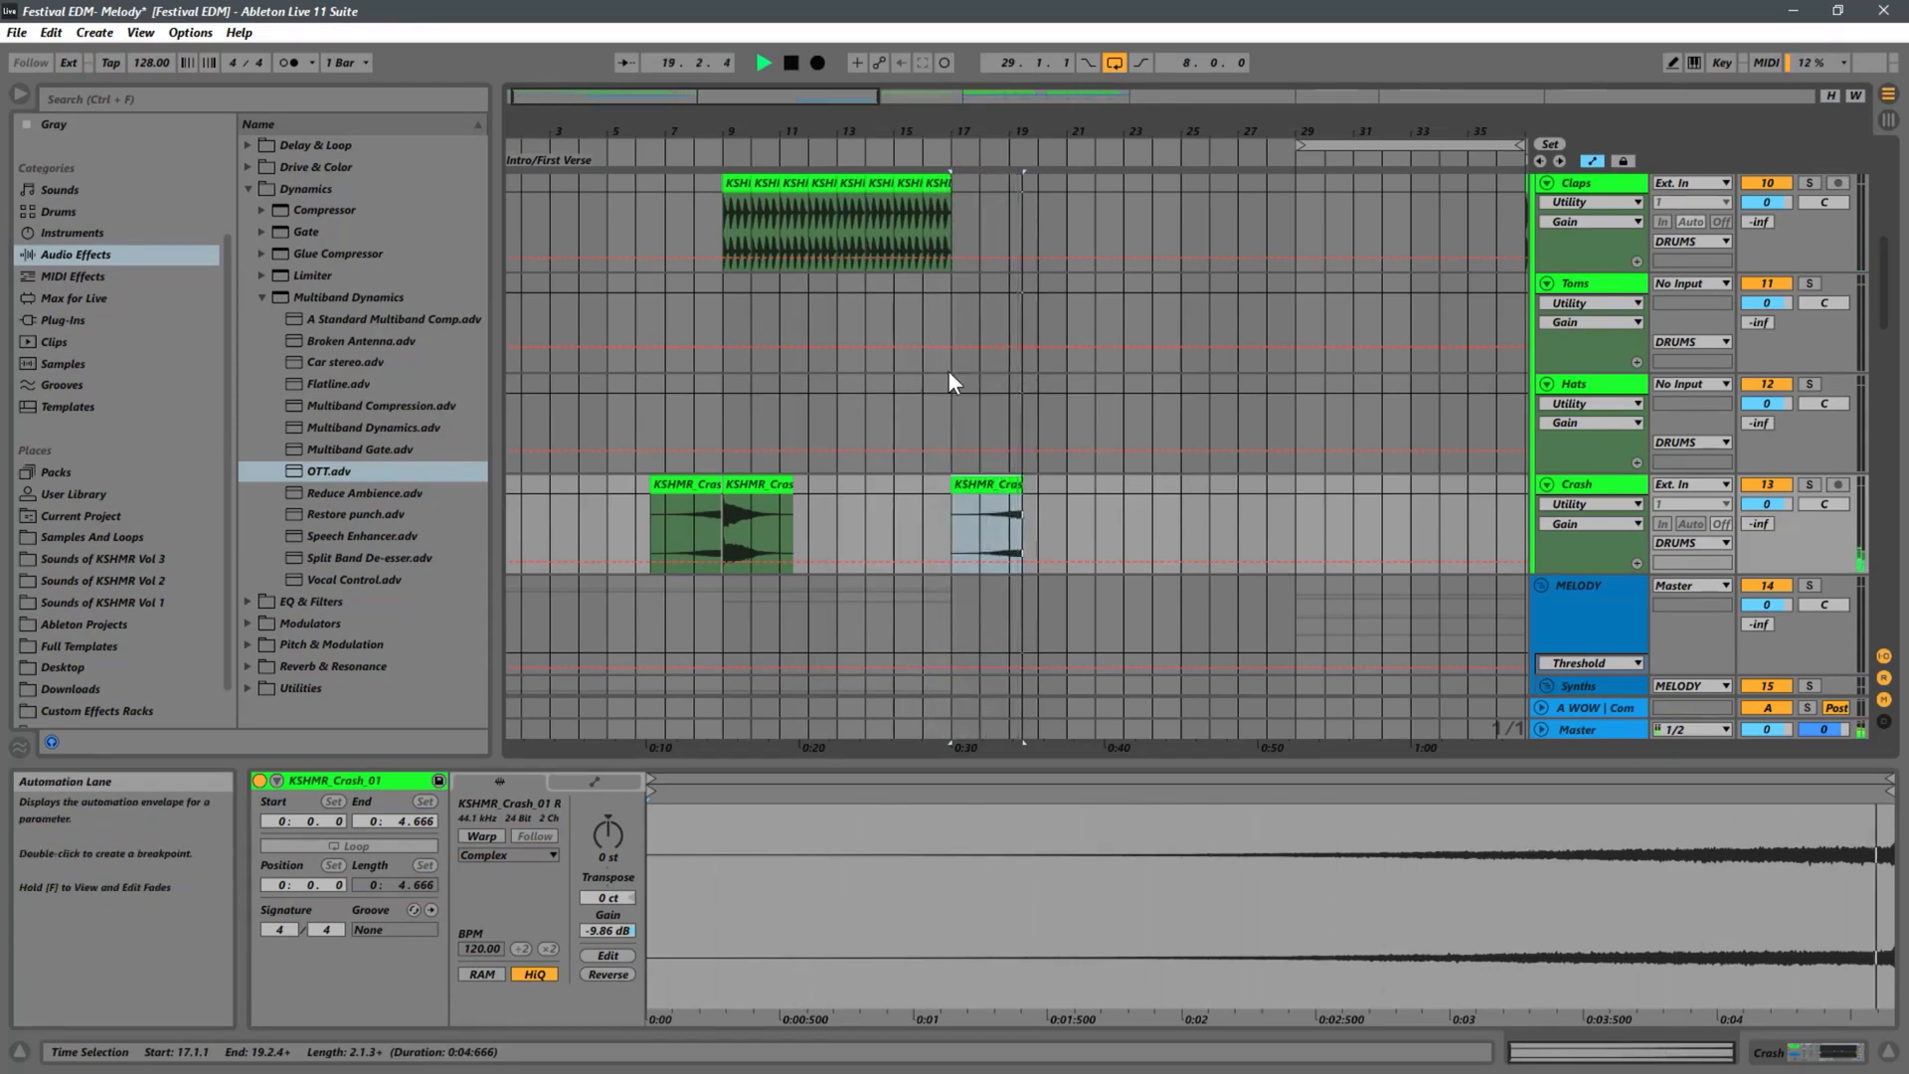
{"action": "key", "text": "space"}
{"action": "left_click_drag", "start_coordinate": [1034, 139], "coordinate": [1034, 235]}
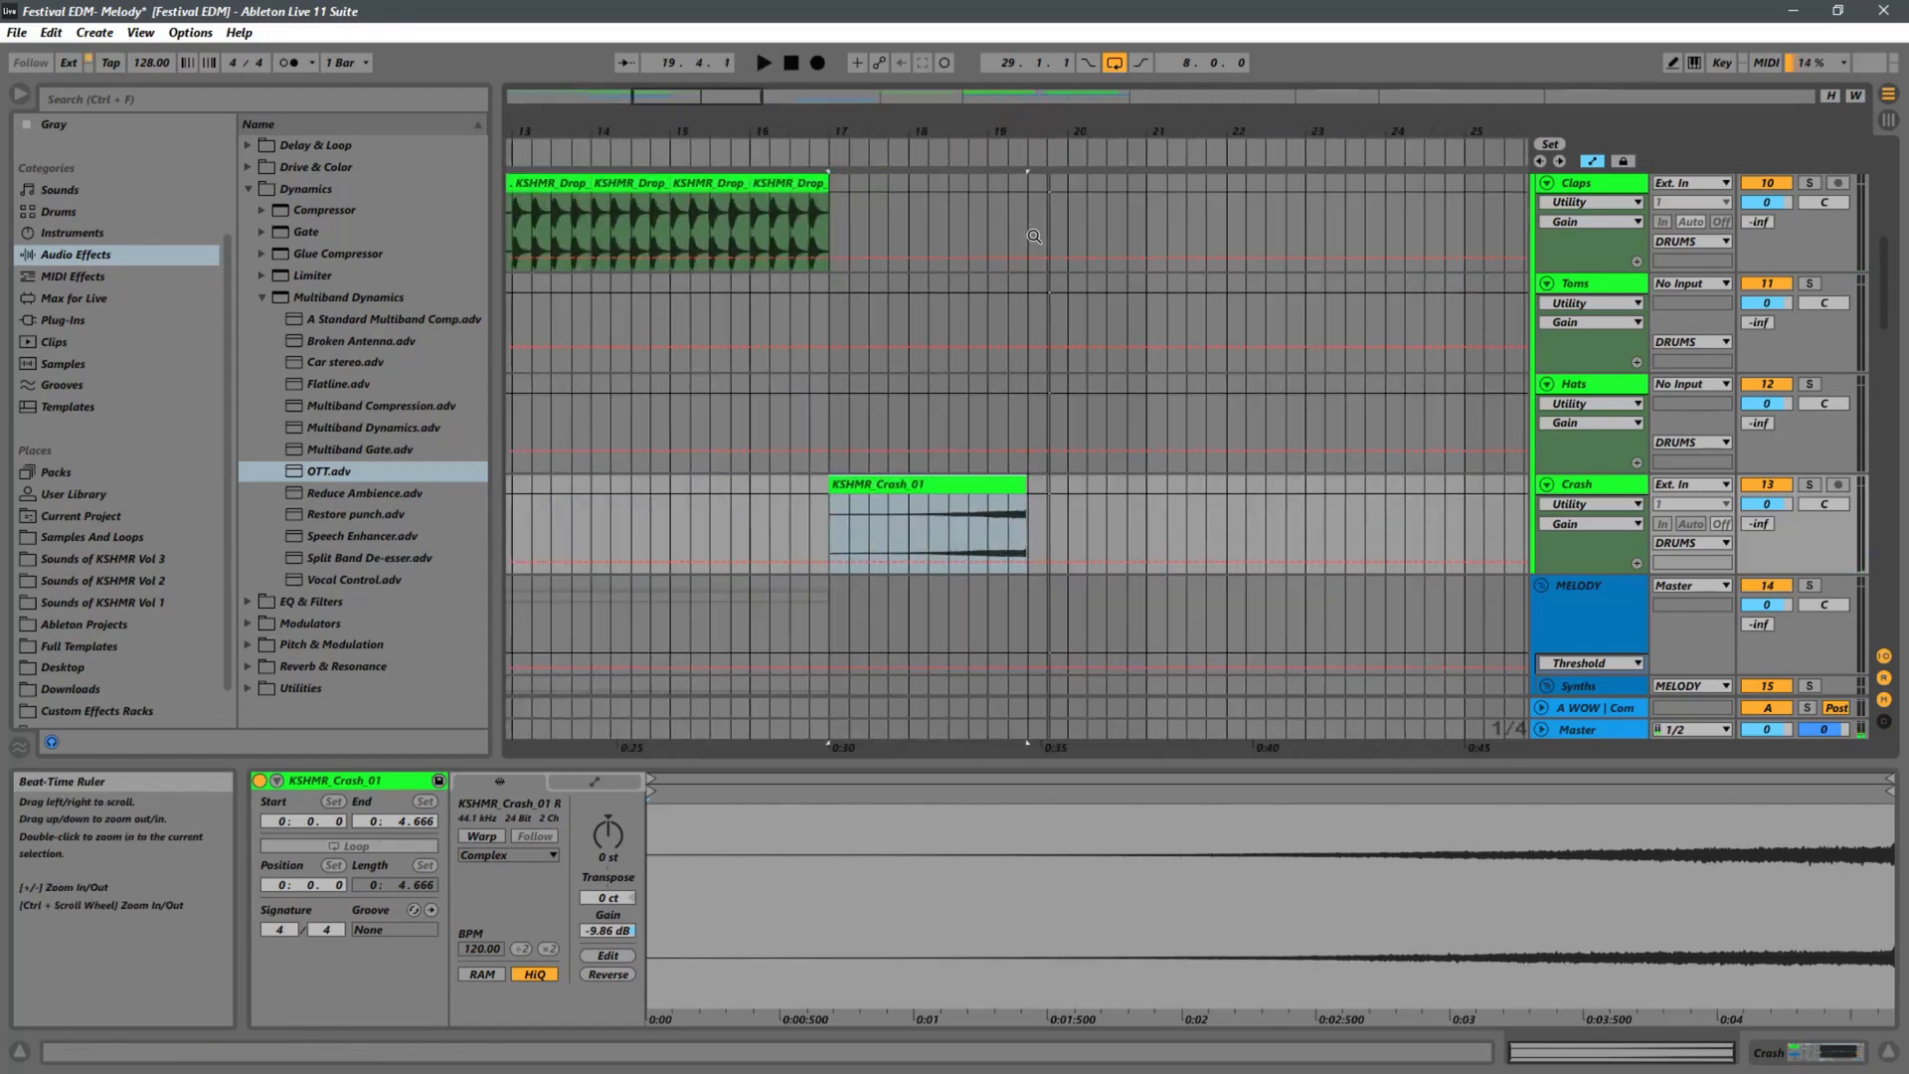
{"action": "left_click_drag", "start_coordinate": [957, 509], "coordinate": [917, 509]}
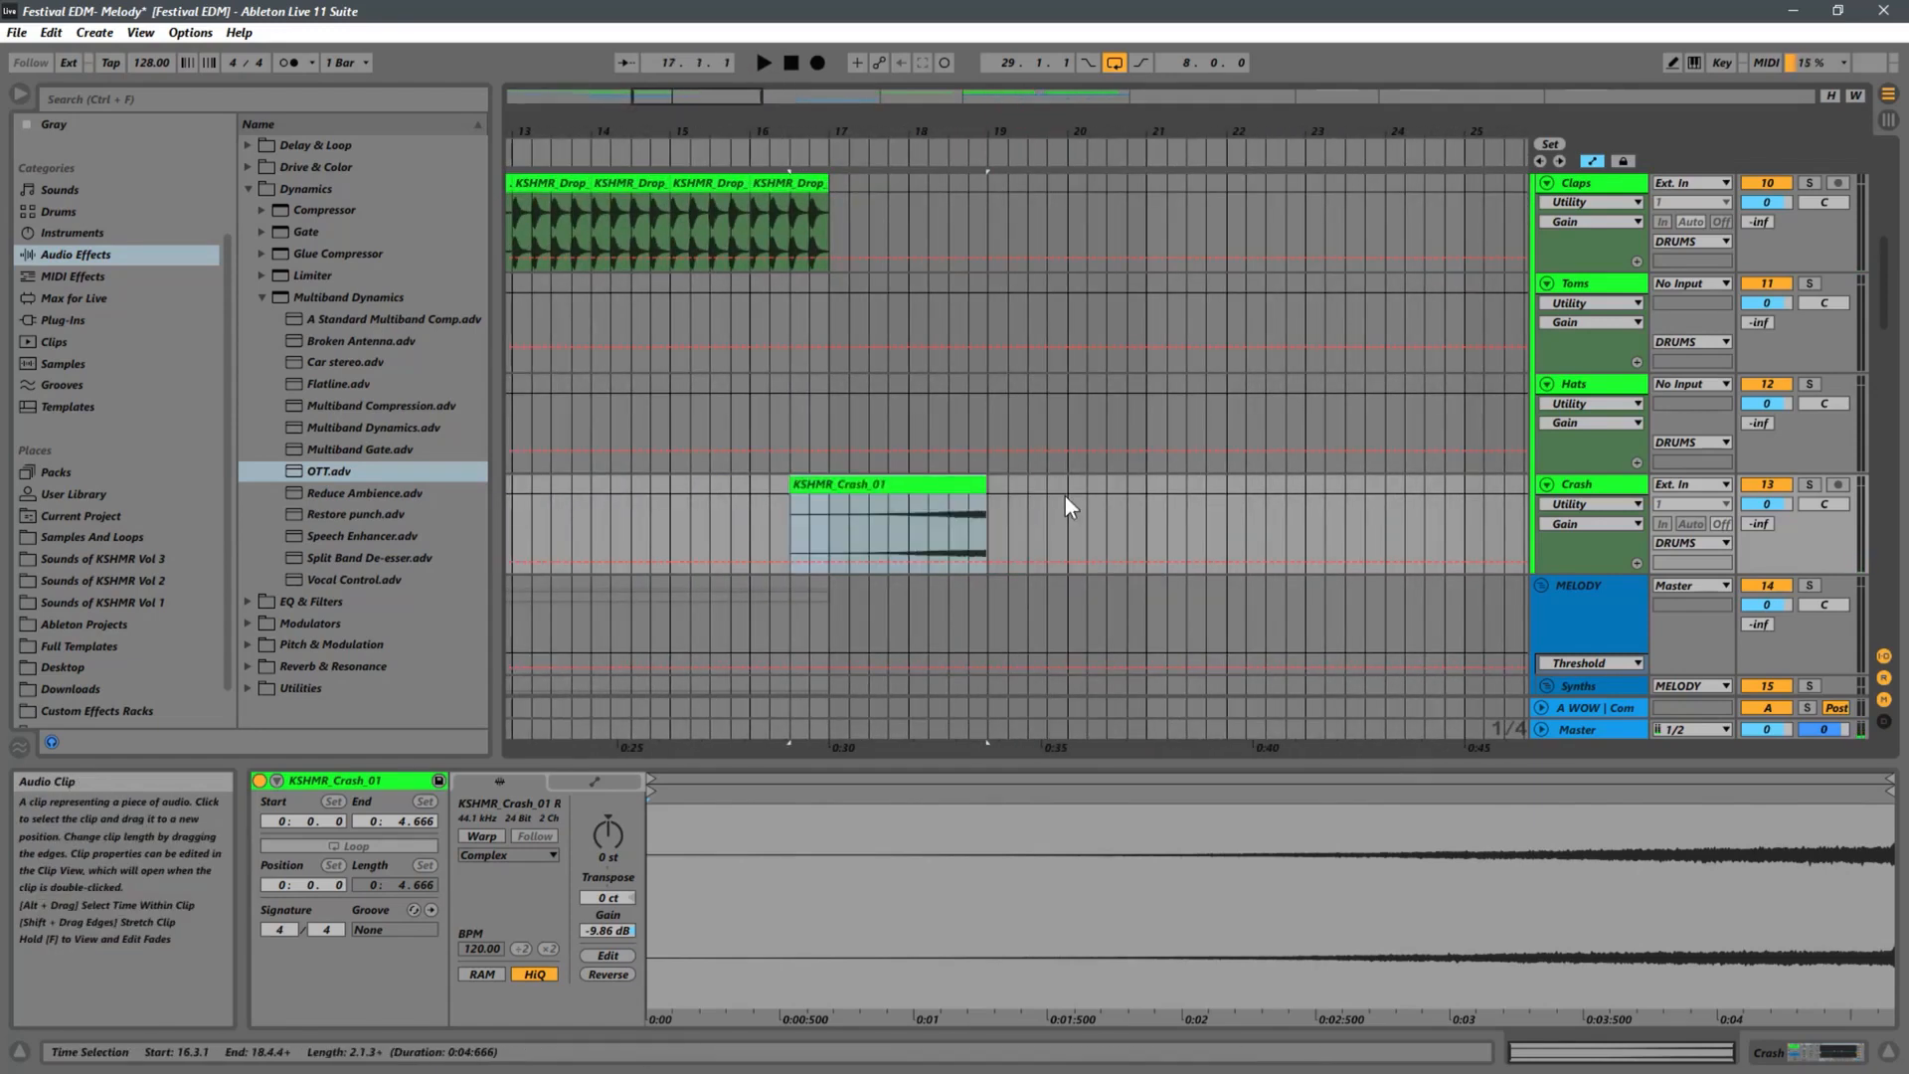
Examine the drum, melody, instrument, bass, vocal and FX tracks between bar 17 and the build-up.
{"action": "left_click", "coordinate": [837, 525]}
{"action": "scroll", "coordinate": [1024, 500], "scroll_direction": "up", "scroll_amount": 5}
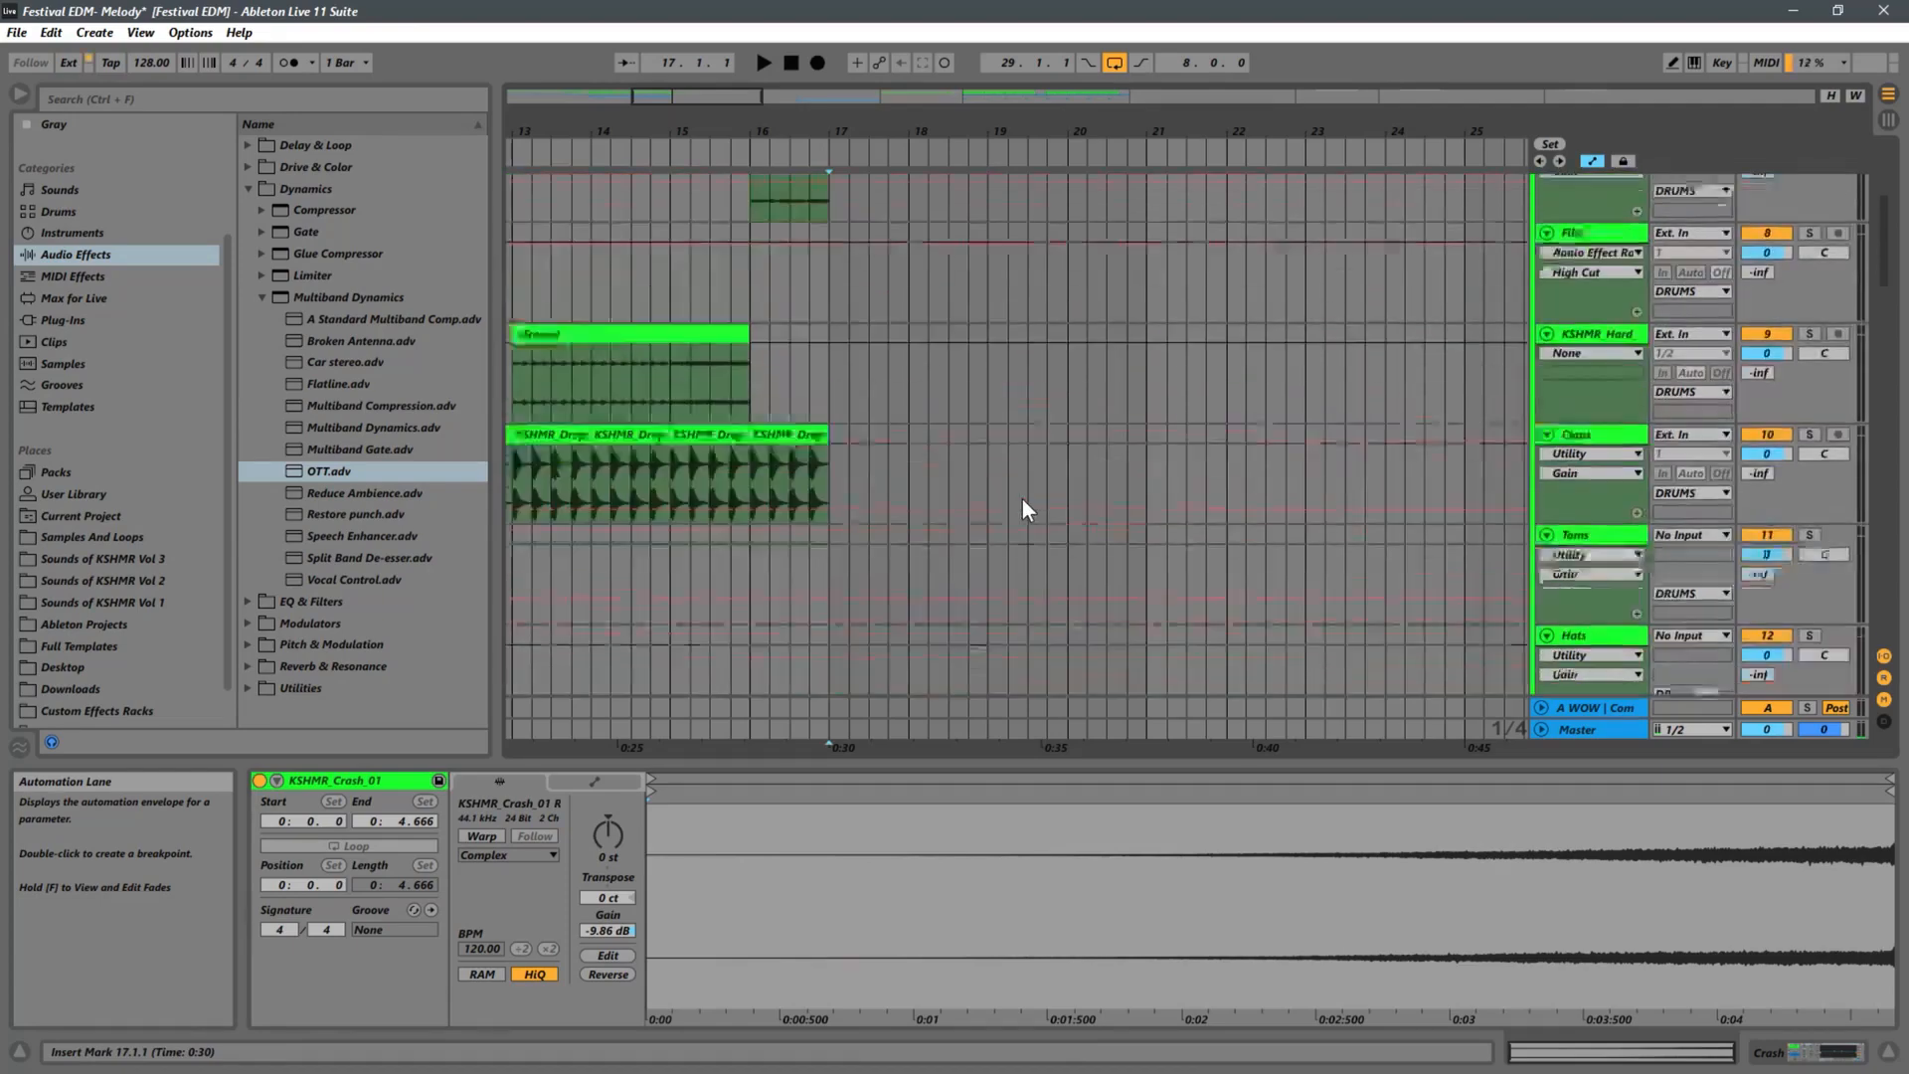
{"action": "scroll", "coordinate": [1035, 510], "scroll_direction": "up", "scroll_amount": 2}
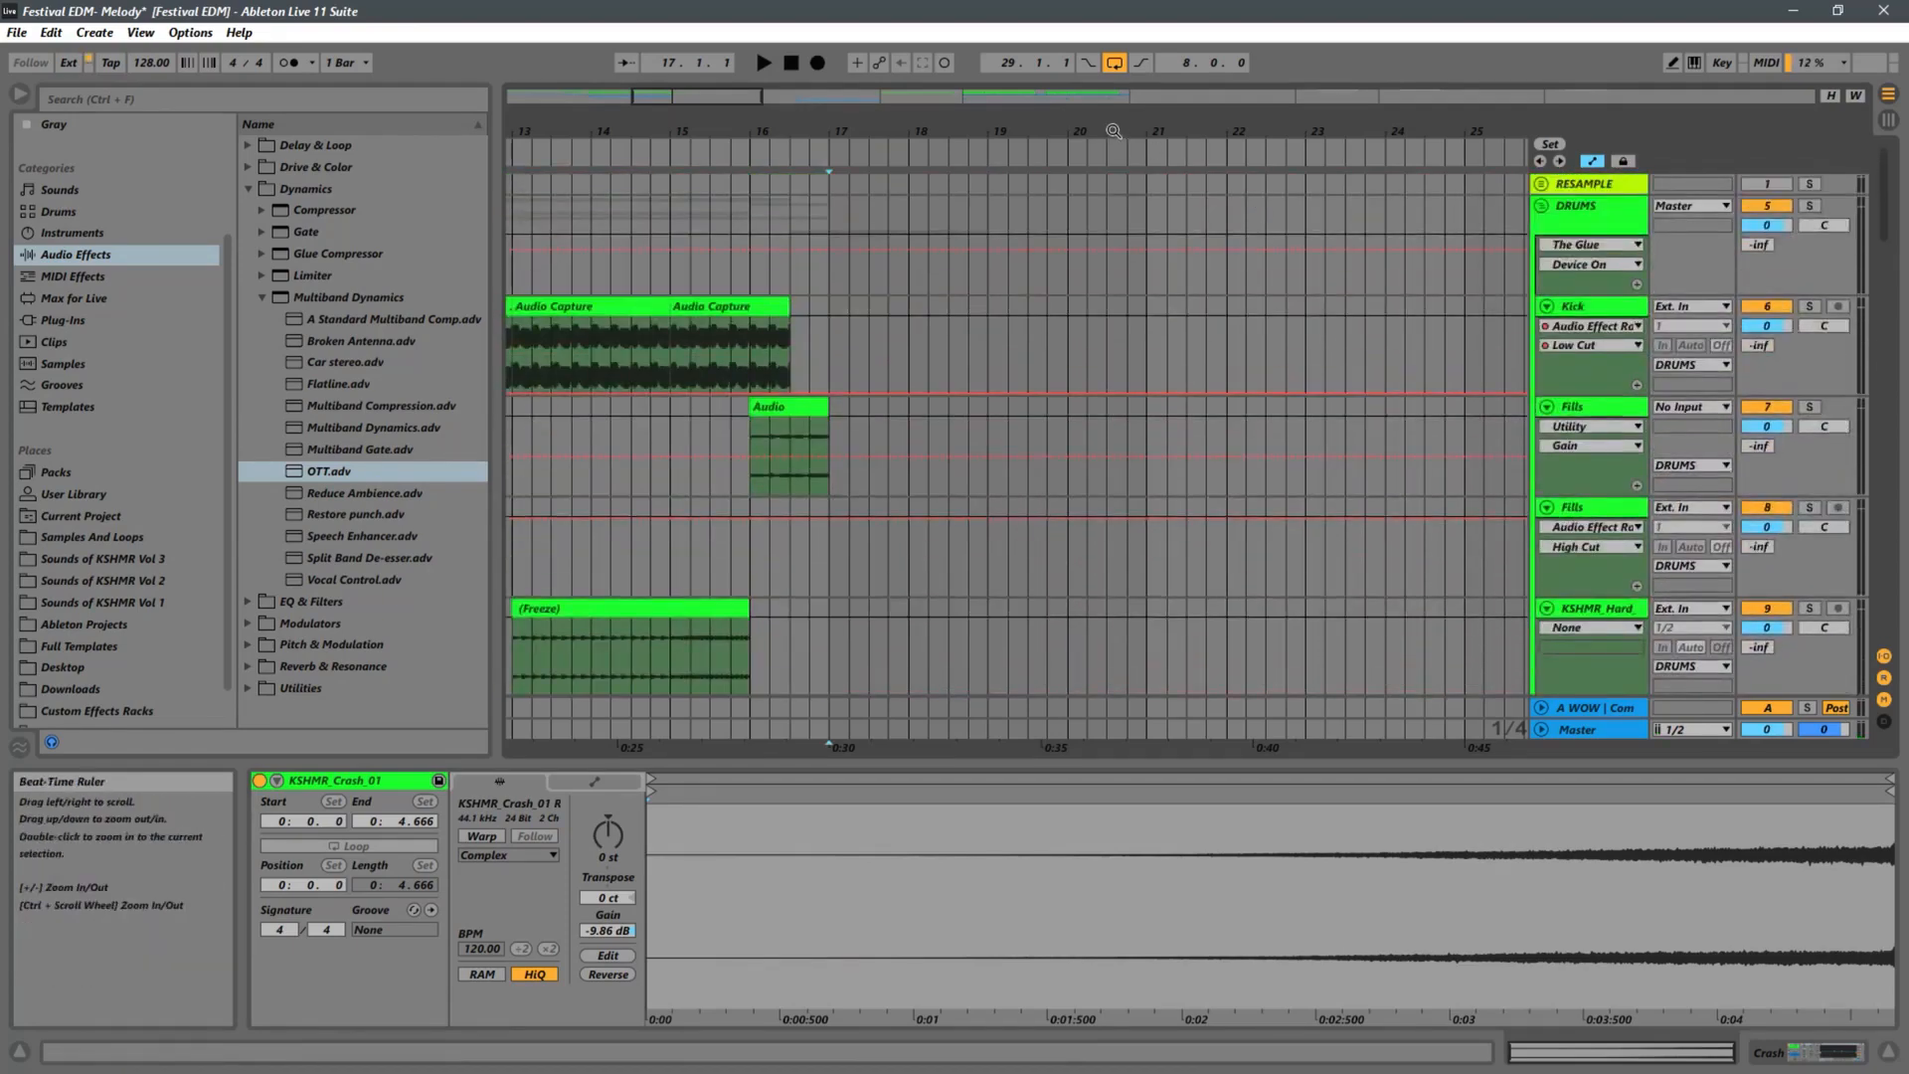
{"action": "left_click_drag", "start_coordinate": [1120, 131], "coordinate": [1126, 134]}
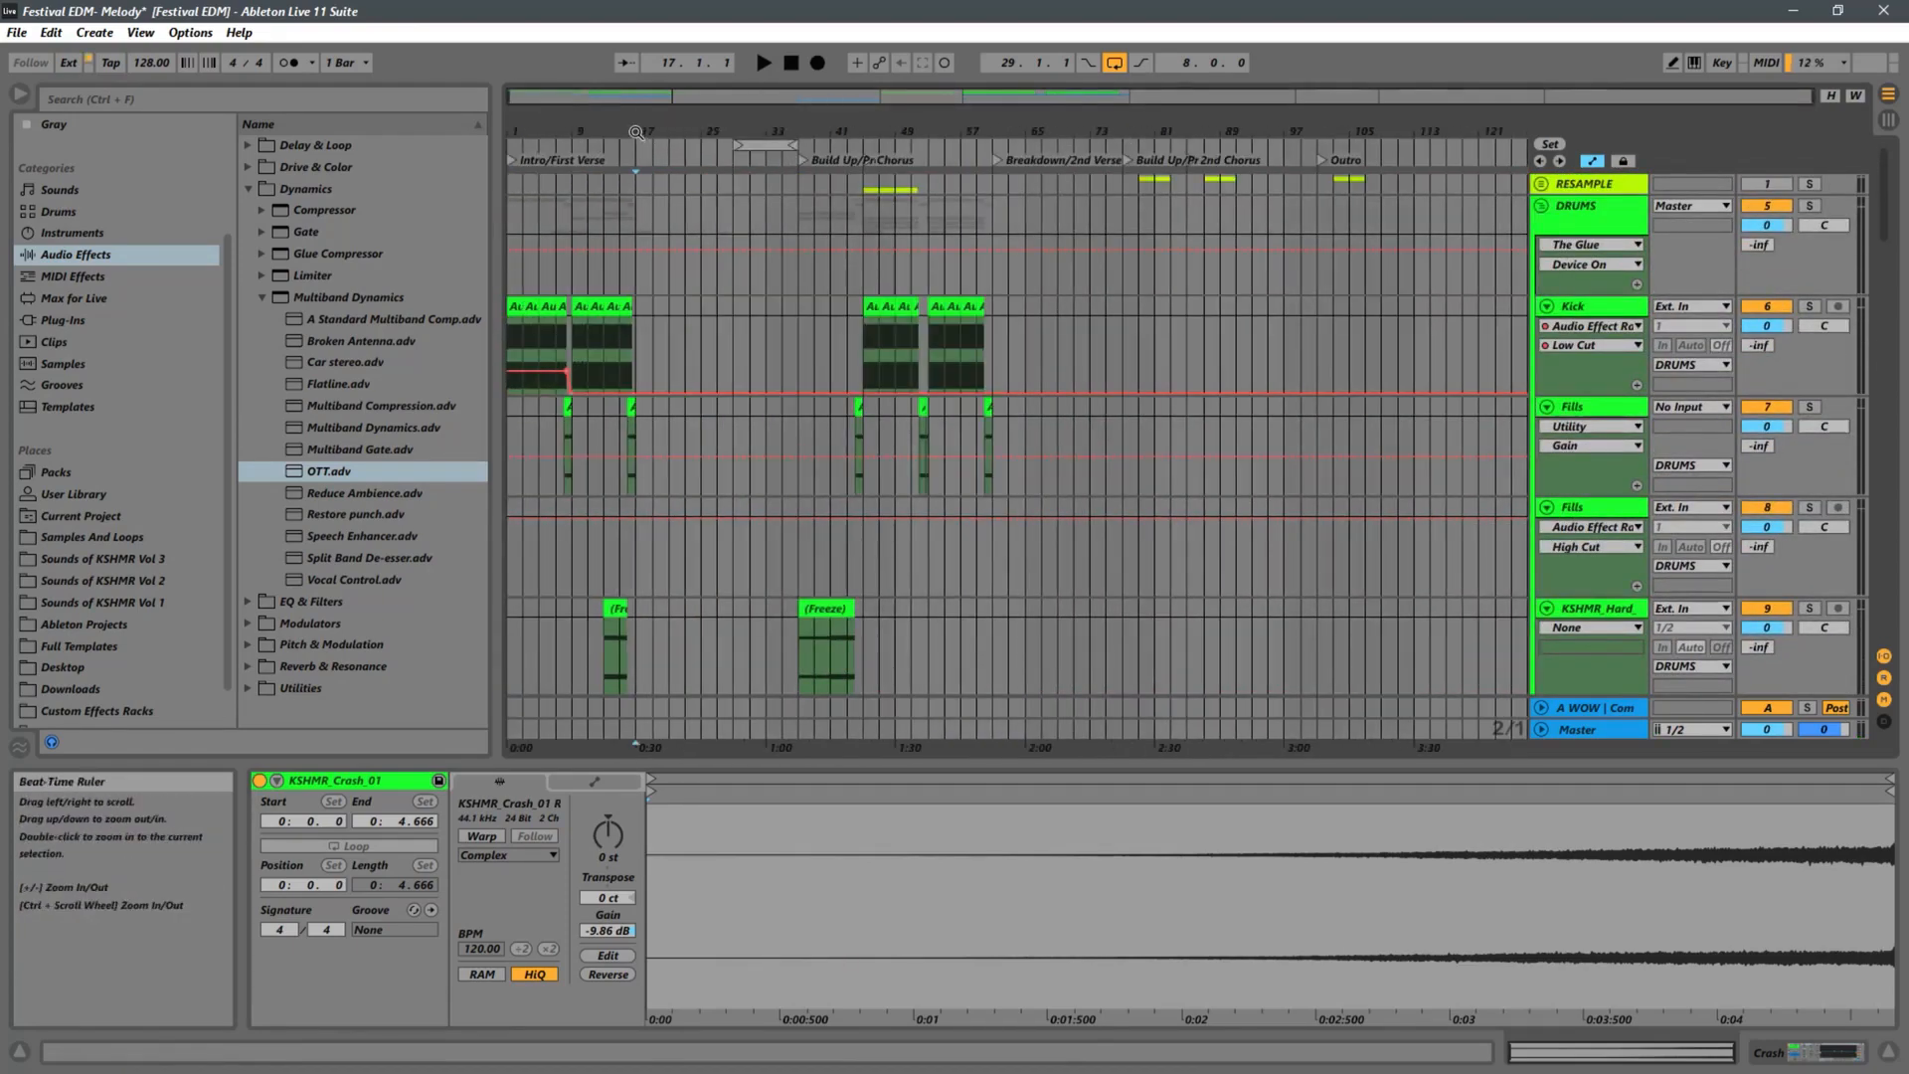
{"action": "left_click_drag", "start_coordinate": [636, 132], "coordinate": [789, 481]}
{"action": "scroll", "coordinate": [789, 481], "scroll_direction": "down", "scroll_amount": 5}
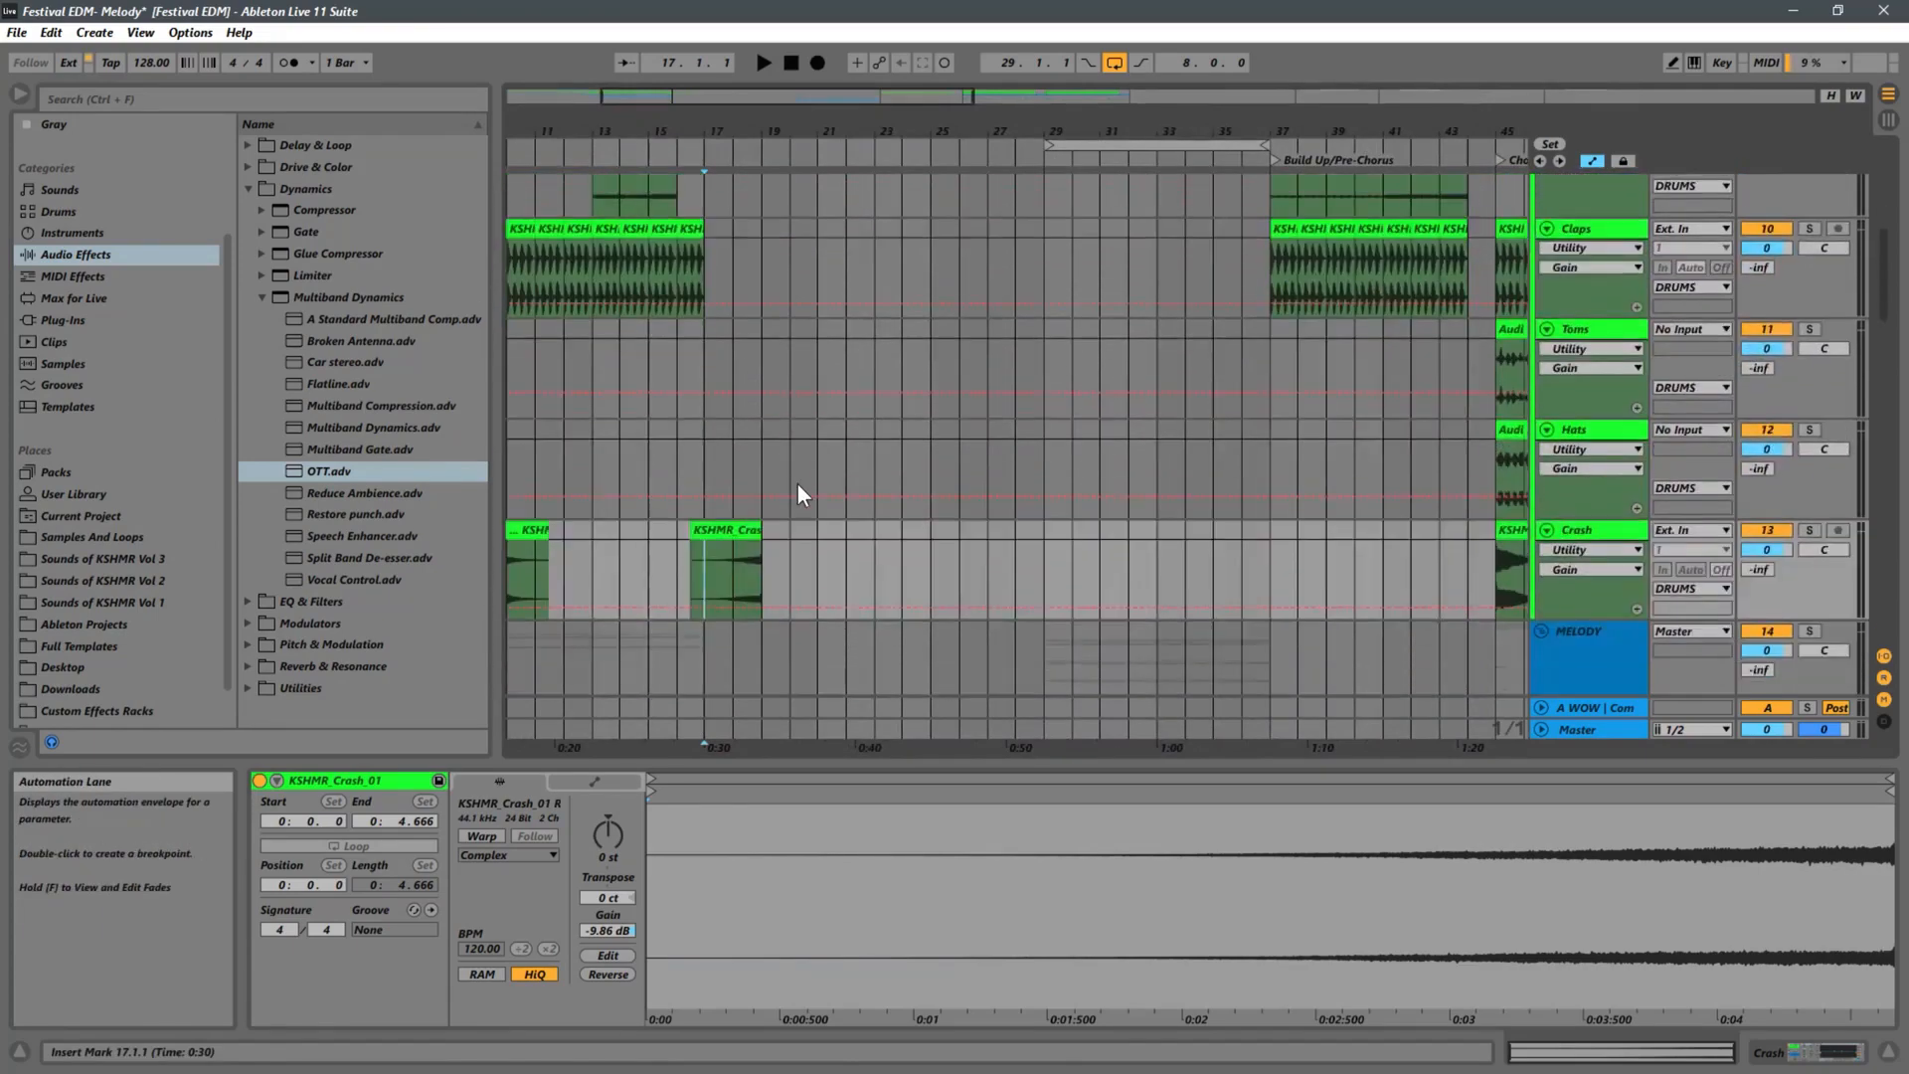
{"action": "scroll", "coordinate": [798, 485], "scroll_direction": "down", "scroll_amount": 10}
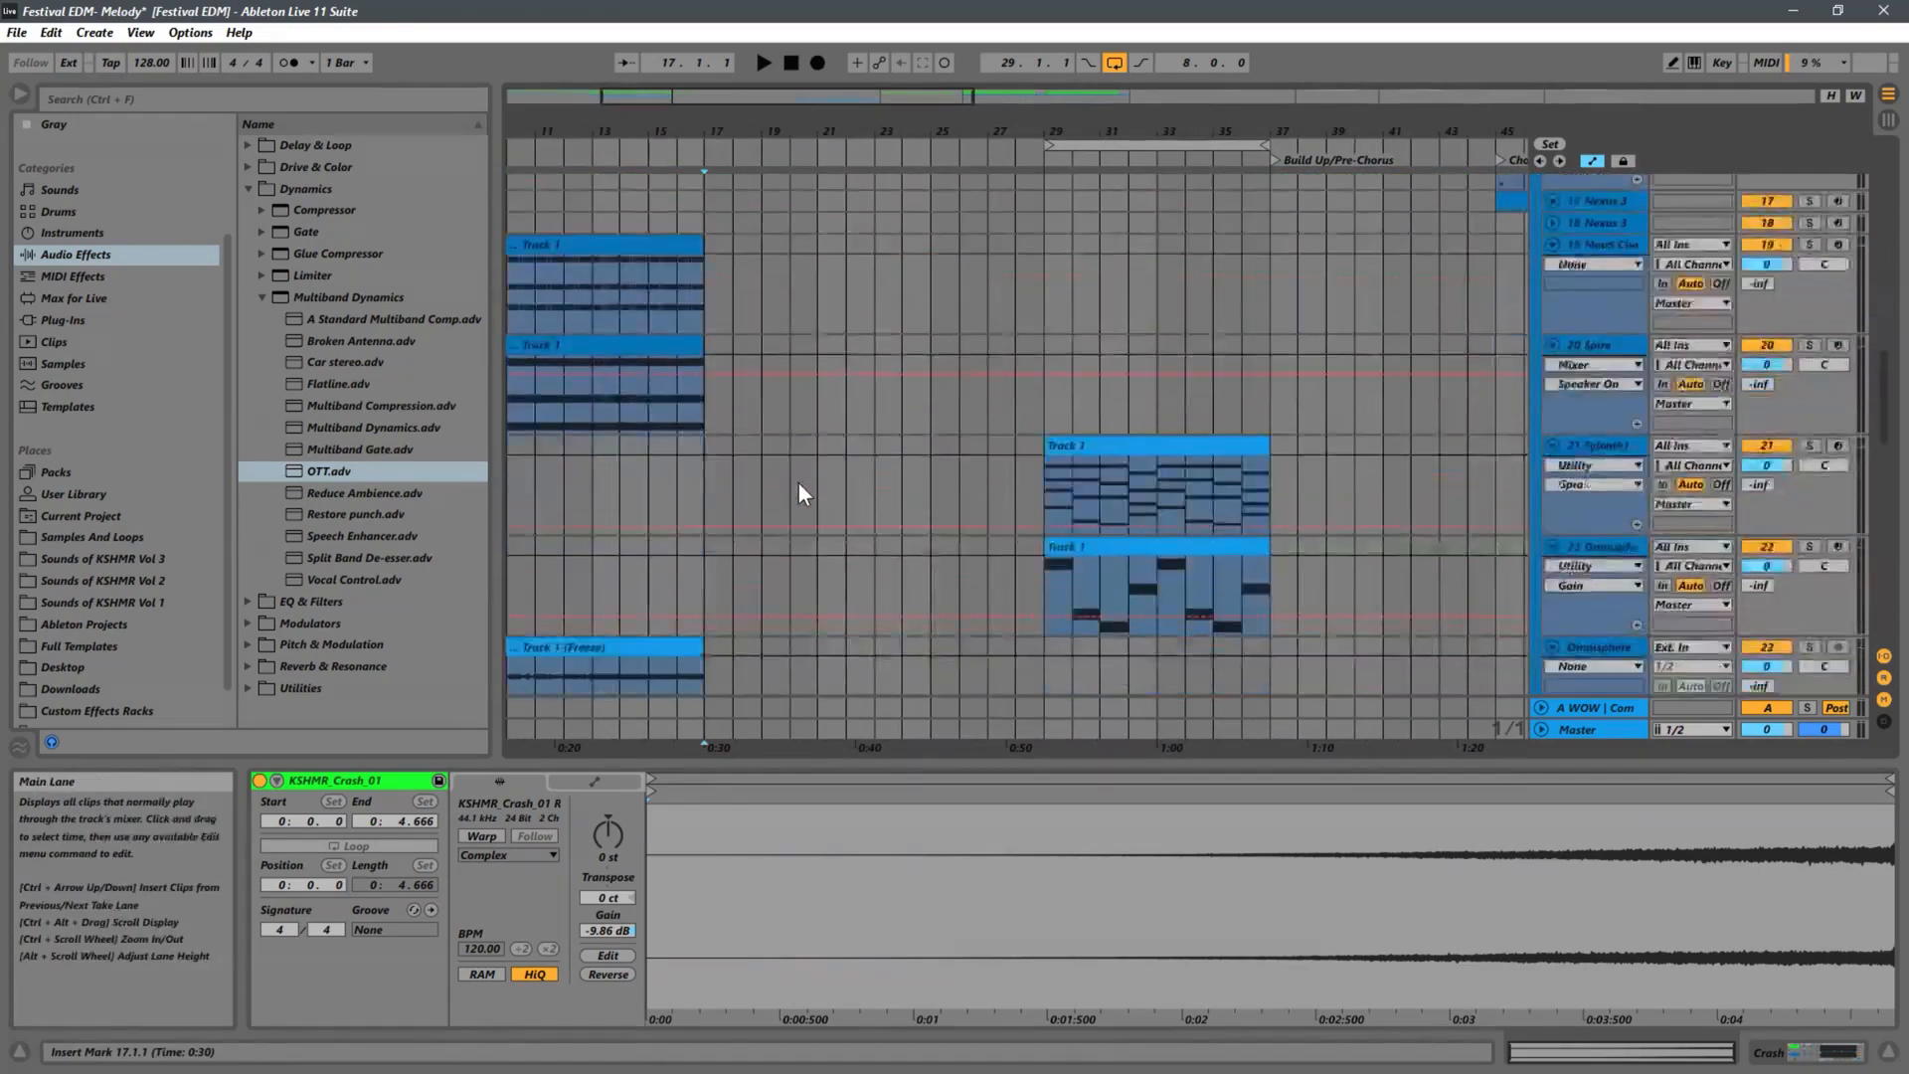
{"action": "scroll", "coordinate": [797, 483], "scroll_direction": "down", "scroll_amount": 10}
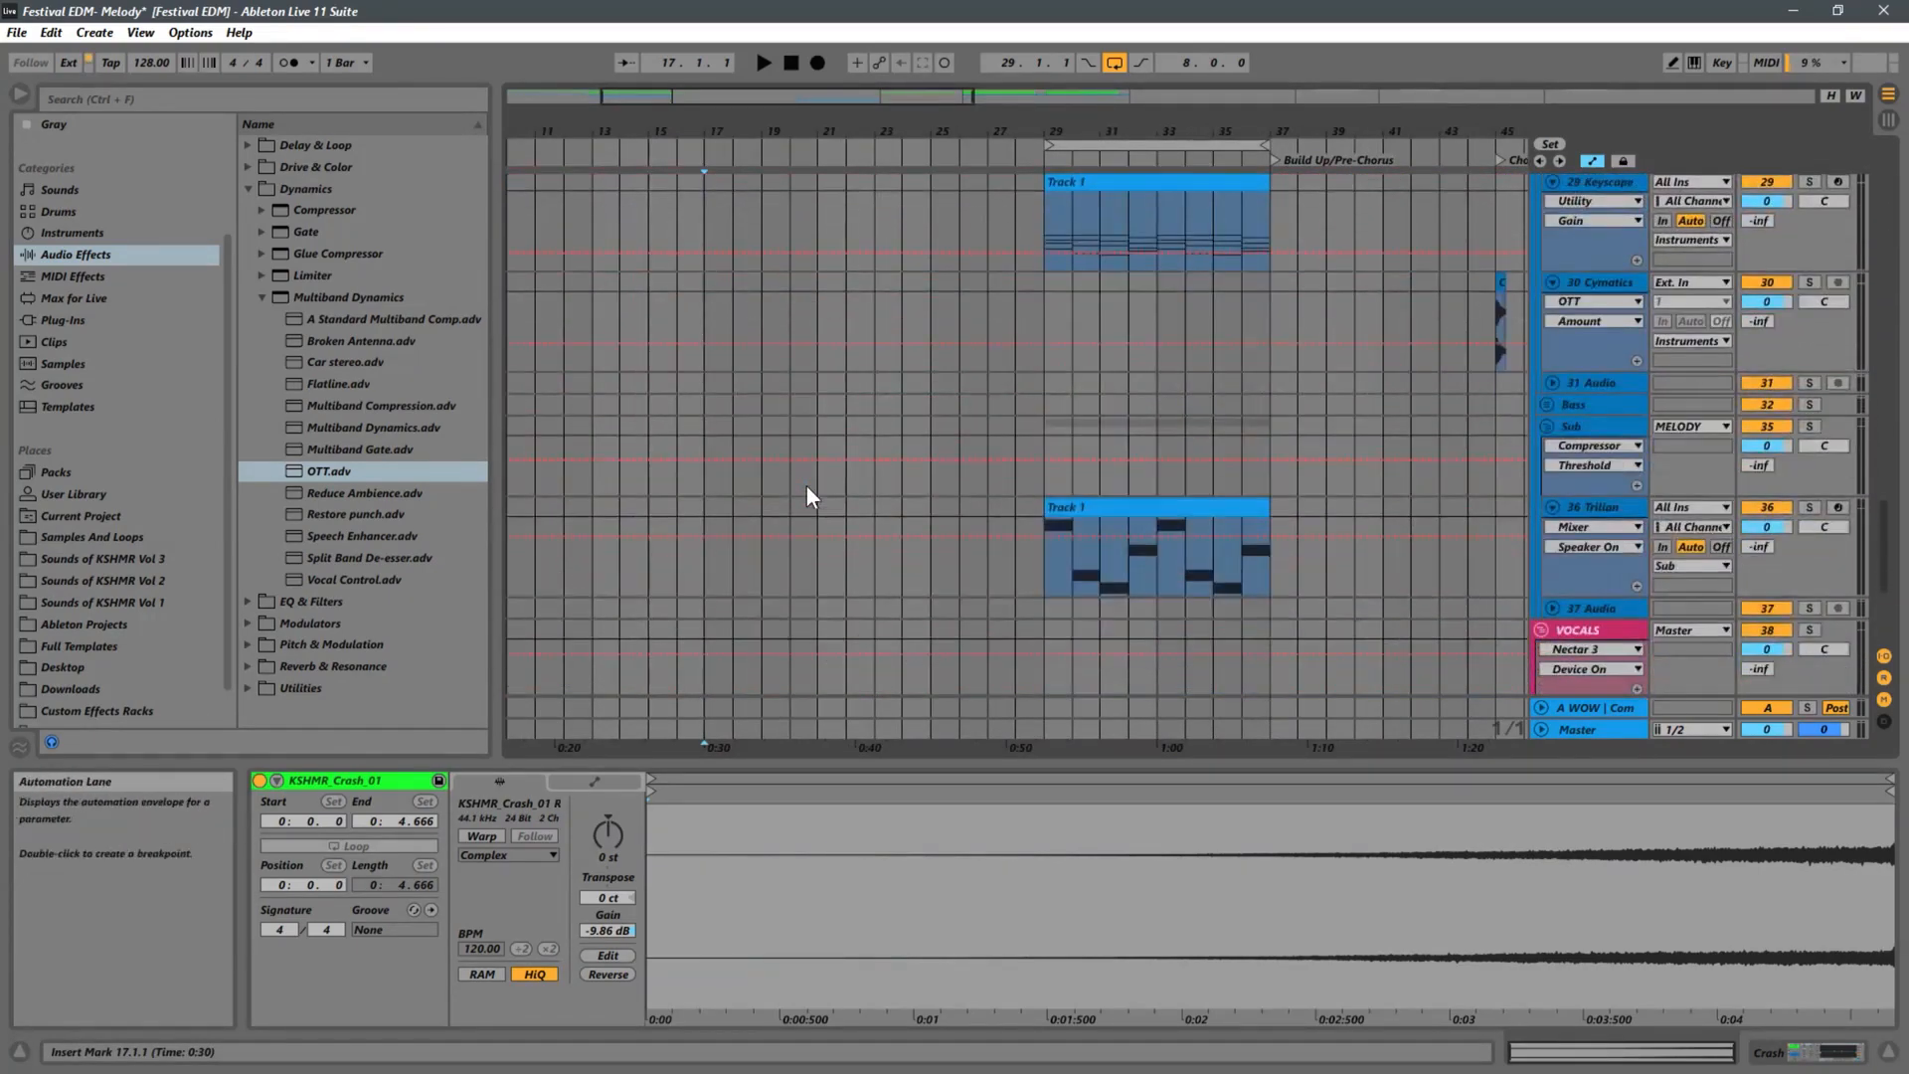
{"action": "scroll", "coordinate": [807, 497], "scroll_direction": "down", "scroll_amount": 4}
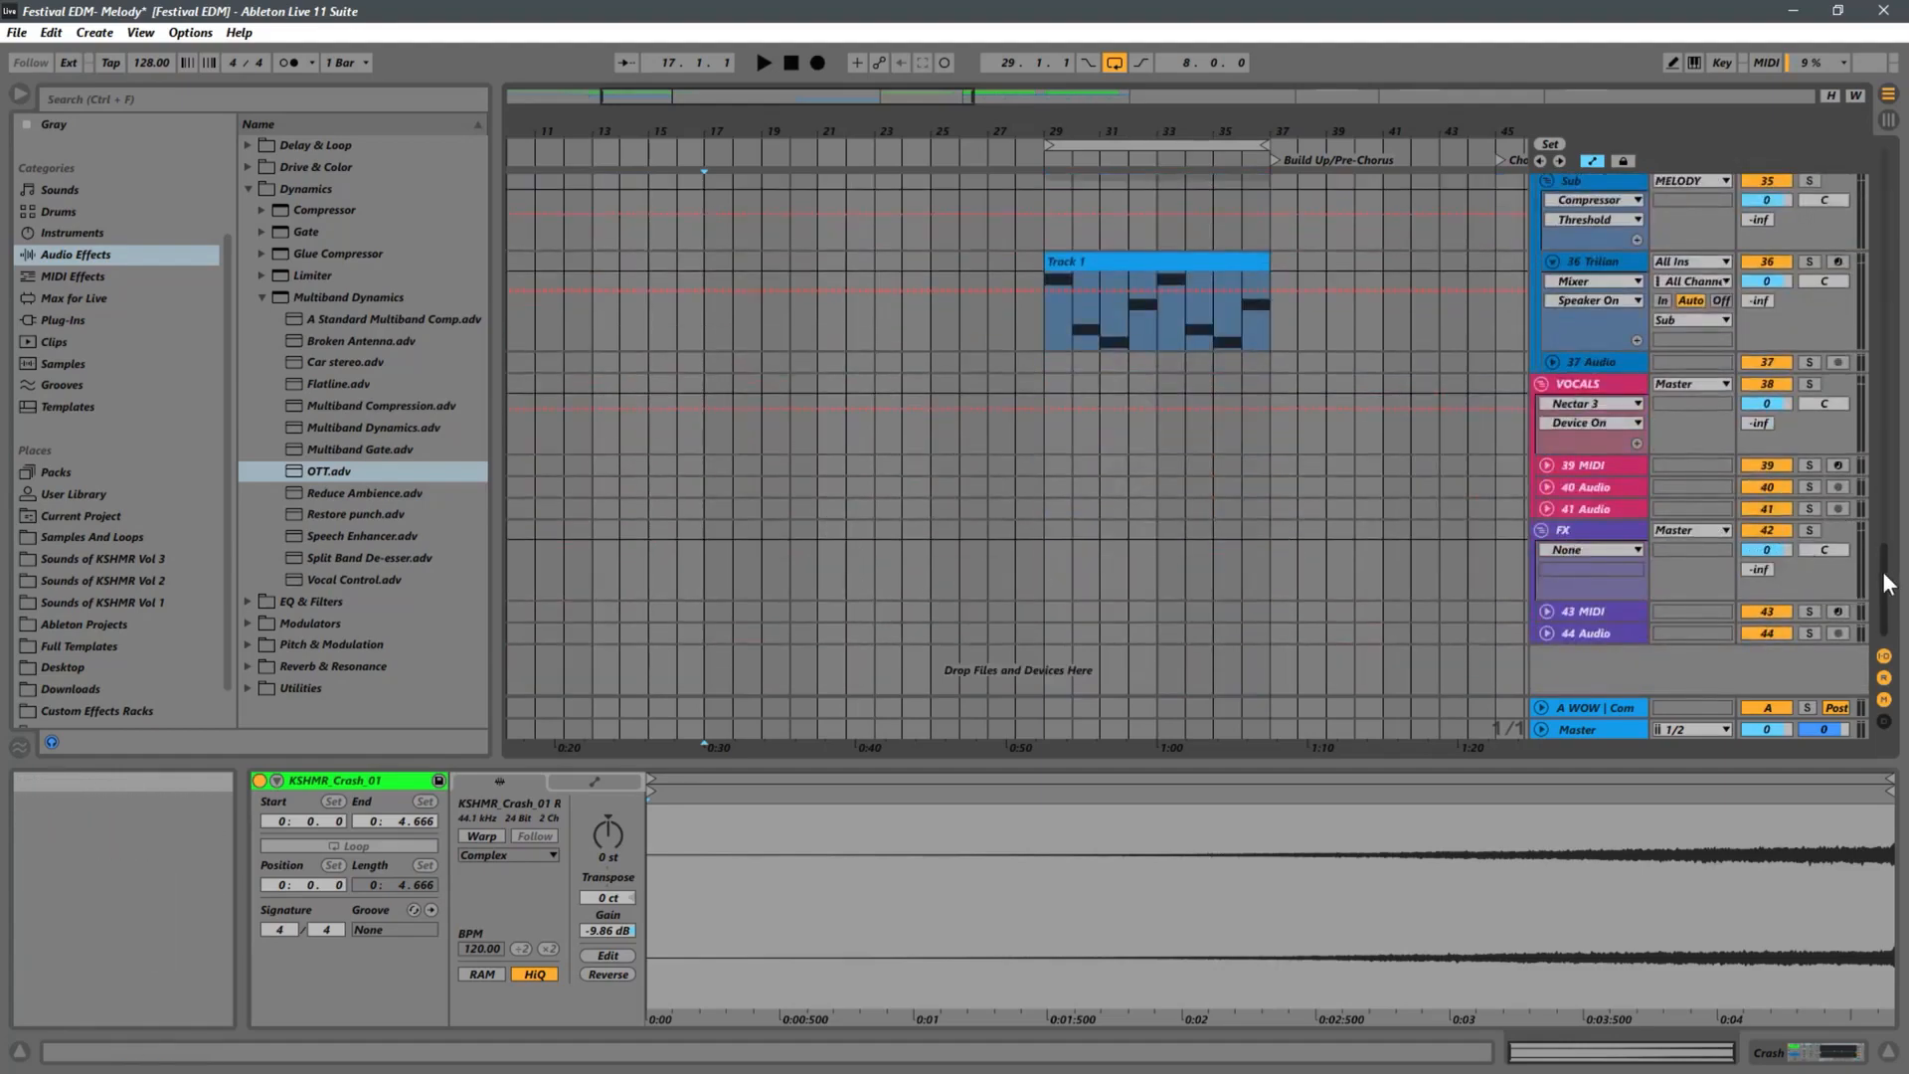
{"action": "left_click_drag", "start_coordinate": [1888, 584], "coordinate": [1873, 398]}
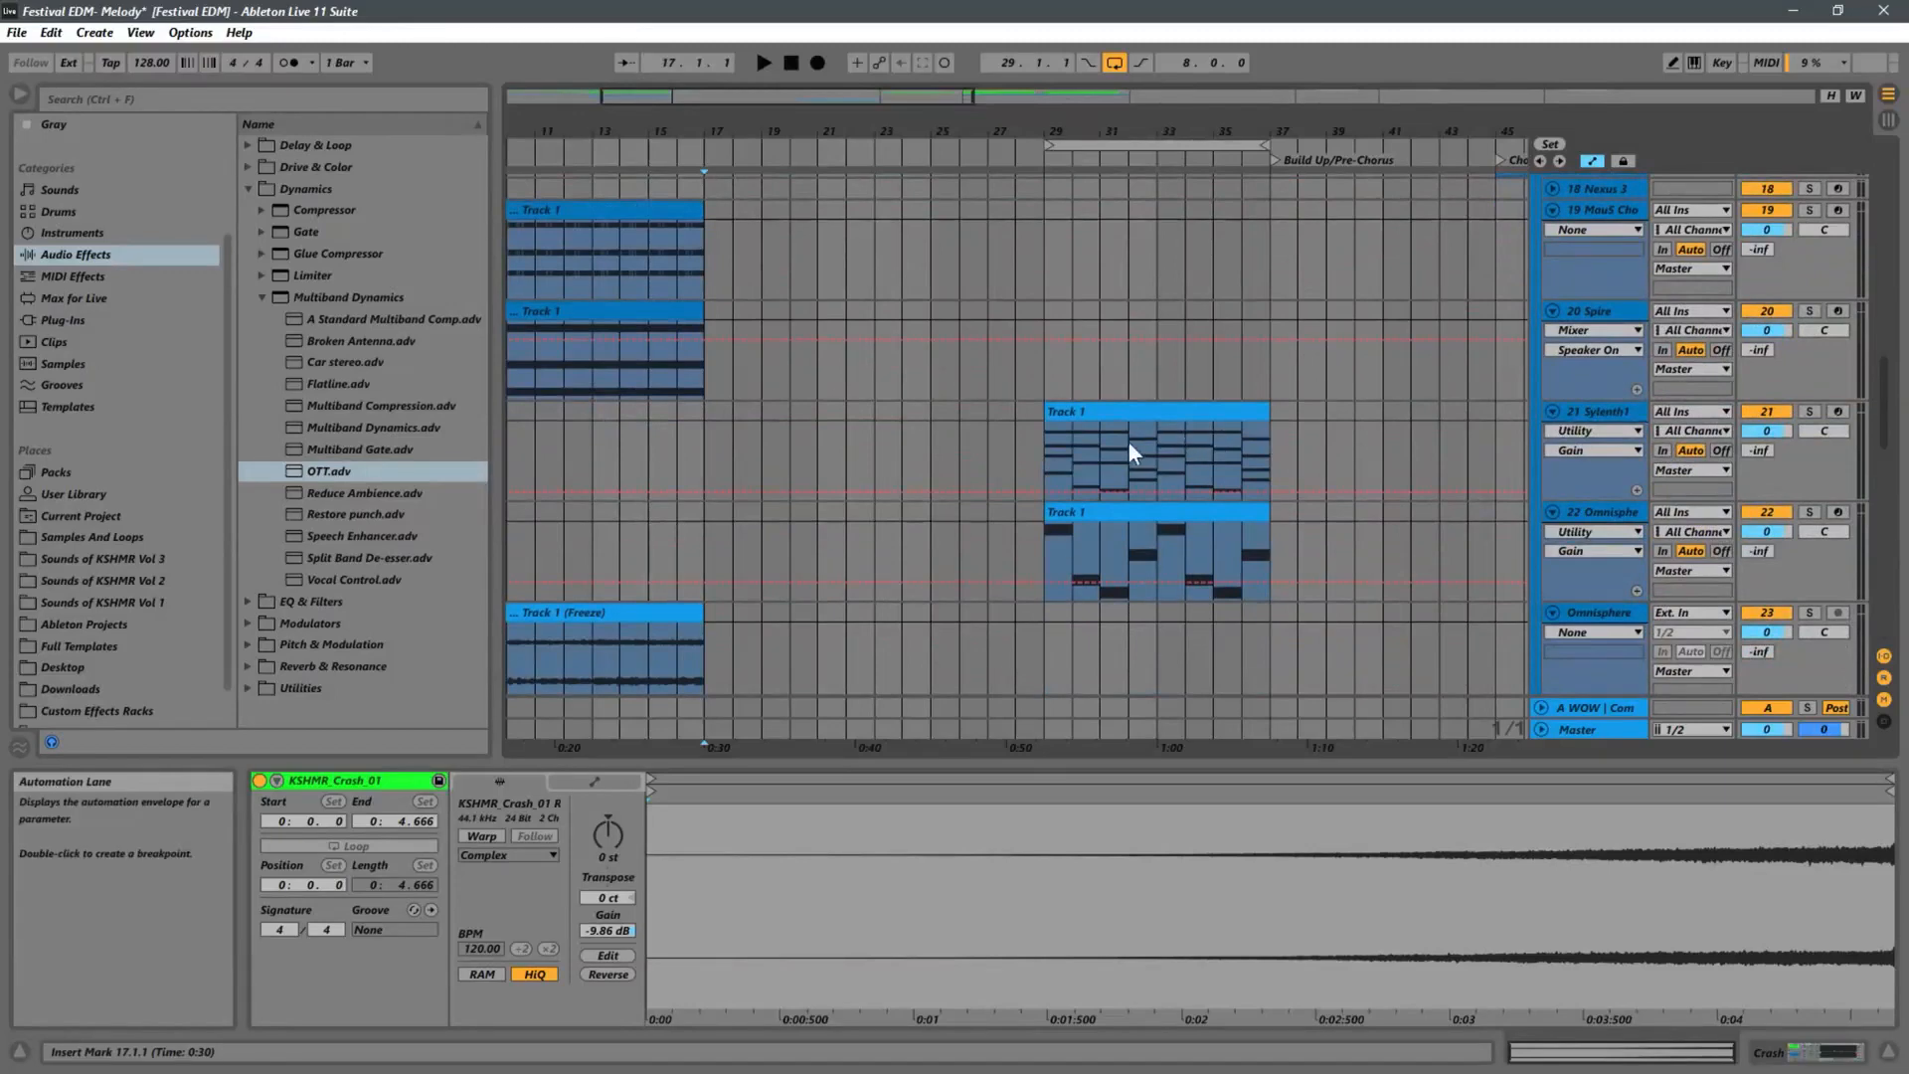
{"action": "scroll", "coordinate": [1143, 447], "scroll_direction": "down", "scroll_amount": 5}
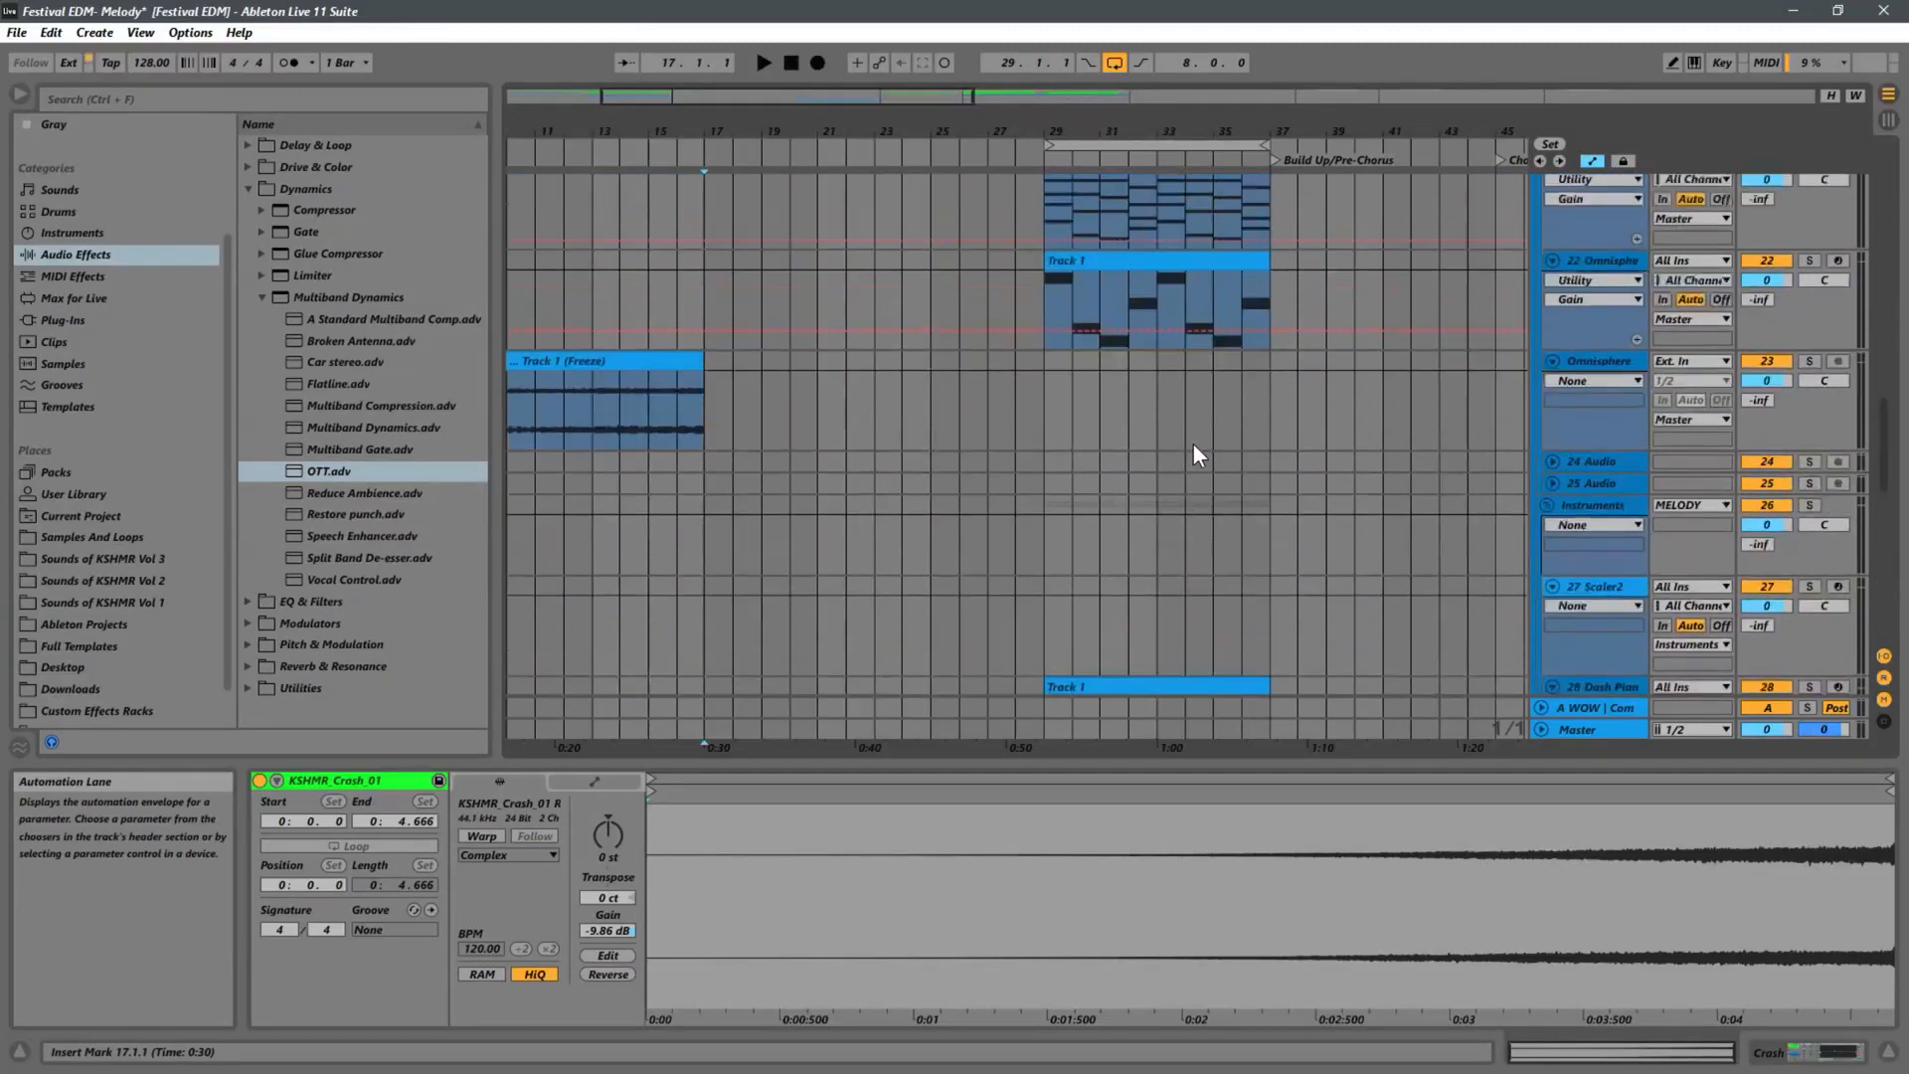
Copy the Dash Piano clip at bar 29 to bar 21 on the same track.
{"action": "scroll", "coordinate": [1191, 444], "scroll_direction": "up", "scroll_amount": 4}
{"action": "left_click_drag", "start_coordinate": [1183, 132], "coordinate": [845, 91]}
{"action": "scroll", "coordinate": [951, 286], "scroll_direction": "down", "scroll_amount": 10}
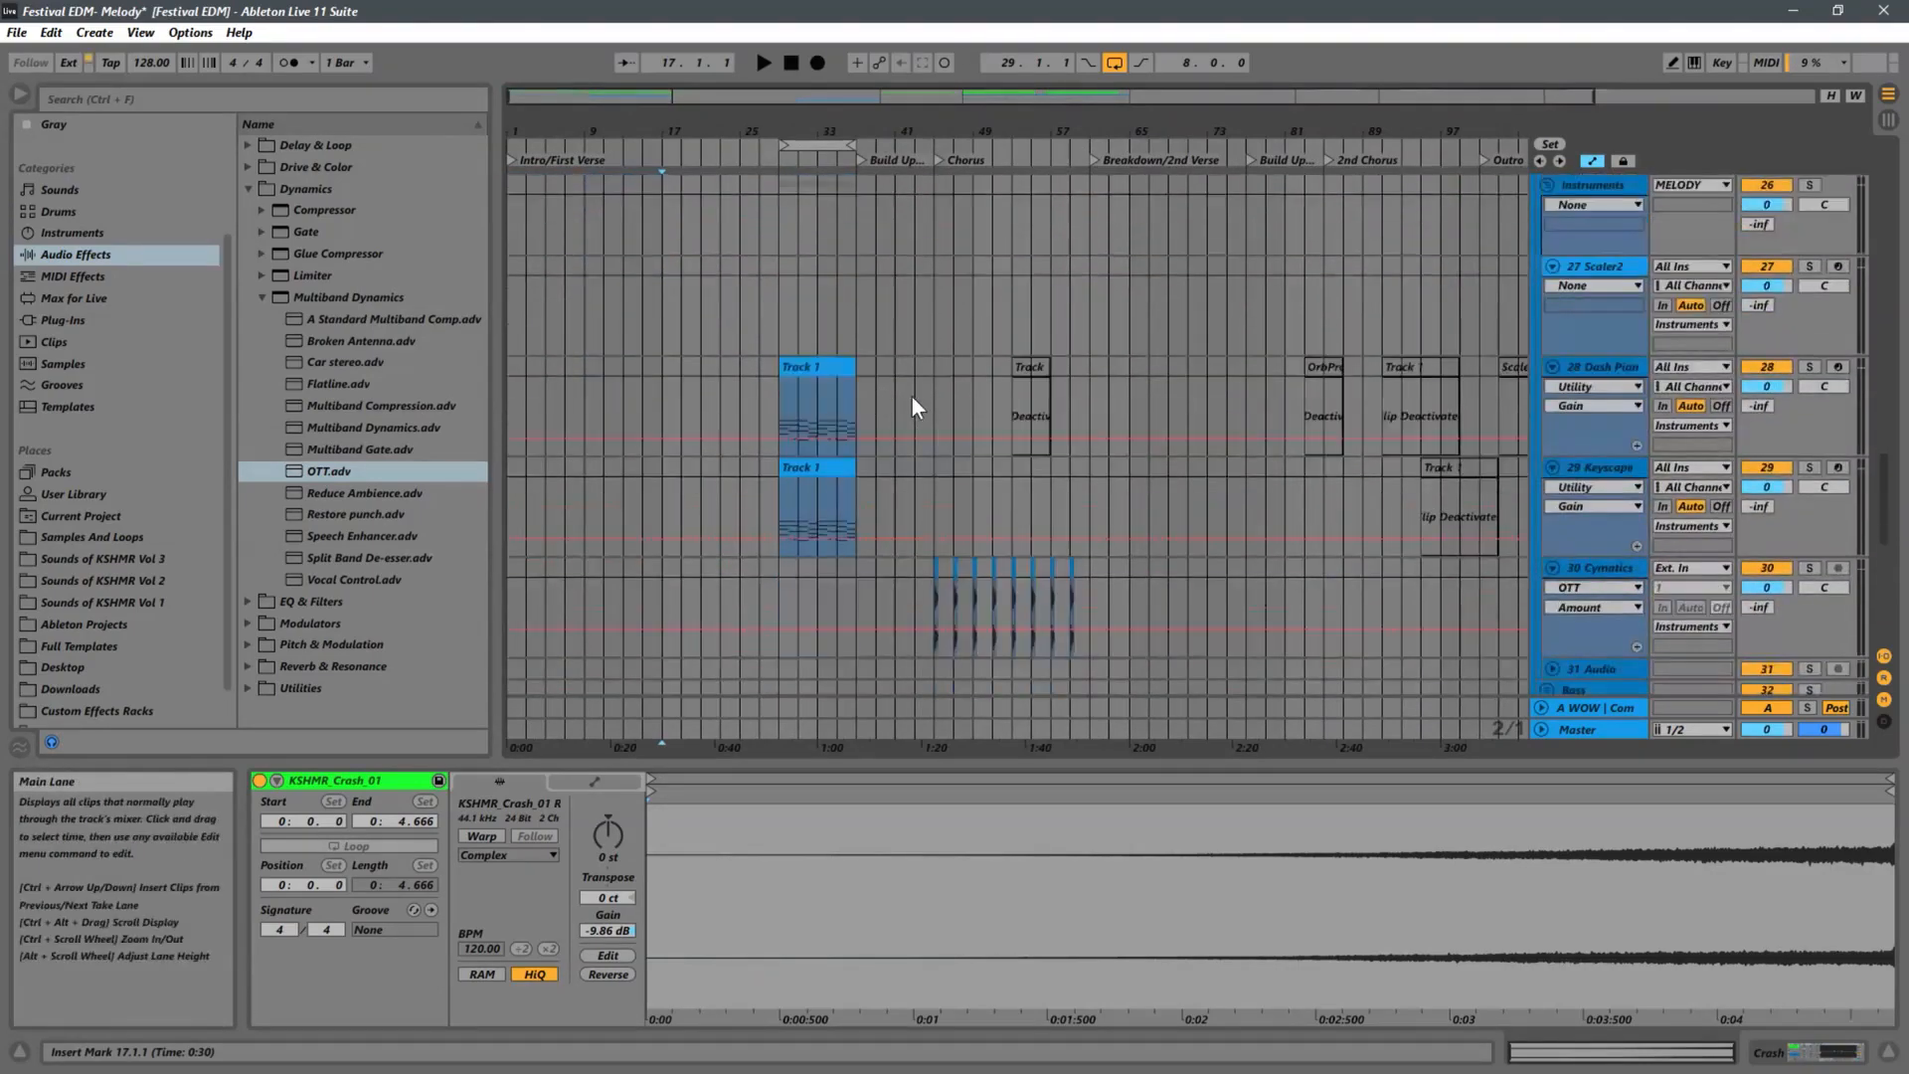
{"action": "scroll", "coordinate": [910, 396], "scroll_direction": "down", "scroll_amount": 2}
{"action": "scroll", "coordinate": [957, 368], "scroll_direction": "up", "scroll_amount": 4}
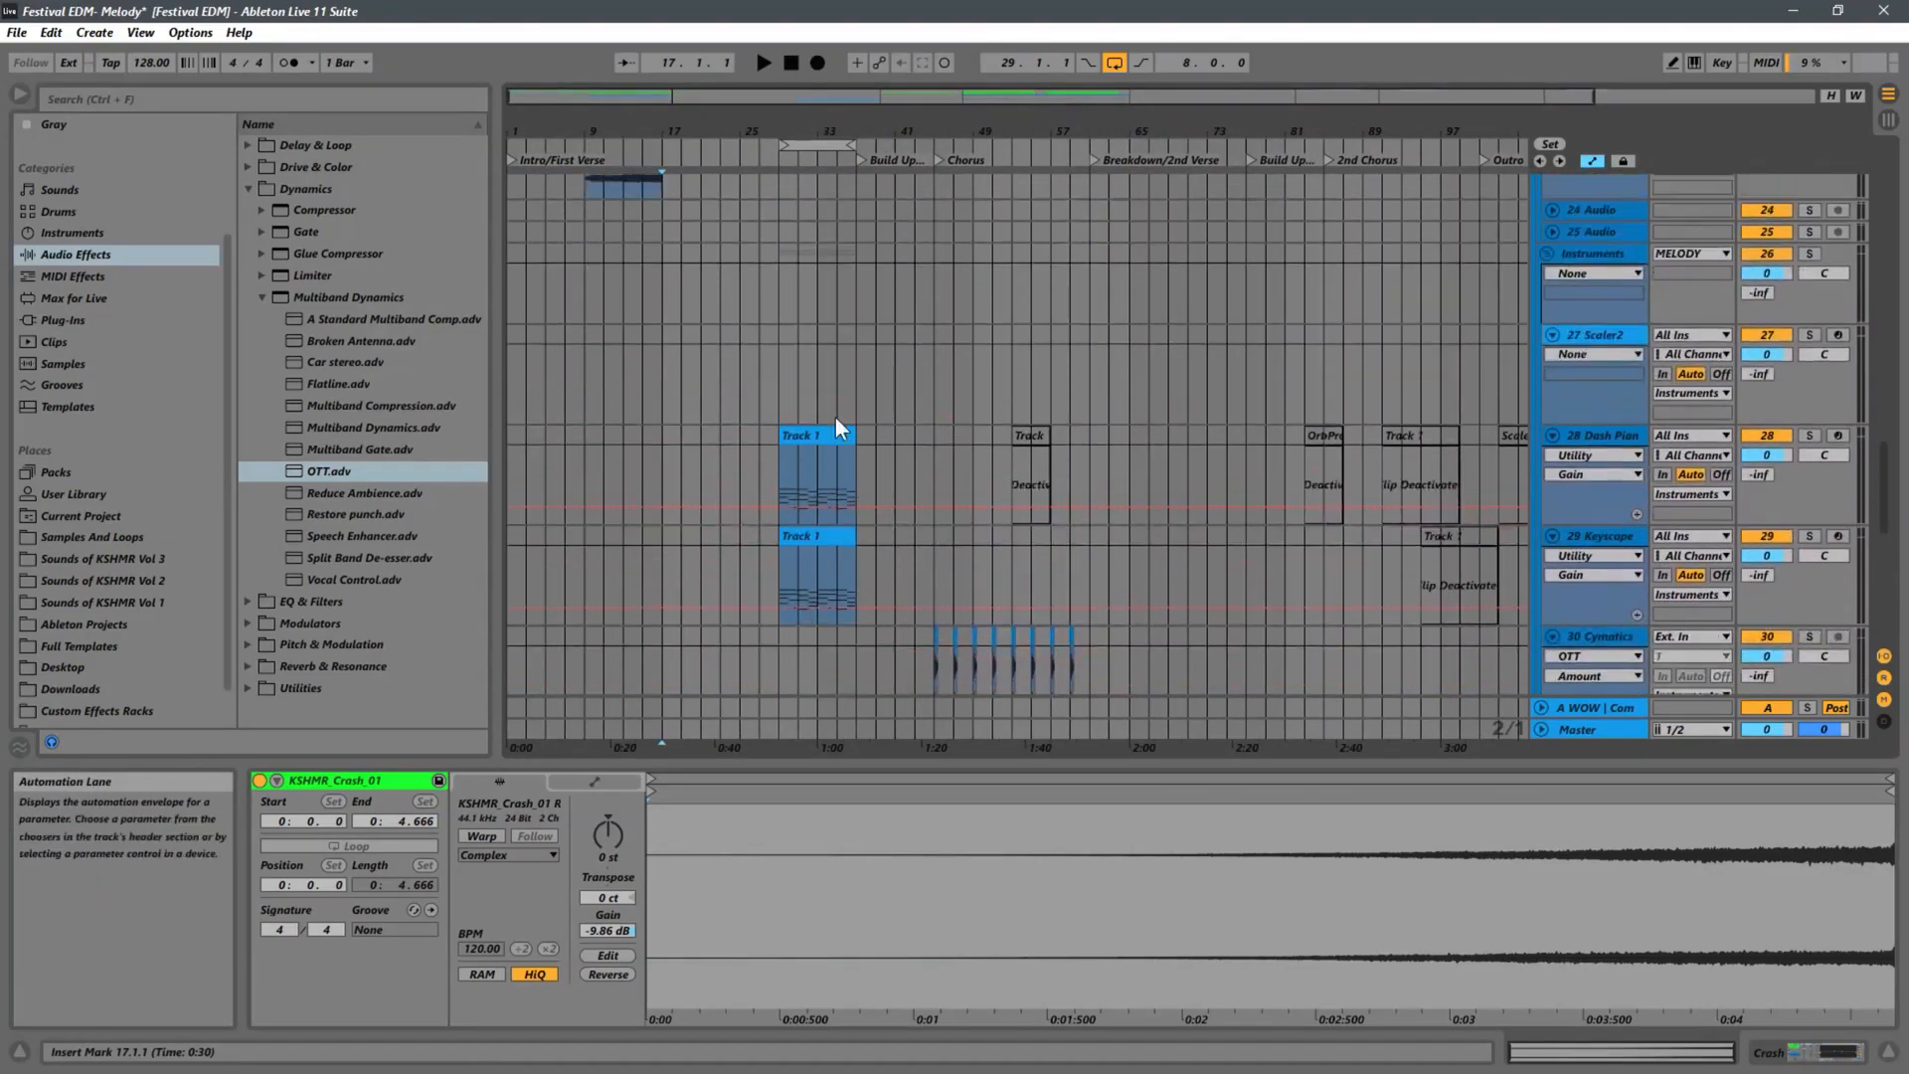
{"action": "left_click", "coordinate": [807, 433]}
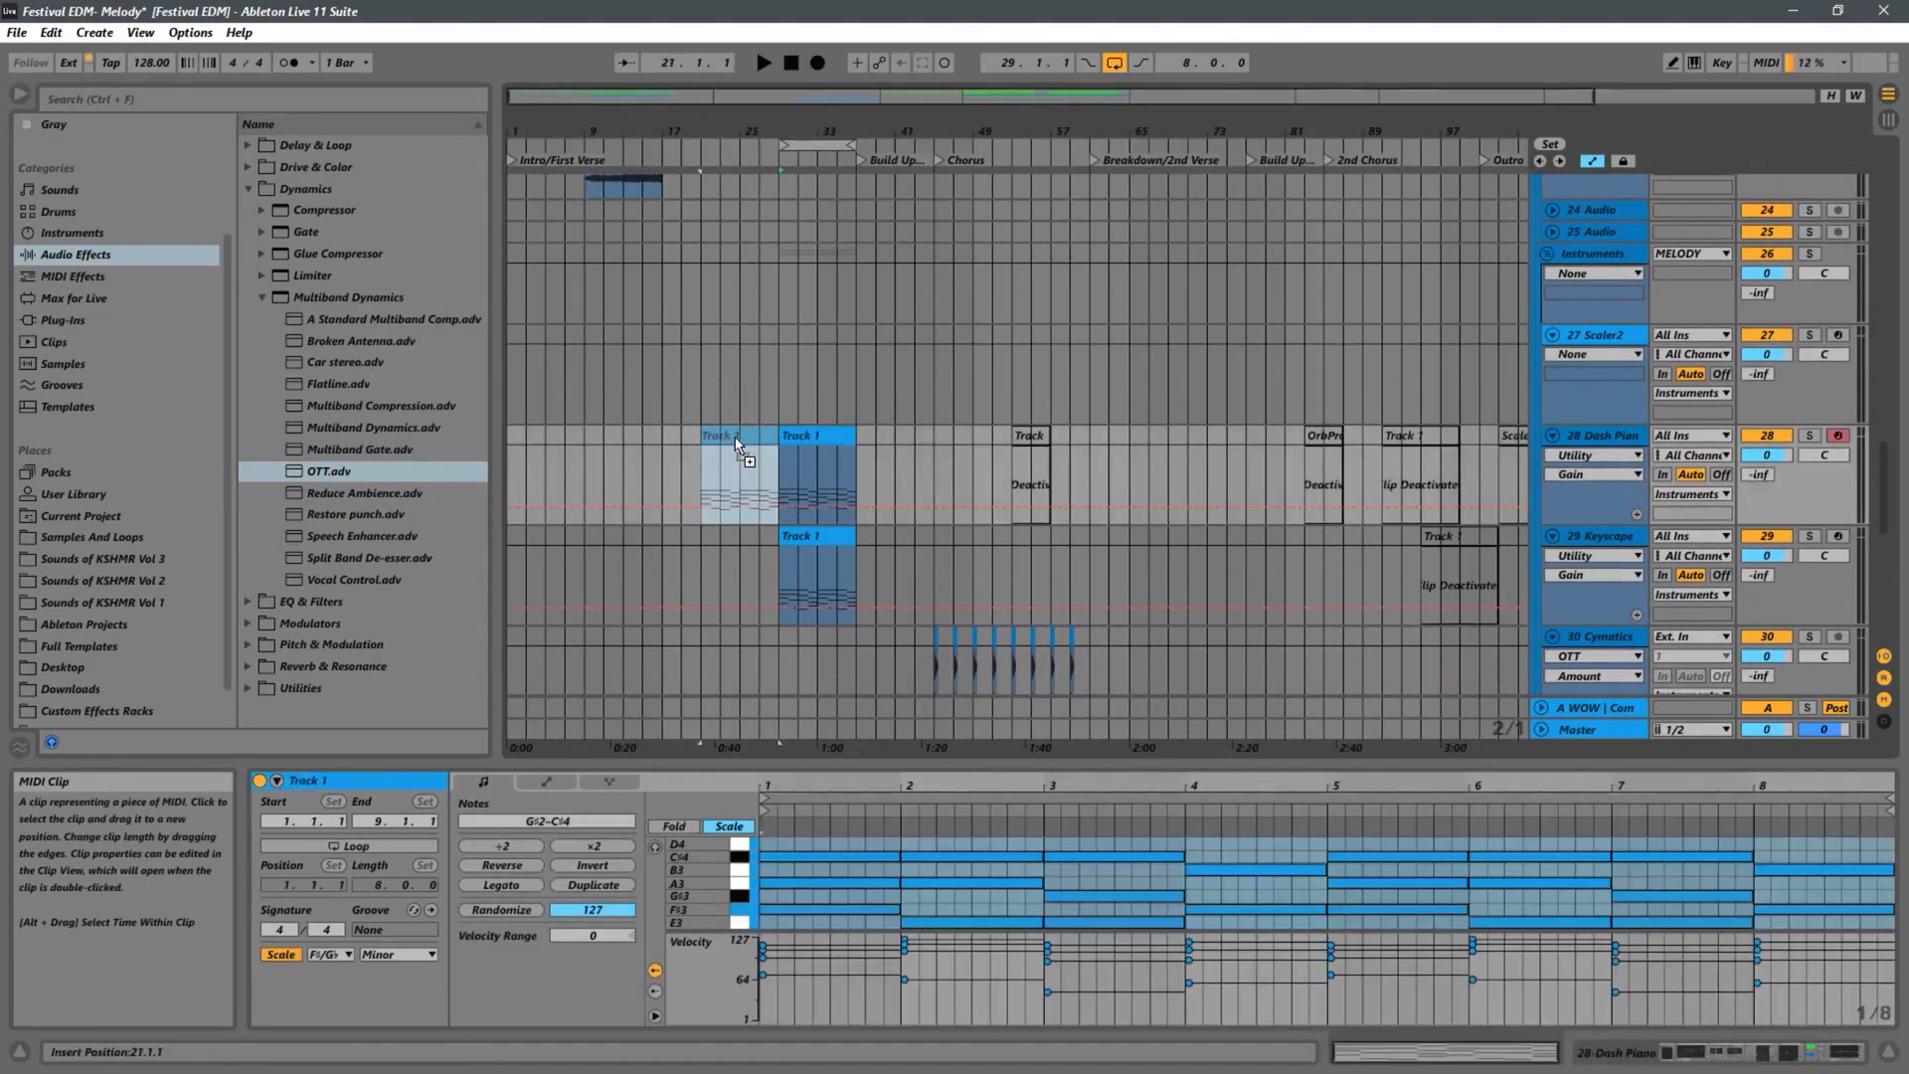
{"action": "left_click_drag", "start_coordinate": [737, 447], "coordinate": [737, 448]}
Play the transition out of the intro from bar 17.
{"action": "left_click", "coordinate": [676, 465]}
{"action": "scroll", "coordinate": [676, 464], "scroll_direction": "up", "scroll_amount": 5}
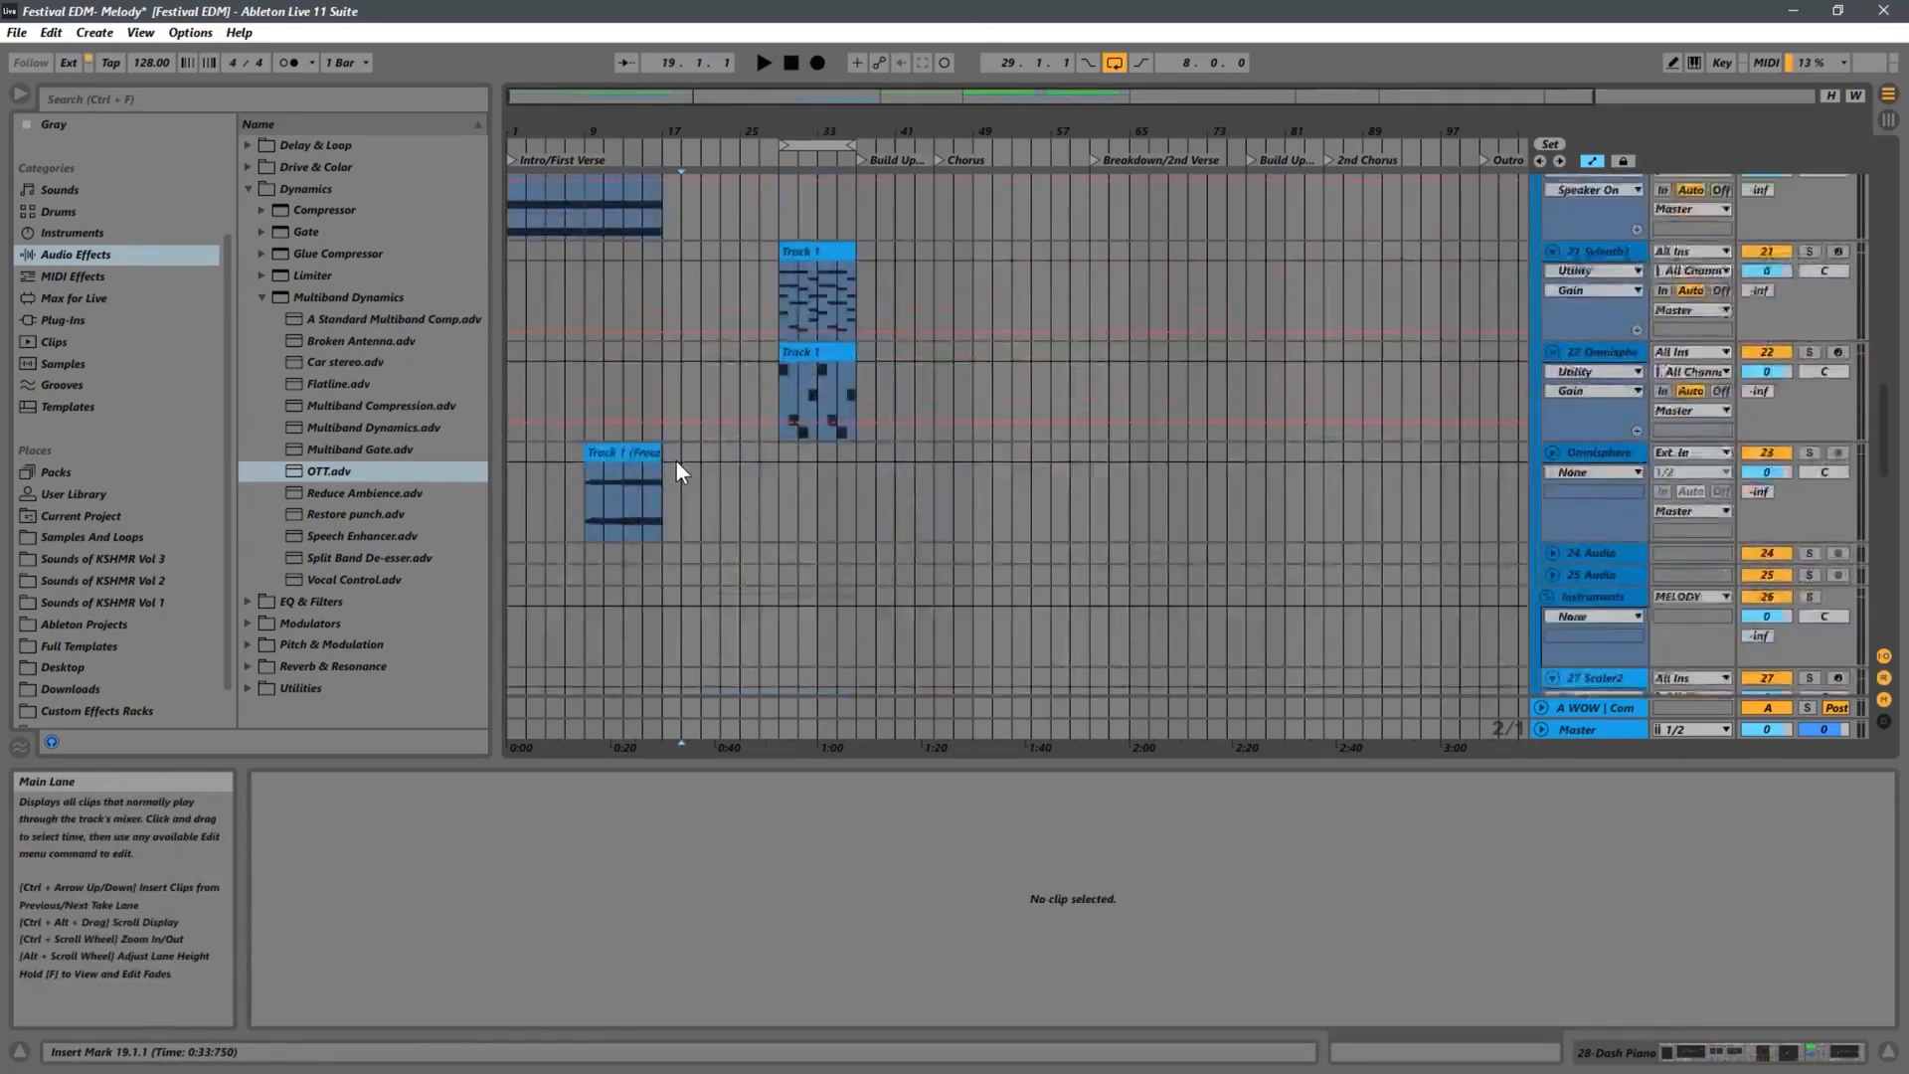
{"action": "scroll", "coordinate": [676, 460], "scroll_direction": "up", "scroll_amount": 5}
{"action": "left_click", "coordinate": [676, 491]}
{"action": "key", "text": "space"}
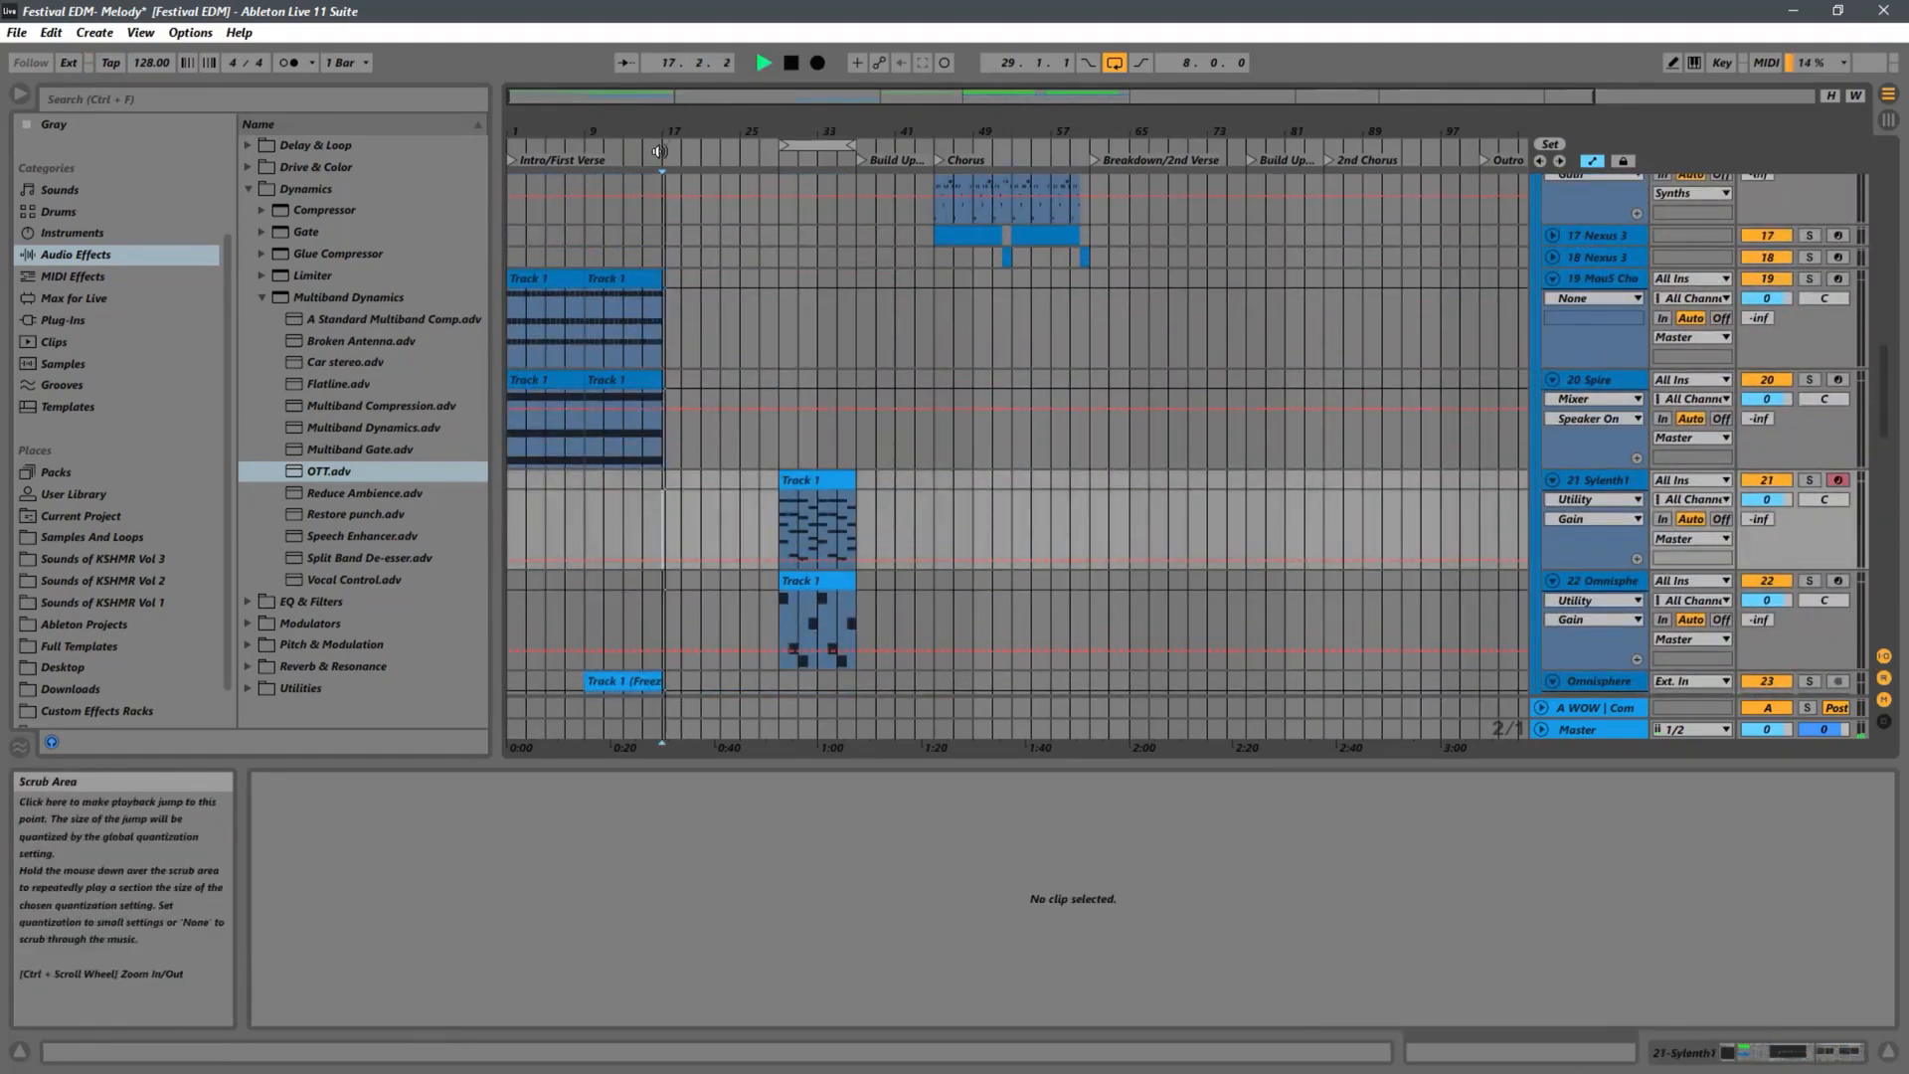
{"action": "scroll", "coordinate": [659, 151], "scroll_direction": "up", "scroll_amount": 5, "text": "ctrl"}
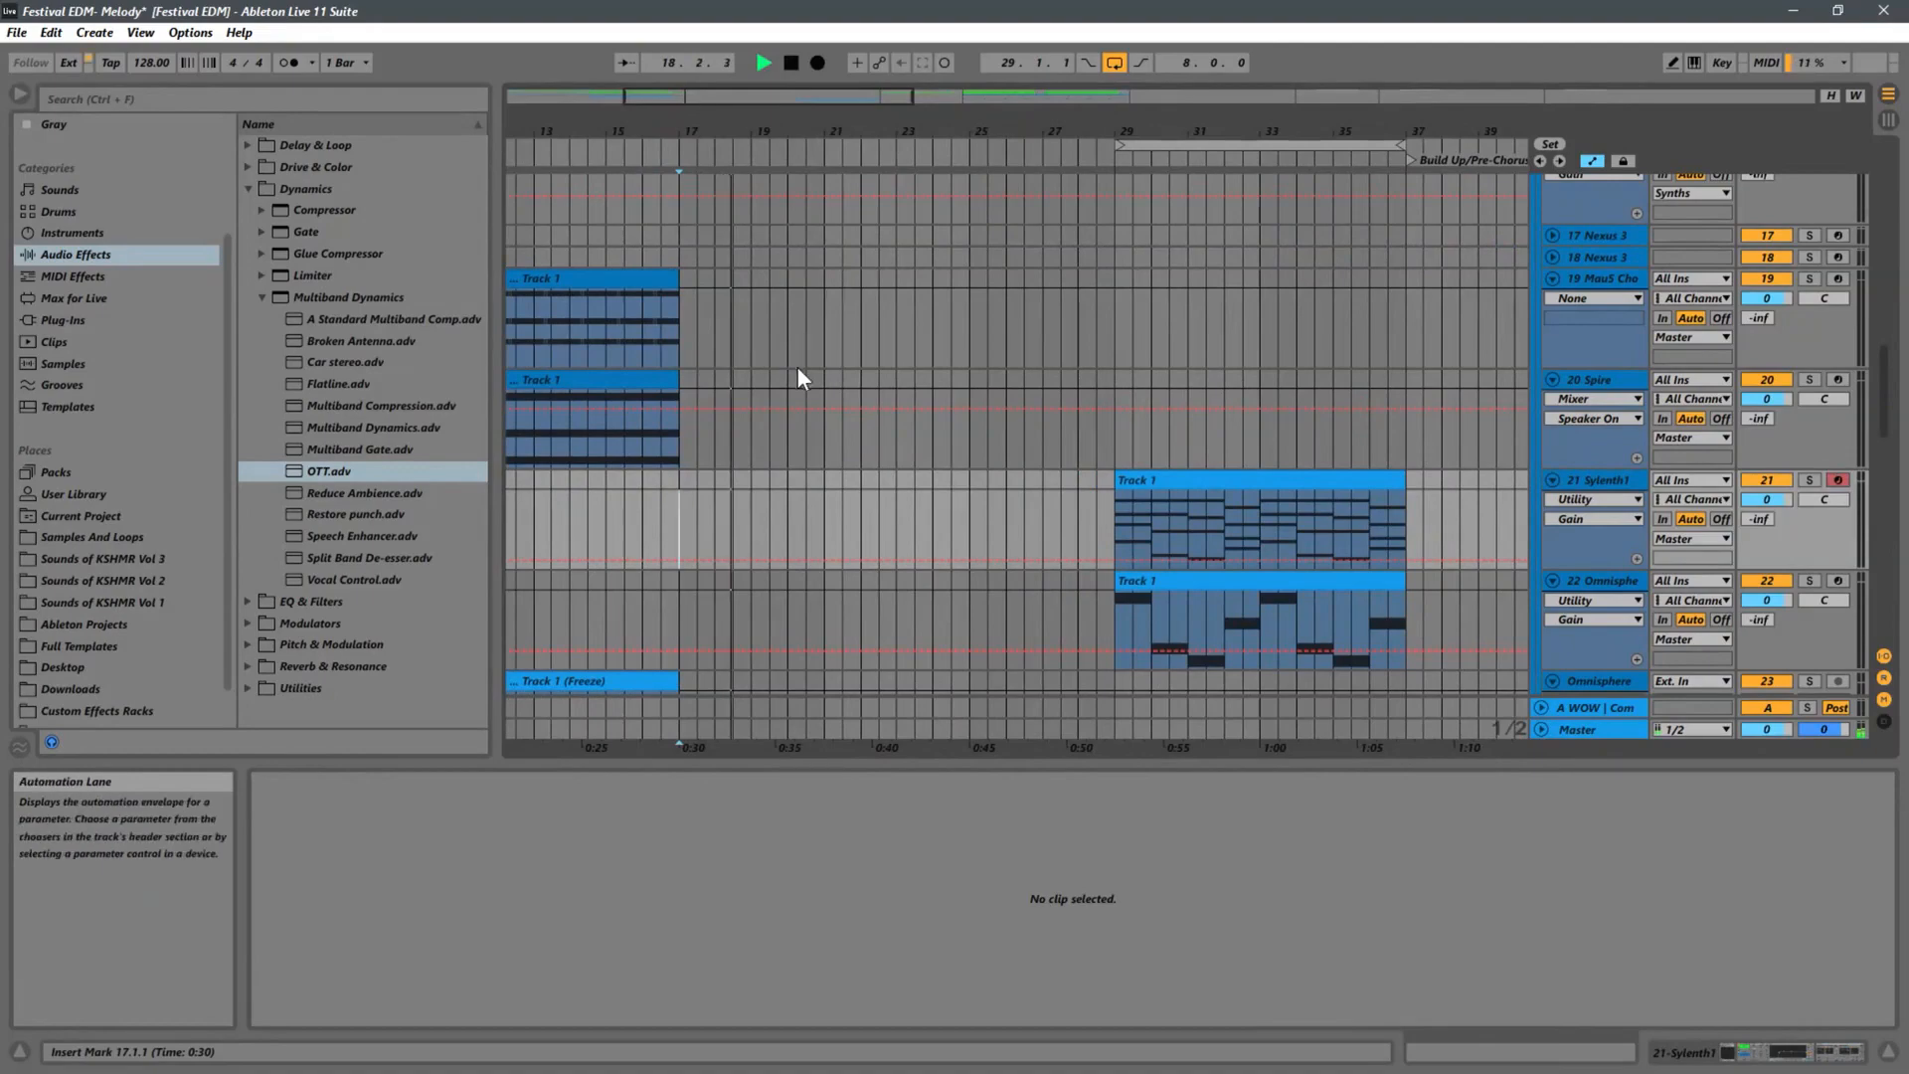
{"action": "left_click", "coordinate": [752, 519]}
{"action": "key", "text": "space"}
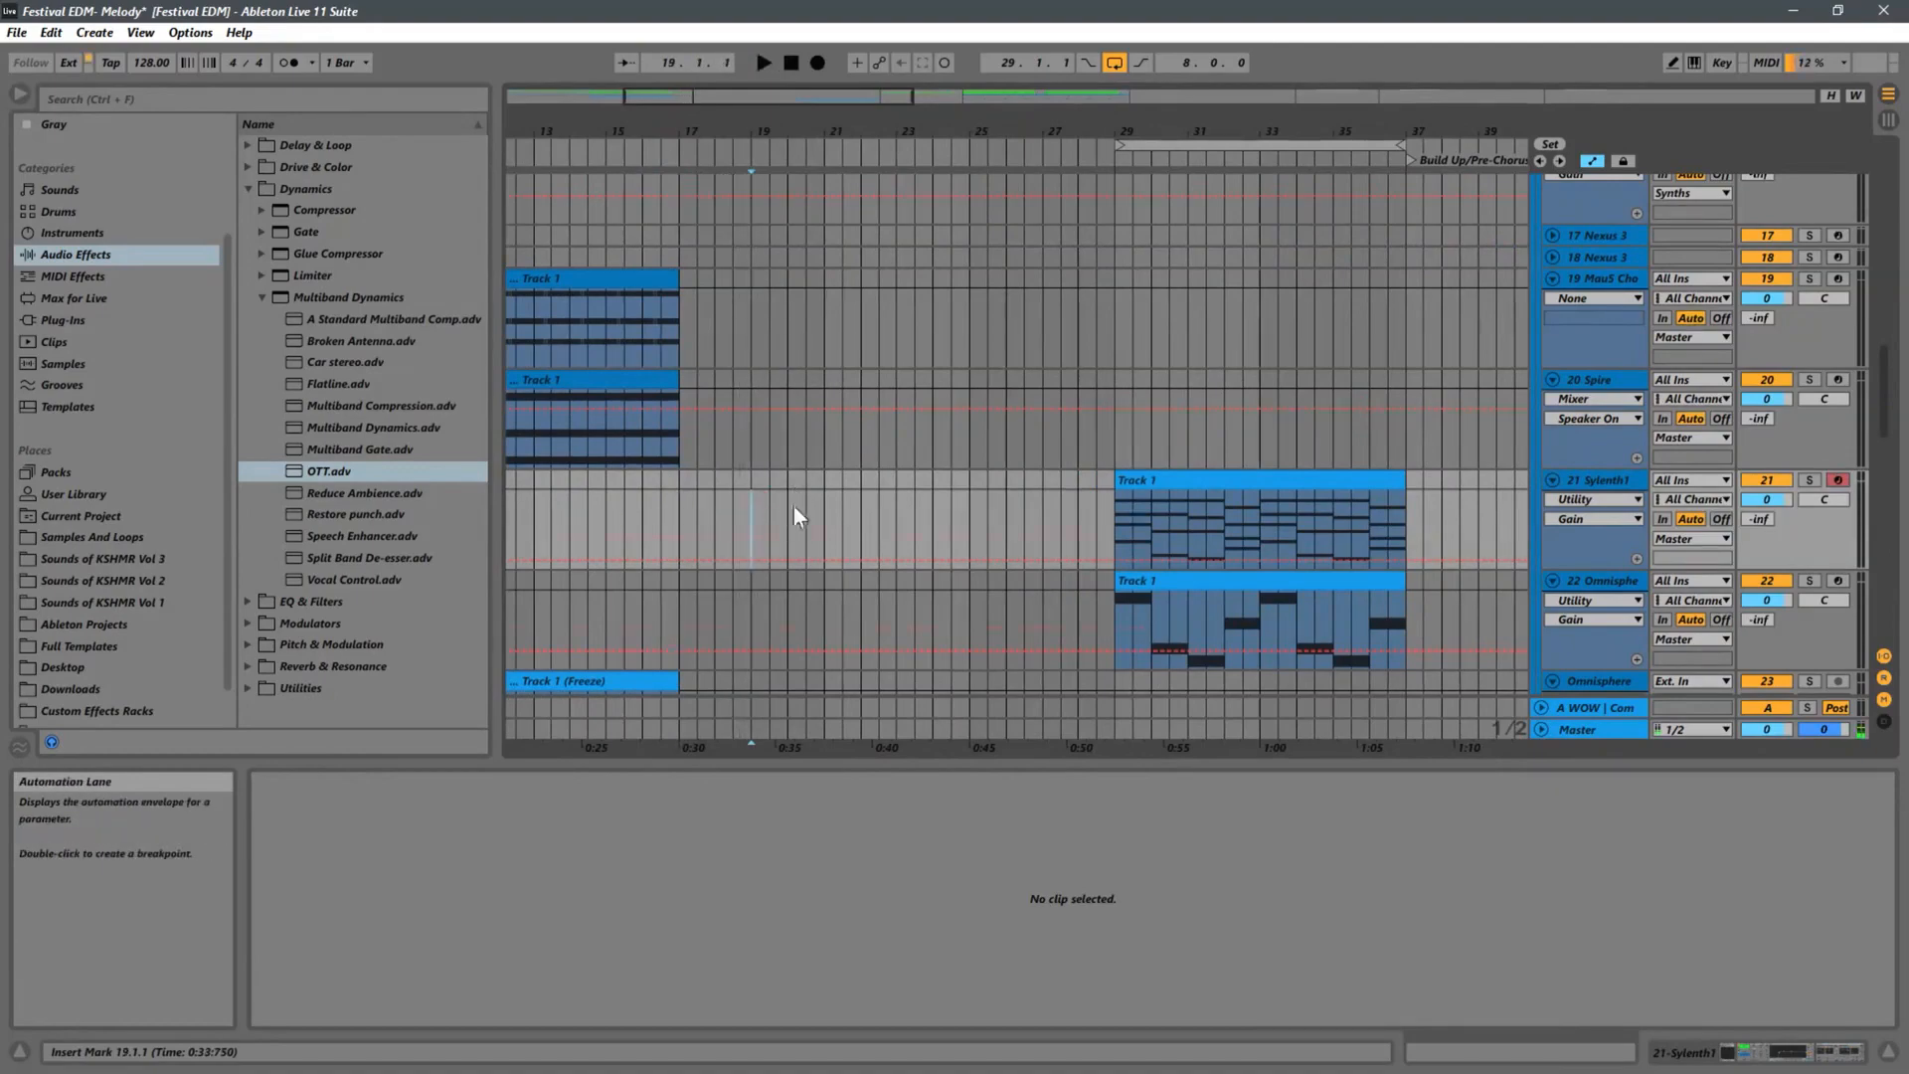
Loop the empty bars 19.1.1 to 21.1.1 and delete that time across all tracks.
{"action": "scroll", "coordinate": [793, 505], "scroll_direction": "down", "scroll_amount": 5}
{"action": "scroll", "coordinate": [820, 506], "scroll_direction": "down", "scroll_amount": 3}
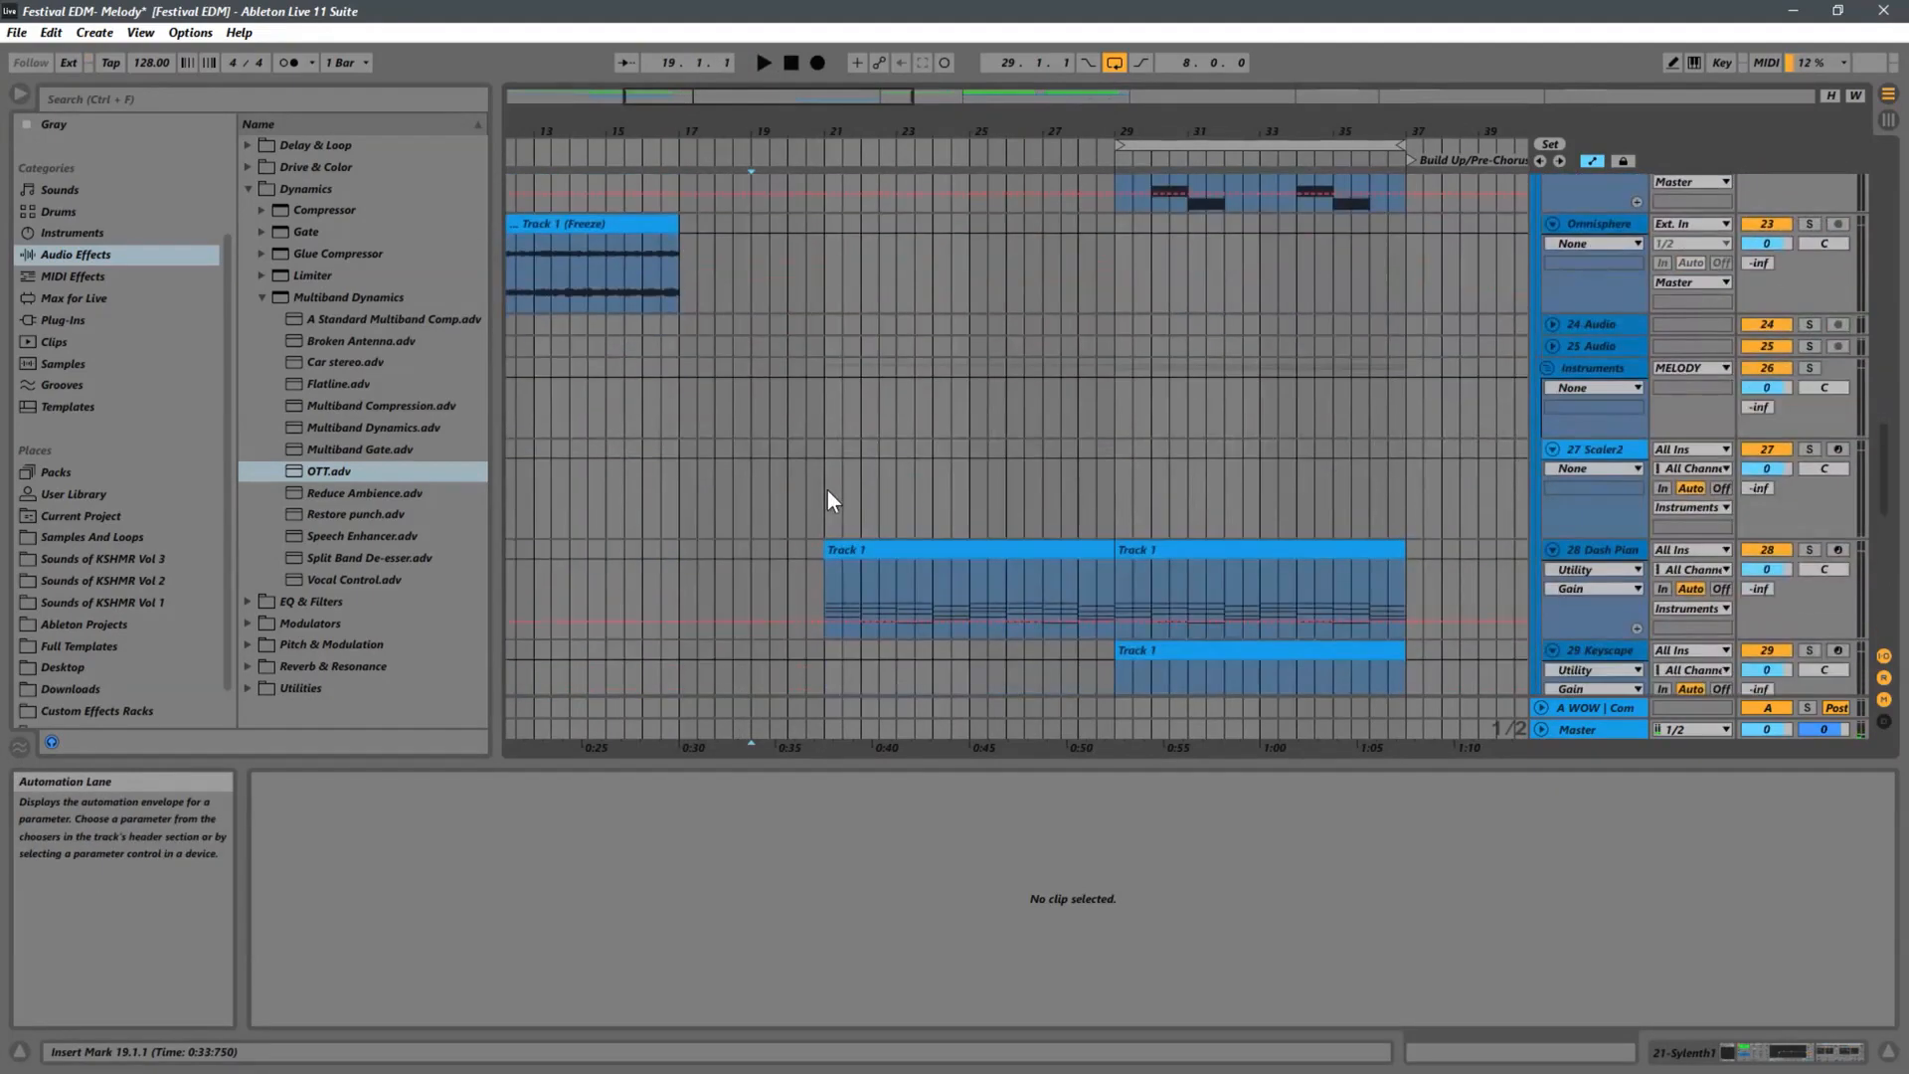
{"action": "left_click", "coordinate": [822, 587]}
{"action": "left_click", "coordinate": [761, 588]}
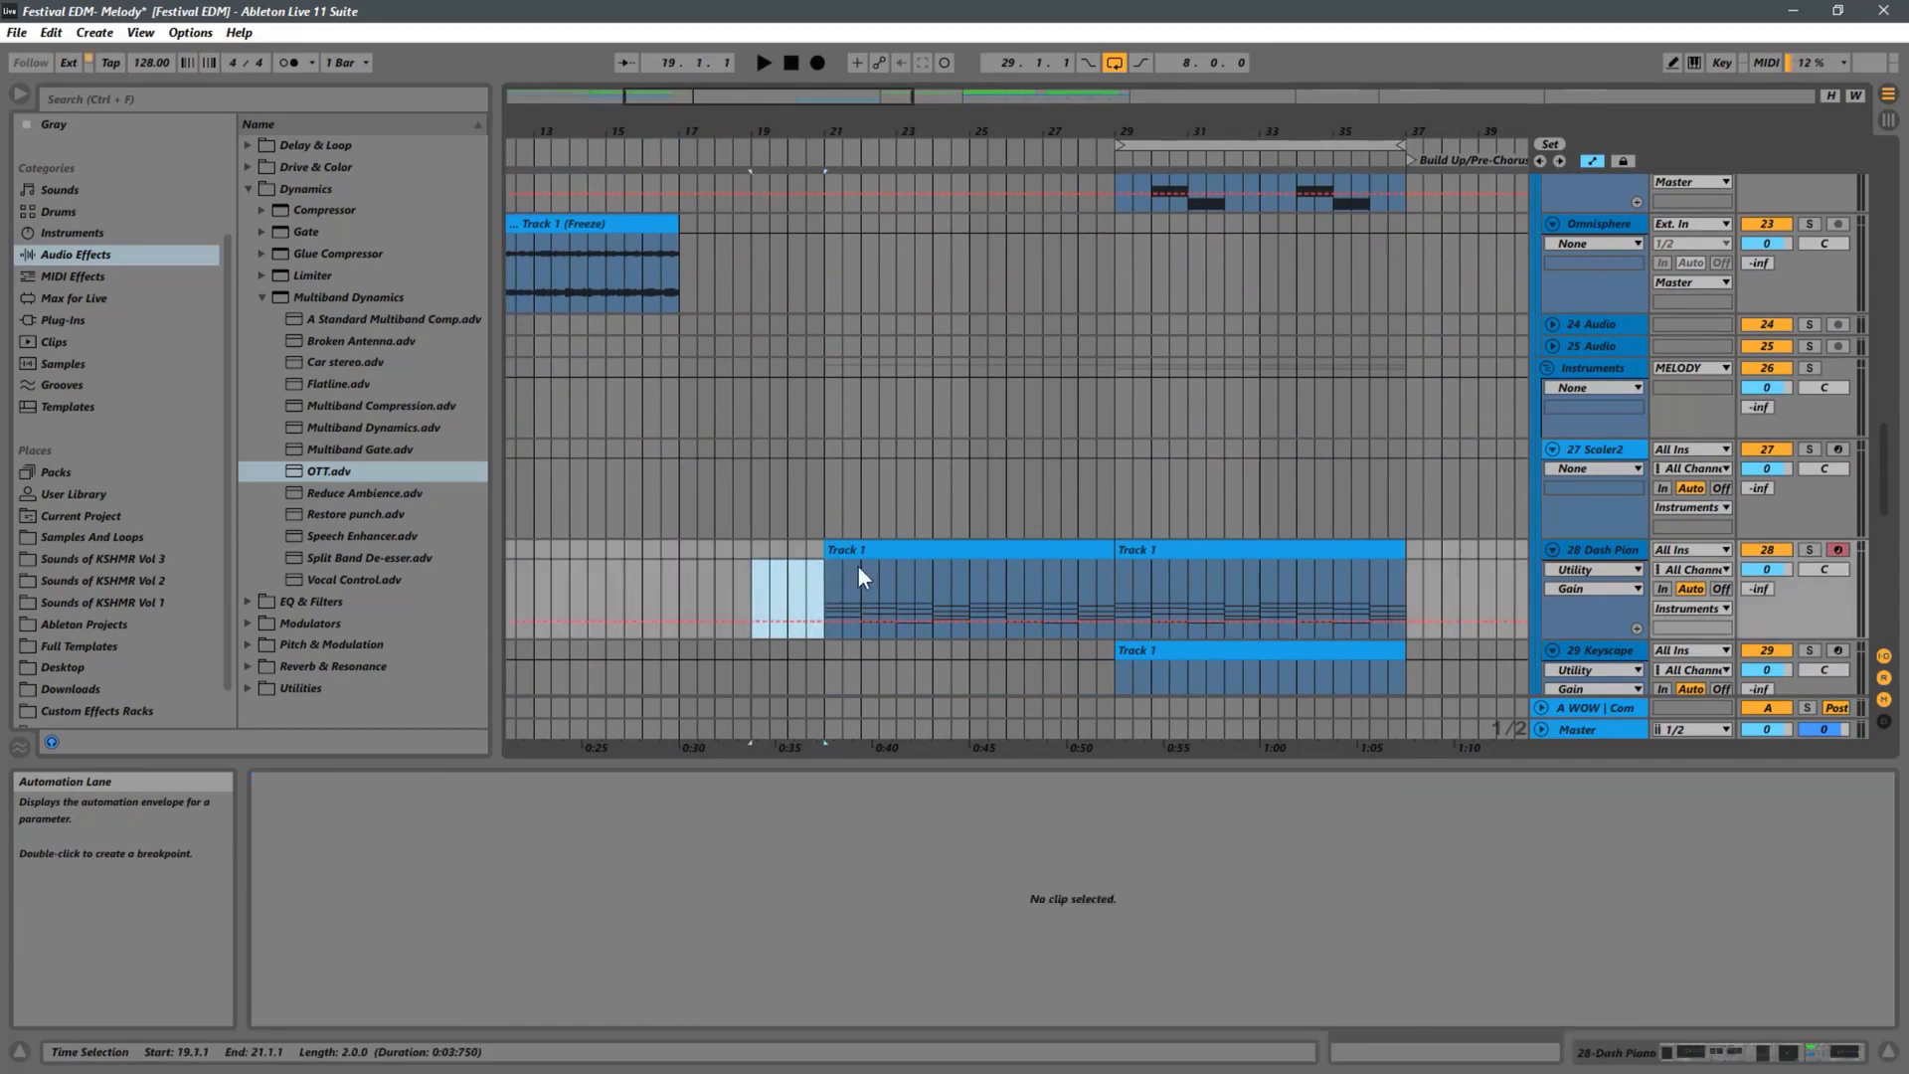
{"action": "key", "text": "ctrl+l"}
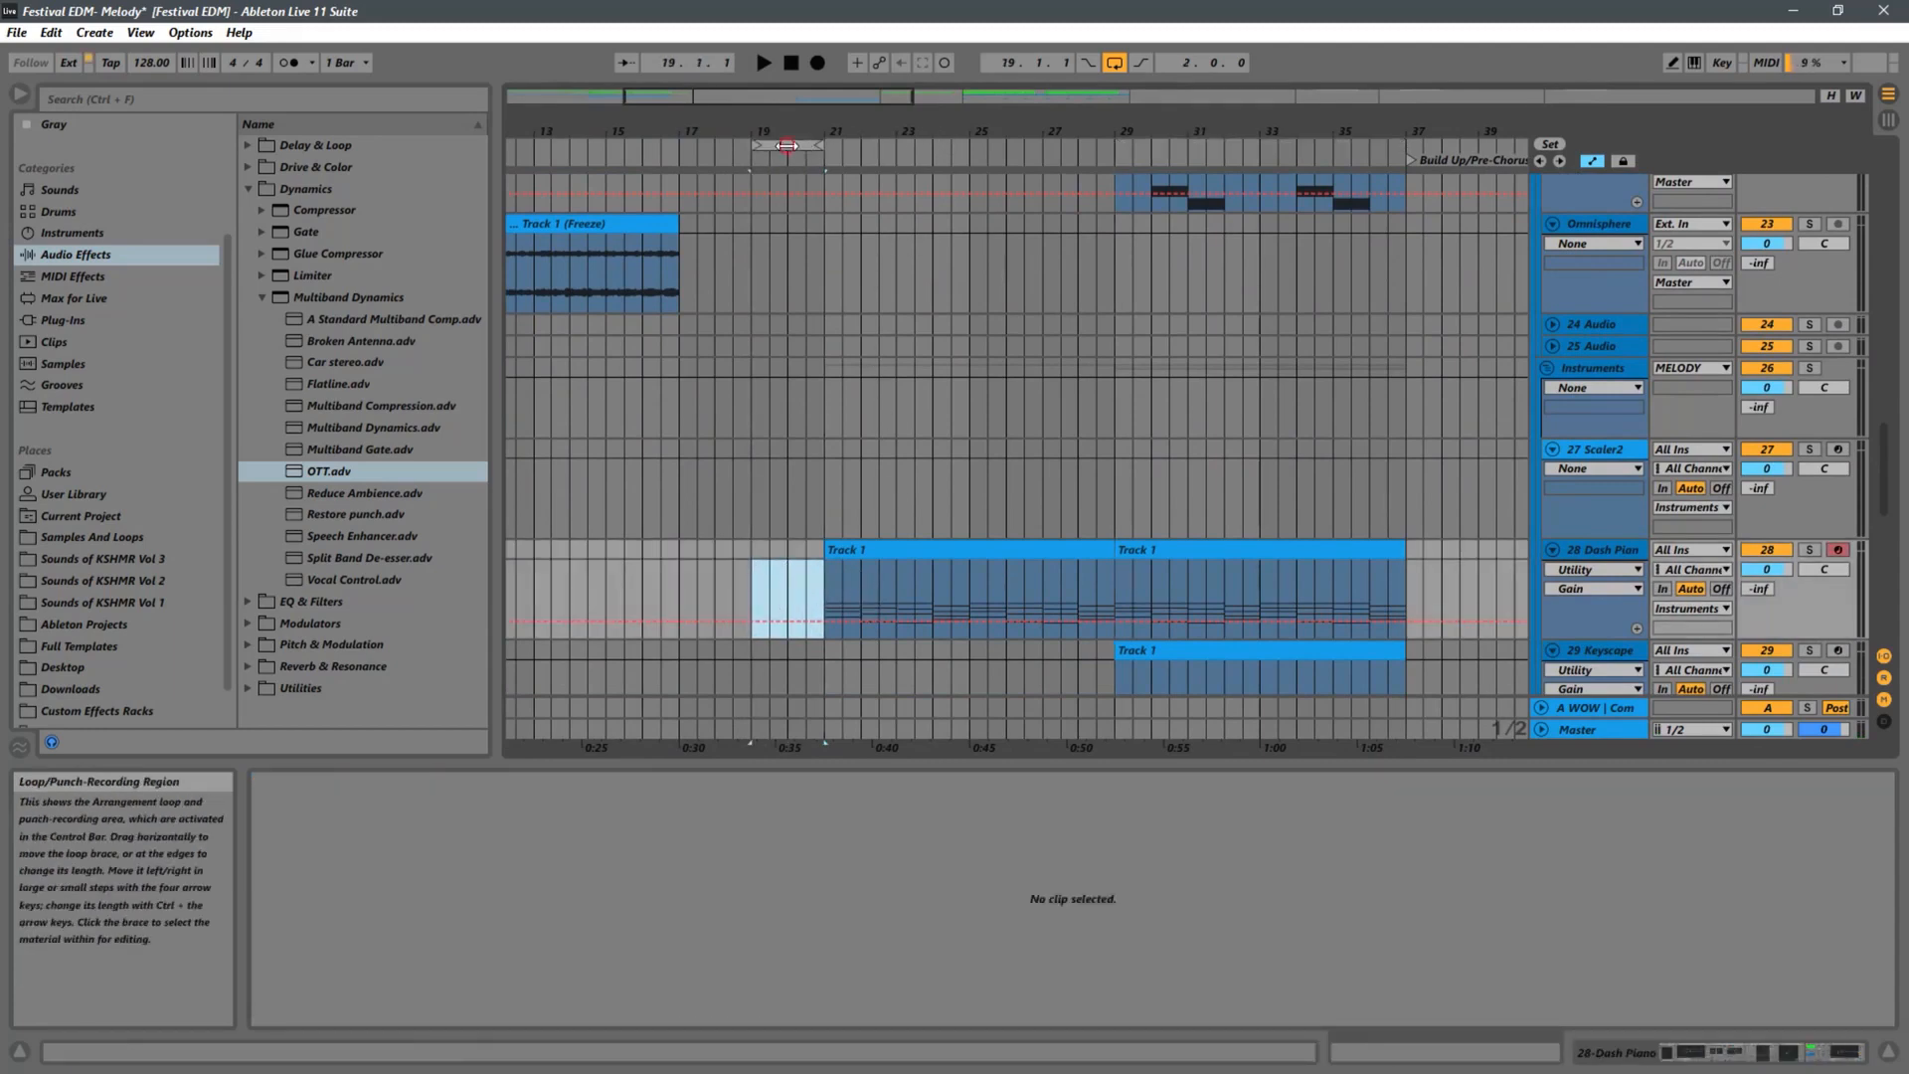
{"action": "left_click_drag", "start_coordinate": [794, 146], "coordinate": [786, 146]}
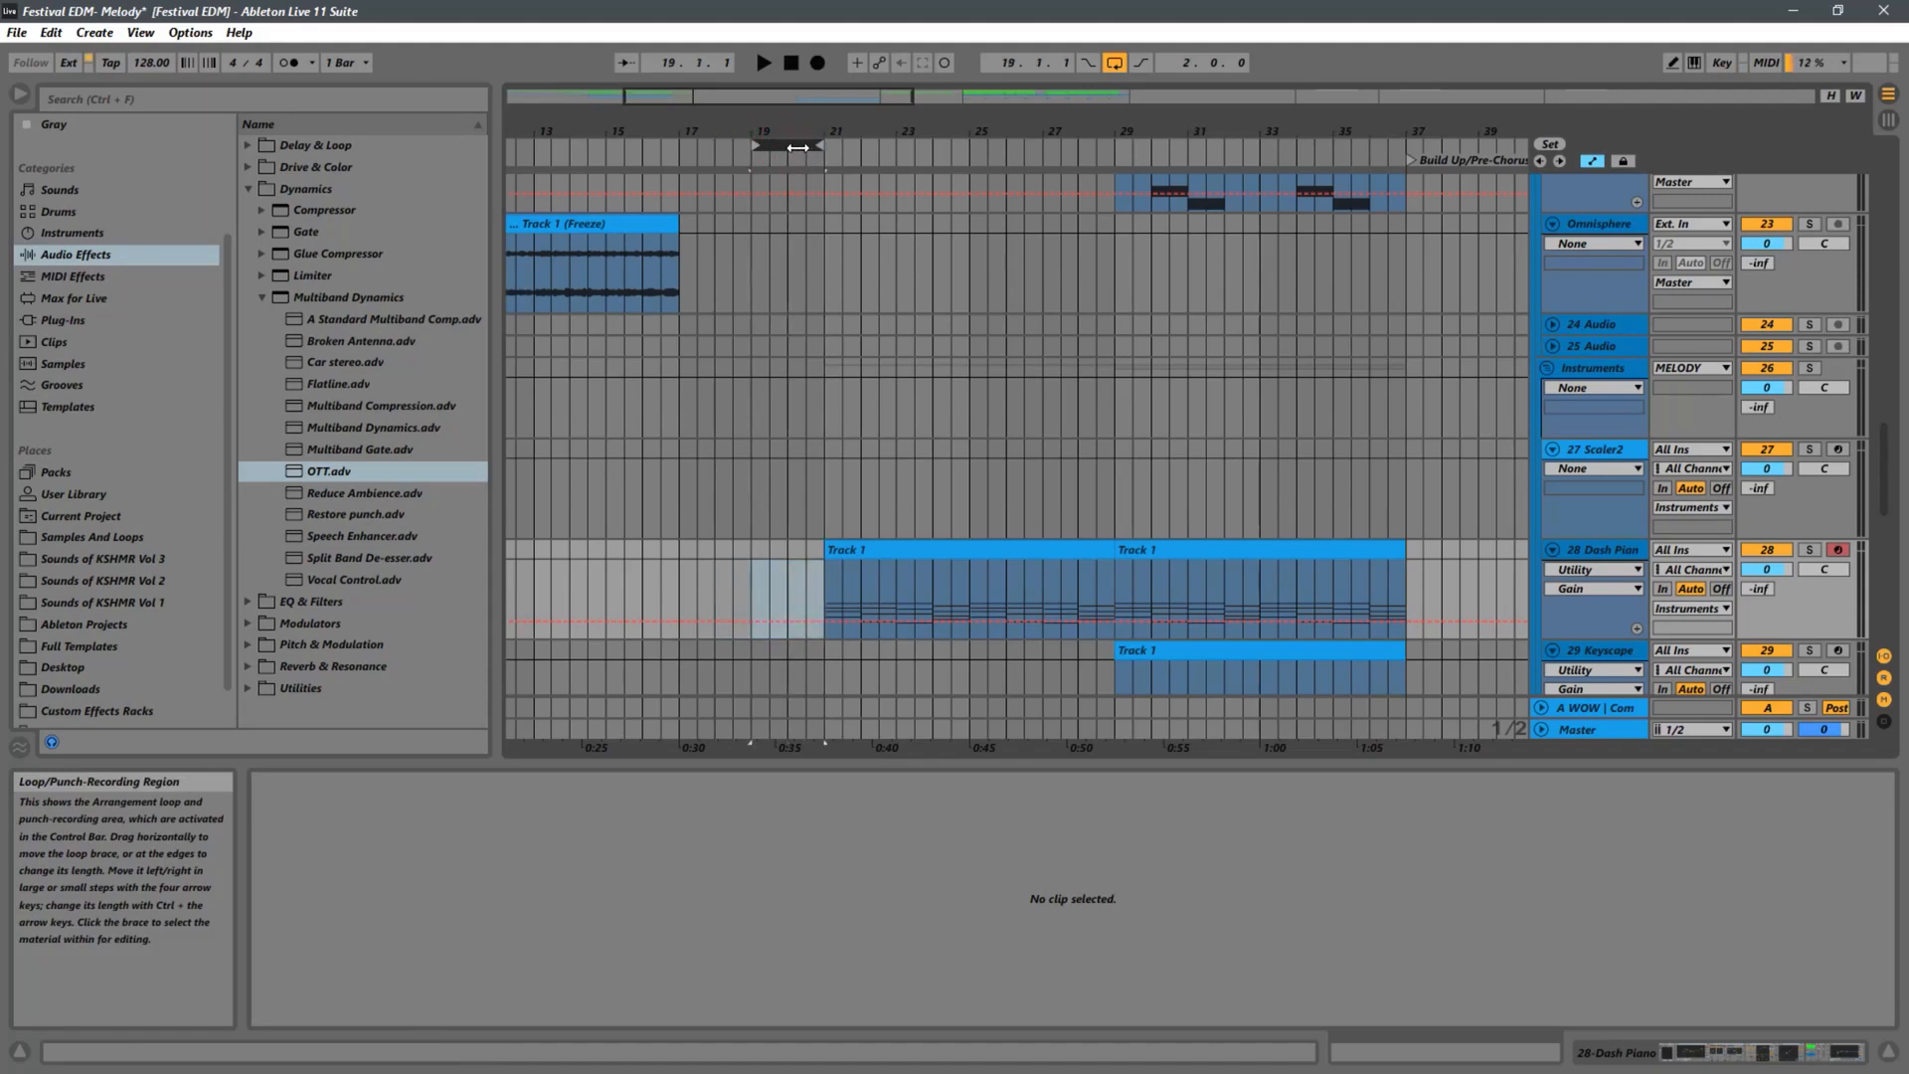
{"action": "left_click", "coordinate": [796, 147]}
{"action": "right_click", "coordinate": [796, 147]}
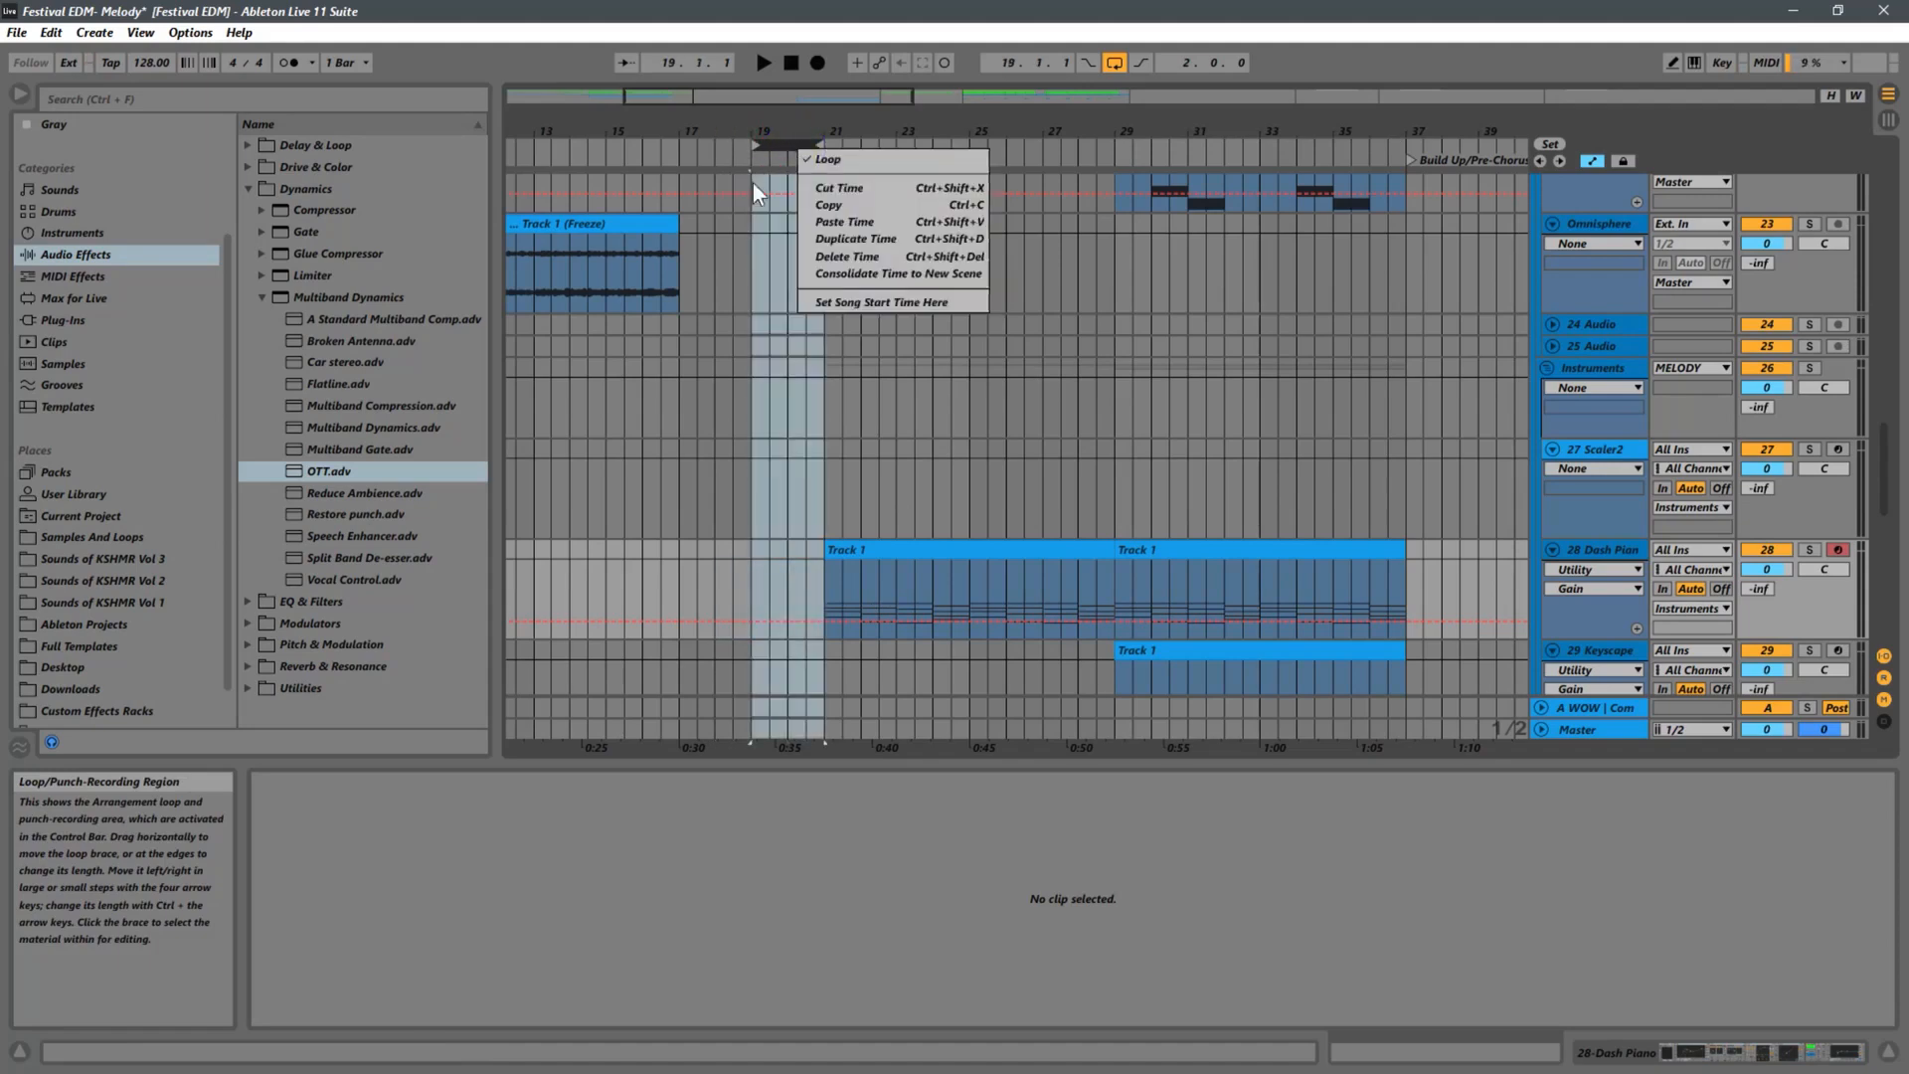
{"action": "left_click", "coordinate": [851, 257]}
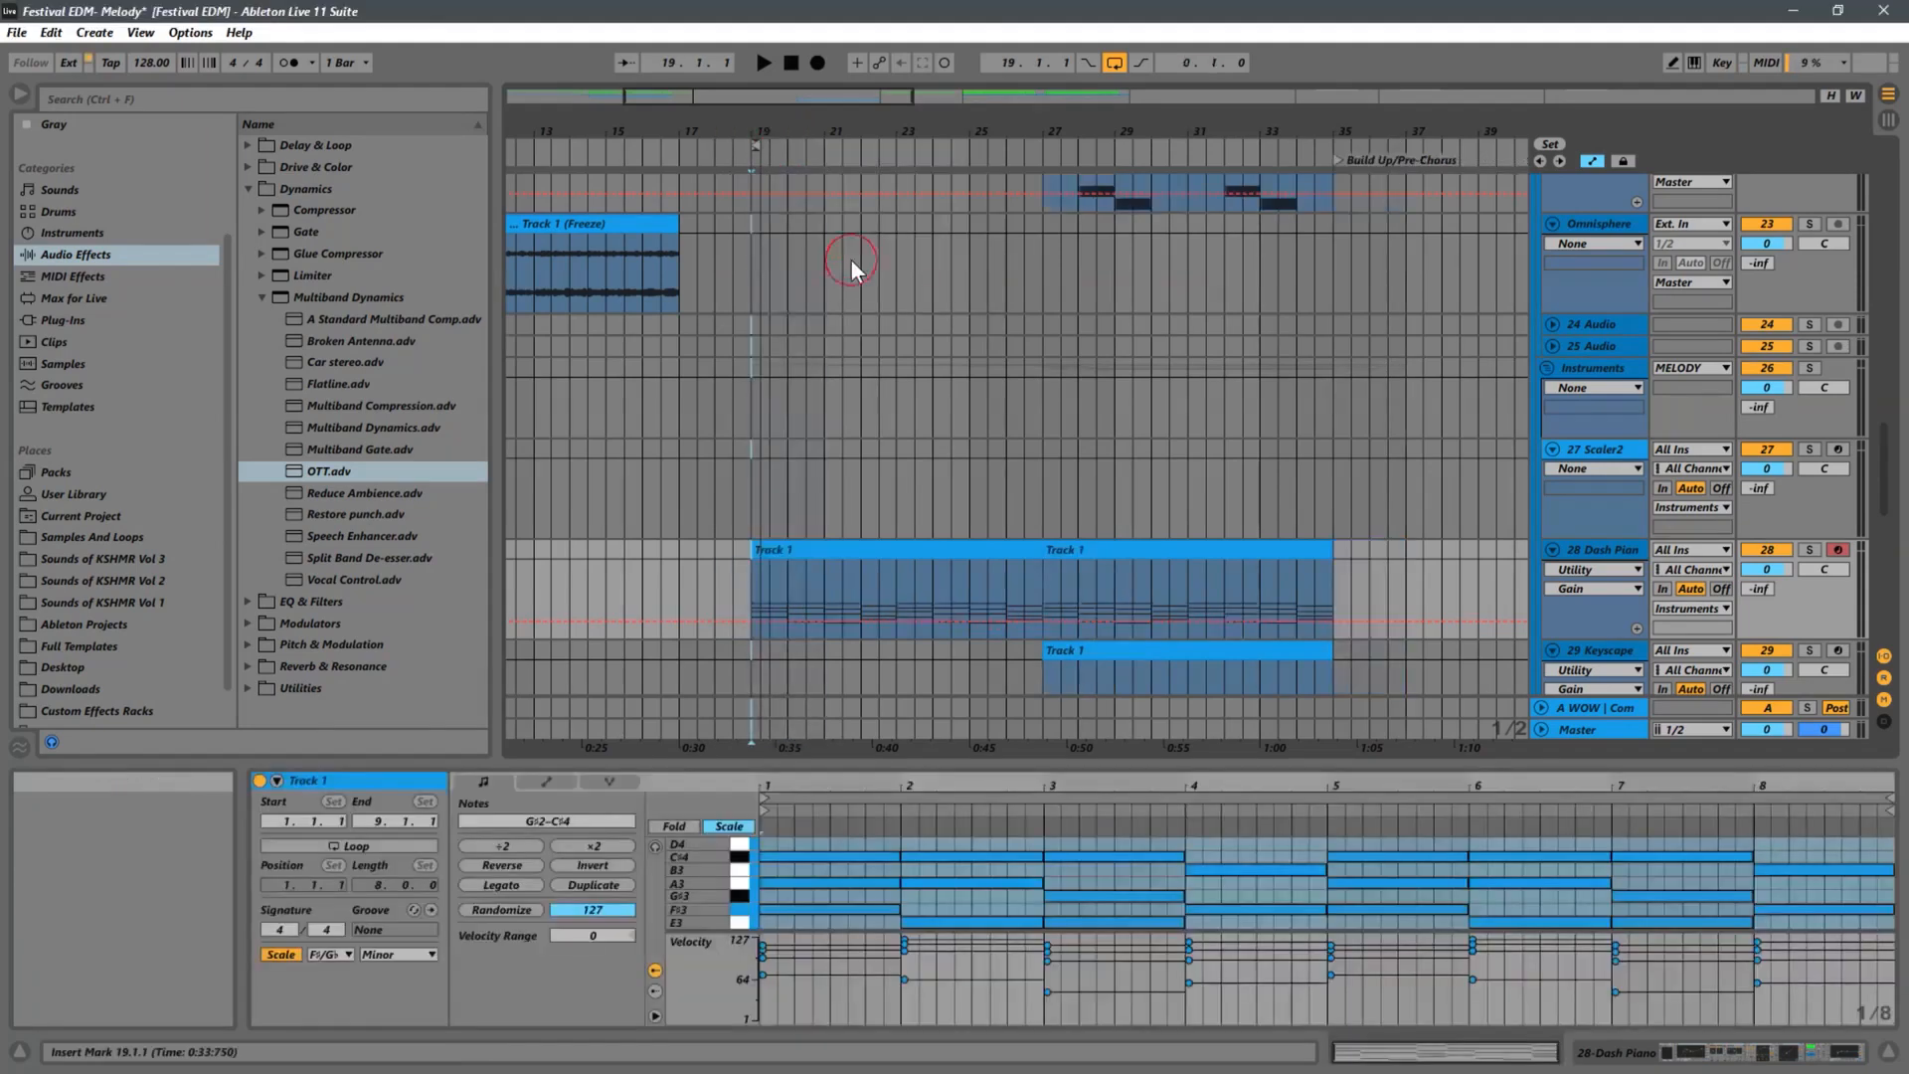
Play from bar 17 into the piano section with looping switched off, and move the loop region to 19.3.1.
{"action": "left_click", "coordinate": [682, 575]}
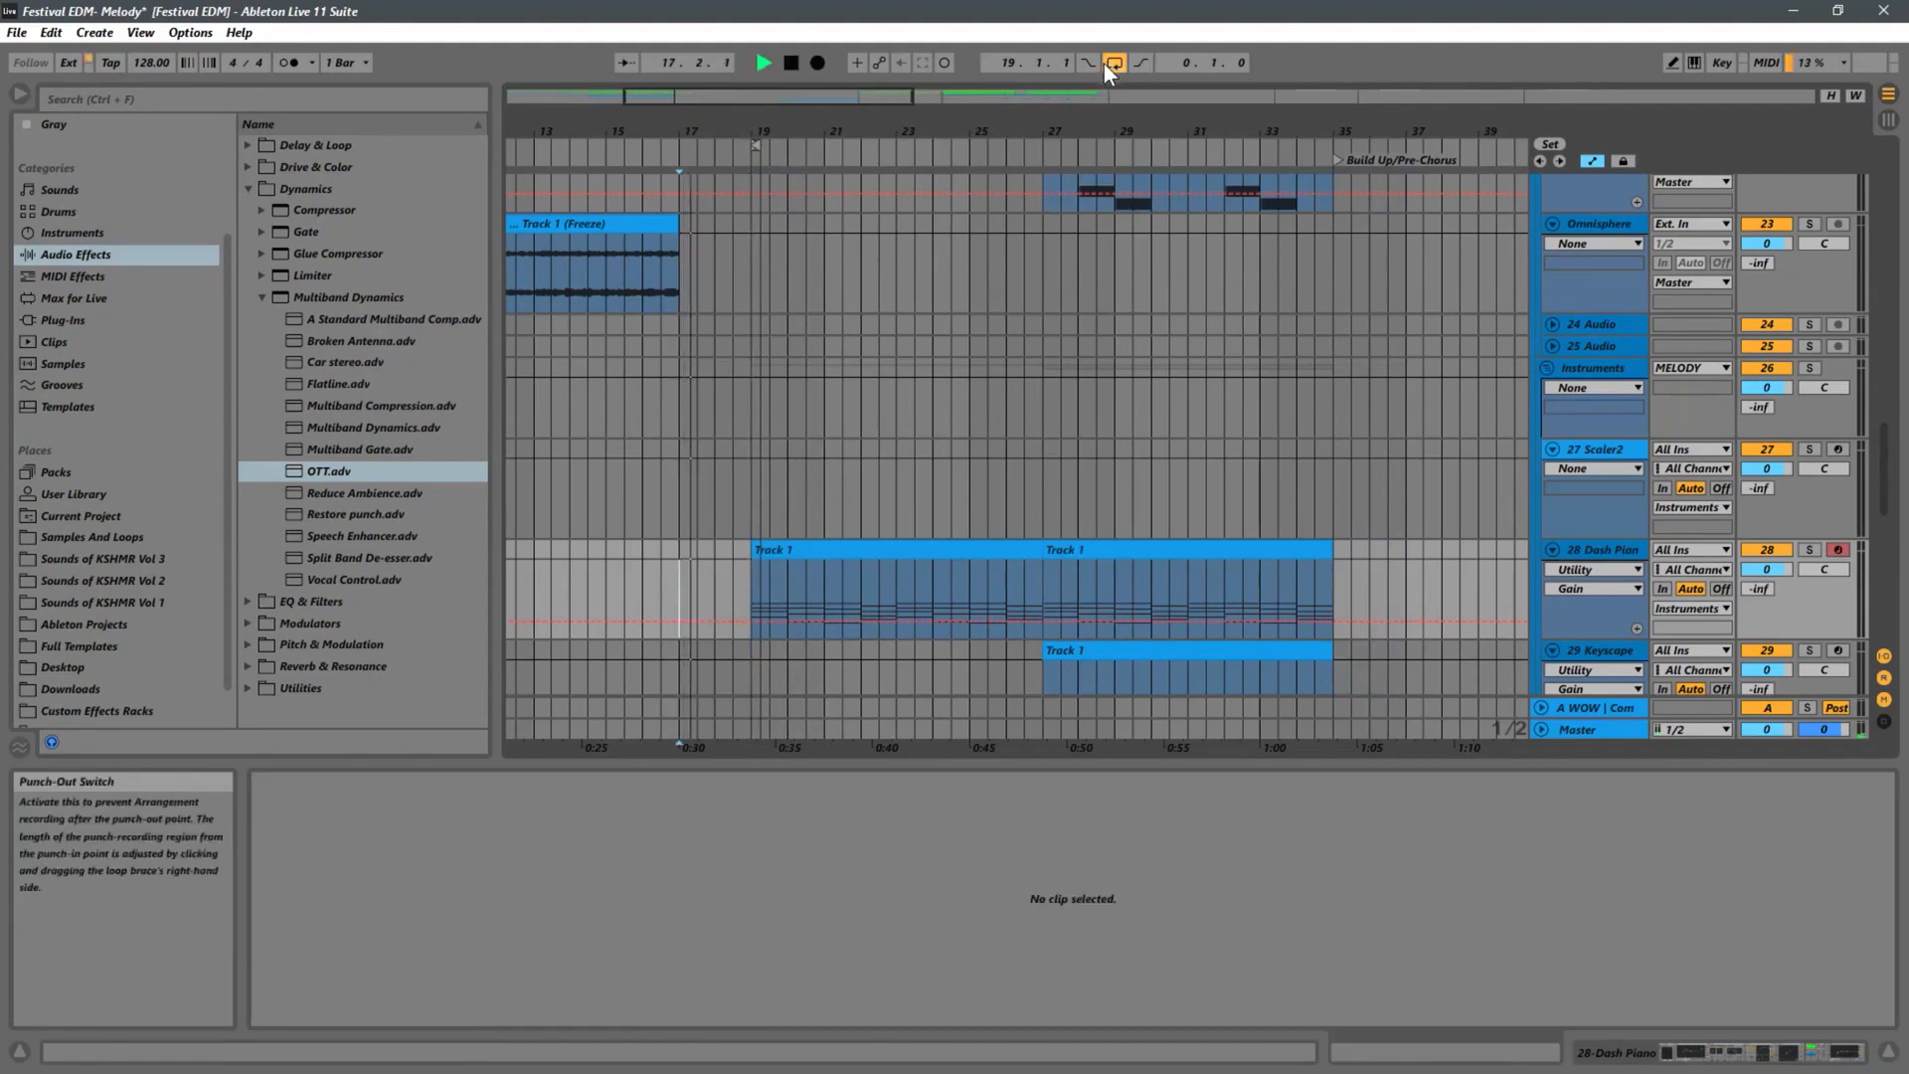
{"action": "left_click_drag", "start_coordinate": [765, 151], "coordinate": [784, 147]}
{"action": "left_click", "coordinate": [784, 147]}
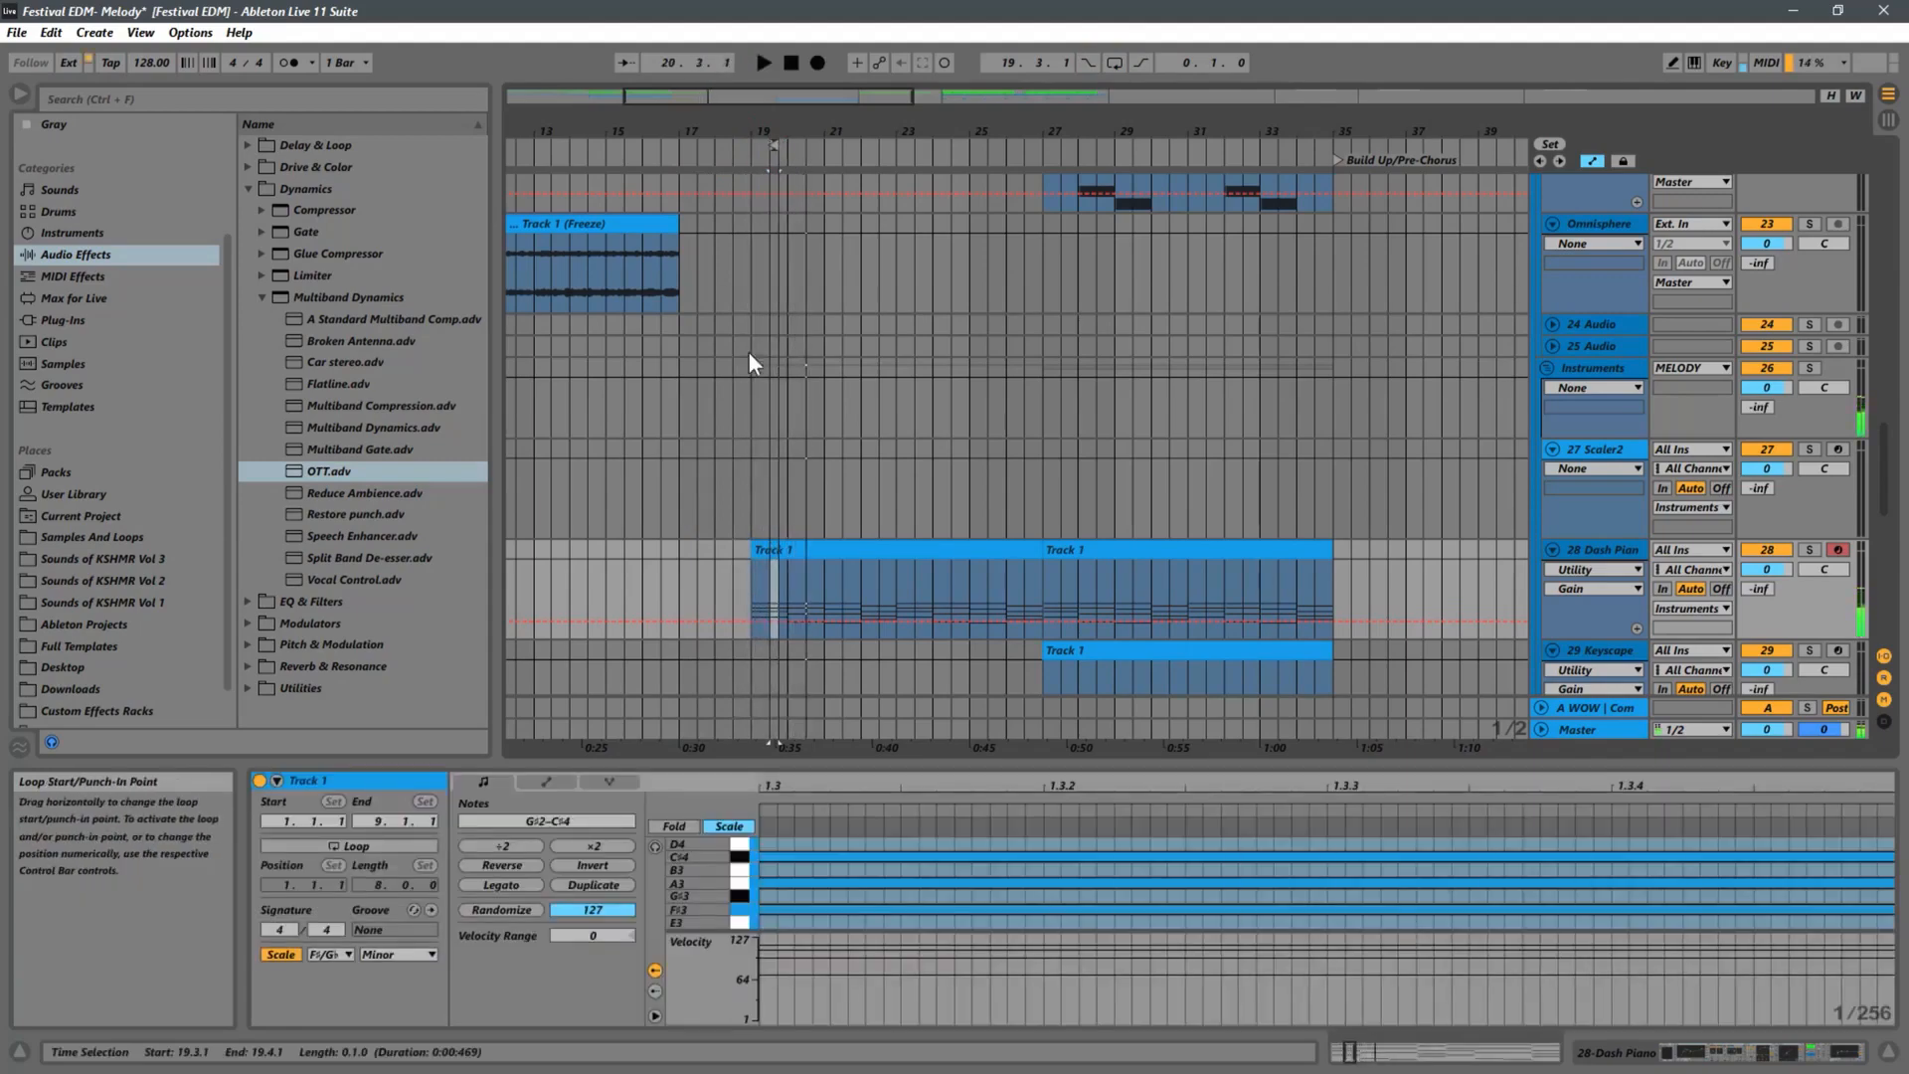
Play the arrangement from the start and set the loop region to four bars starting at 21.1.1.
{"action": "left_click_drag", "start_coordinate": [776, 130], "coordinate": [776, 94]}
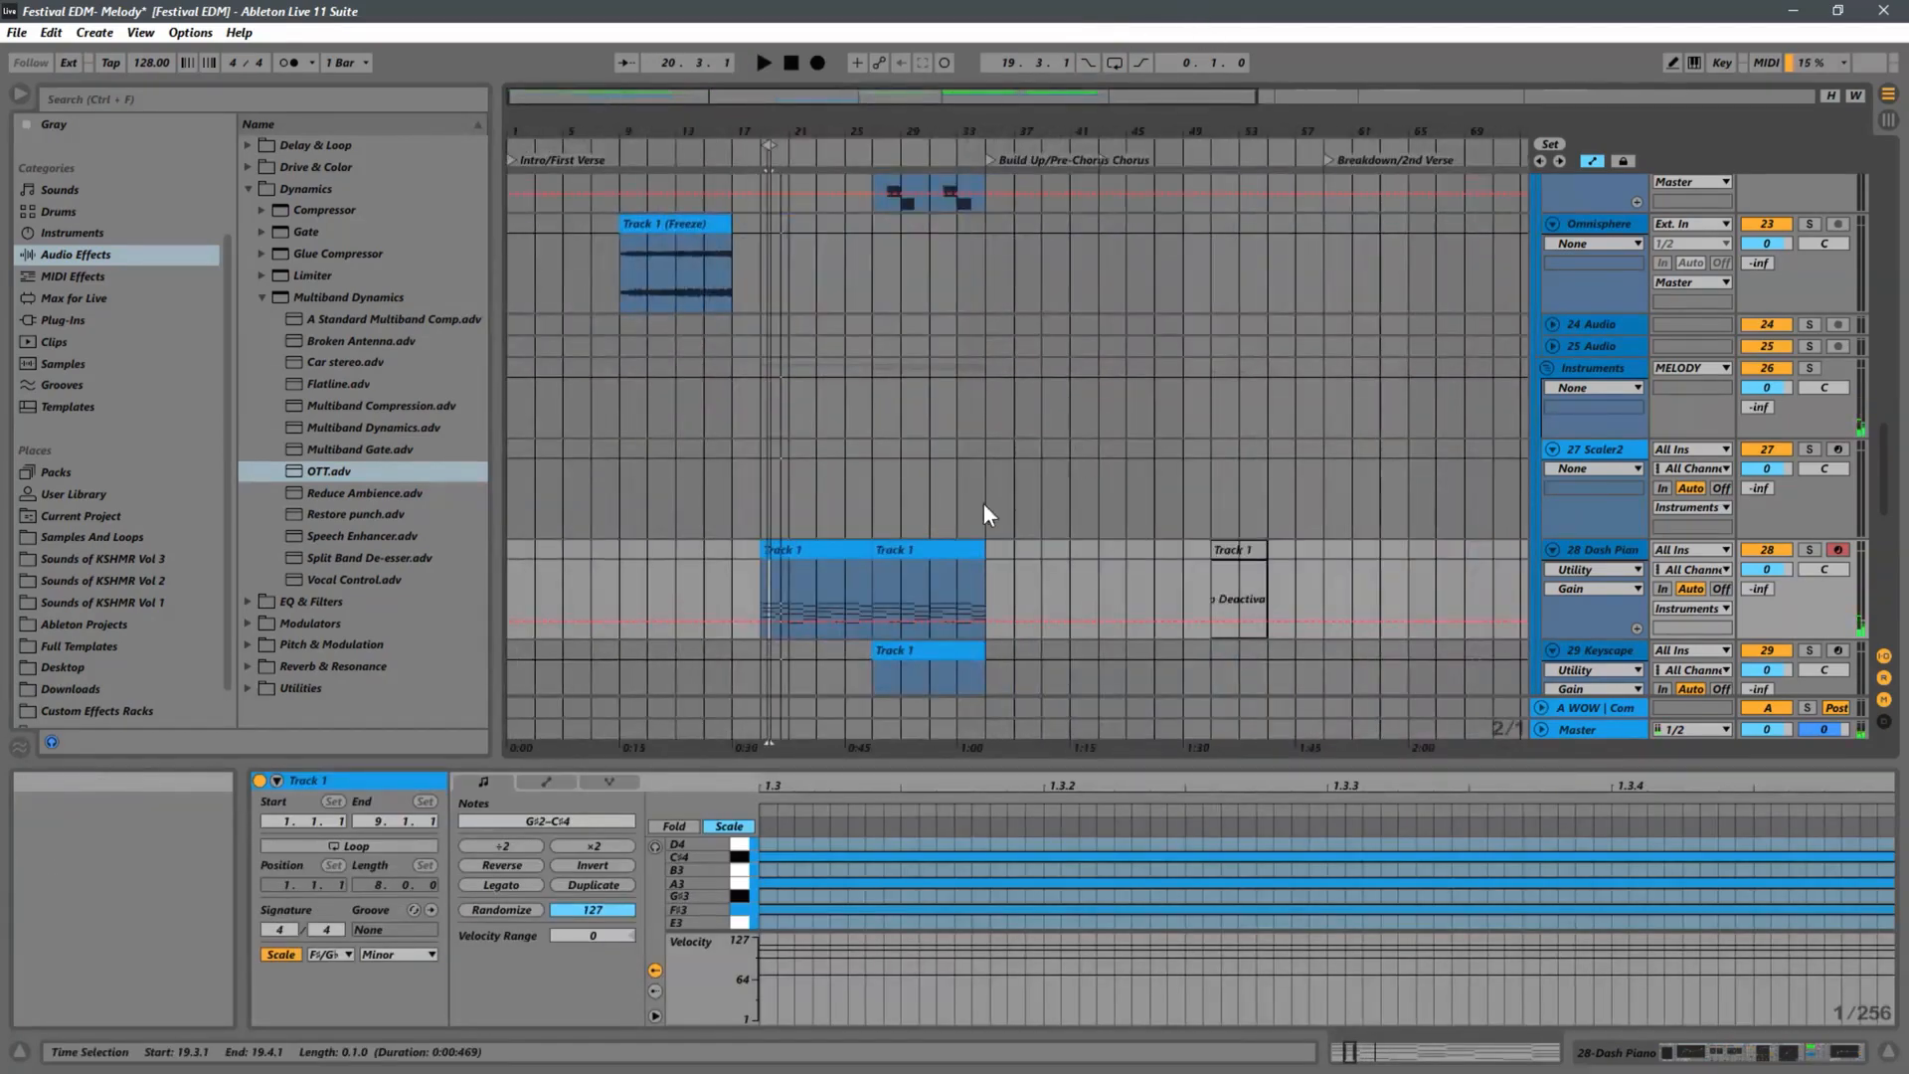
{"action": "left_click", "coordinate": [511, 575]}
{"action": "key", "text": "space"}
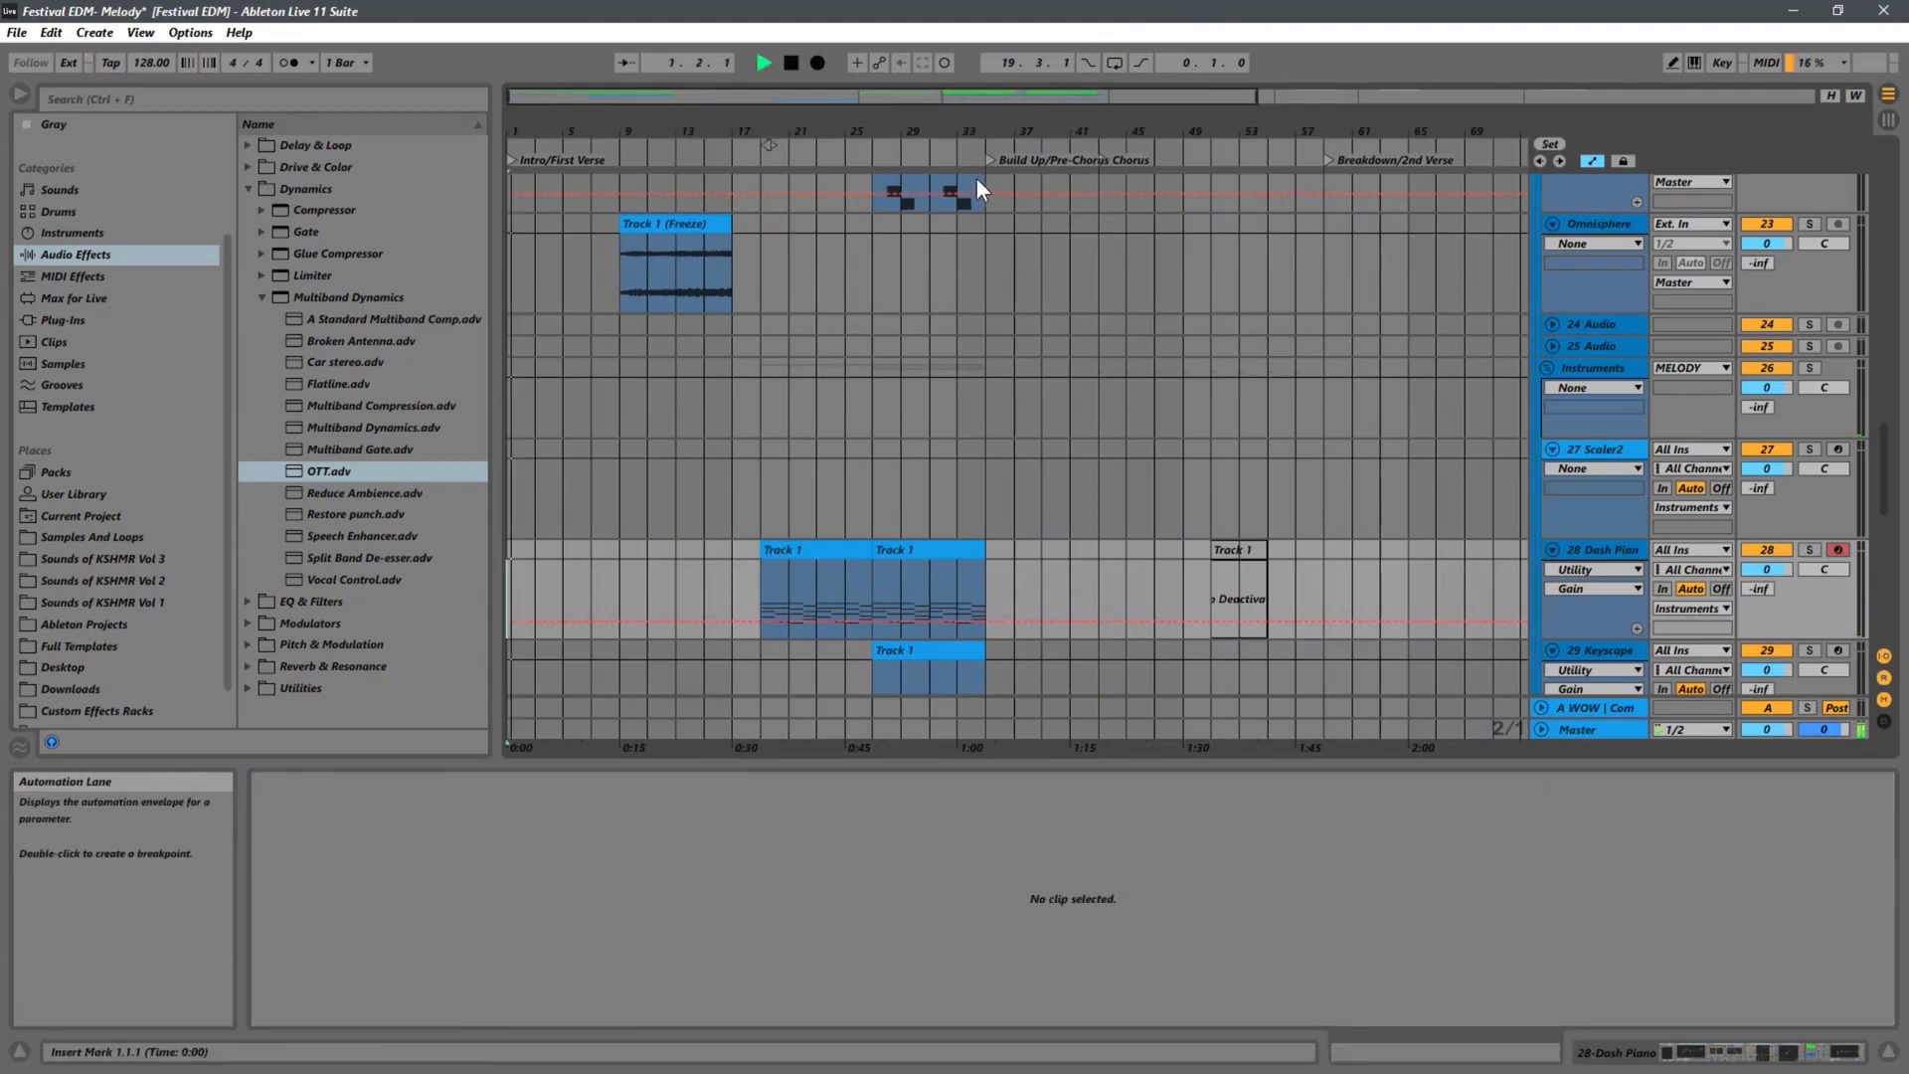
{"action": "left_click", "coordinate": [768, 145]}
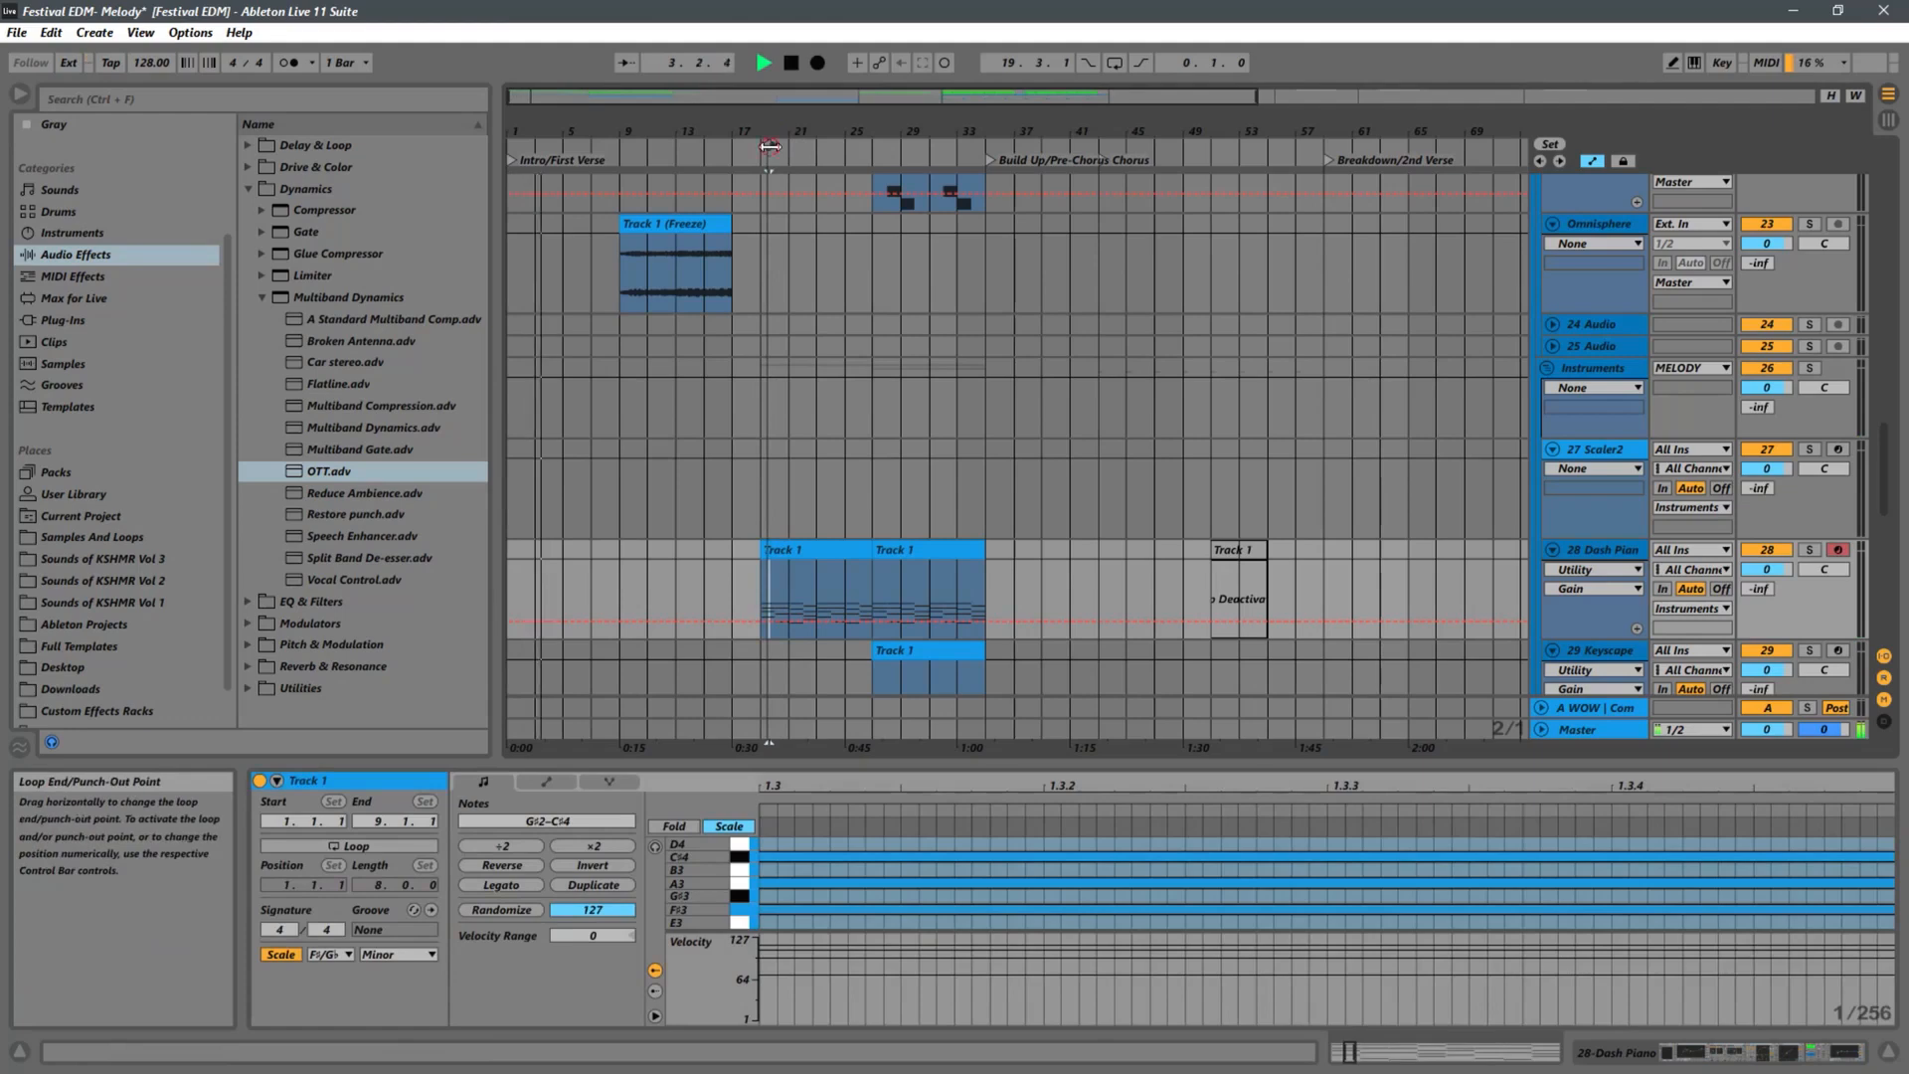
{"action": "left_click_drag", "start_coordinate": [770, 146], "coordinate": [790, 146]}
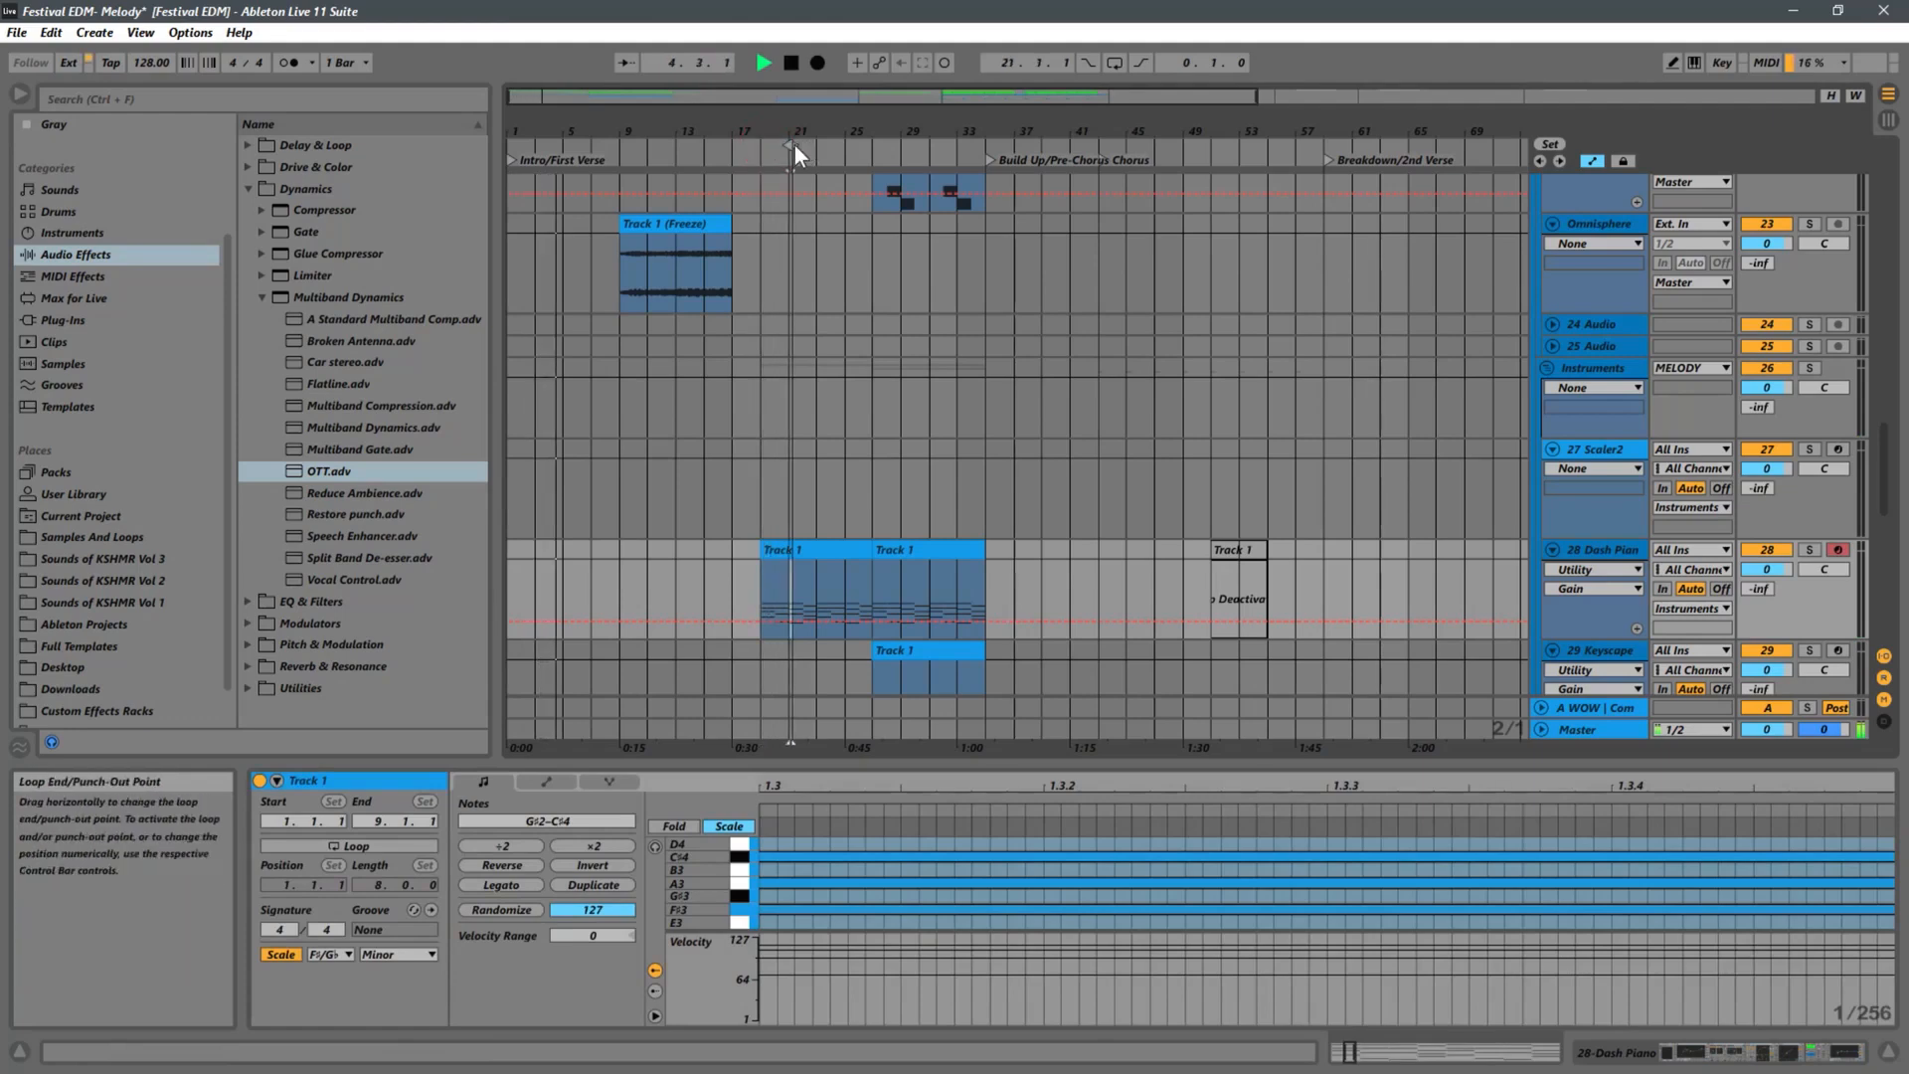
{"action": "scroll", "coordinate": [796, 145], "scroll_direction": "up", "scroll_amount": 5, "text": "ctrl"}
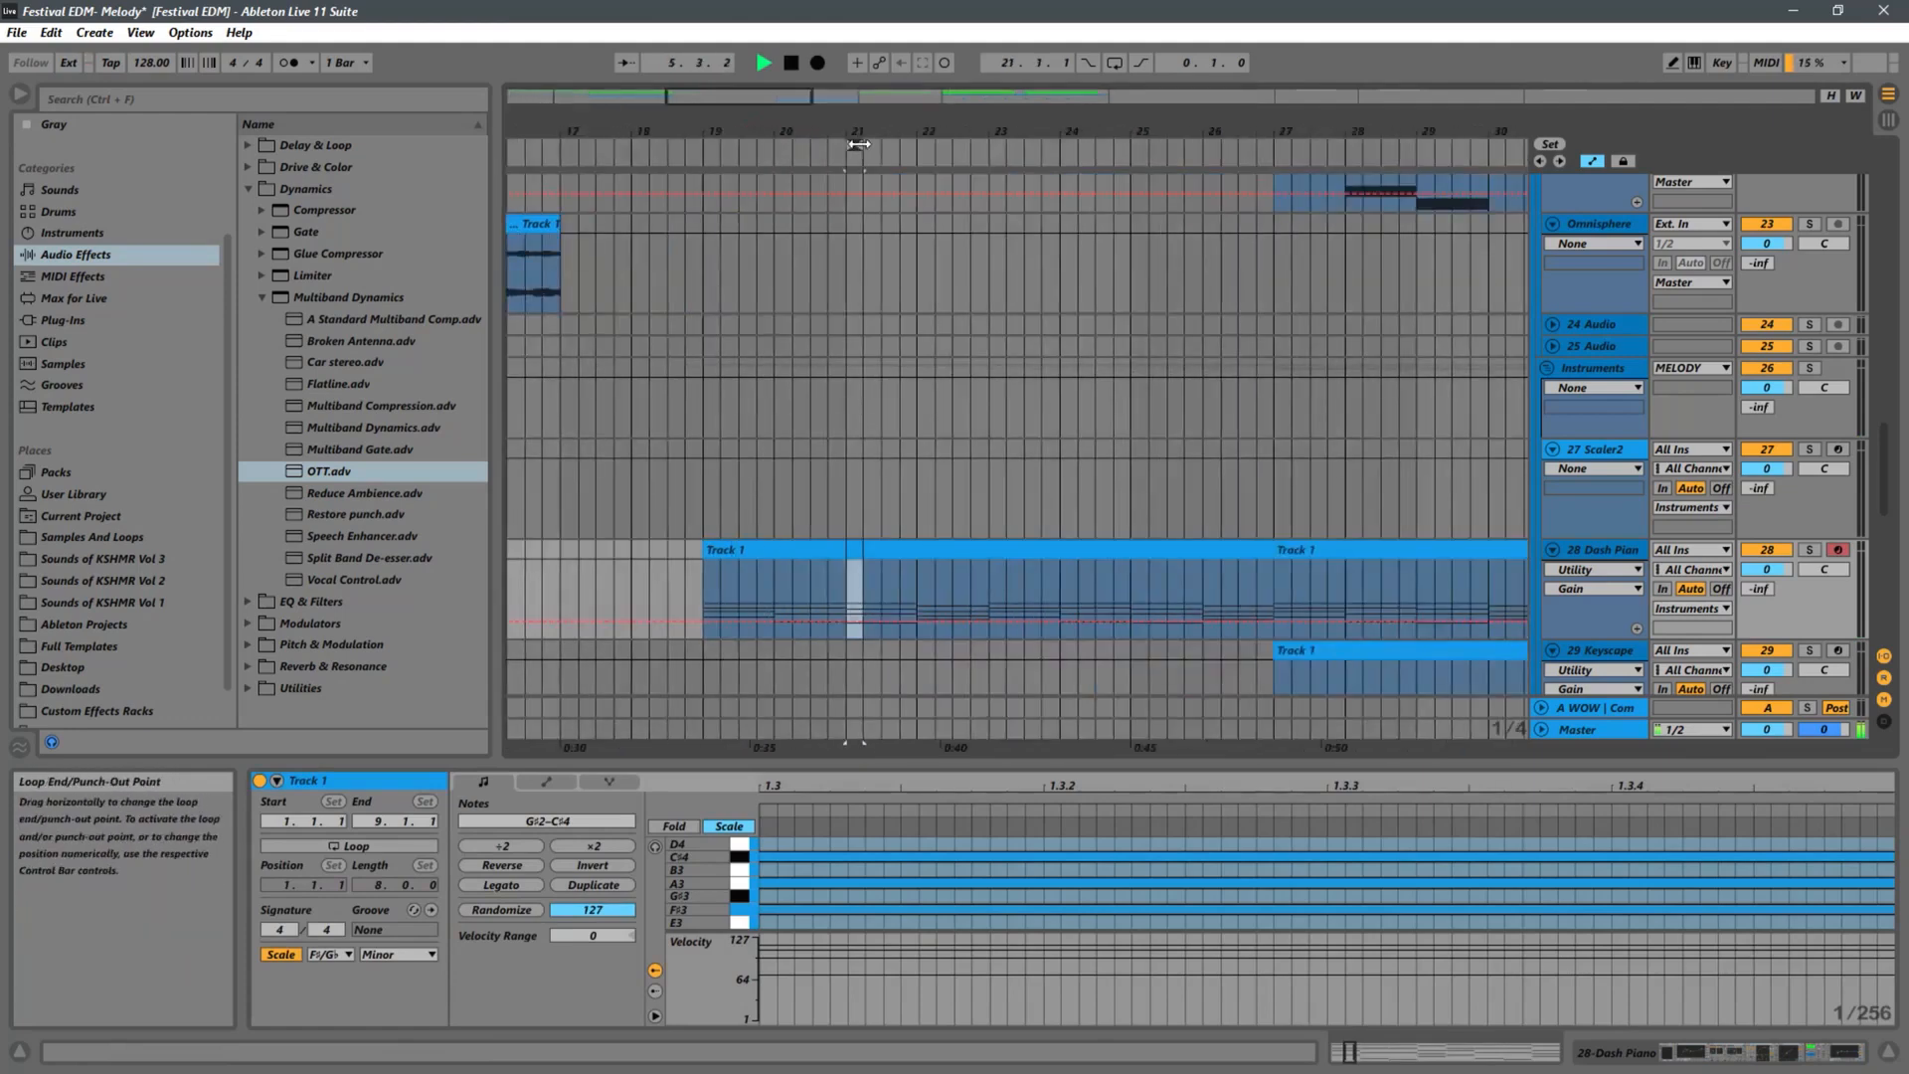
{"action": "left_click_drag", "start_coordinate": [857, 146], "coordinate": [1141, 146]}
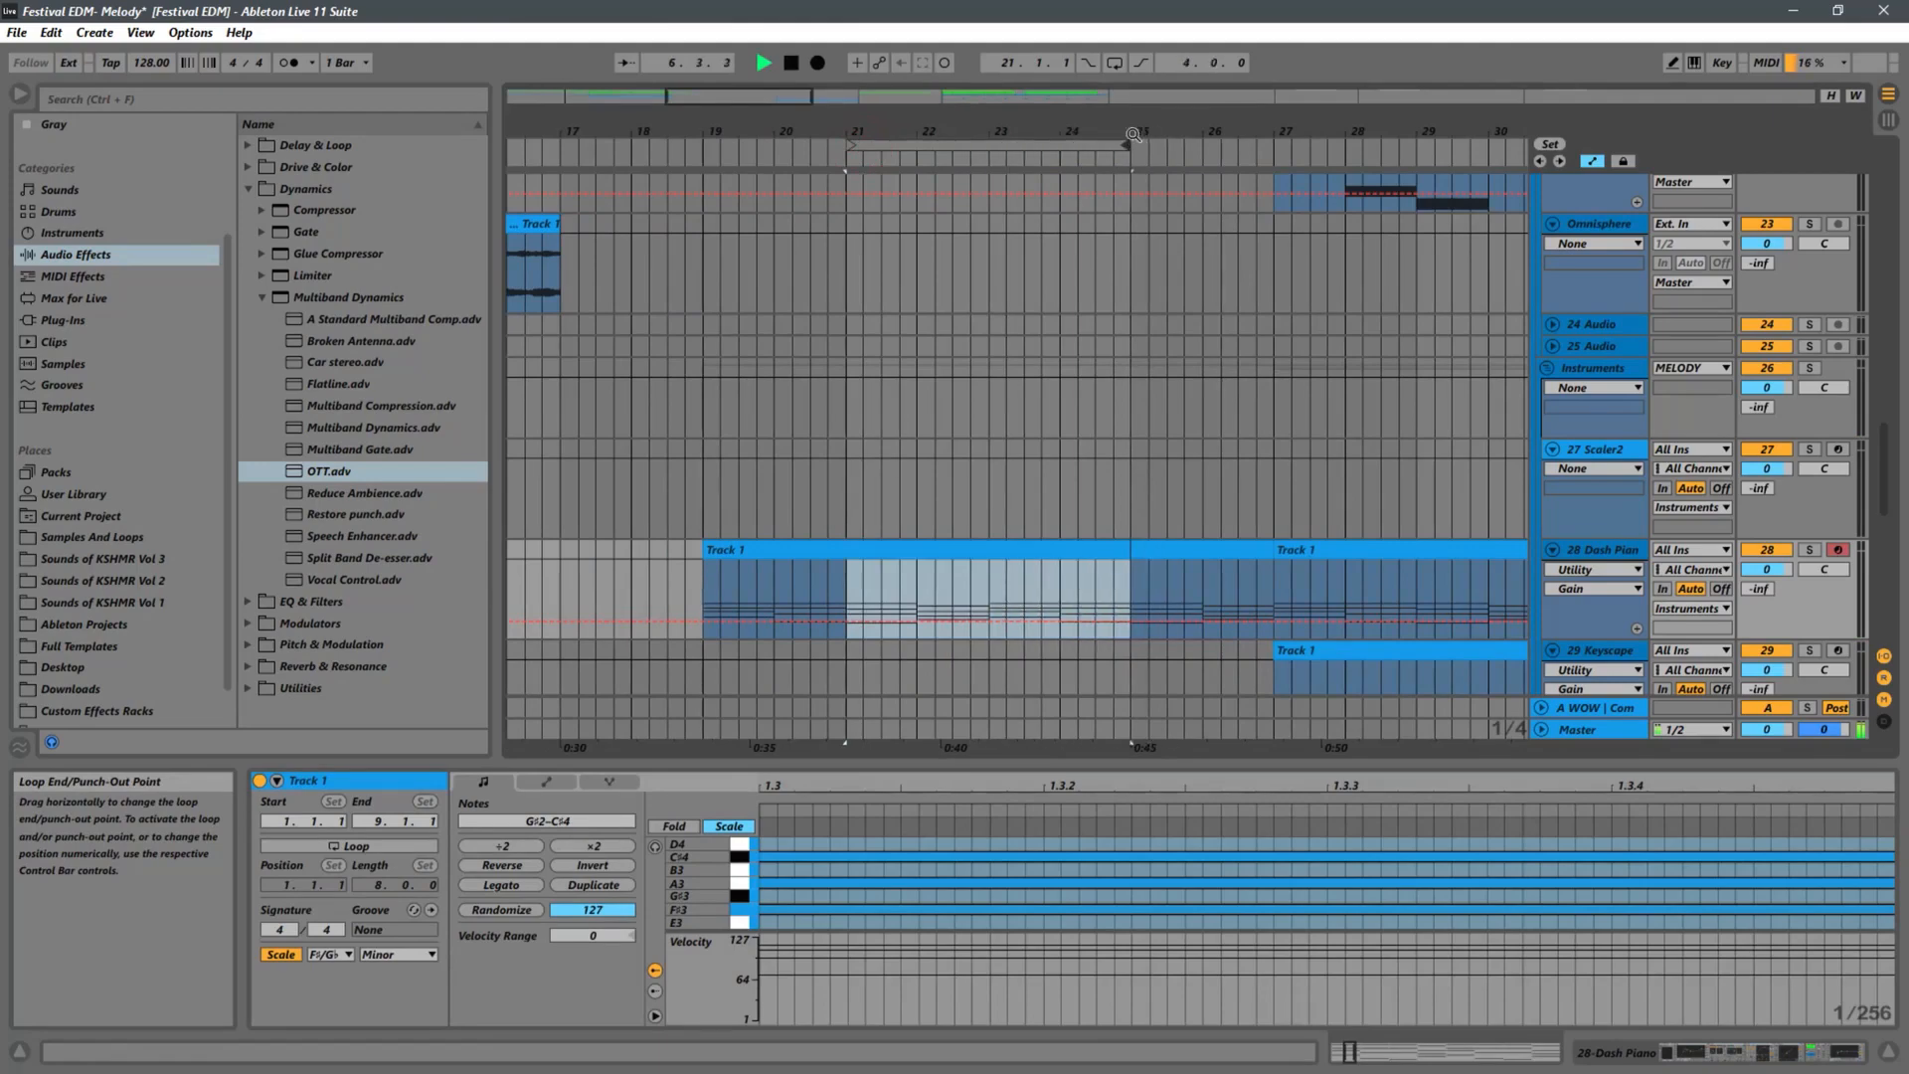
Stop playback and delete the one-bar fill at bar 8 on the upper Fills track.
{"action": "scroll", "coordinate": [977, 134], "scroll_direction": "down", "scroll_amount": 8}
{"action": "left_click_drag", "start_coordinate": [977, 134], "coordinate": [733, 421]}
{"action": "scroll", "coordinate": [720, 416], "scroll_direction": "up", "scroll_amount": 8}
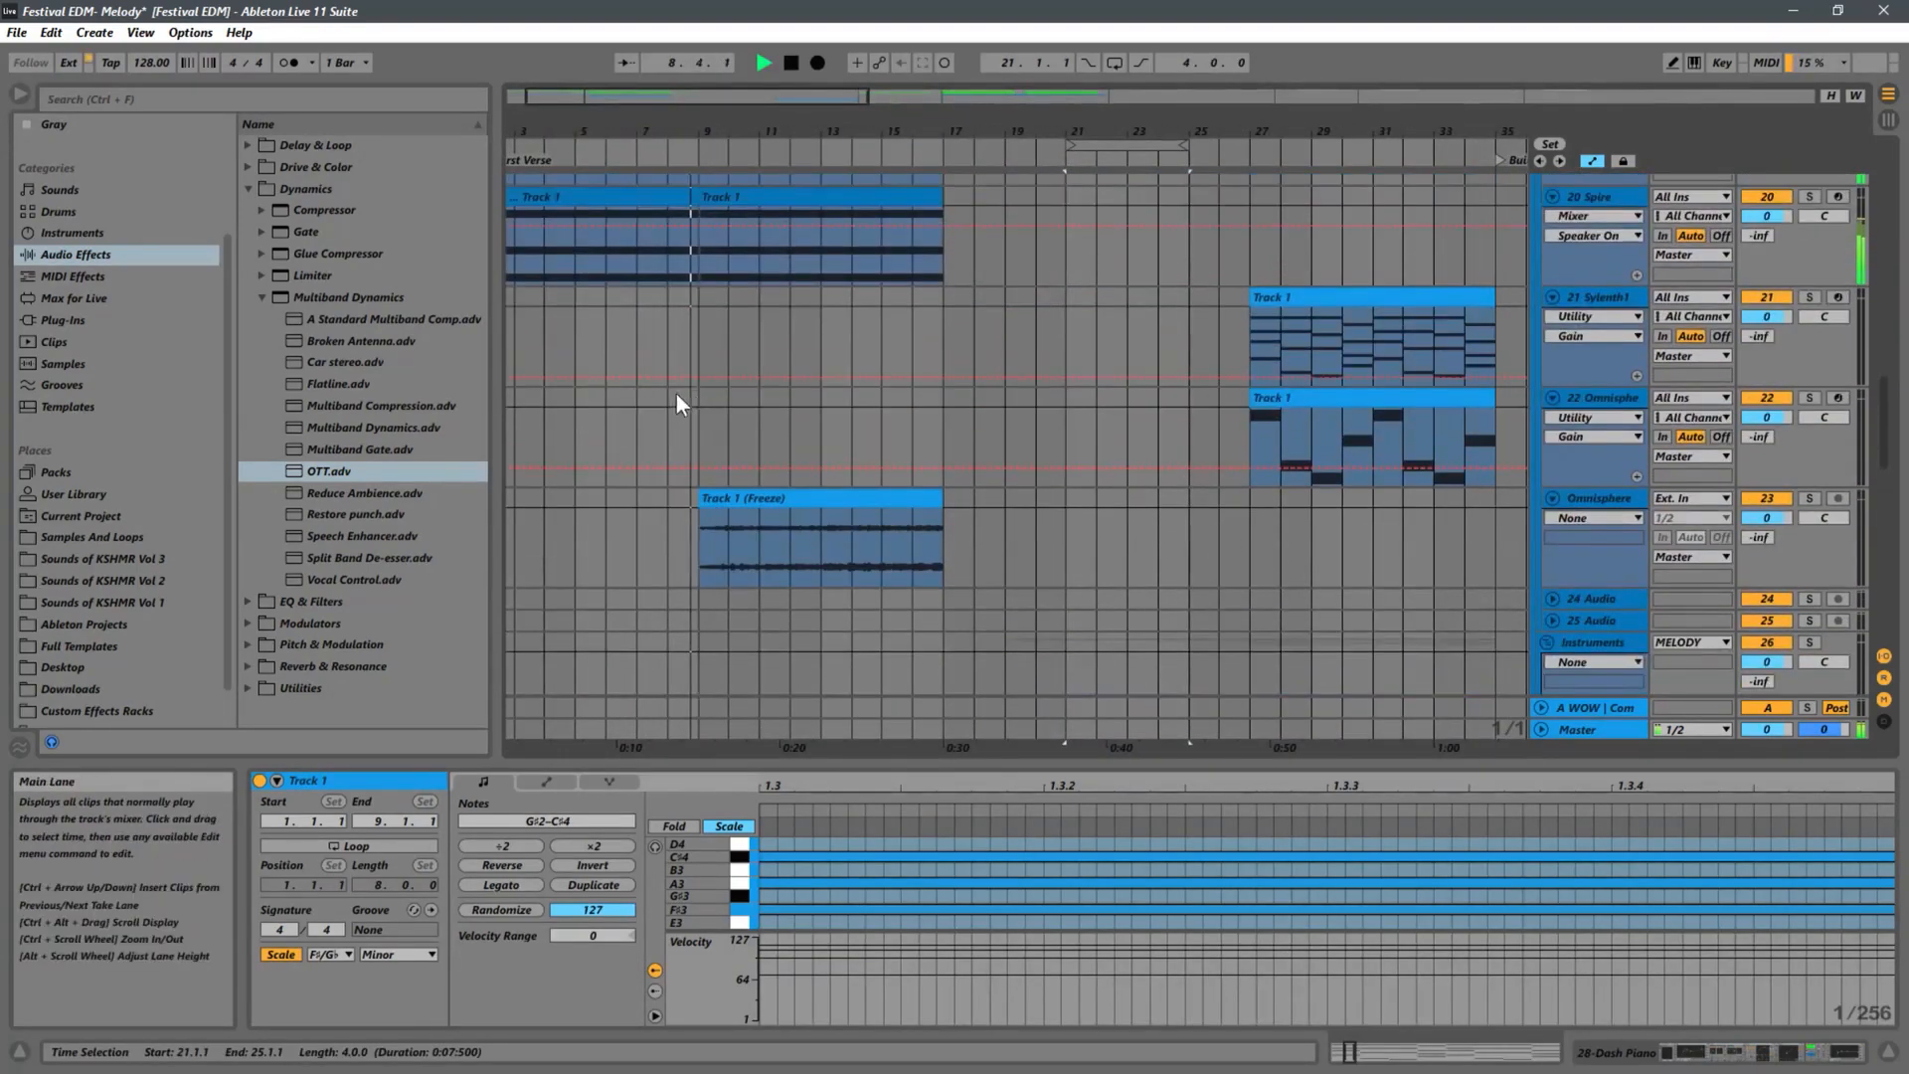
{"action": "scroll", "coordinate": [685, 388], "scroll_direction": "up", "scroll_amount": 10}
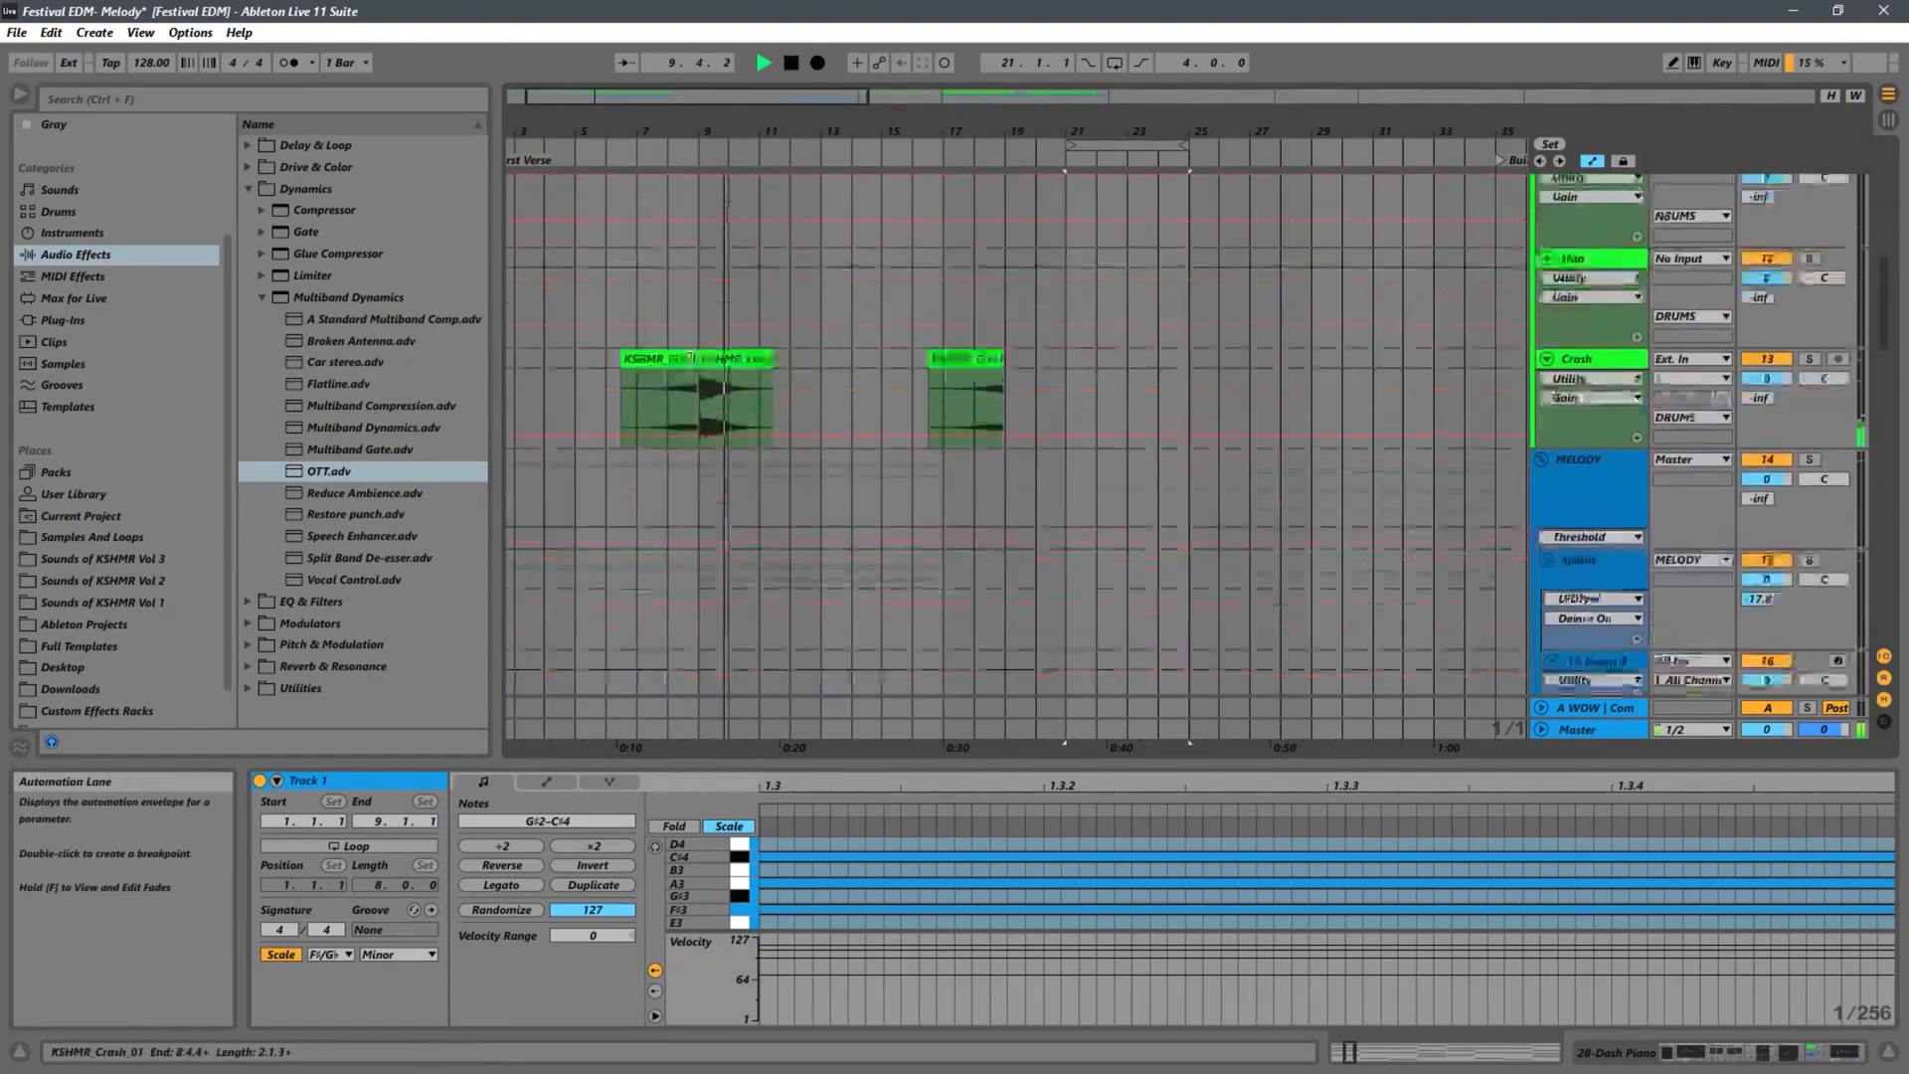
{"action": "scroll", "coordinate": [696, 333], "scroll_direction": "up", "scroll_amount": 7}
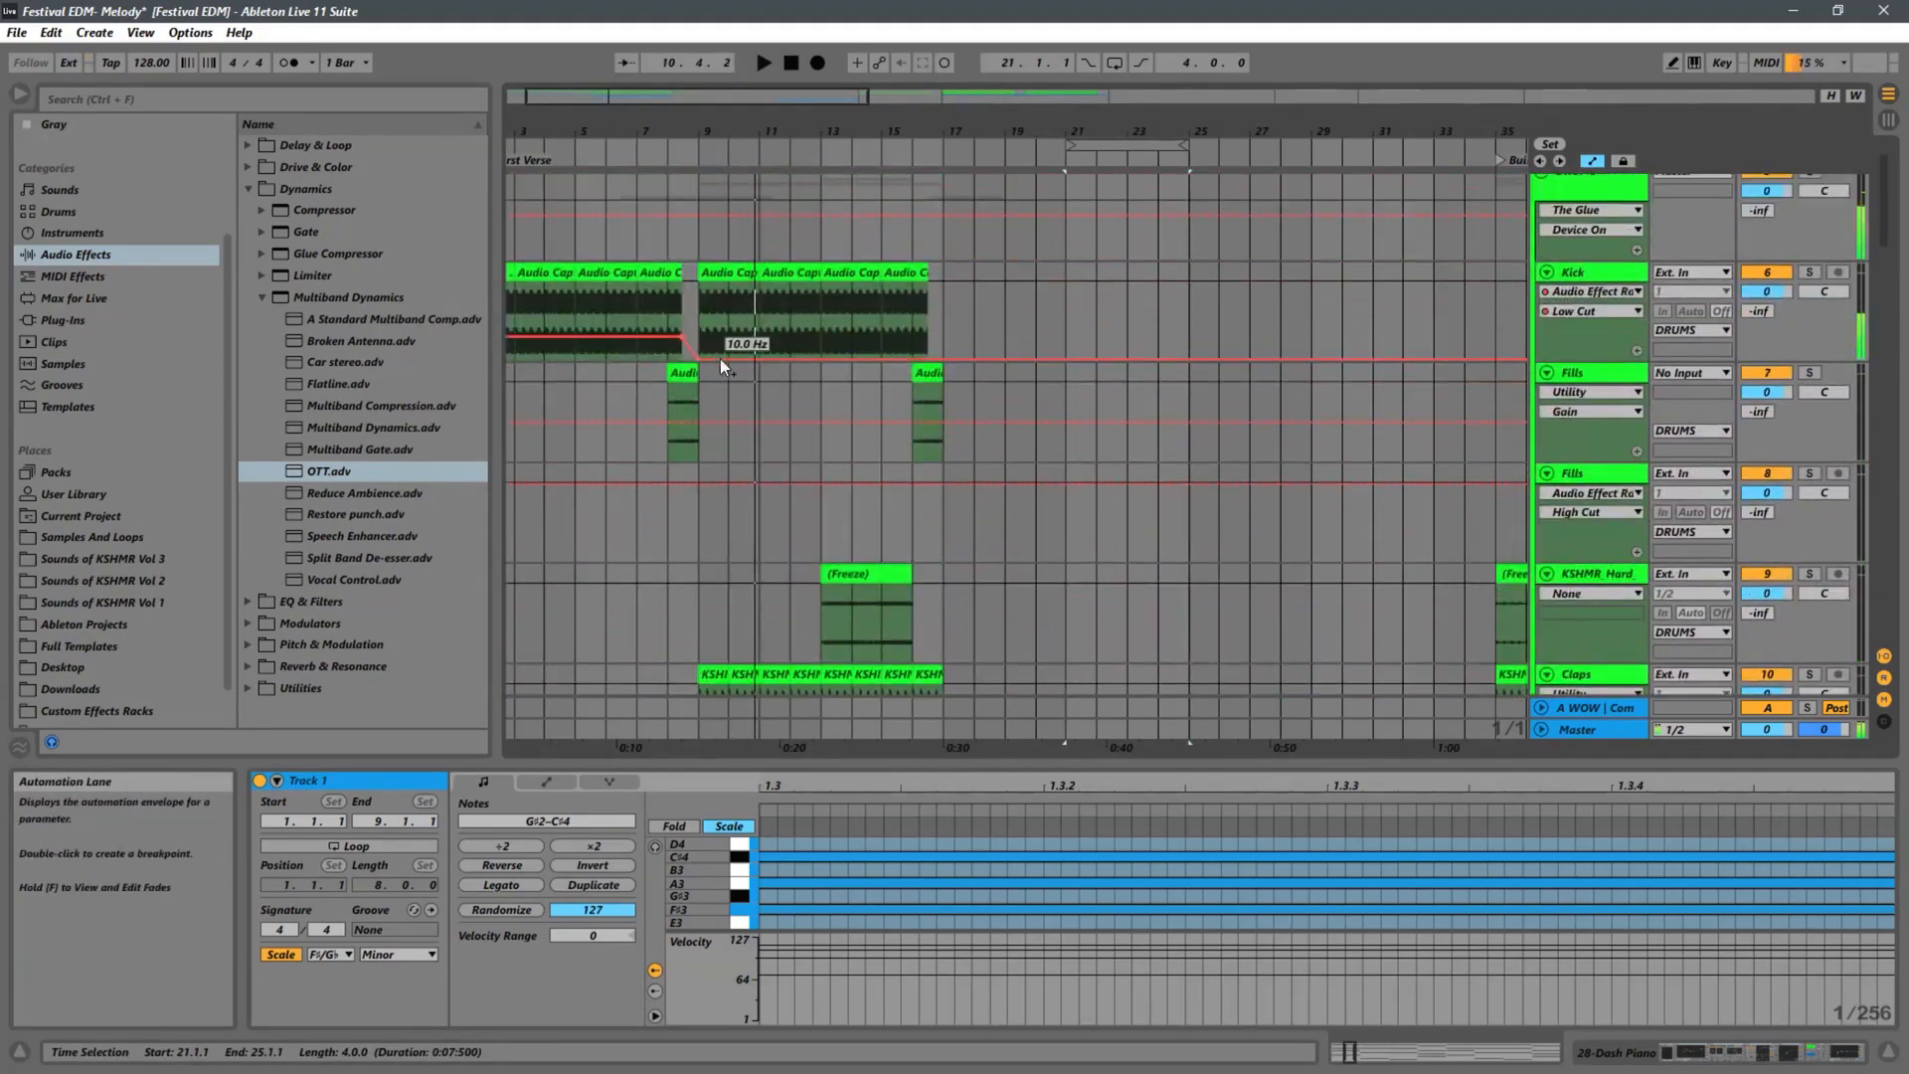
{"action": "left_click", "coordinate": [685, 373]}
{"action": "key", "text": "Delete"}
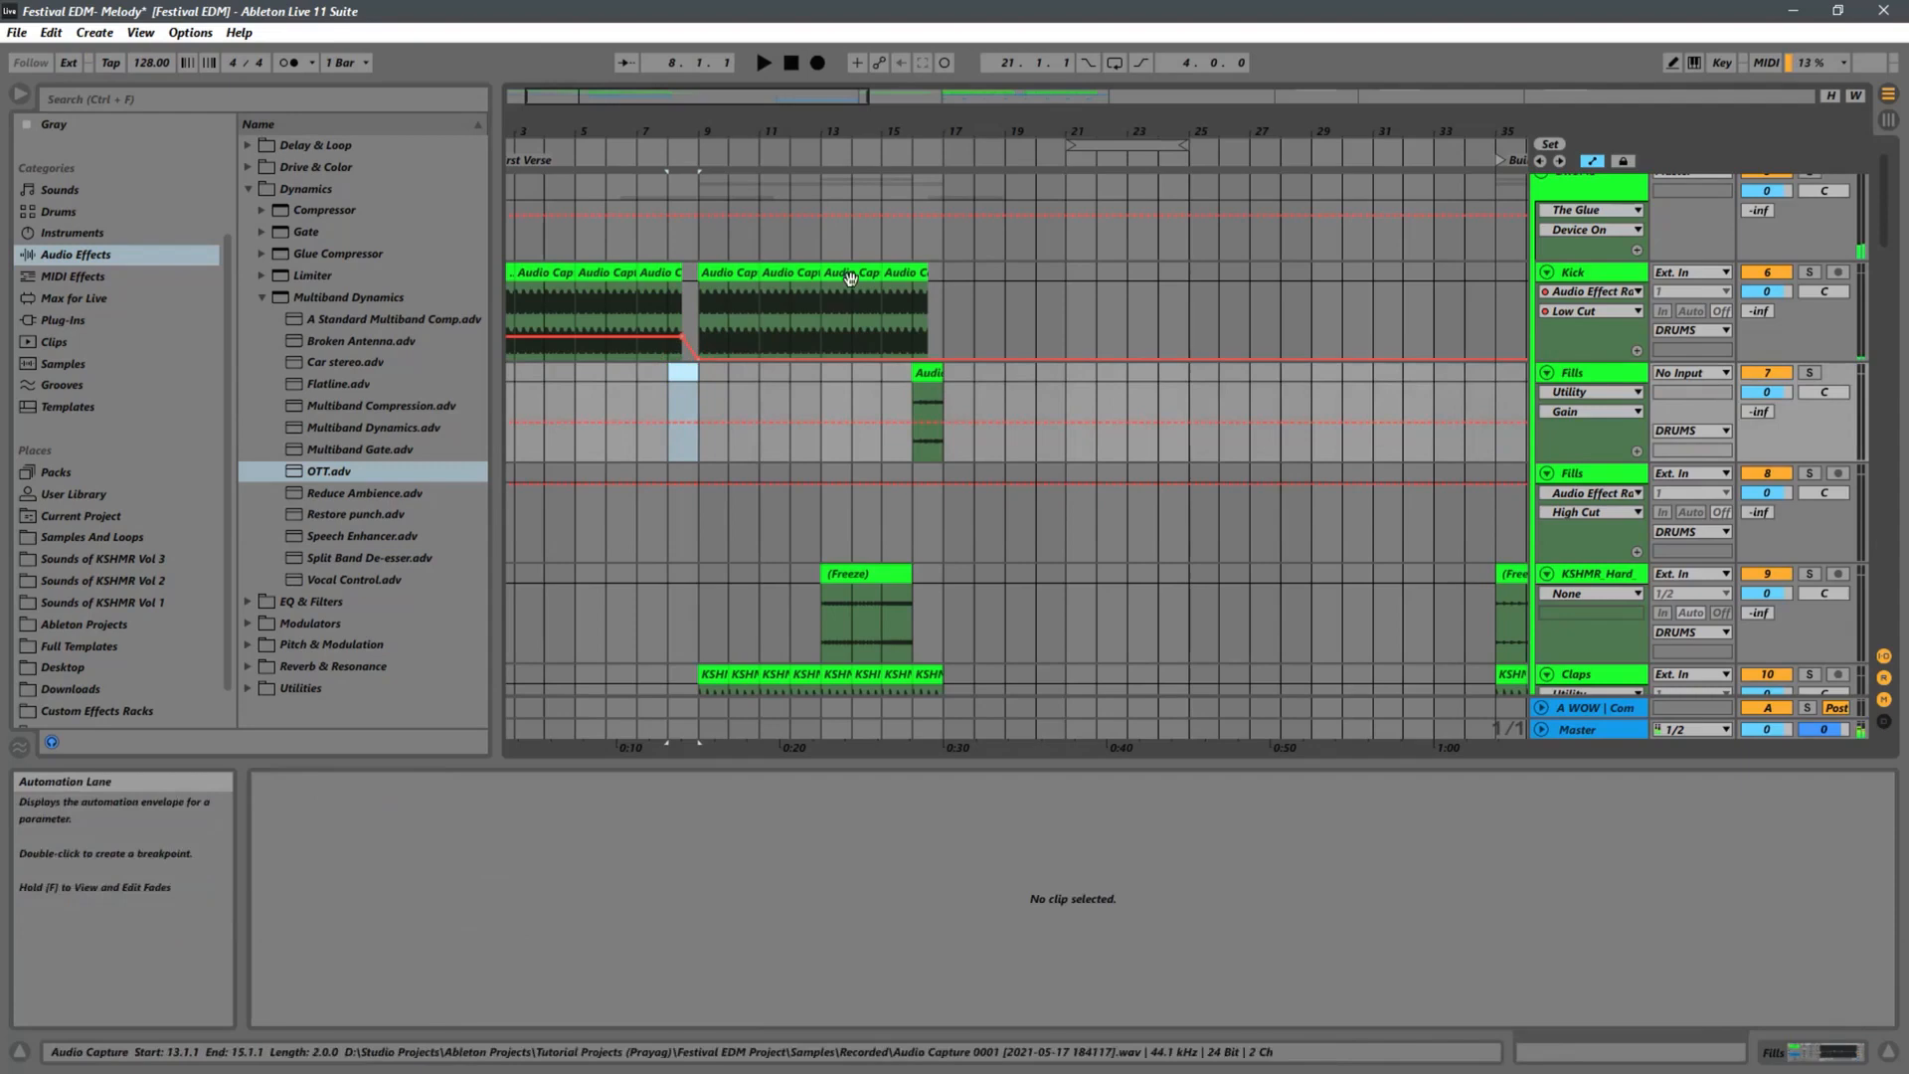
Play the intro from bar 1 through to the start of the piano section.
{"action": "left_click", "coordinate": [640, 142]}
{"action": "left_click_drag", "start_coordinate": [641, 143], "coordinate": [747, 141]}
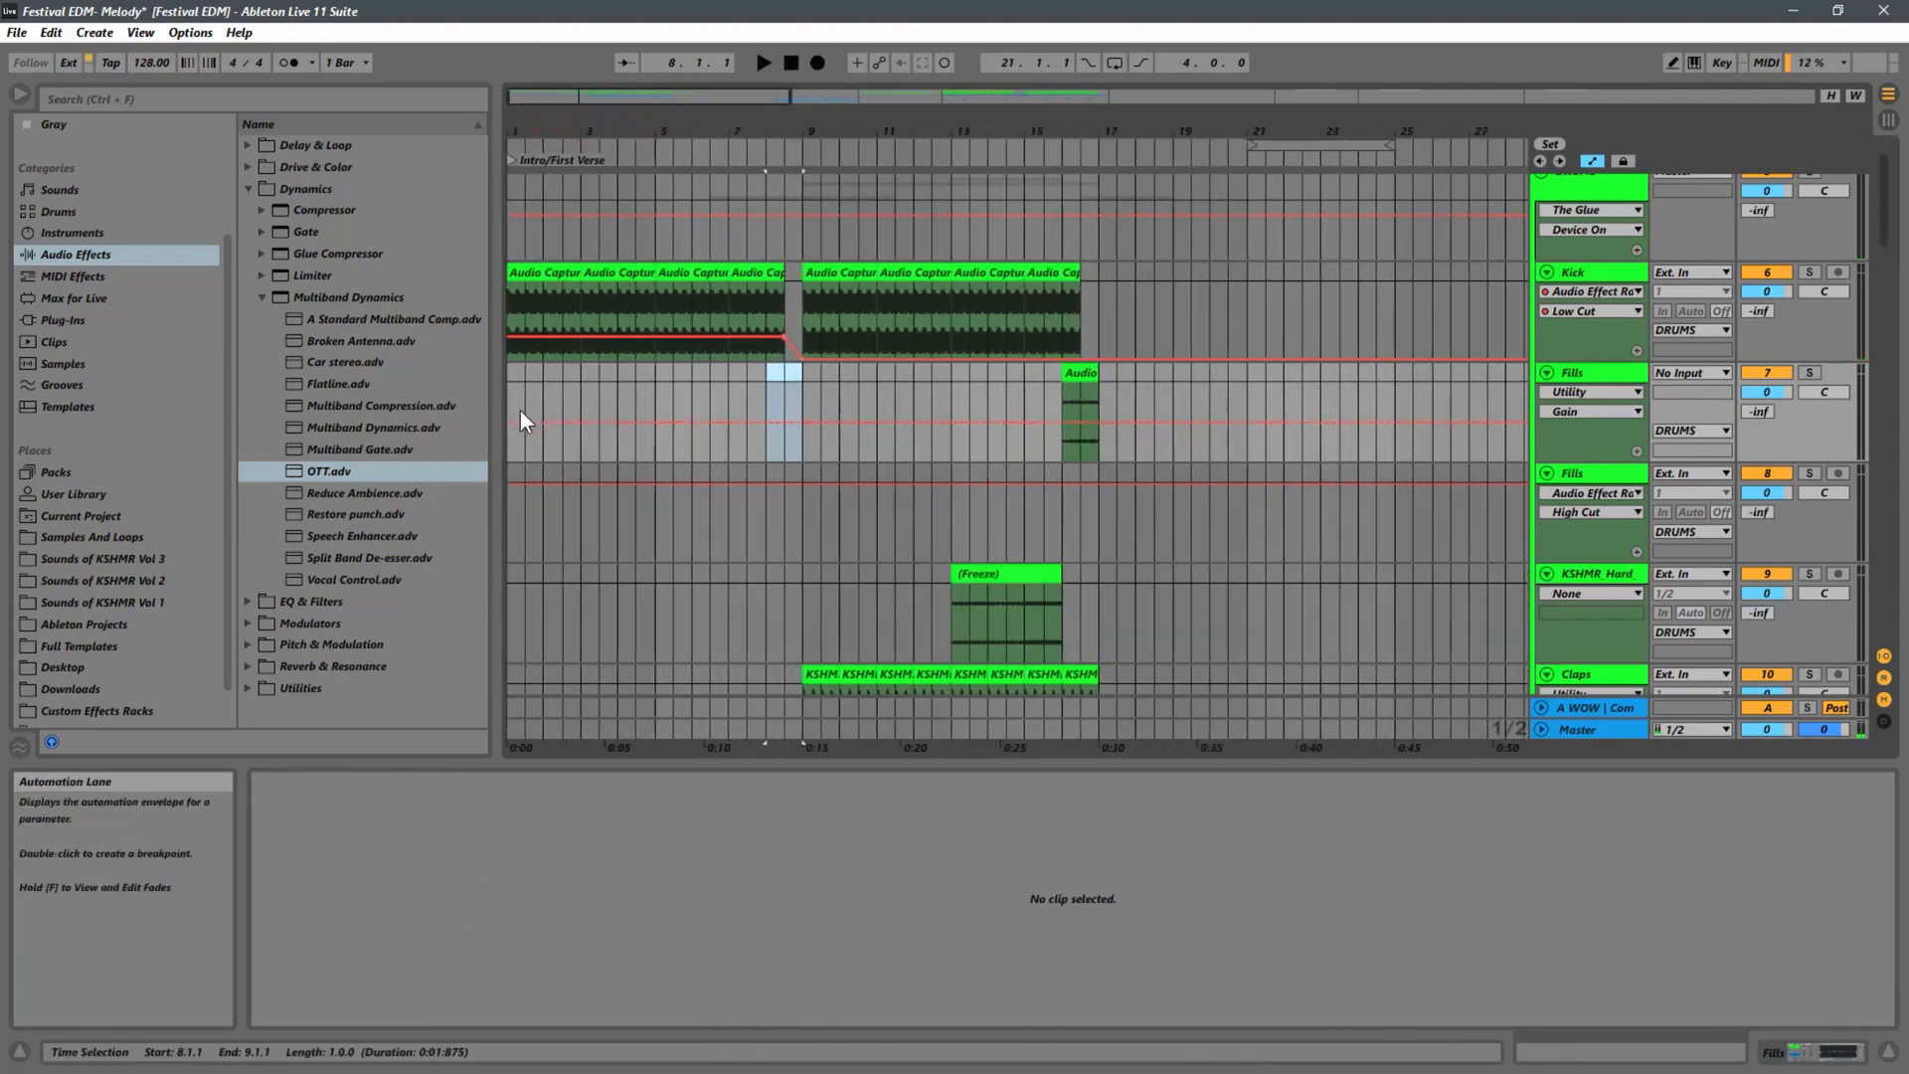
{"action": "left_click", "coordinate": [511, 445]}
{"action": "key", "text": "space"}
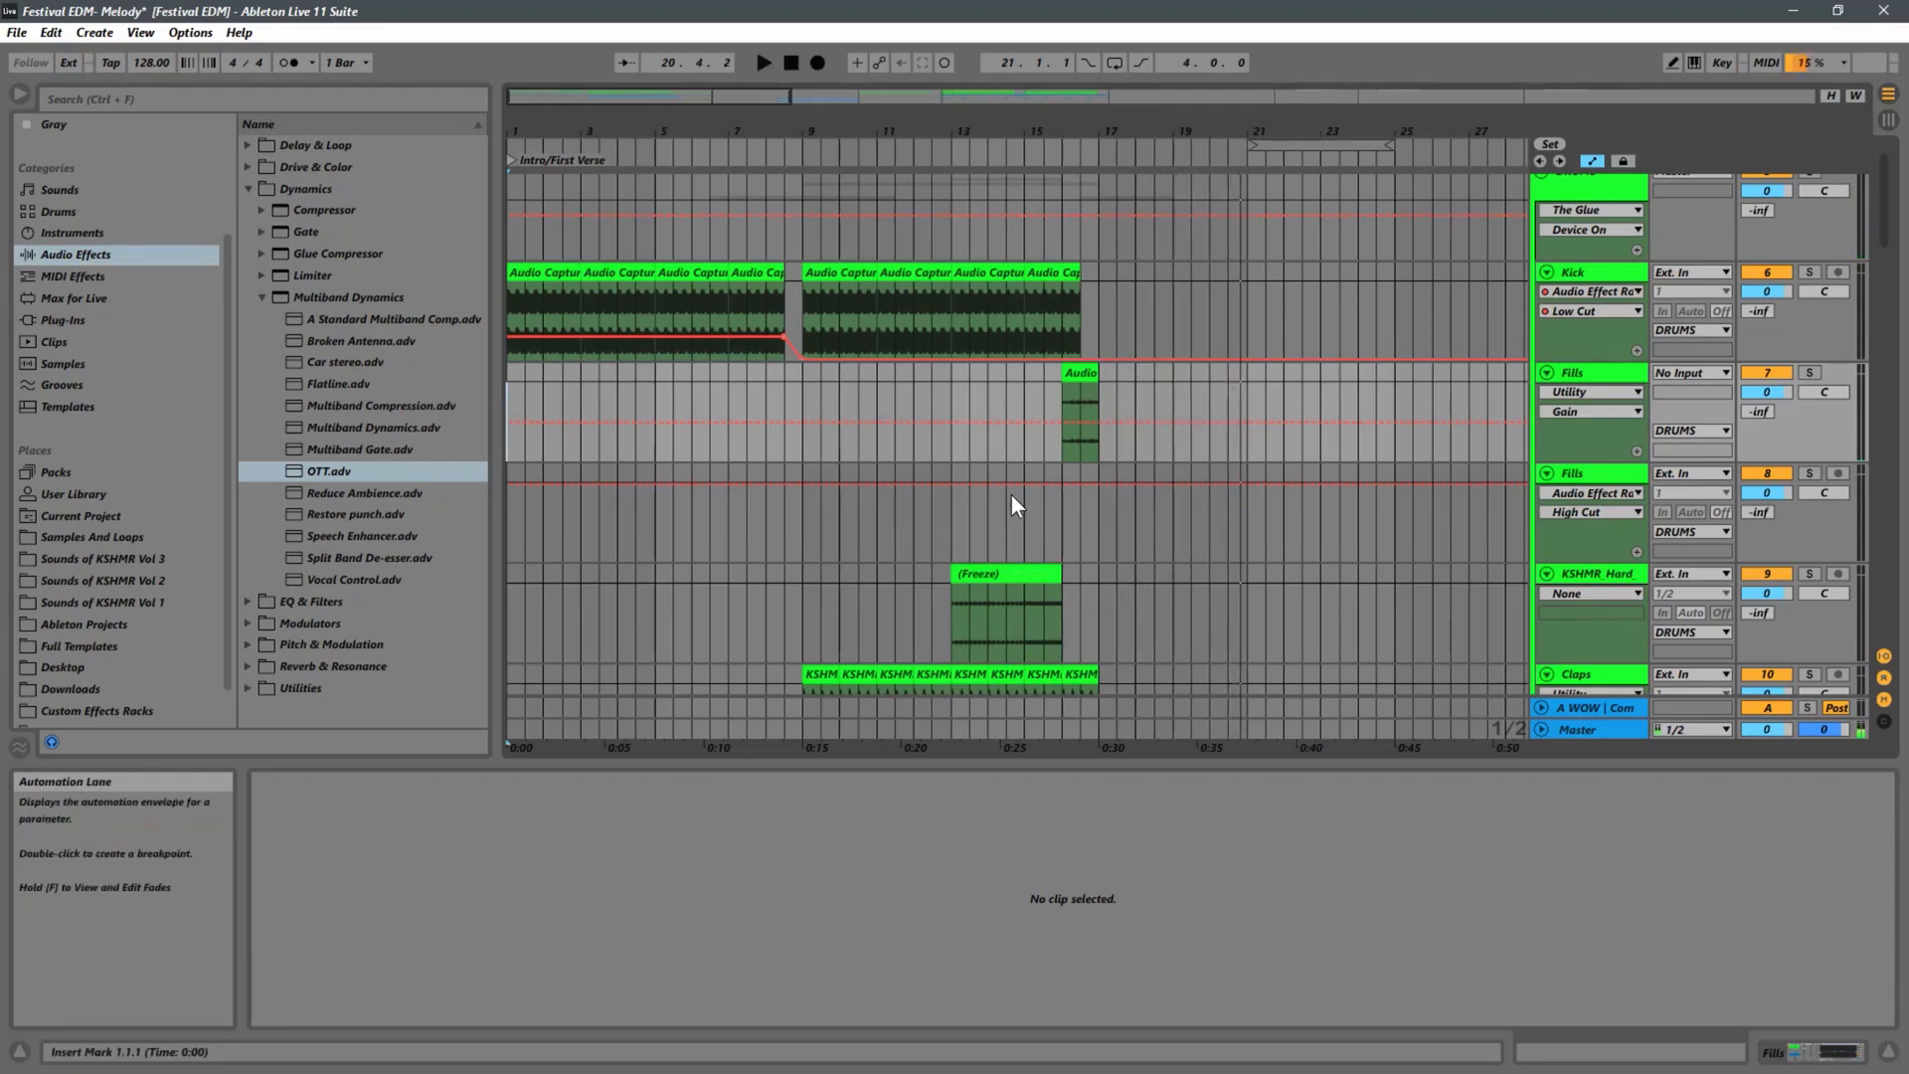
Select the first clap clip at bar 9 on the Claps track.
{"action": "scroll", "coordinate": [1011, 495], "scroll_direction": "down", "scroll_amount": 3}
{"action": "scroll", "coordinate": [1016, 494], "scroll_direction": "down", "scroll_amount": 5}
{"action": "left_click_drag", "start_coordinate": [1070, 124], "coordinate": [878, 95]}
{"action": "left_click", "coordinate": [733, 308]}
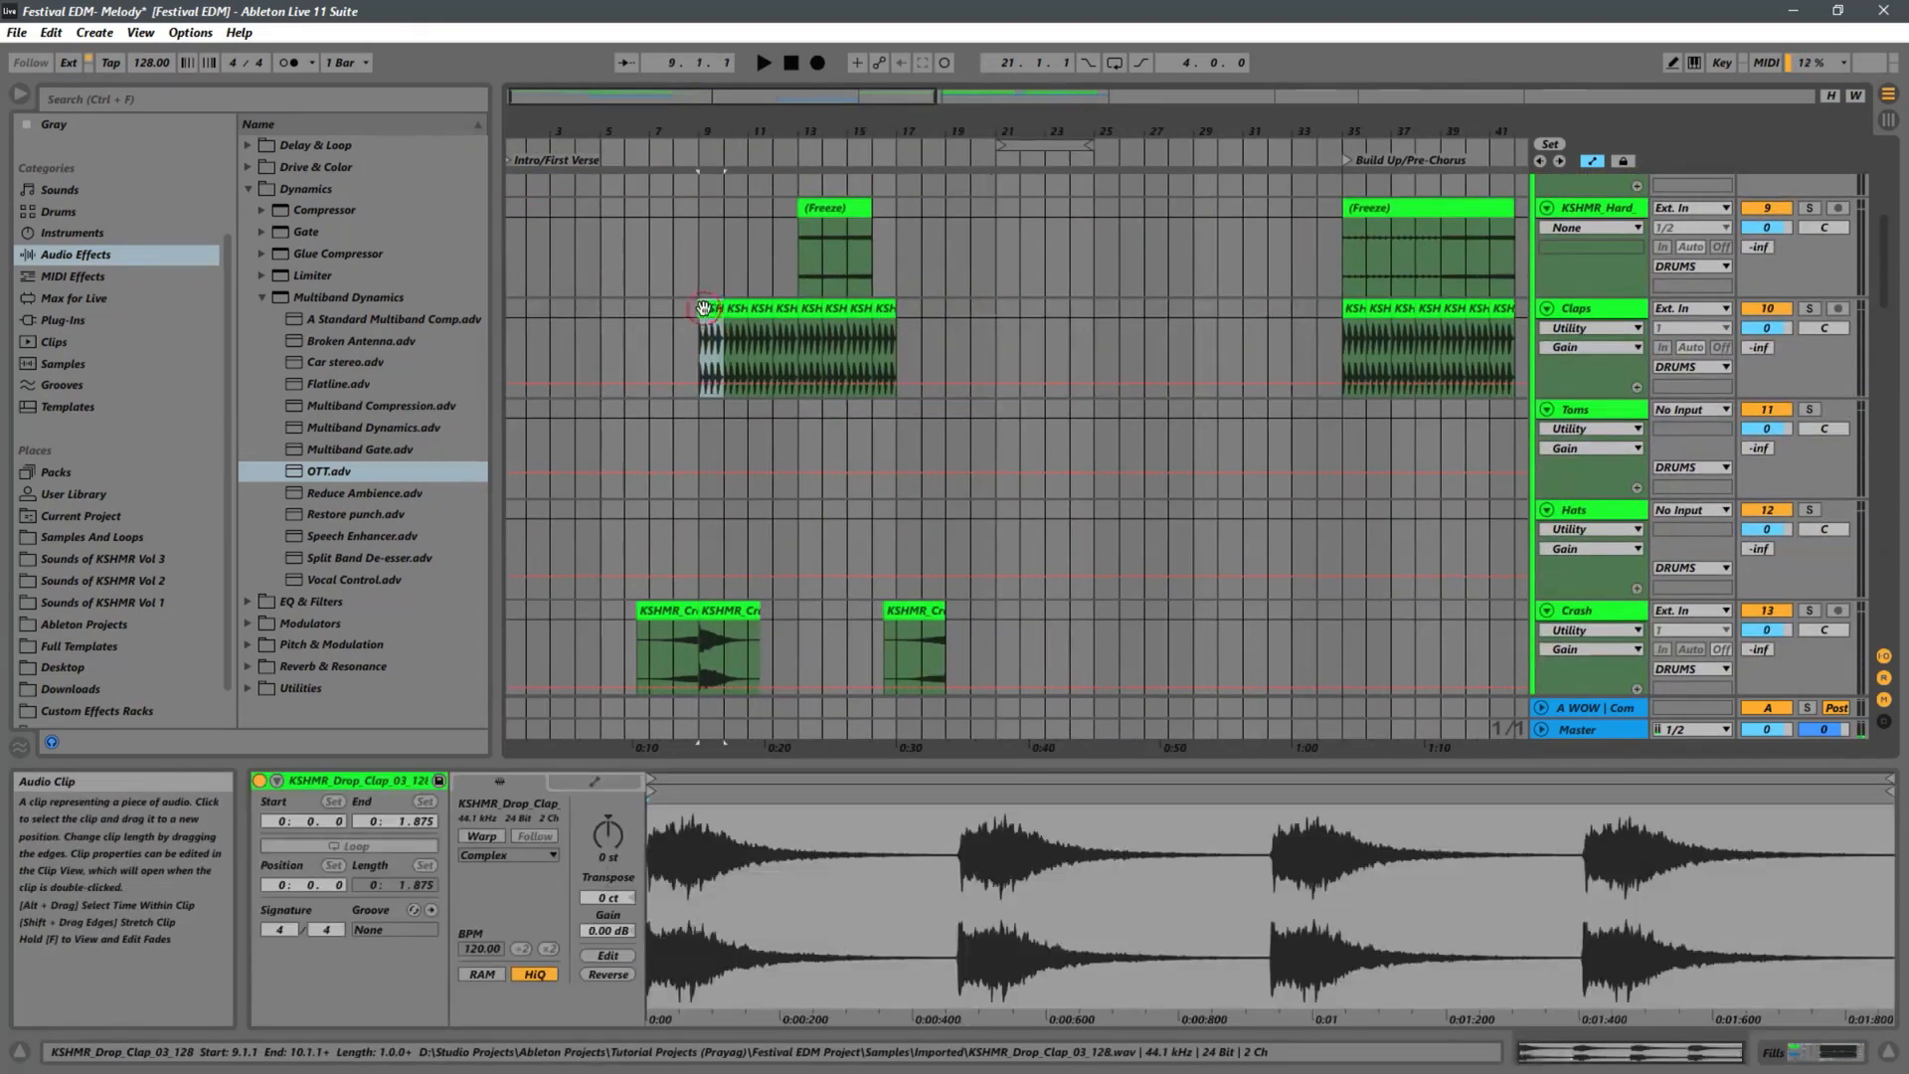